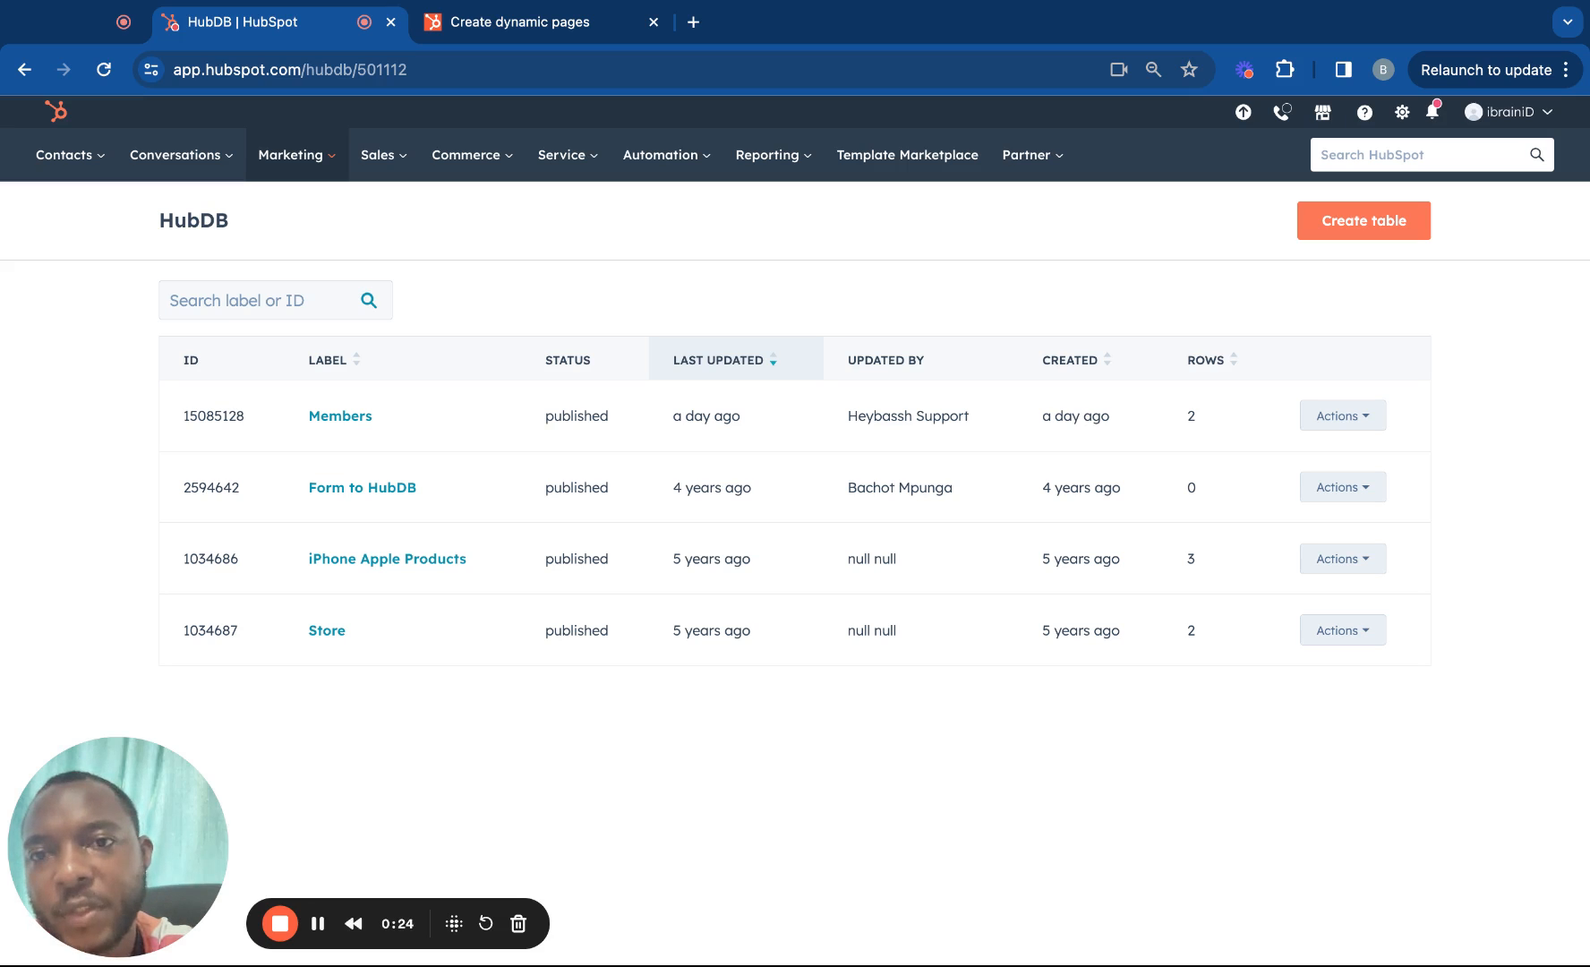
# Examine the columns and rows of the Members table, then return to the HubDB table list.
pyautogui.click(340, 416)
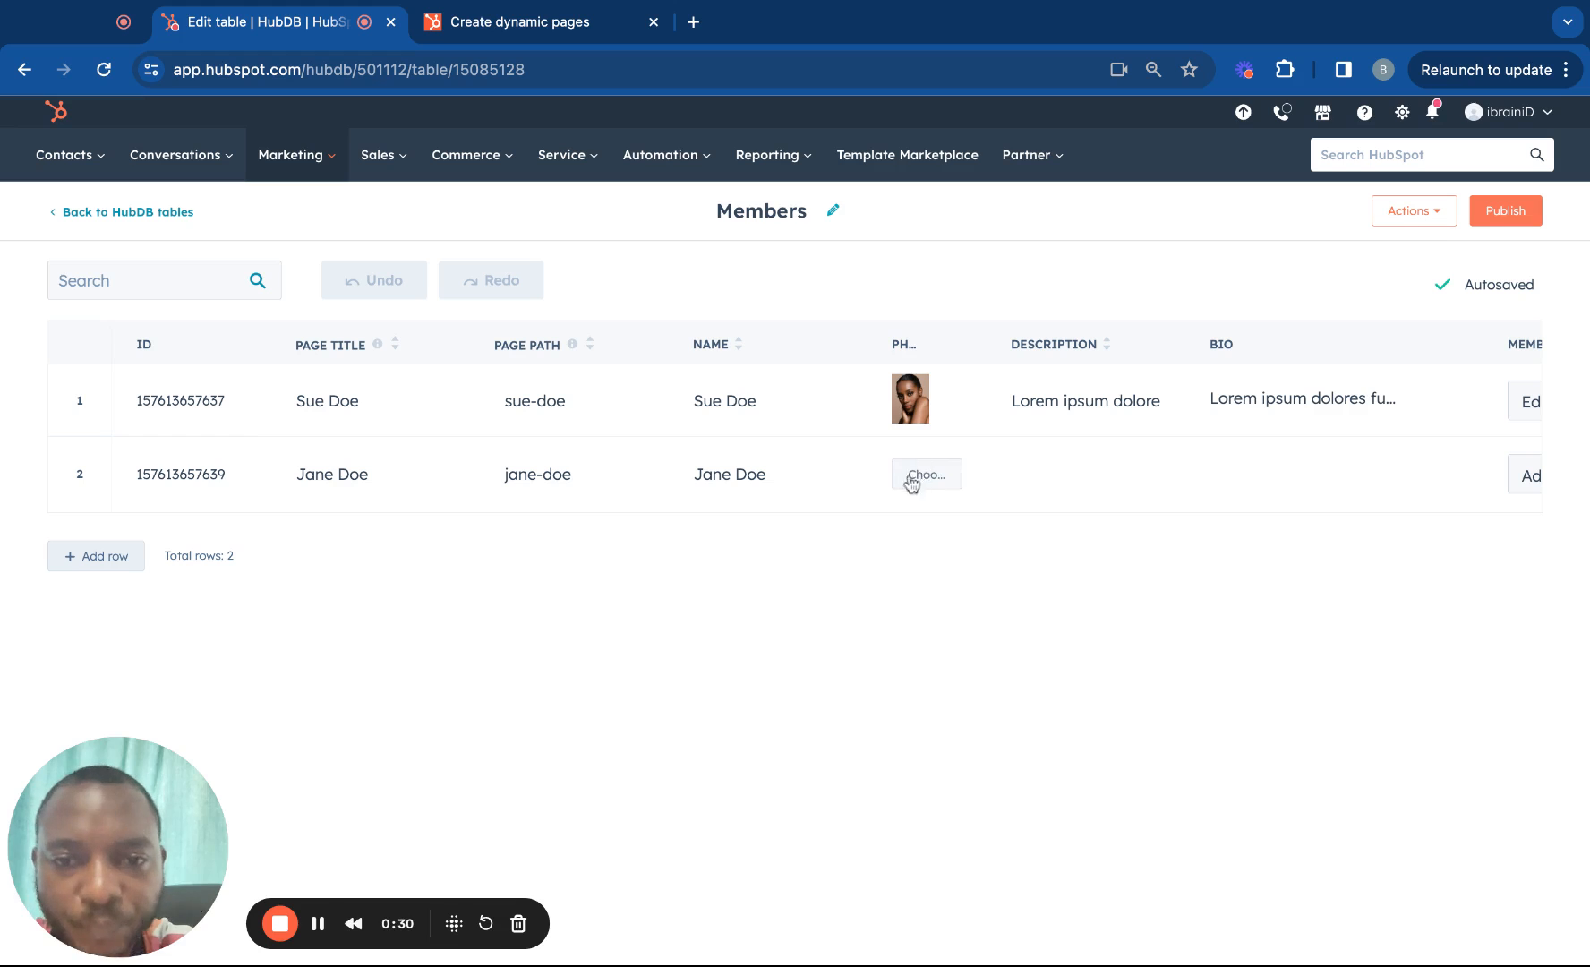
pyautogui.moveTo(1239, 397)
pyautogui.hscroll(9, 1186, 330)
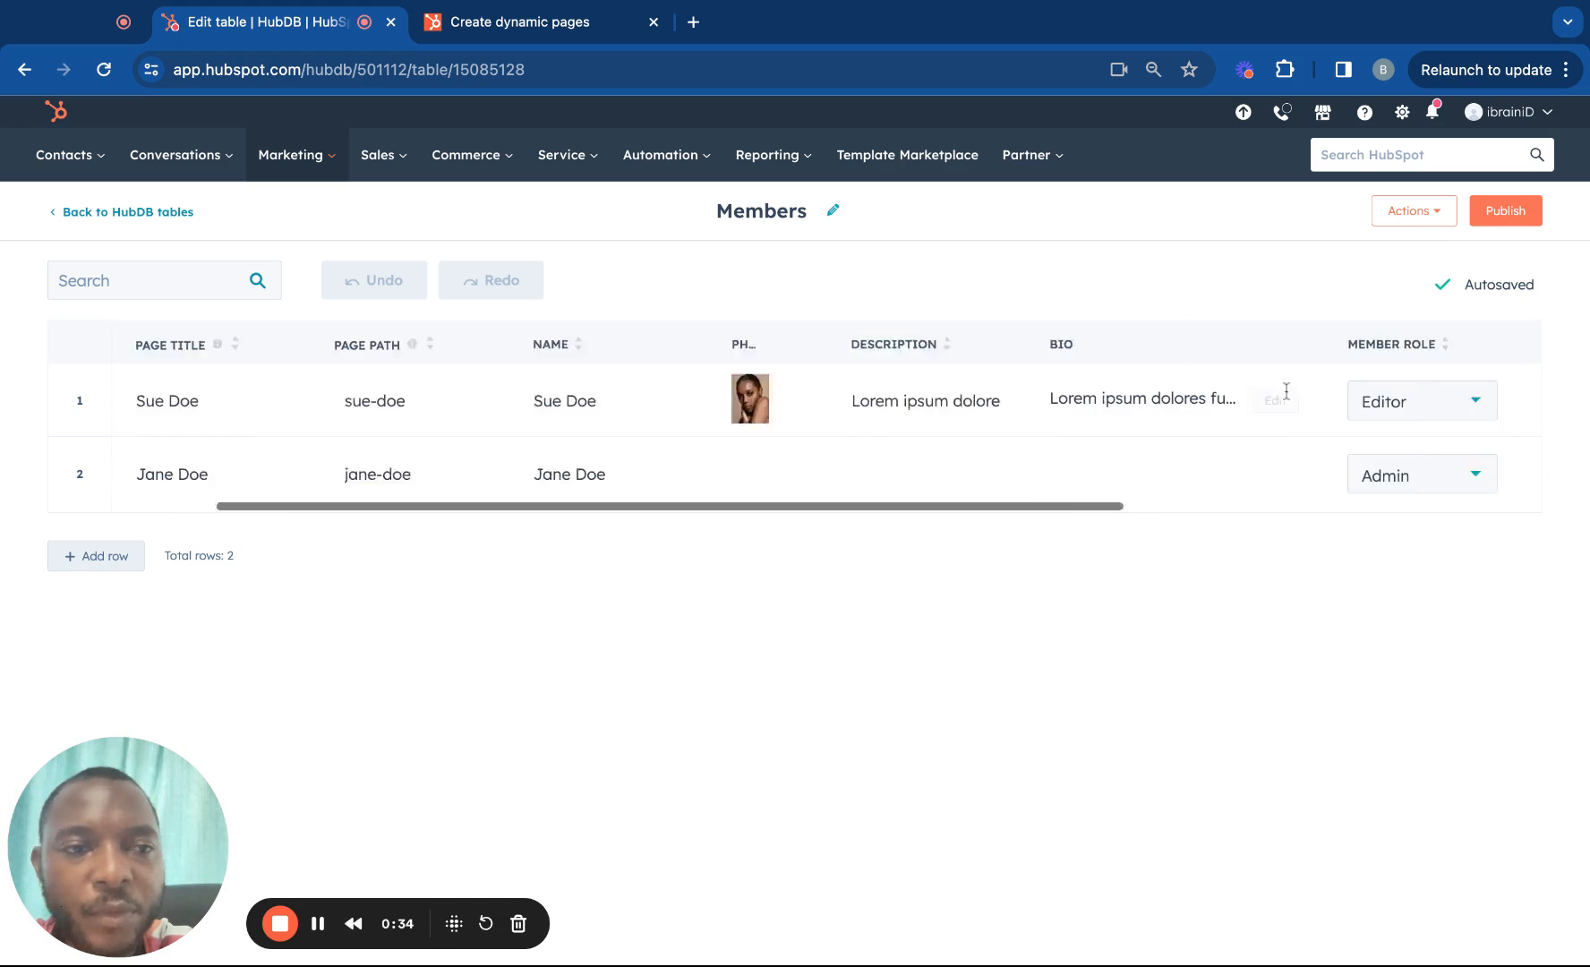
pyautogui.hscroll(-10, 1287, 390)
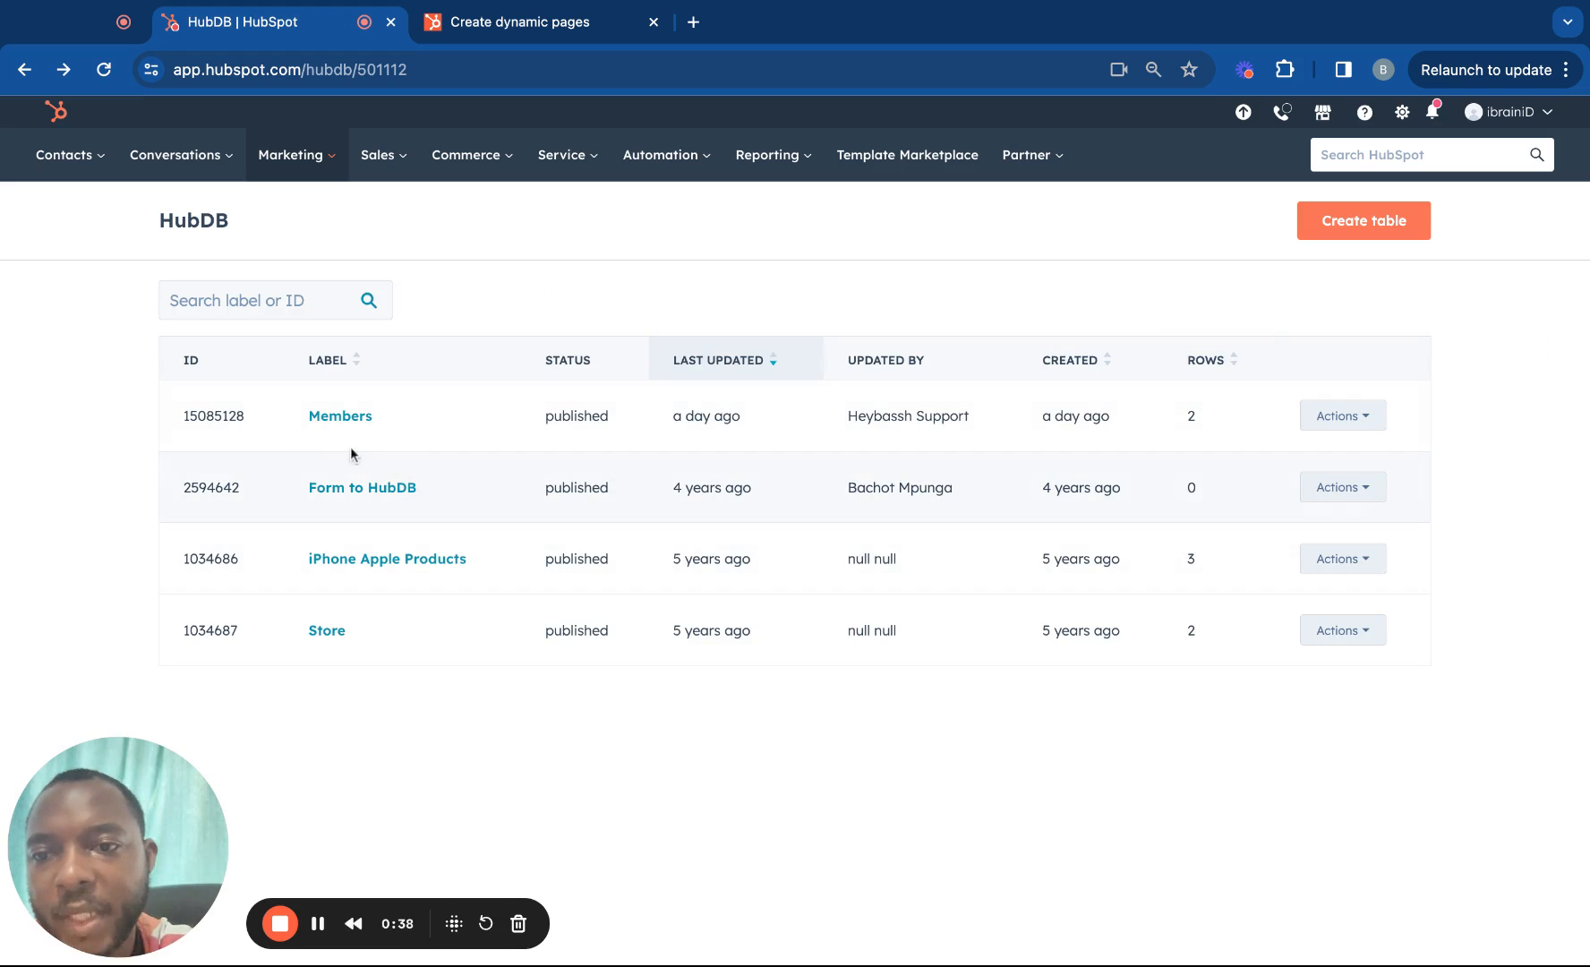
pyautogui.click(338, 417)
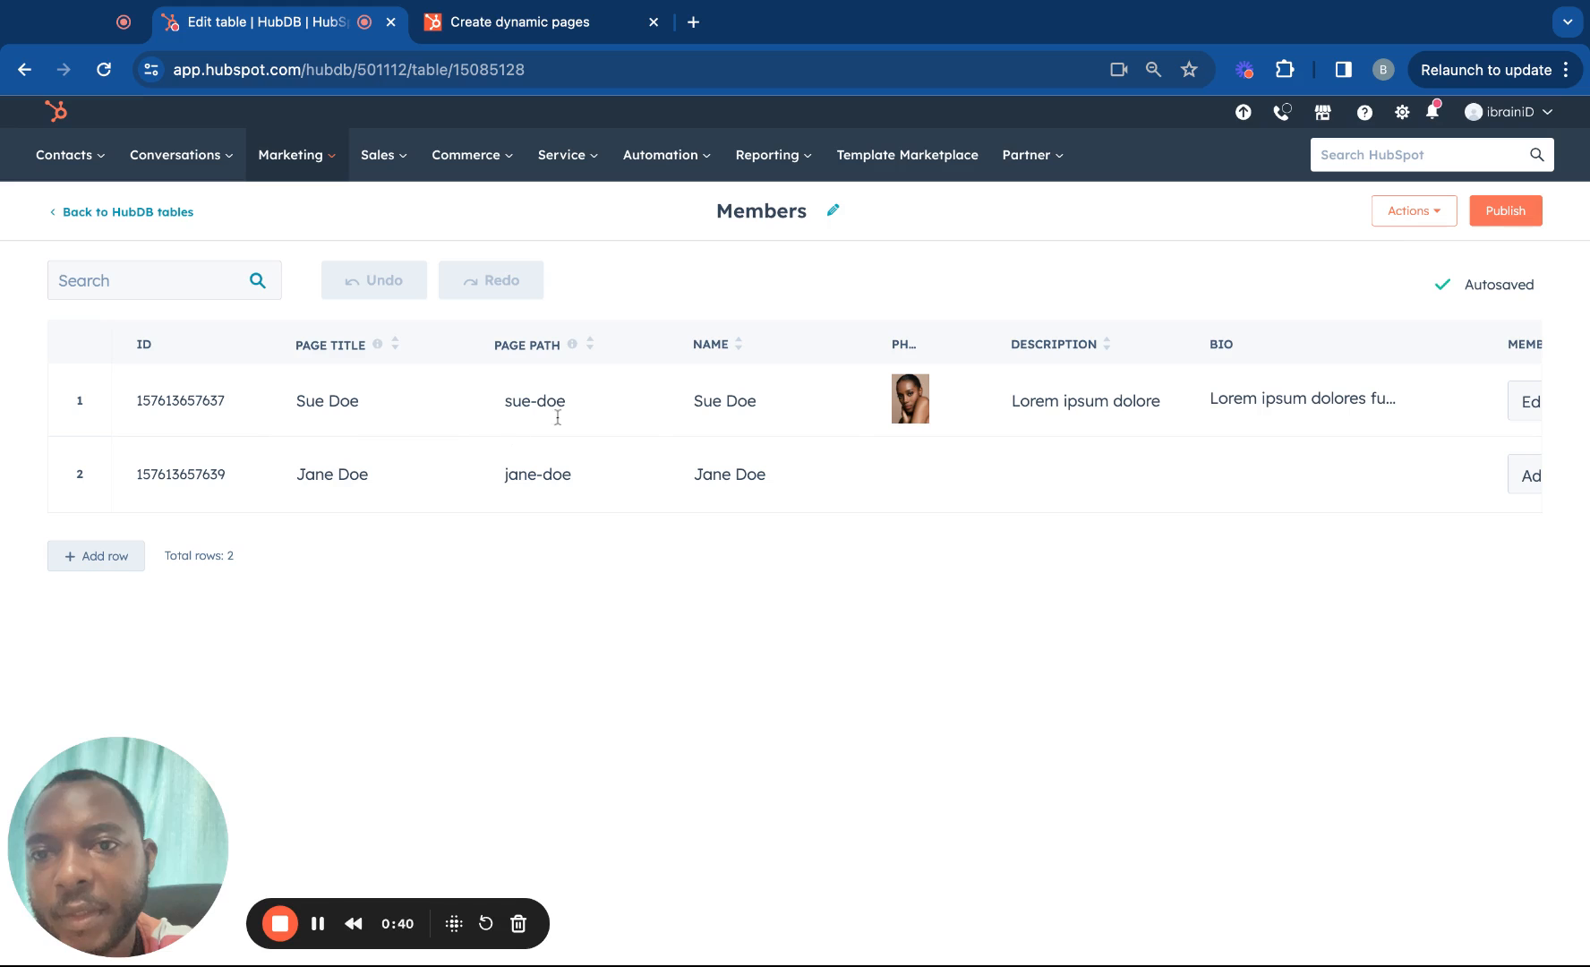
pyautogui.click(97, 213)
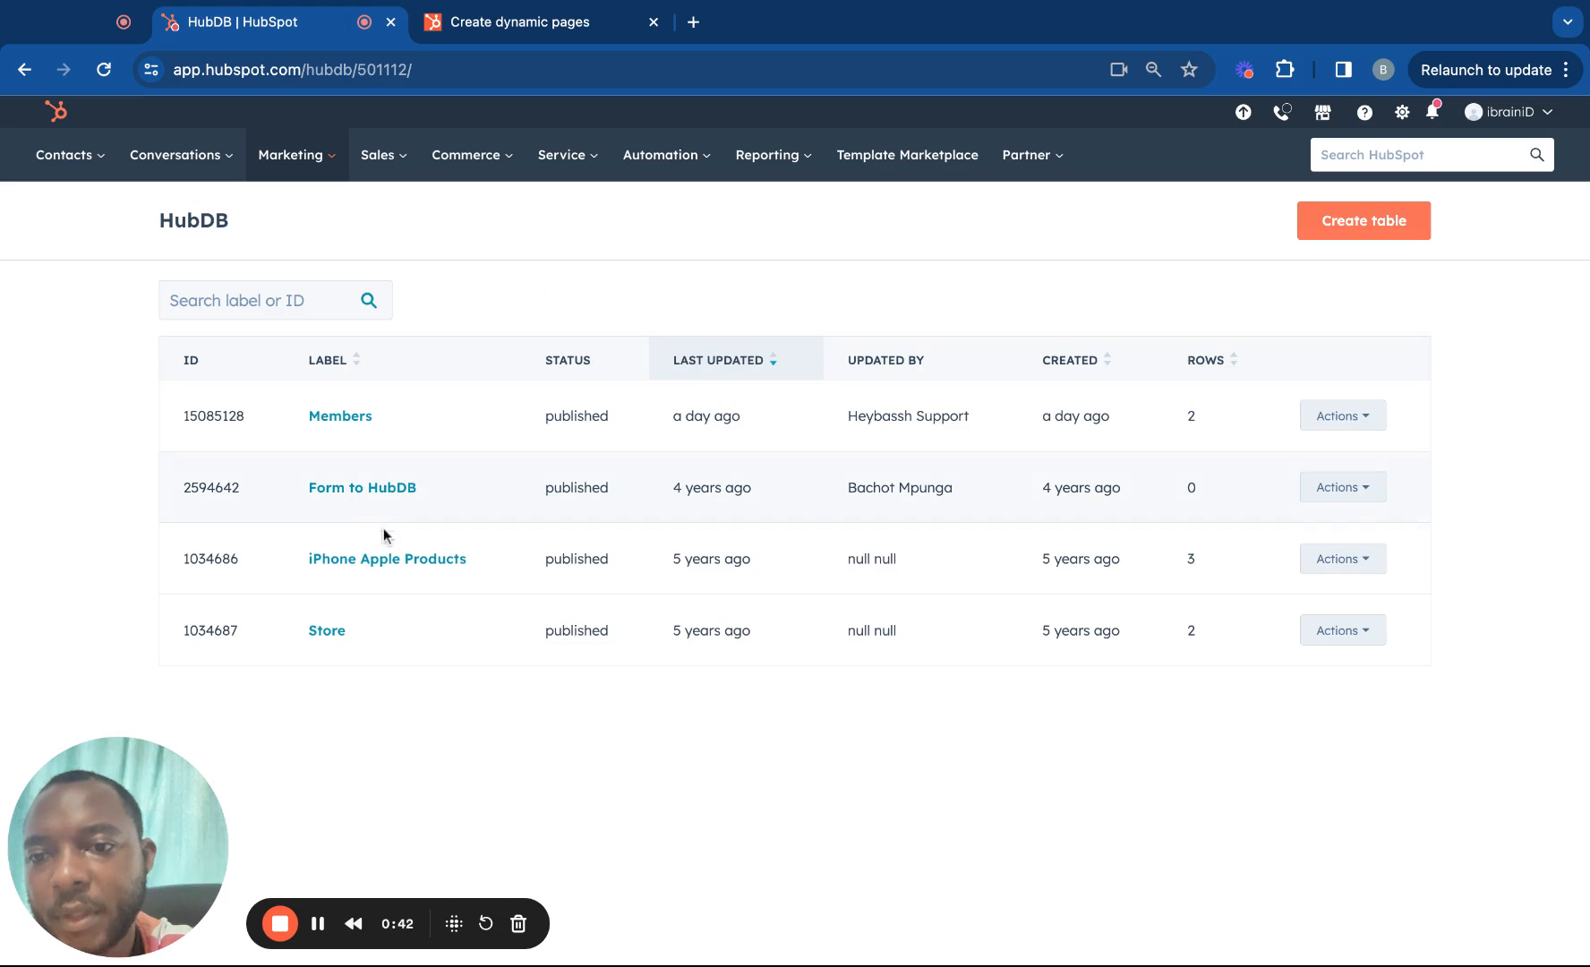
# Examine the columns and rows of the iPhone Apple Products table, then return to the HubDB table list.
pyautogui.click(412, 564)
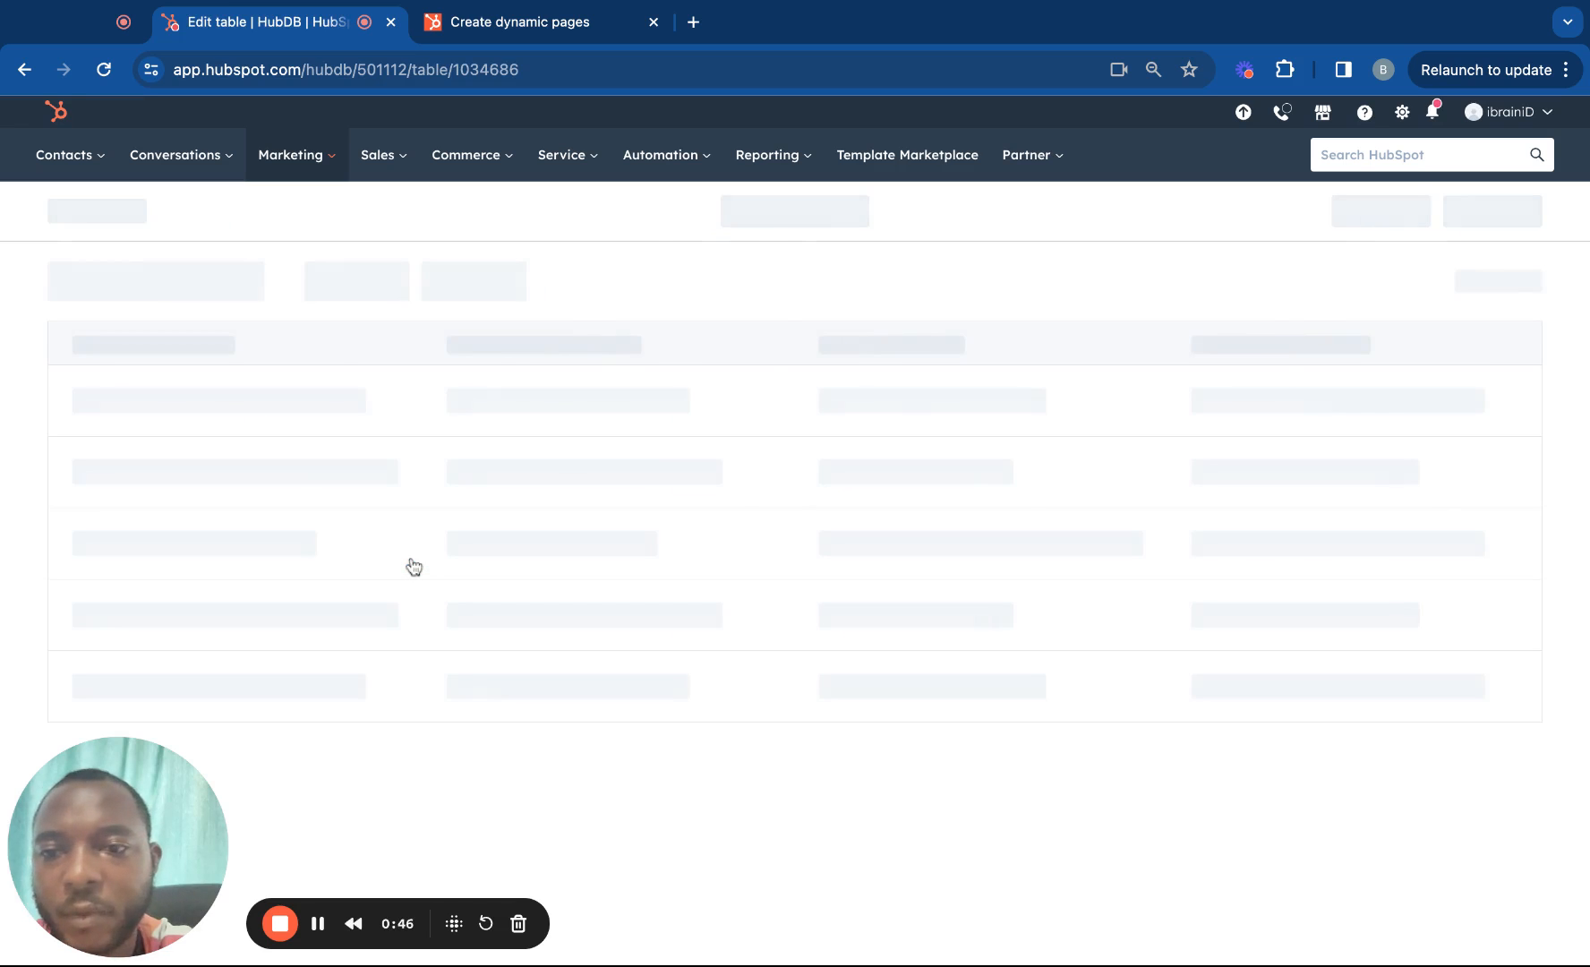
pyautogui.hscroll(10, 706, 469)
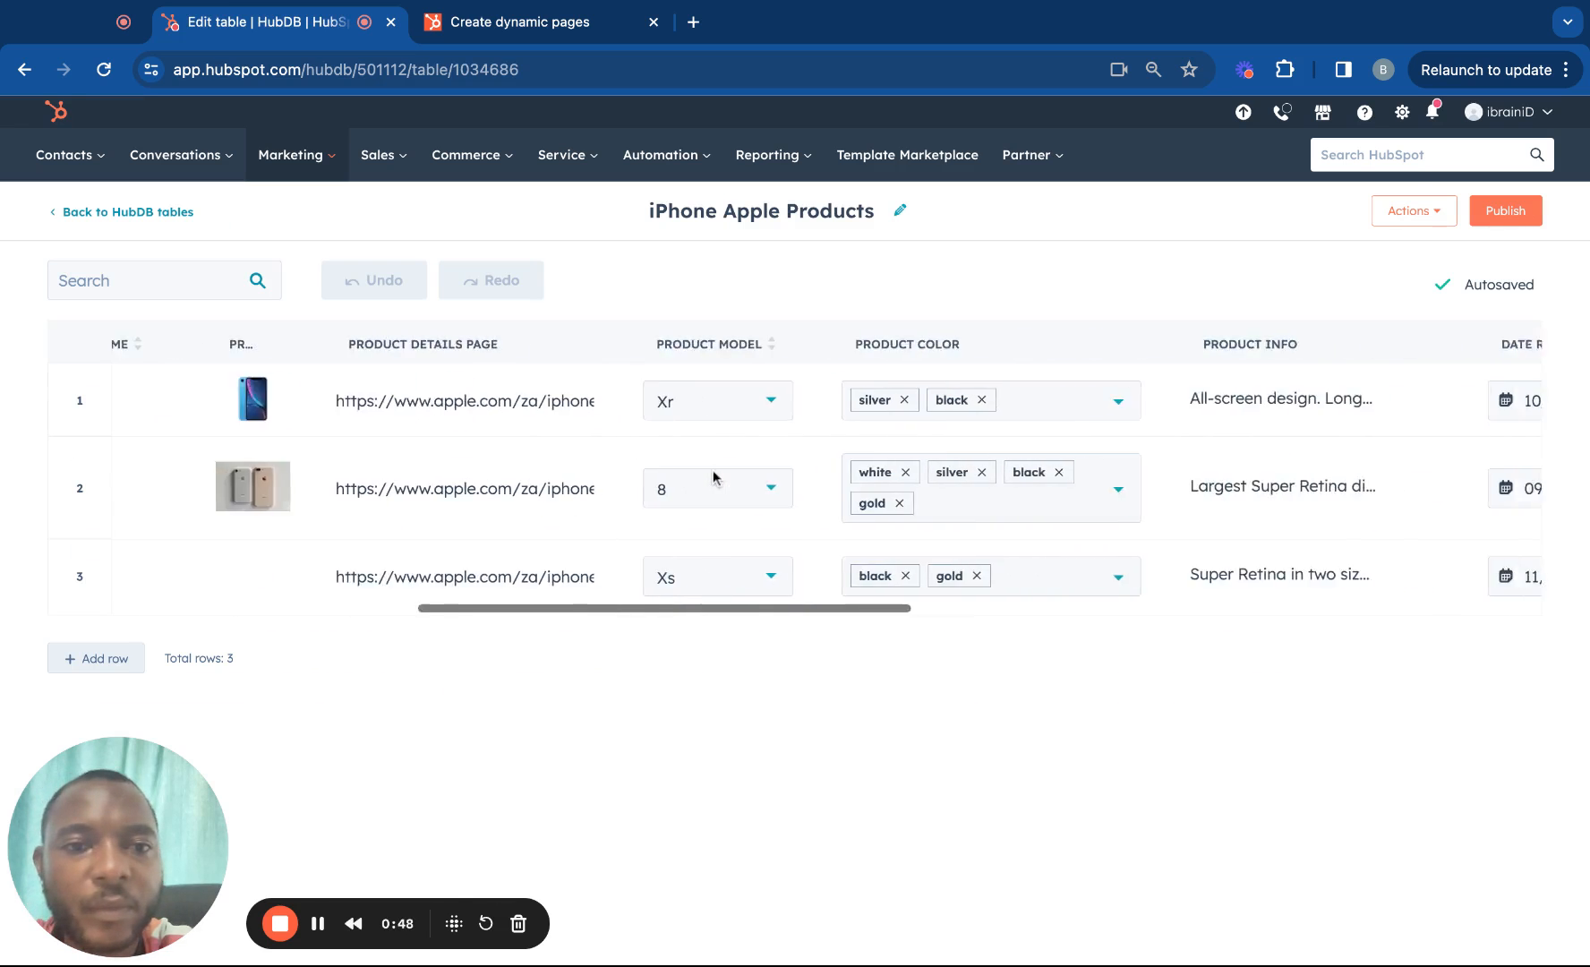
pyautogui.hscroll(2, 713, 476)
pyautogui.hscroll(-12, 714, 475)
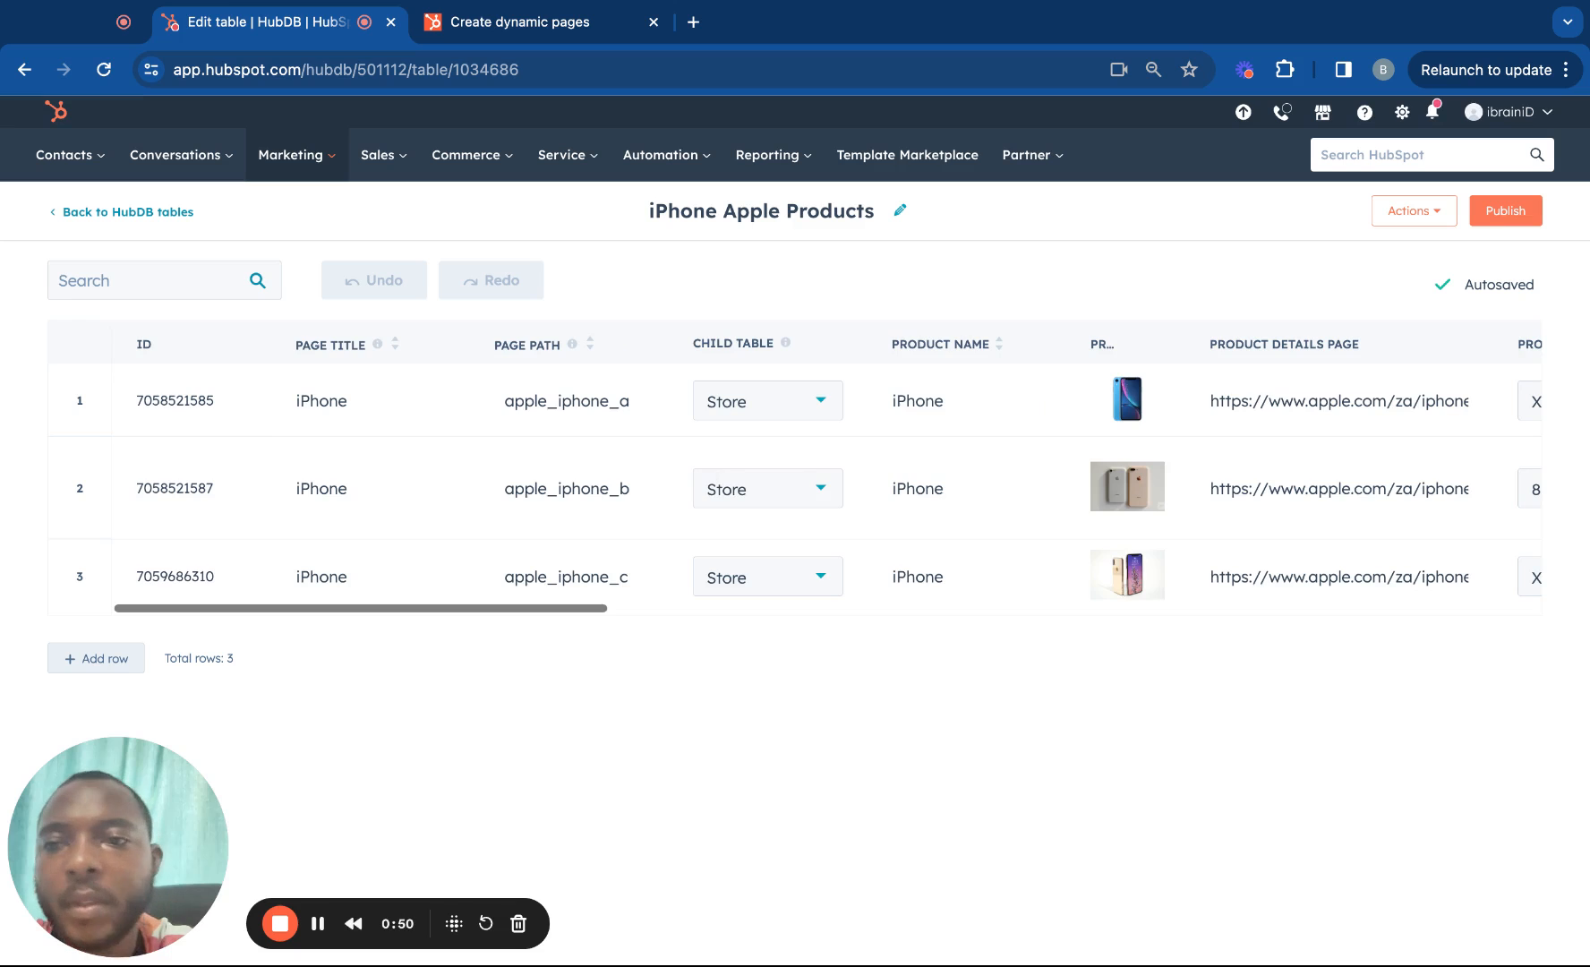
pyautogui.hscroll(2, 680, 475)
pyautogui.hscroll(10, 650, 475)
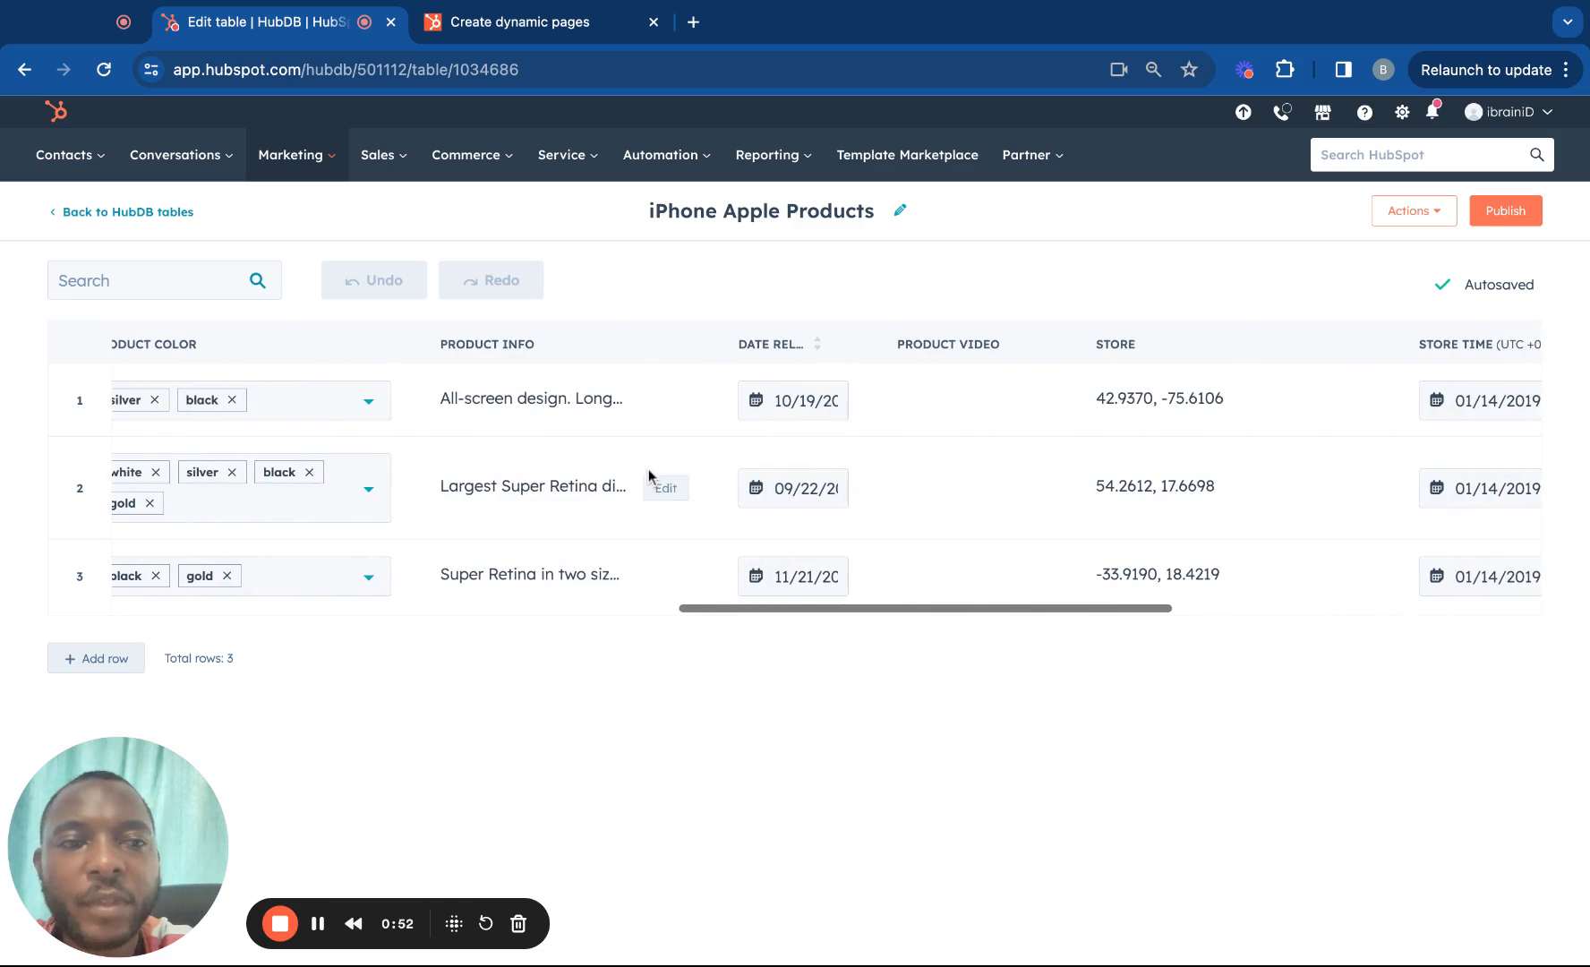
pyautogui.hscroll(-12, 472, 422)
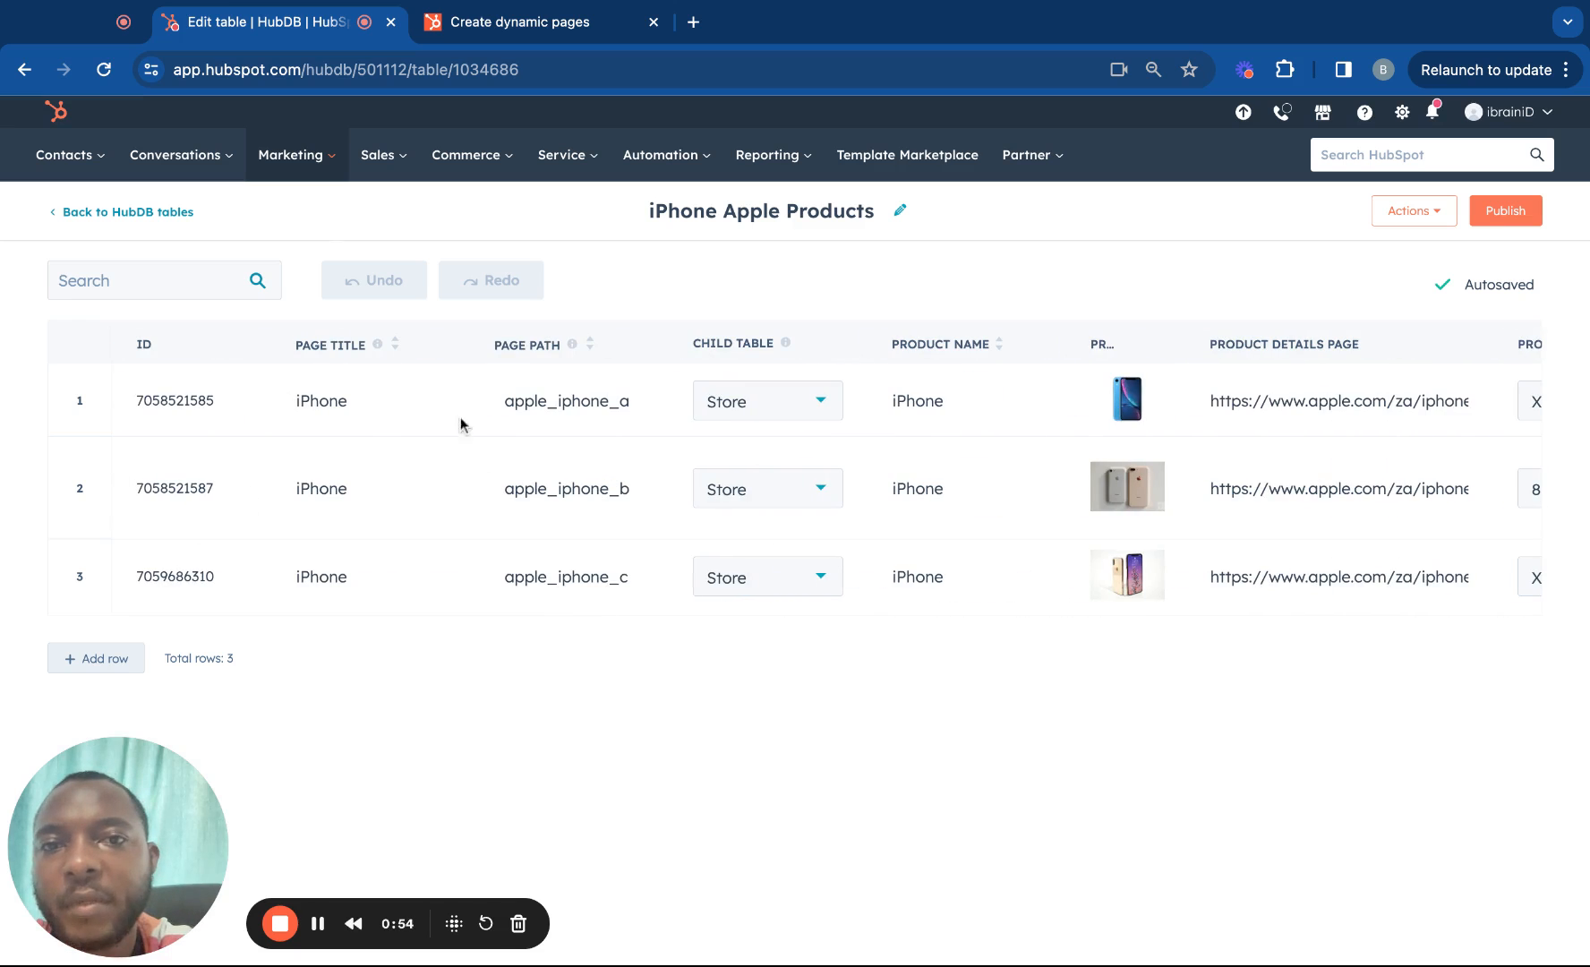
pyautogui.click(160, 215)
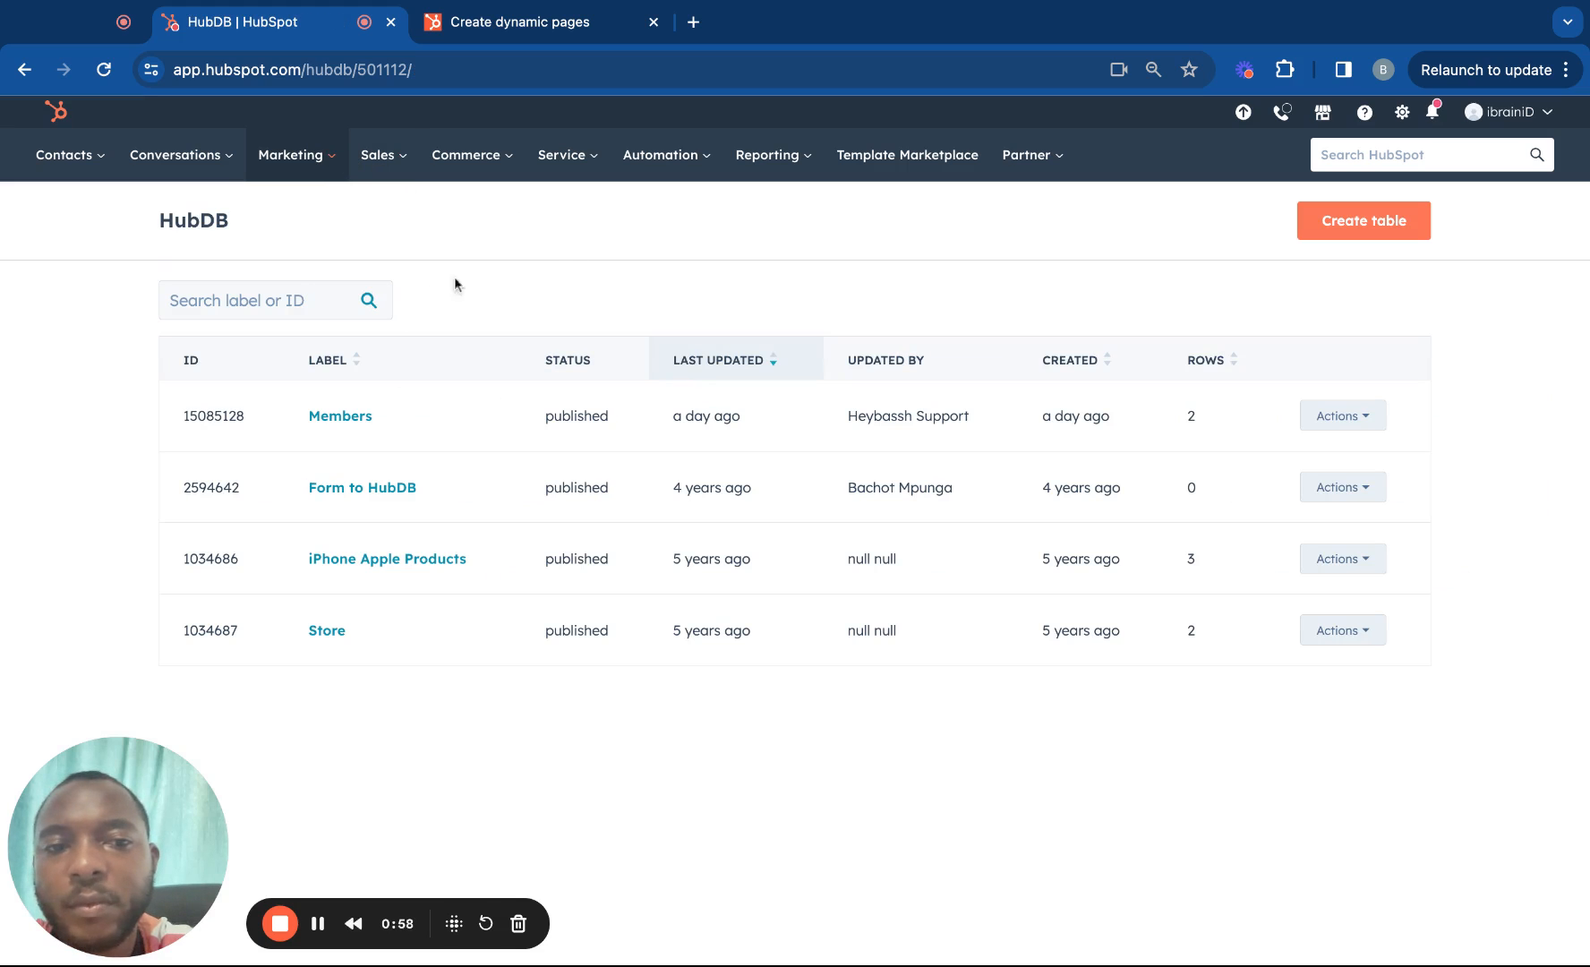
# Go to the Design Tools for files and templates.
pyautogui.click(306, 152)
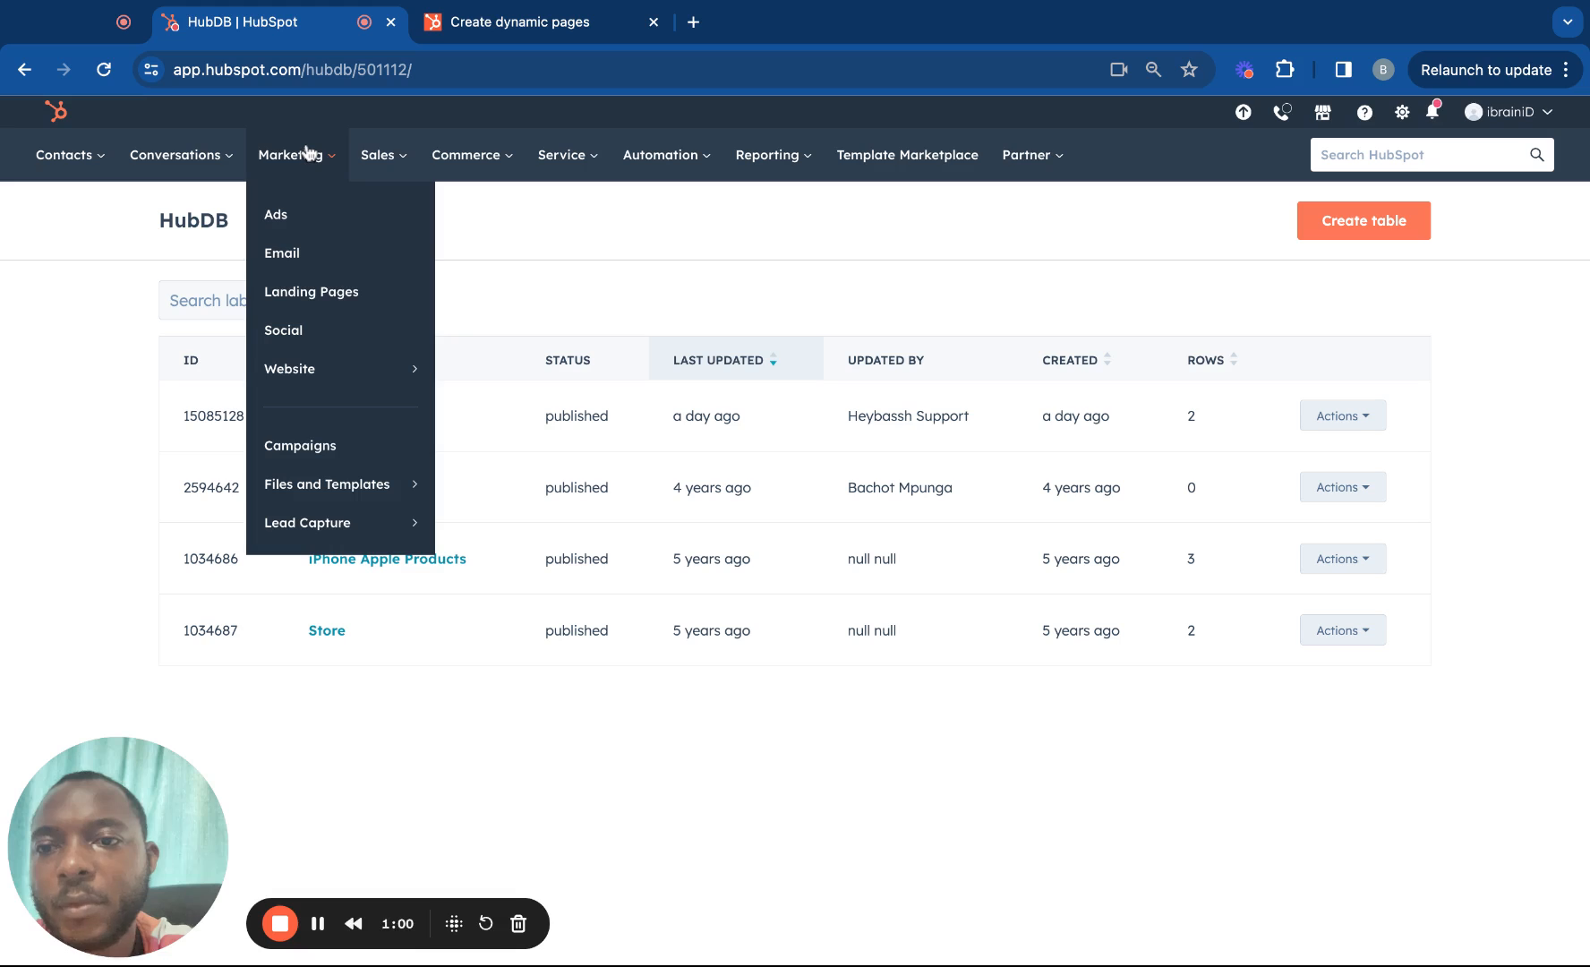
pyautogui.moveTo(372, 492)
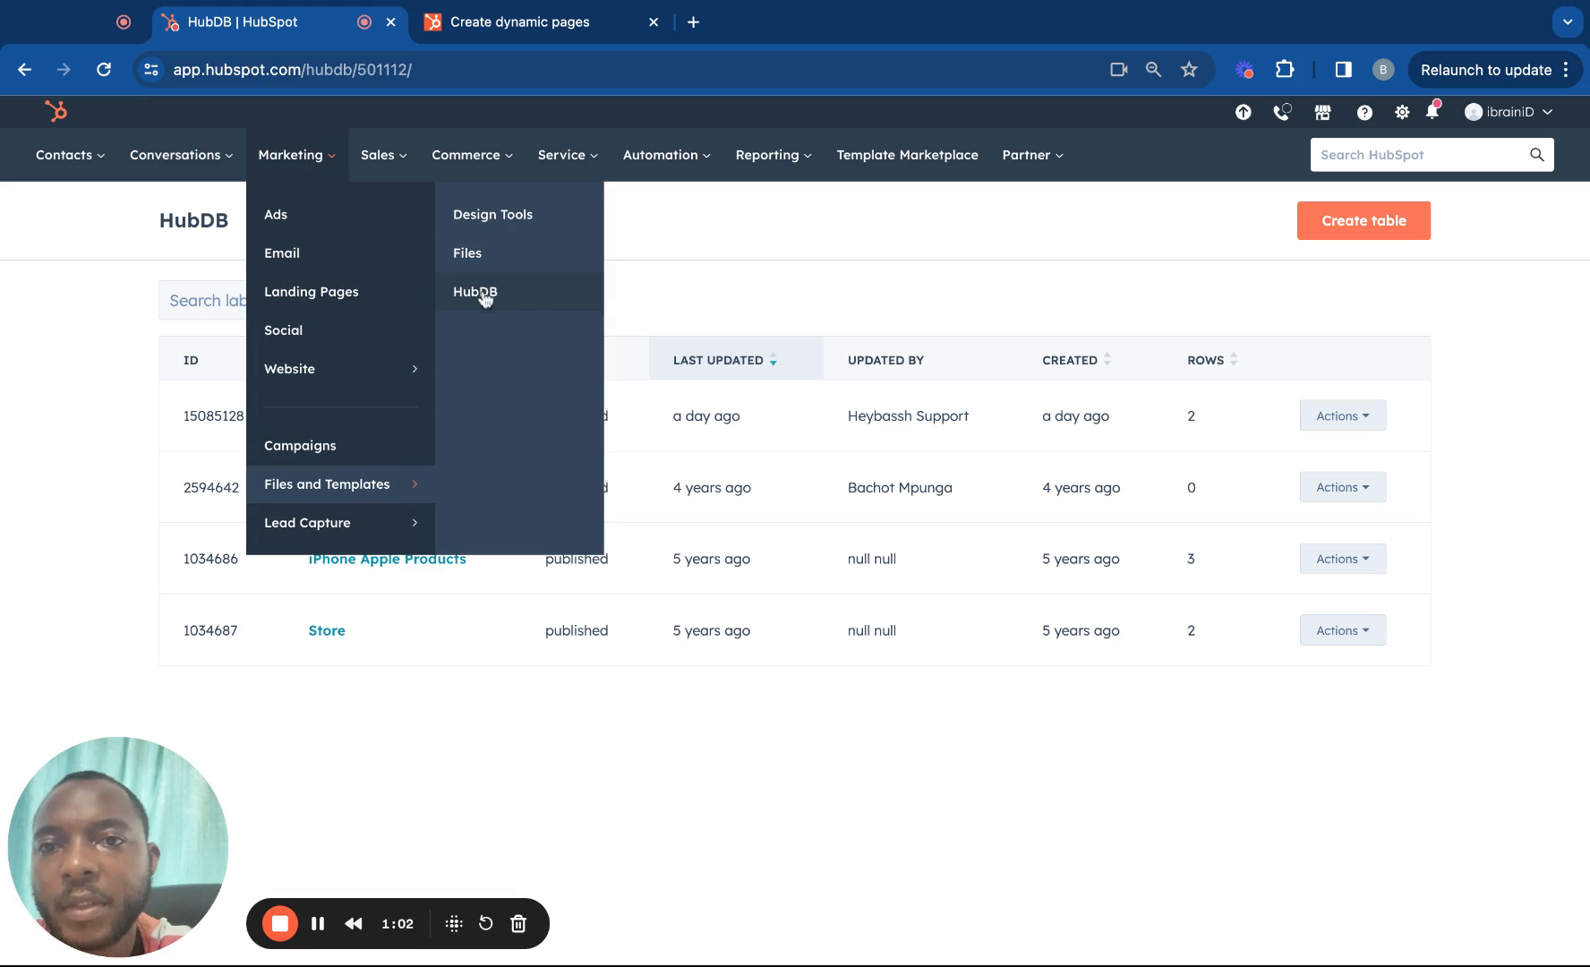
pyautogui.click(487, 217)
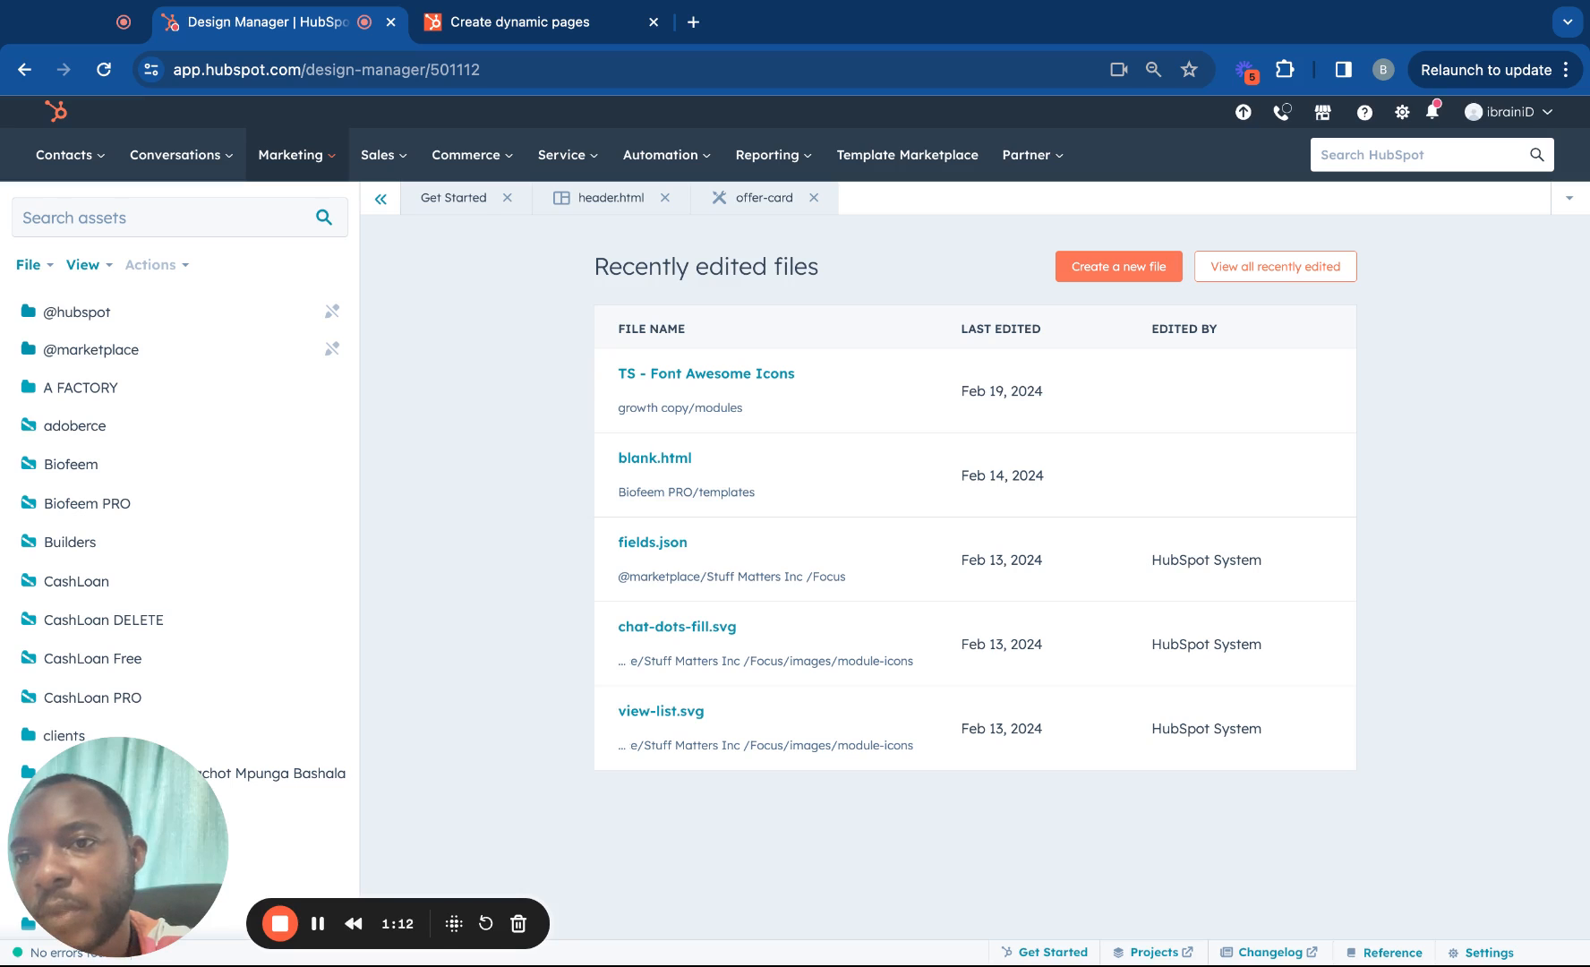
# Create a new theme from the Boilerplate starting point, labelled "HubDB Theme to delete", in the root folder.
pyautogui.click(29, 266)
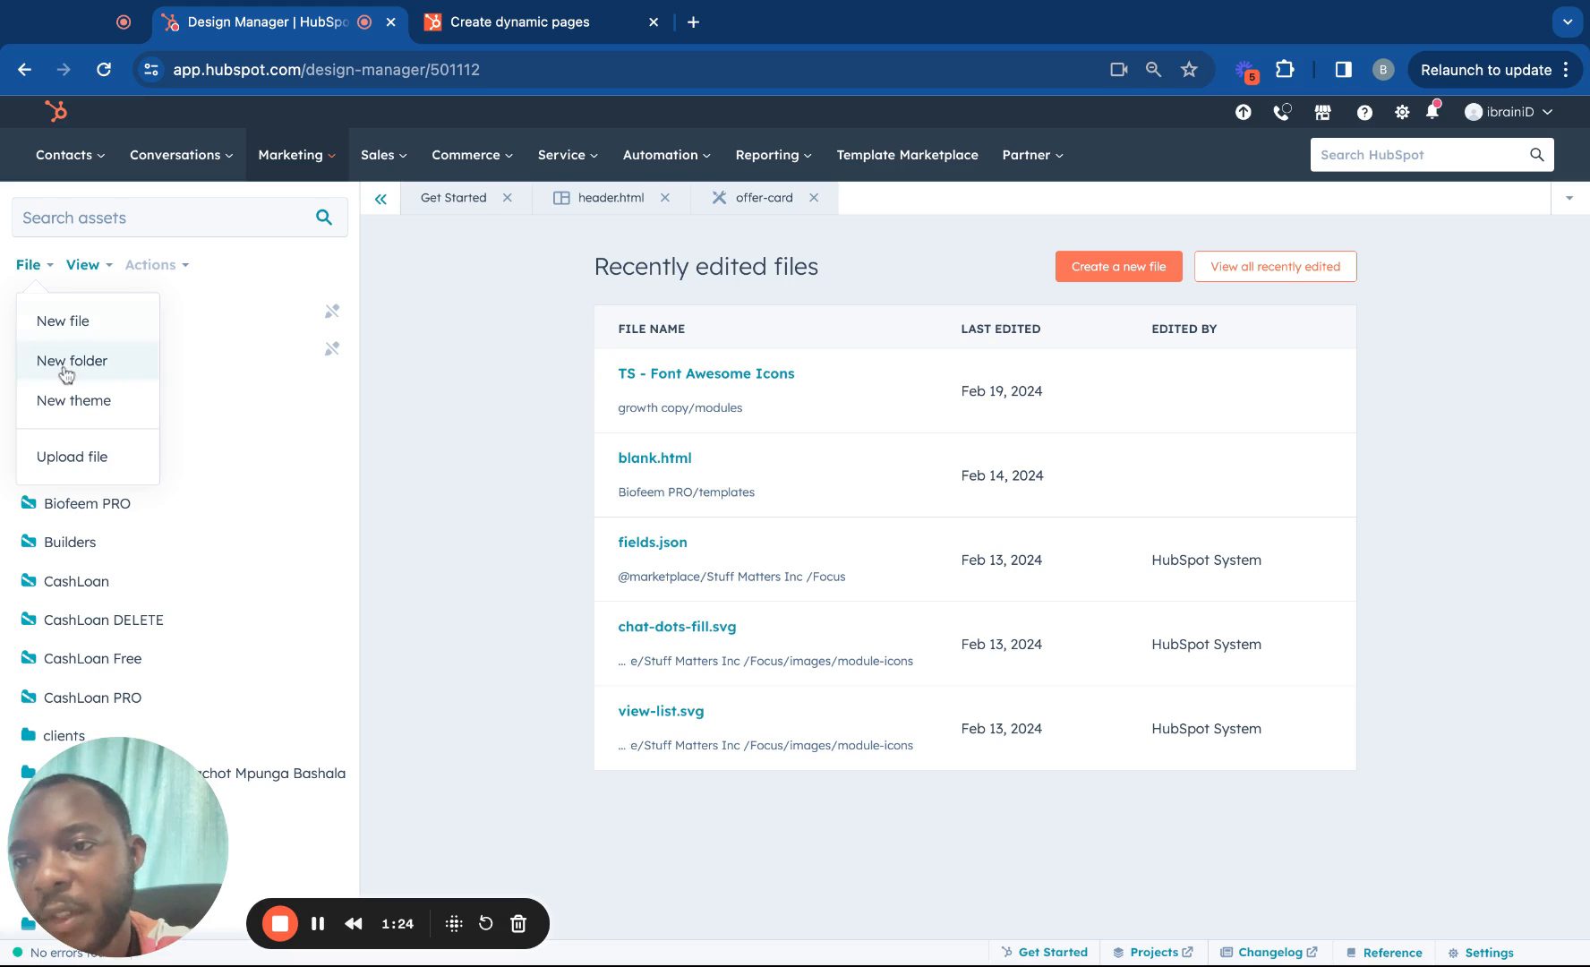
pyautogui.click(67, 400)
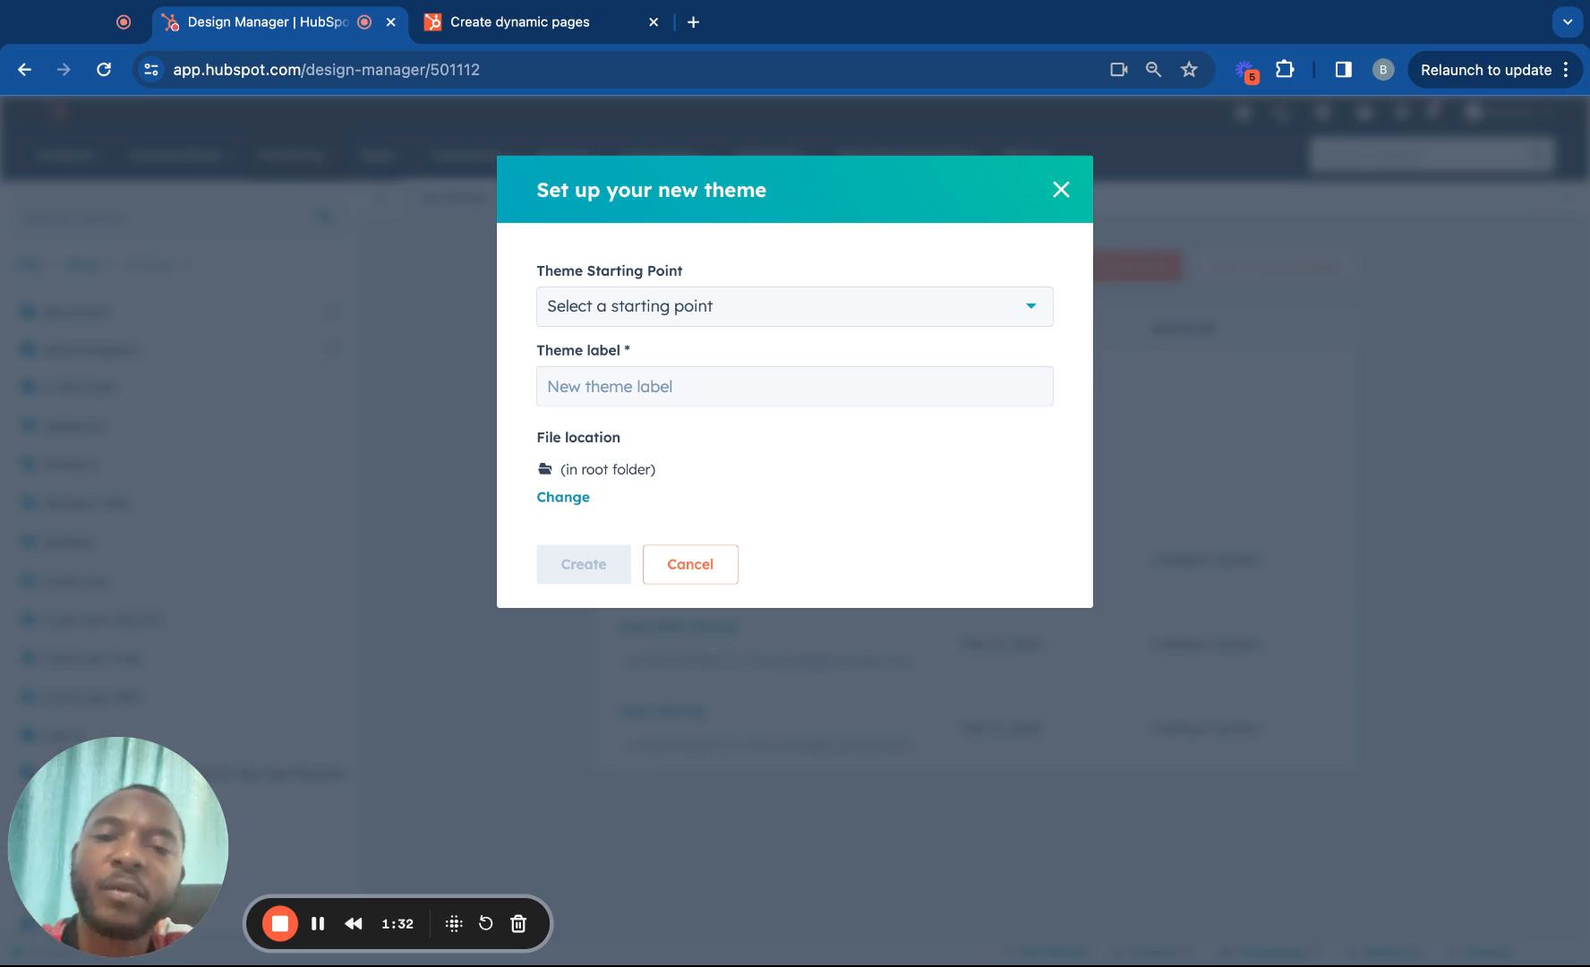
pyautogui.click(638, 313)
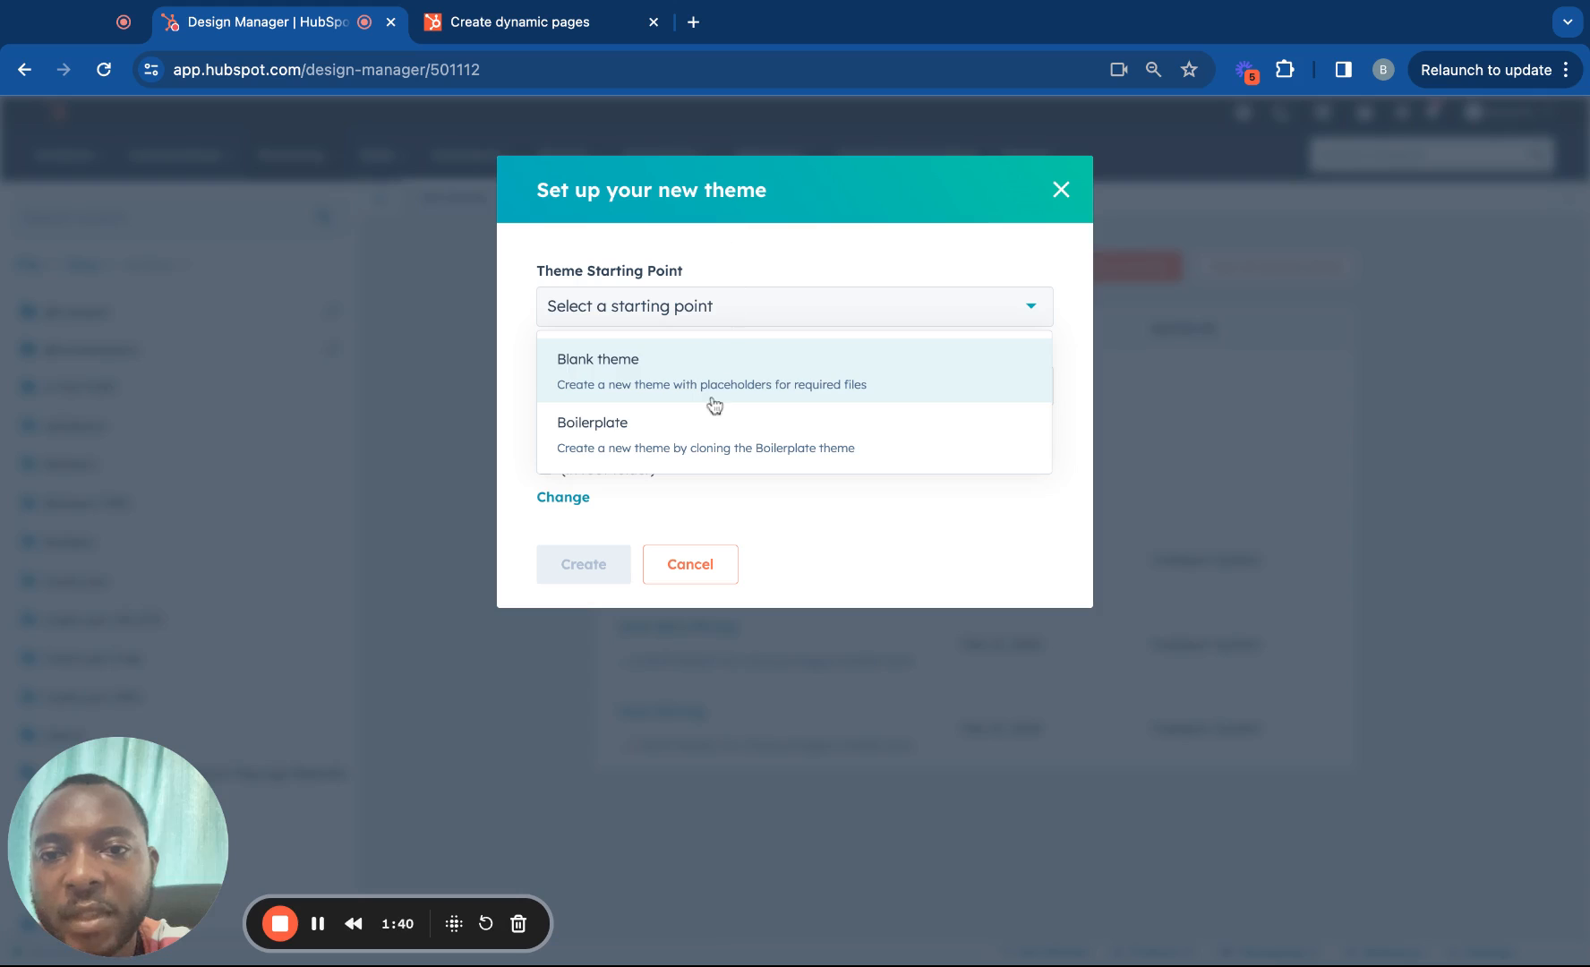
pyautogui.click(646, 428)
pyautogui.click(611, 377)
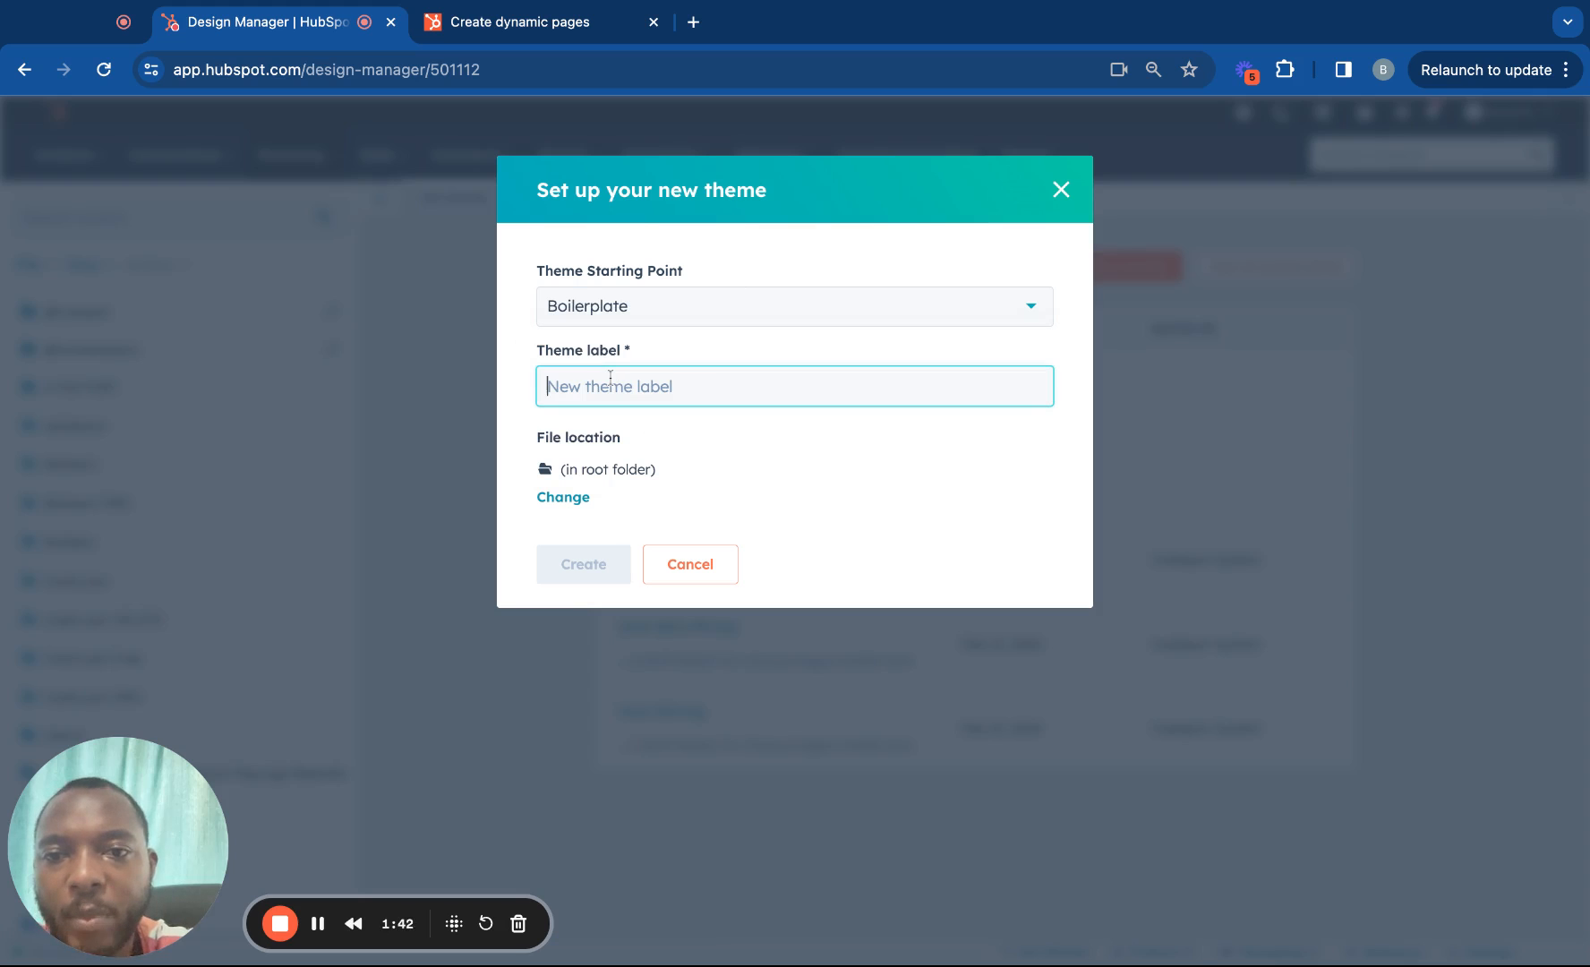
pyautogui.write('HubD')
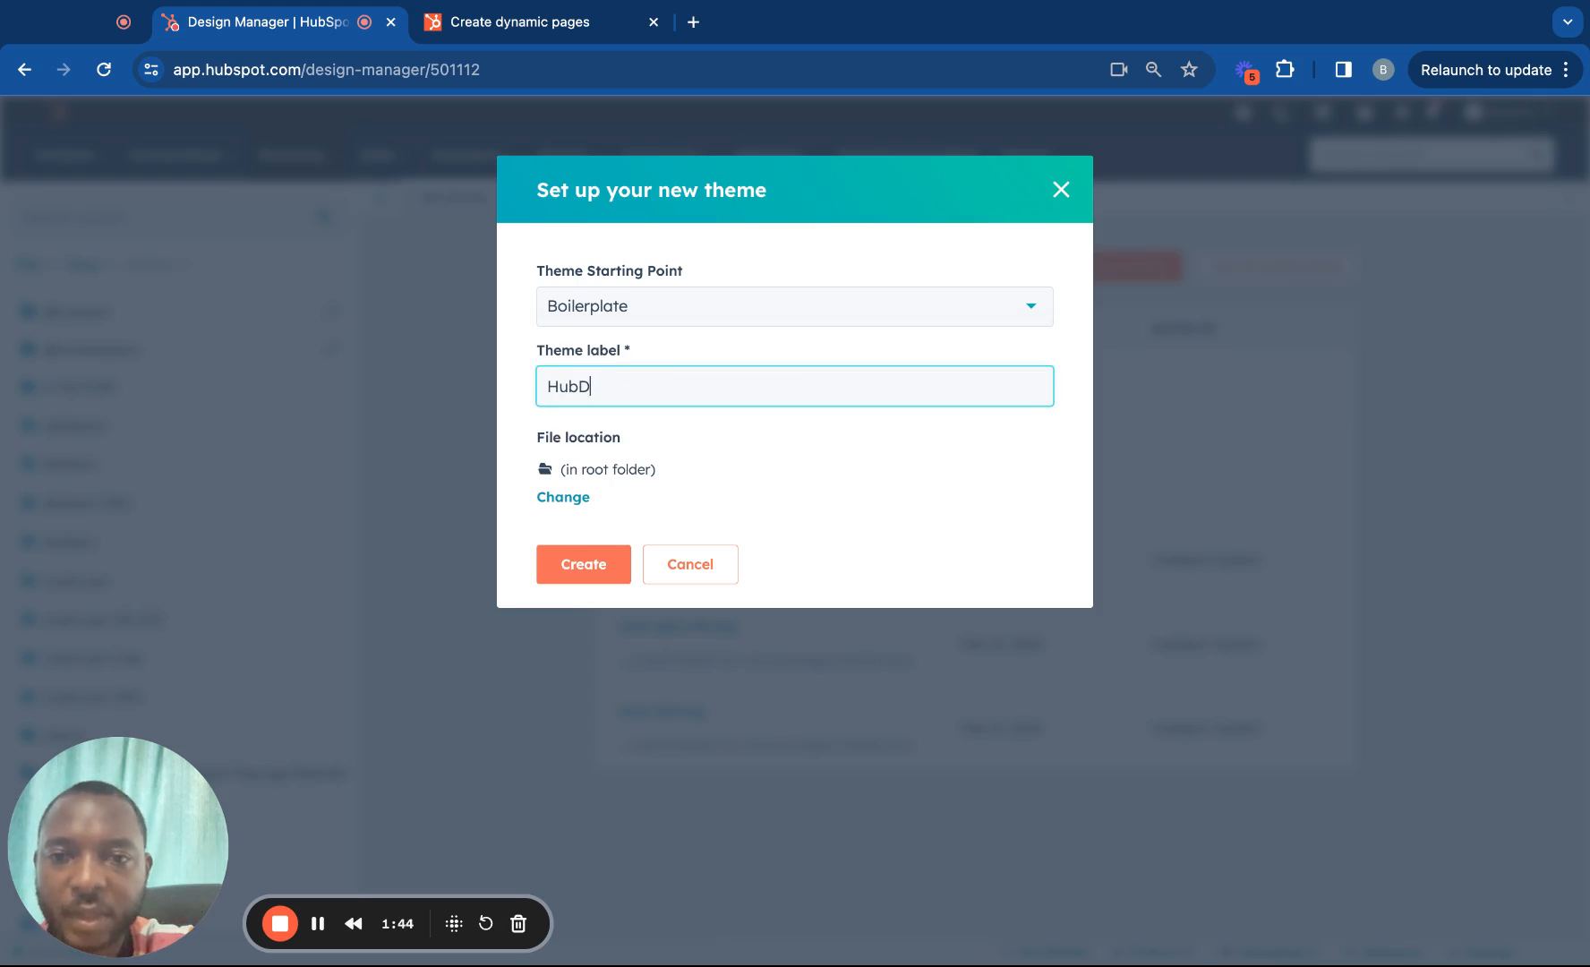
pyautogui.write('B Theme to')
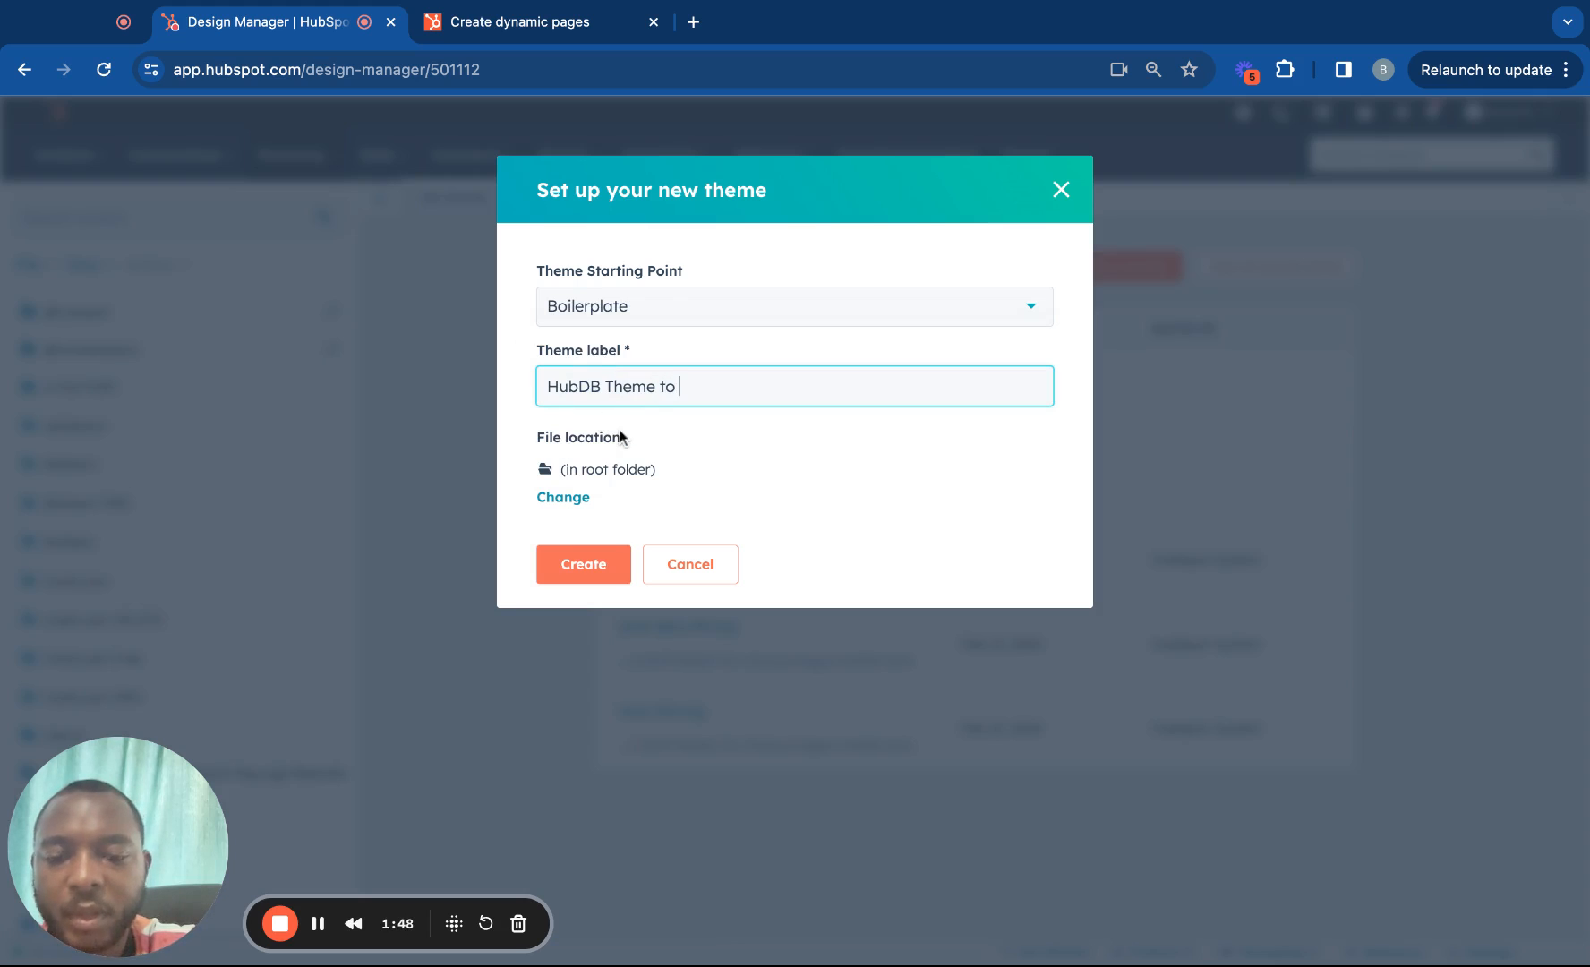
pyautogui.write(' delete')
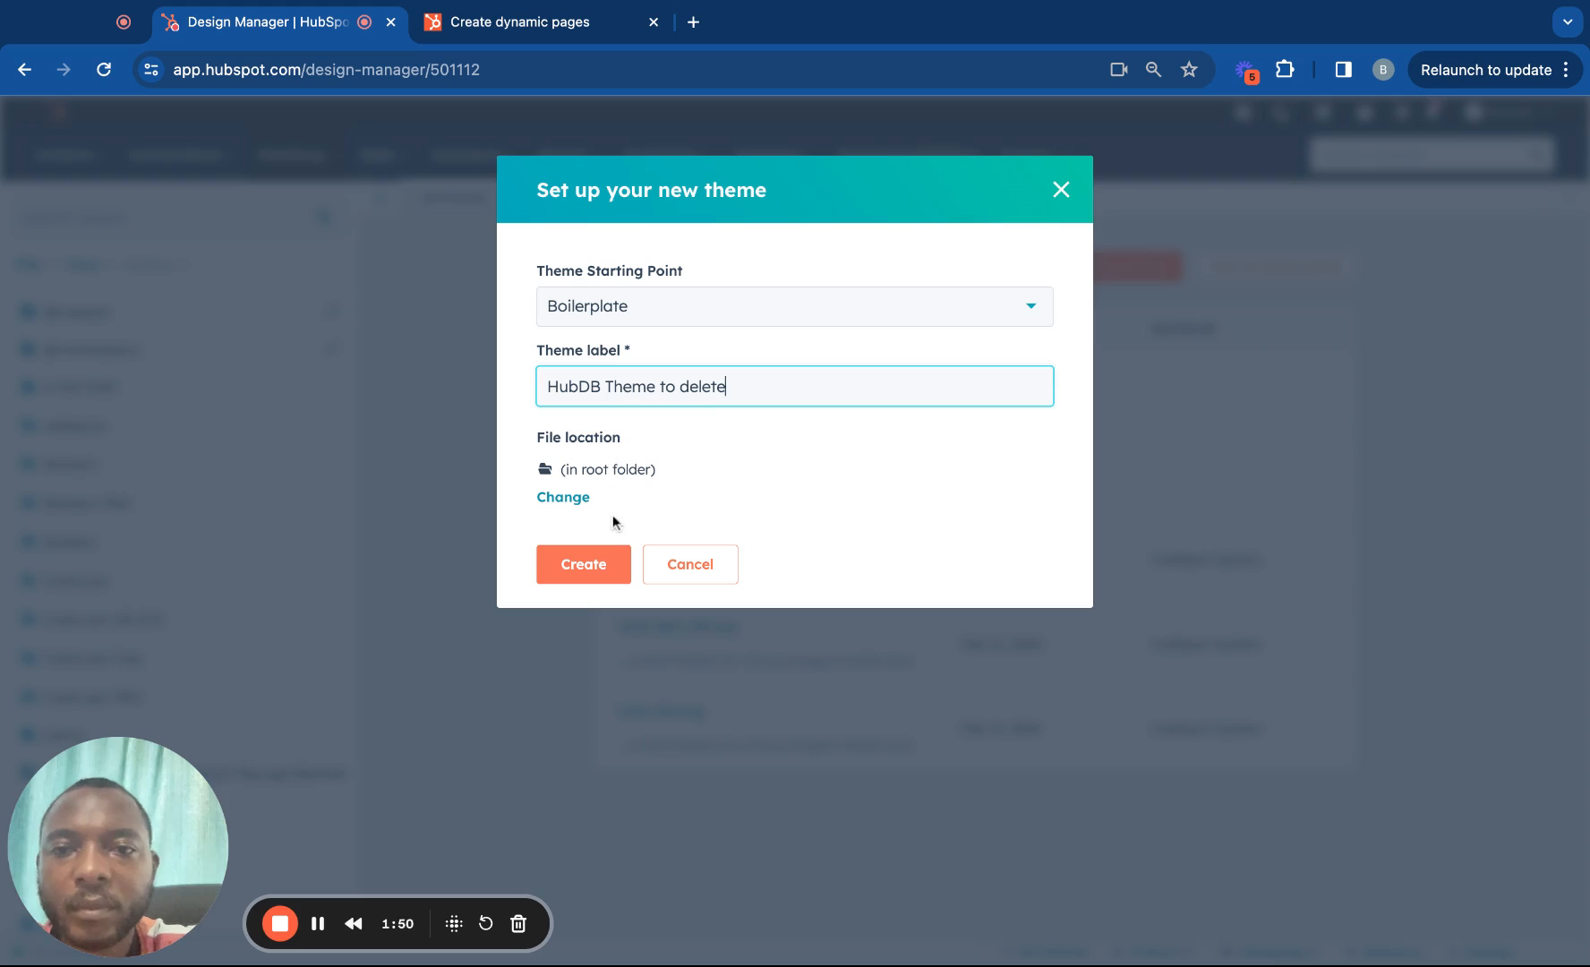
pyautogui.click(604, 569)
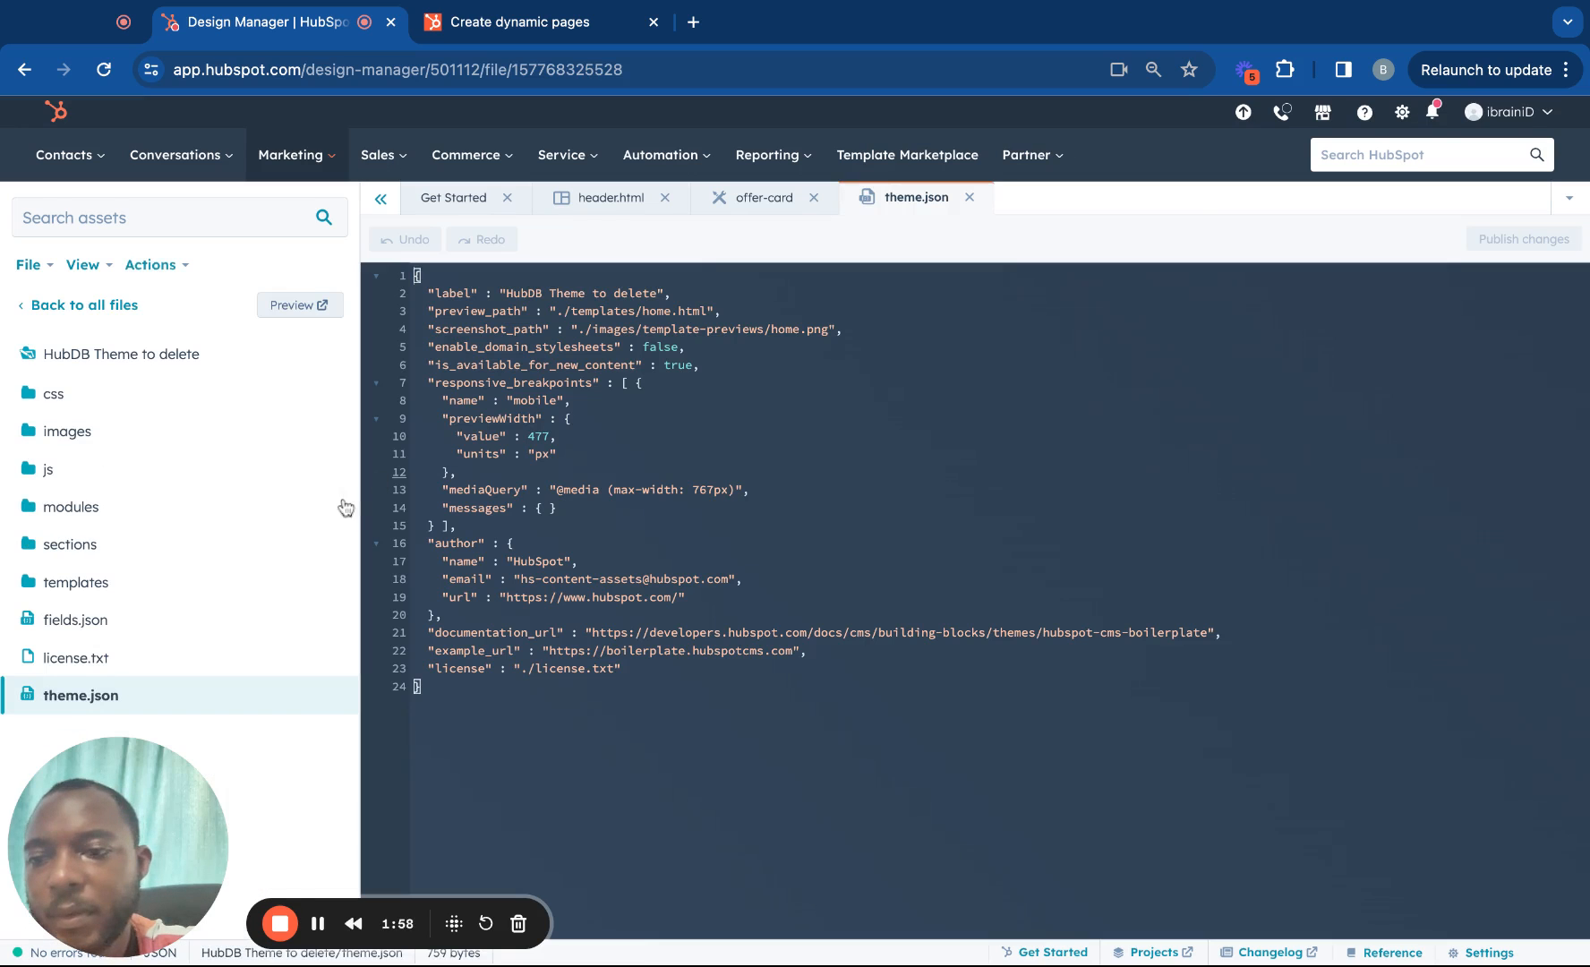
# Open the hubdb.html template from the new theme's templates folder.
pyautogui.click(79, 583)
pyautogui.scroll(-5, 128, 594)
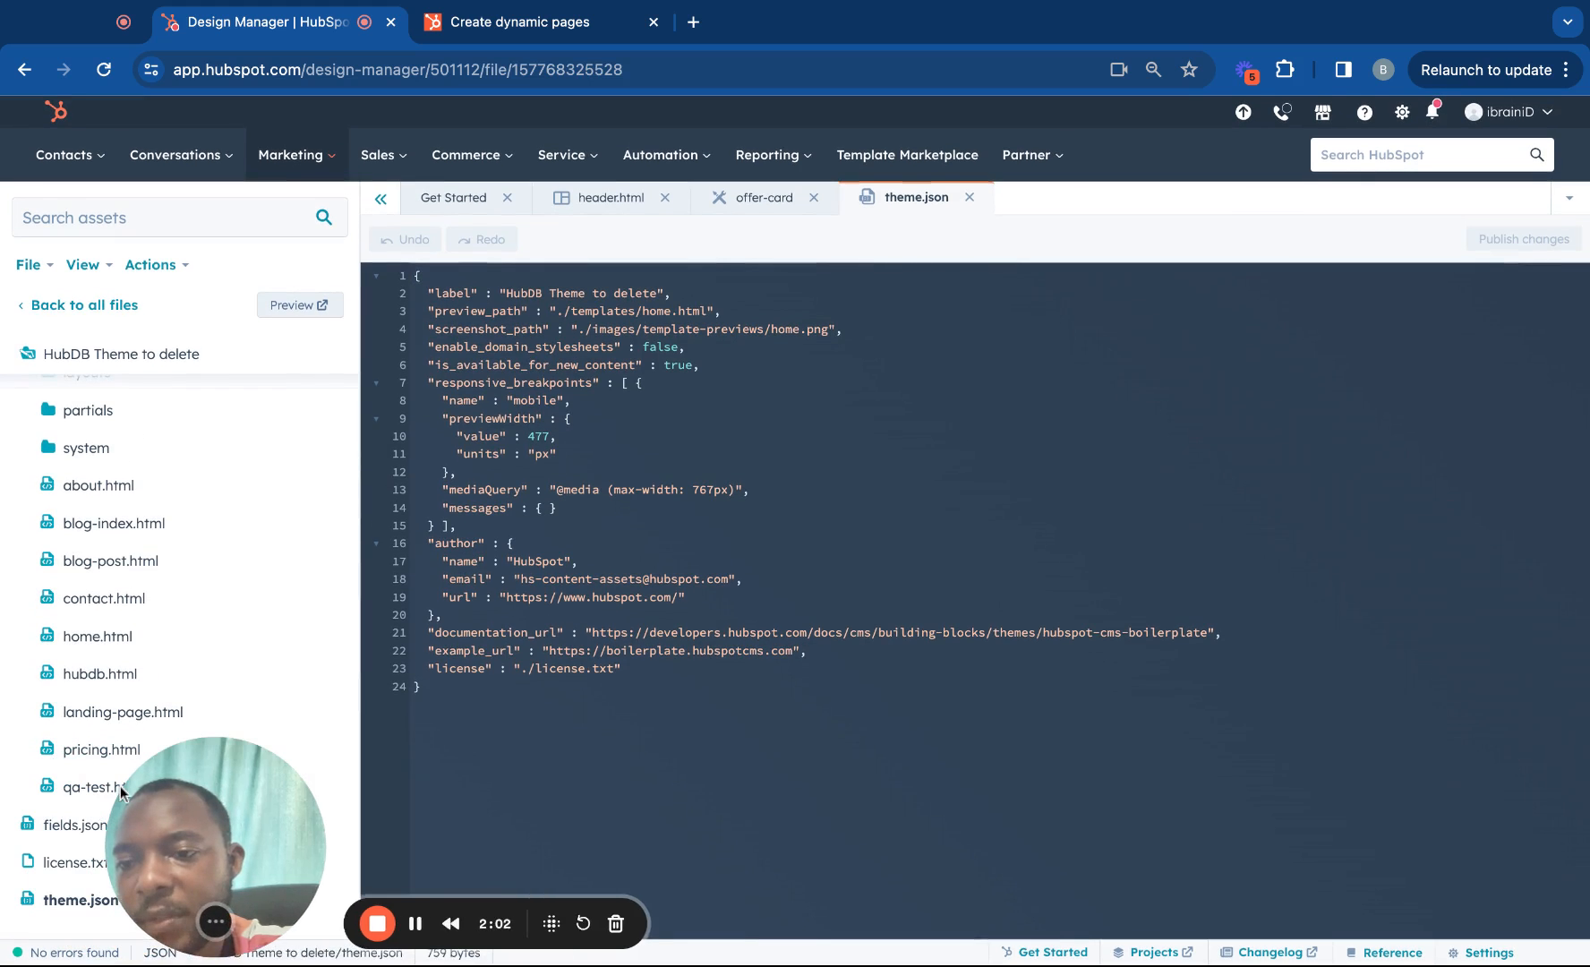
pyautogui.click(99, 674)
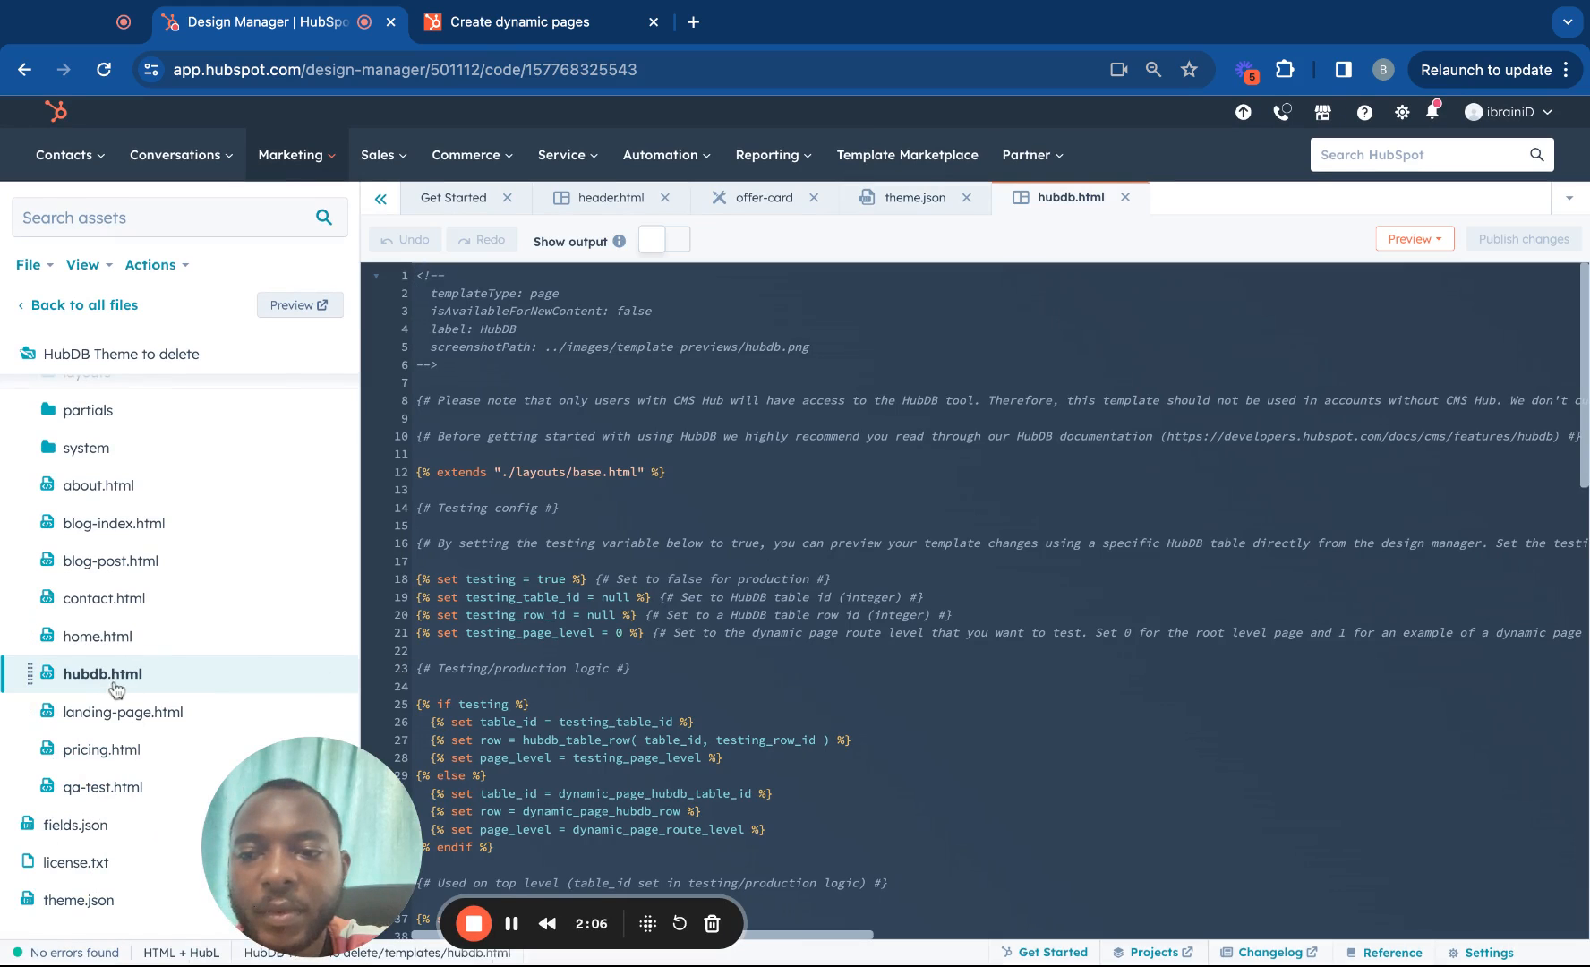
# Examine the hubdb.html code, from the template annotations and testing config to the row listing and page-level logic.
pyautogui.scroll(-5, 514, 546)
pyautogui.scroll(-15, 514, 546)
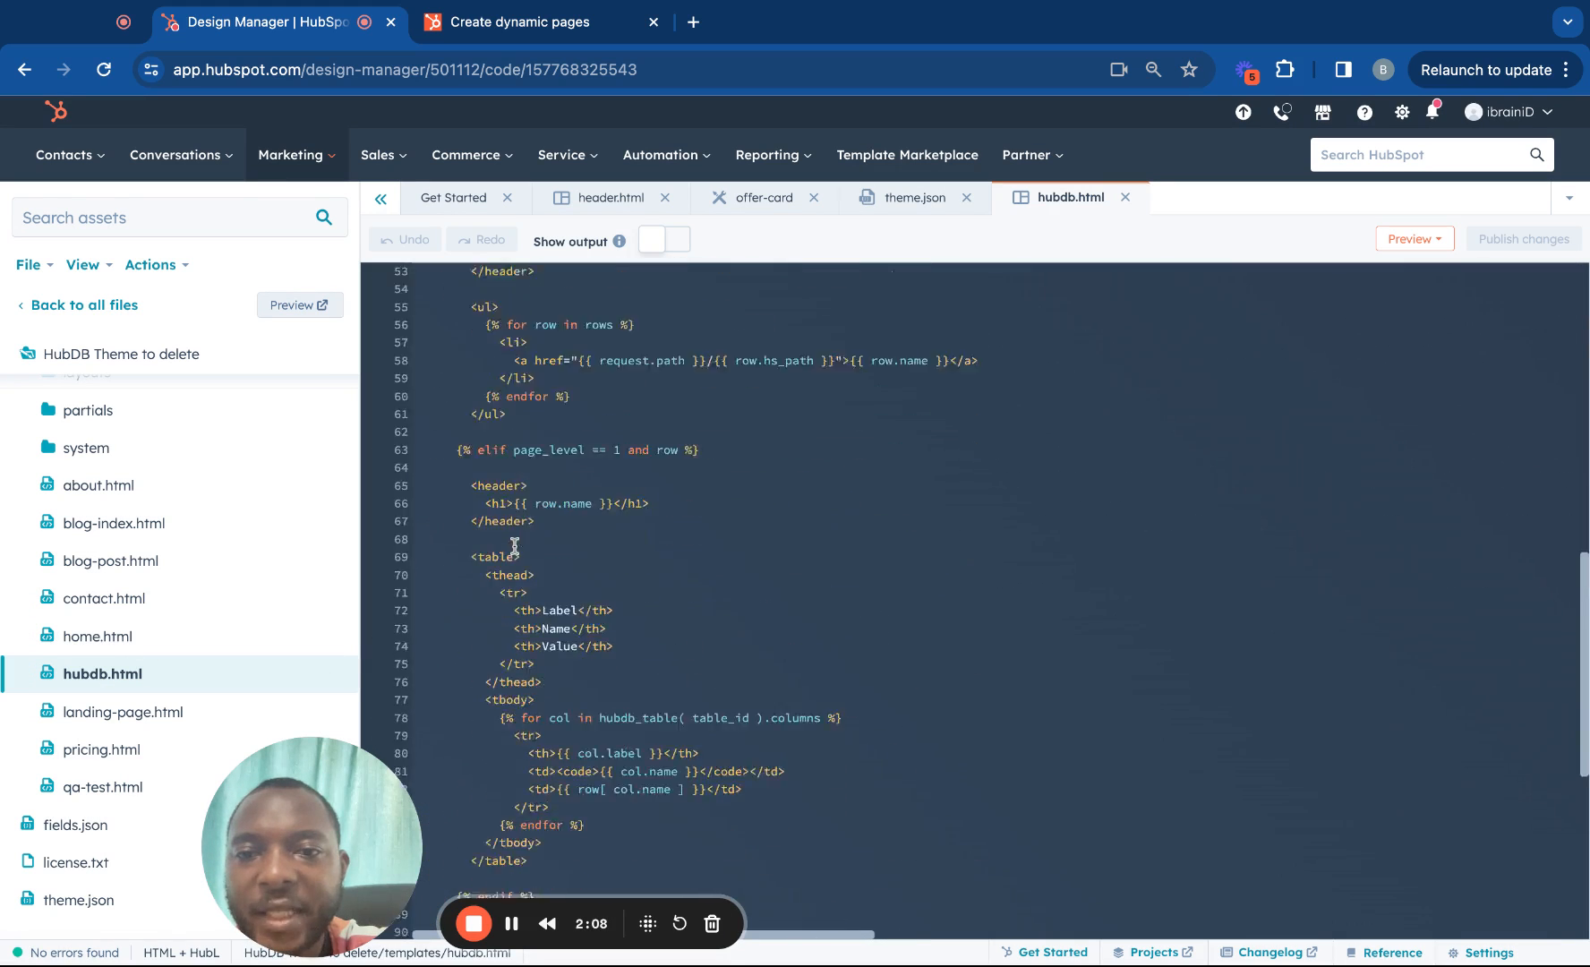
pyautogui.scroll(20, 626, 582)
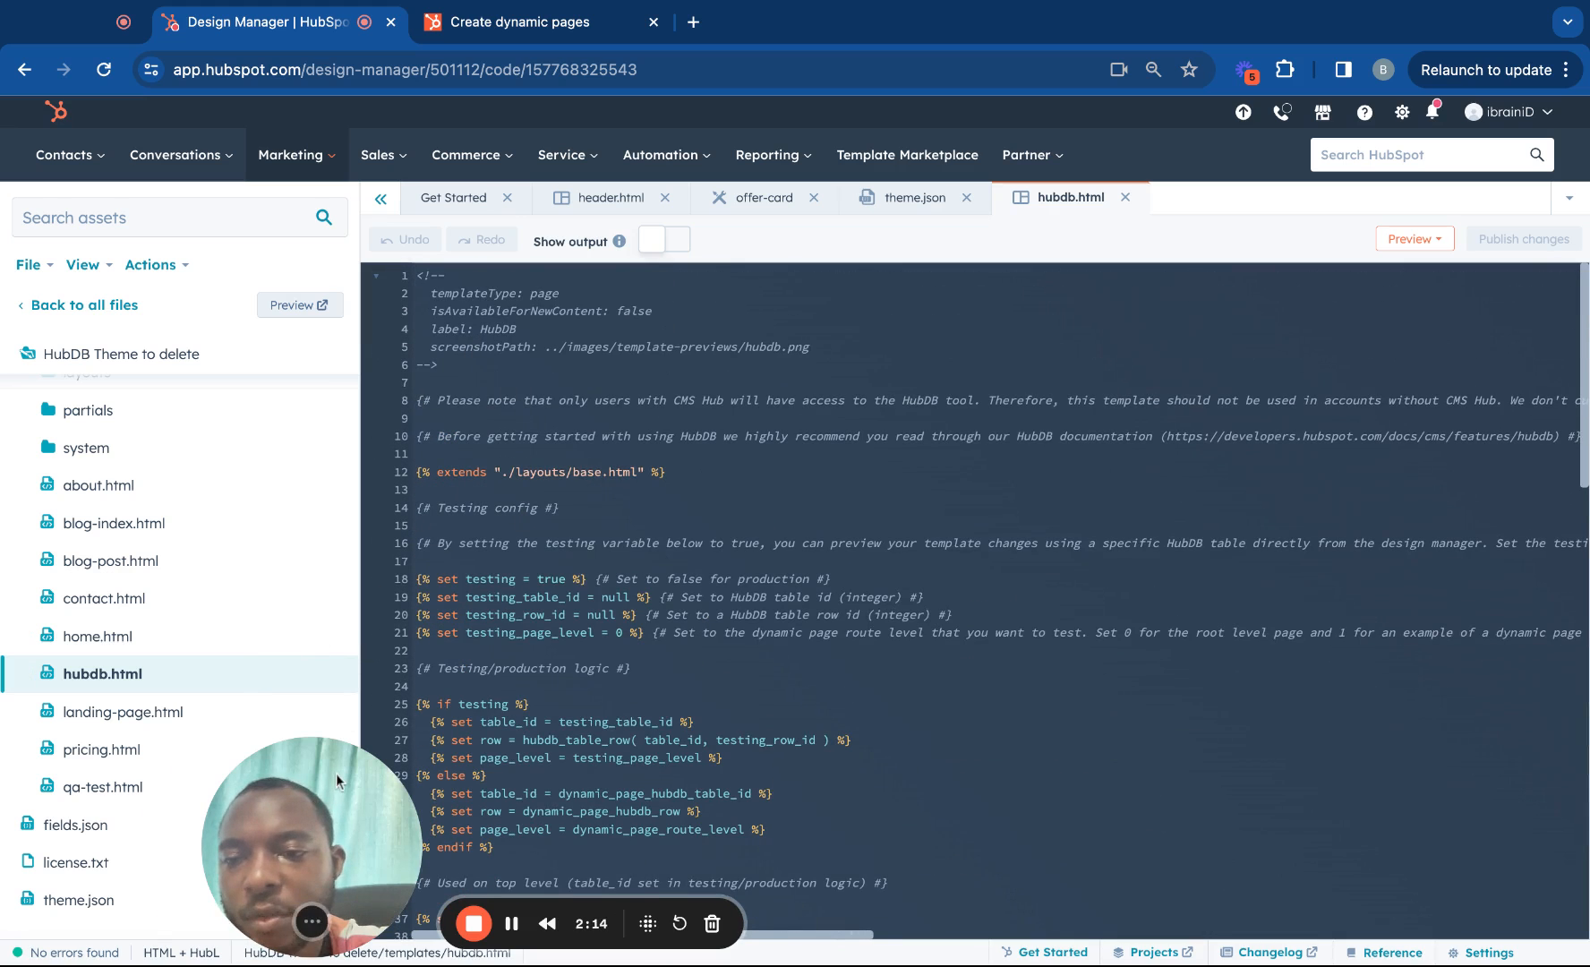
pyautogui.moveTo(336, 772); pyautogui.dragTo(192, 773)
pyautogui.scroll(-7, 437, 354)
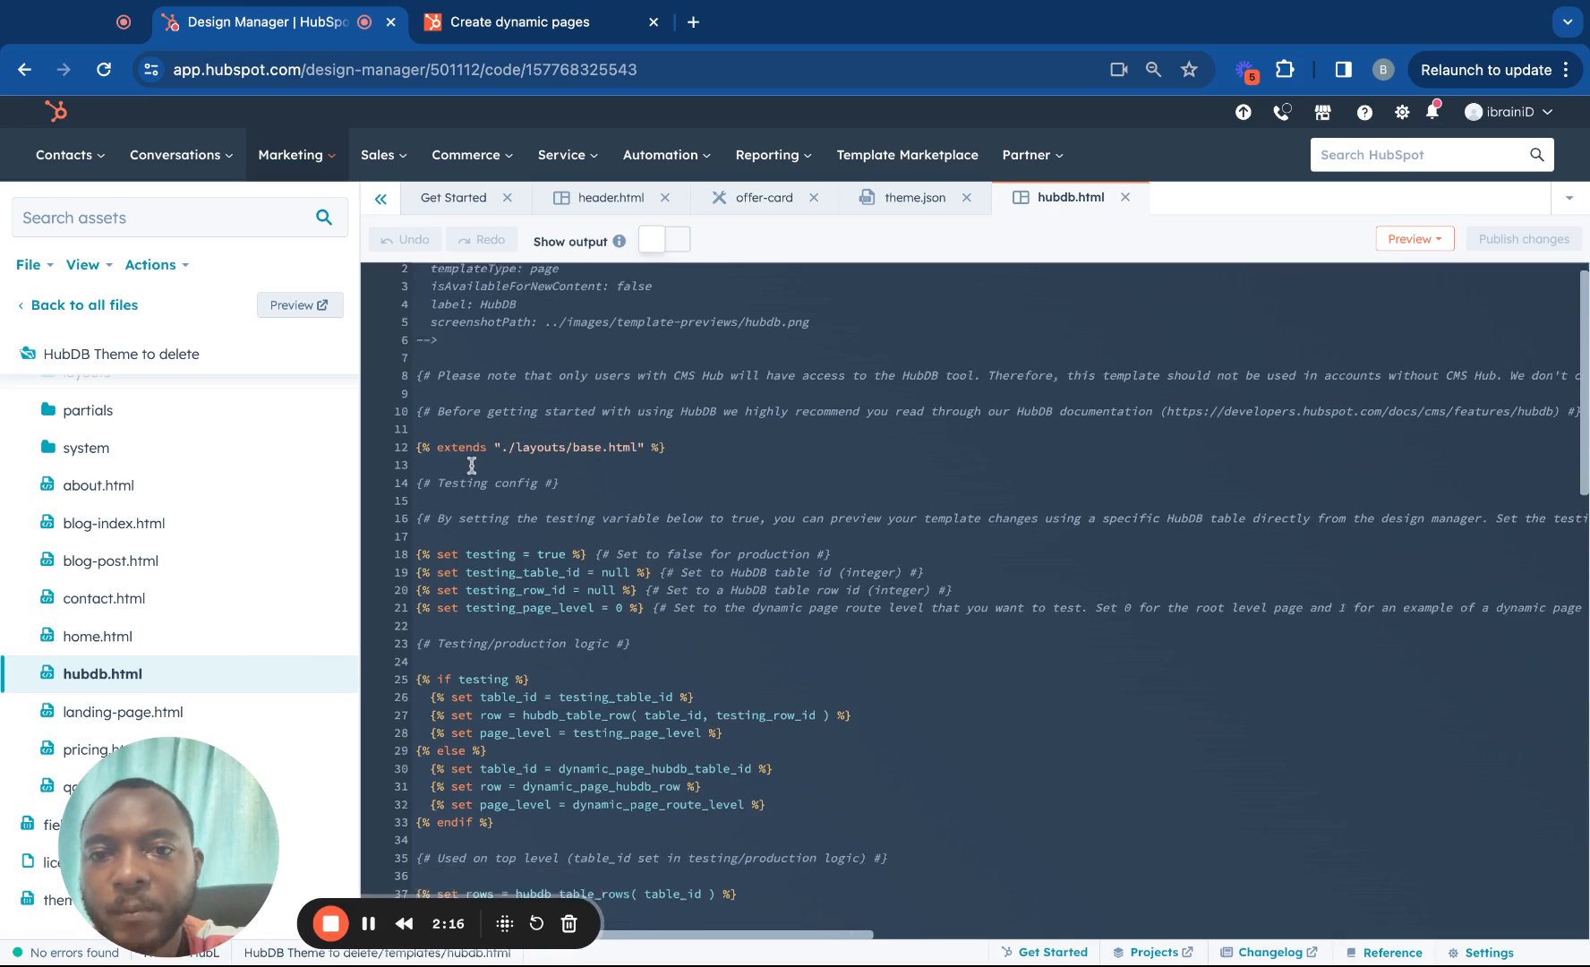
pyautogui.scroll(7, 471, 466)
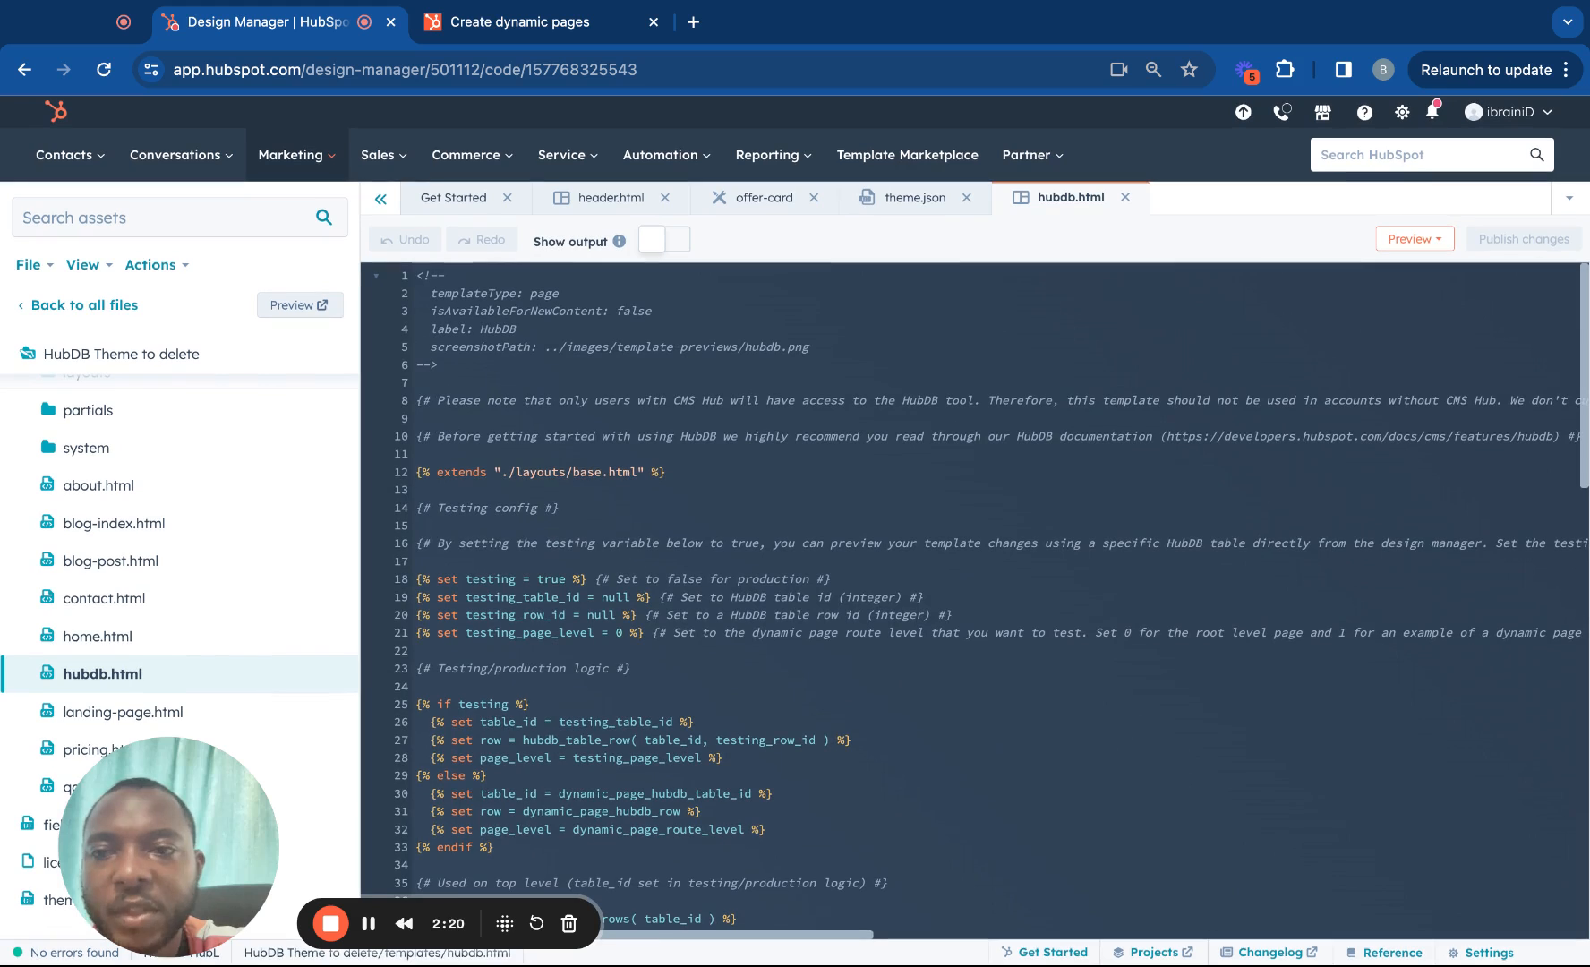
pyautogui.scroll(-1, 523, 484)
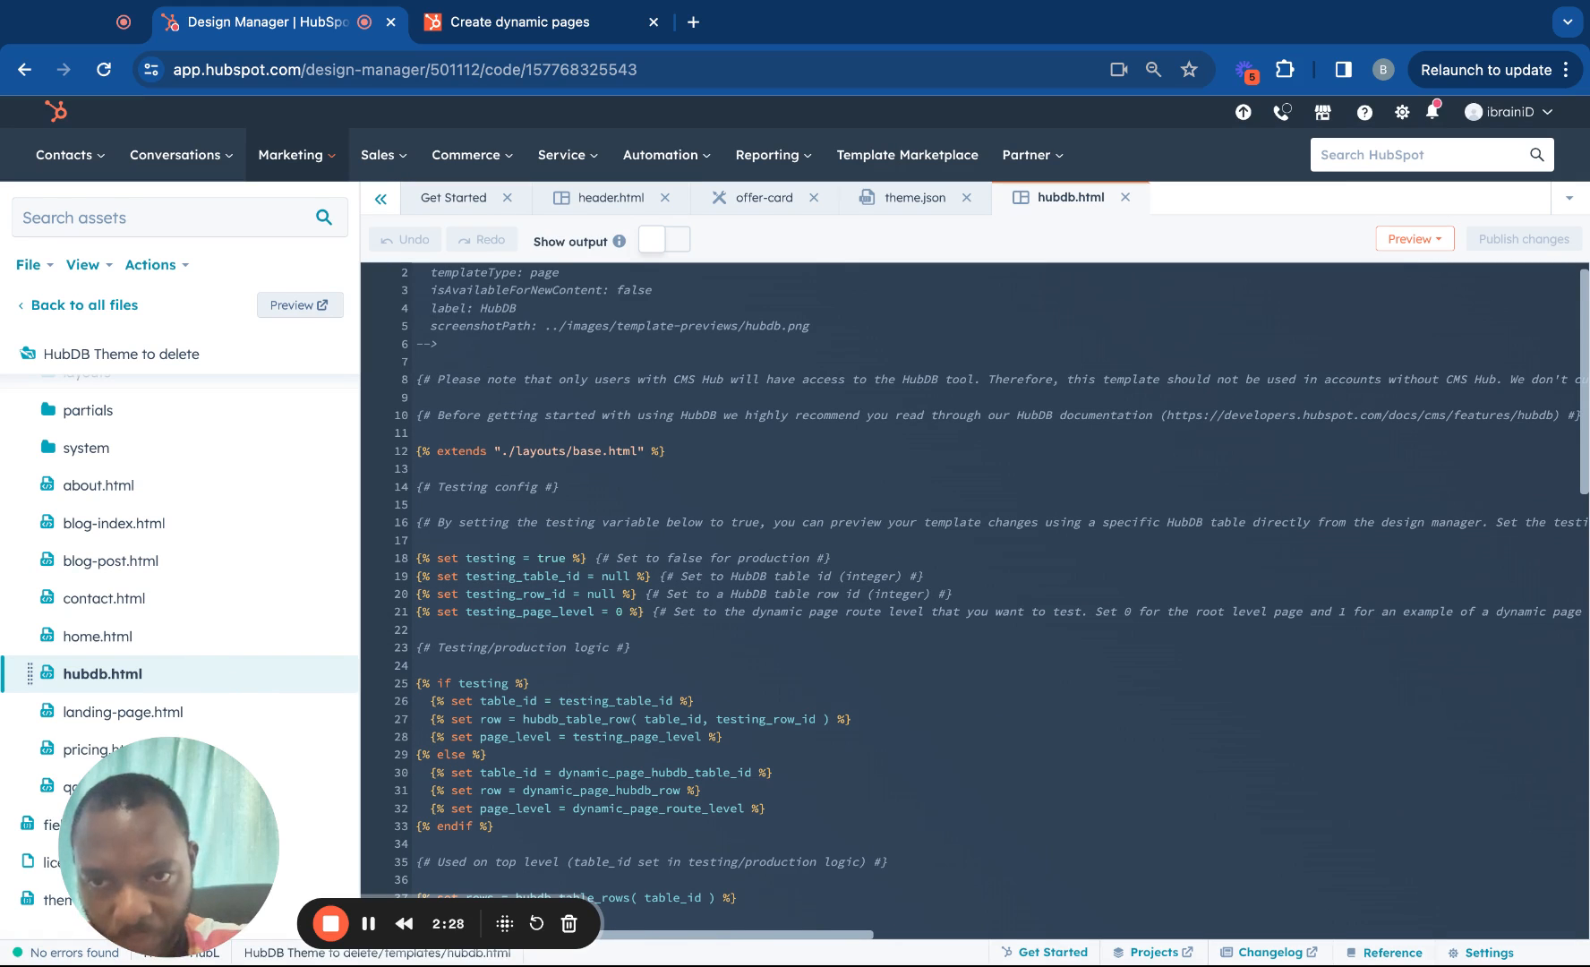
pyautogui.scroll(-15, 542, 415)
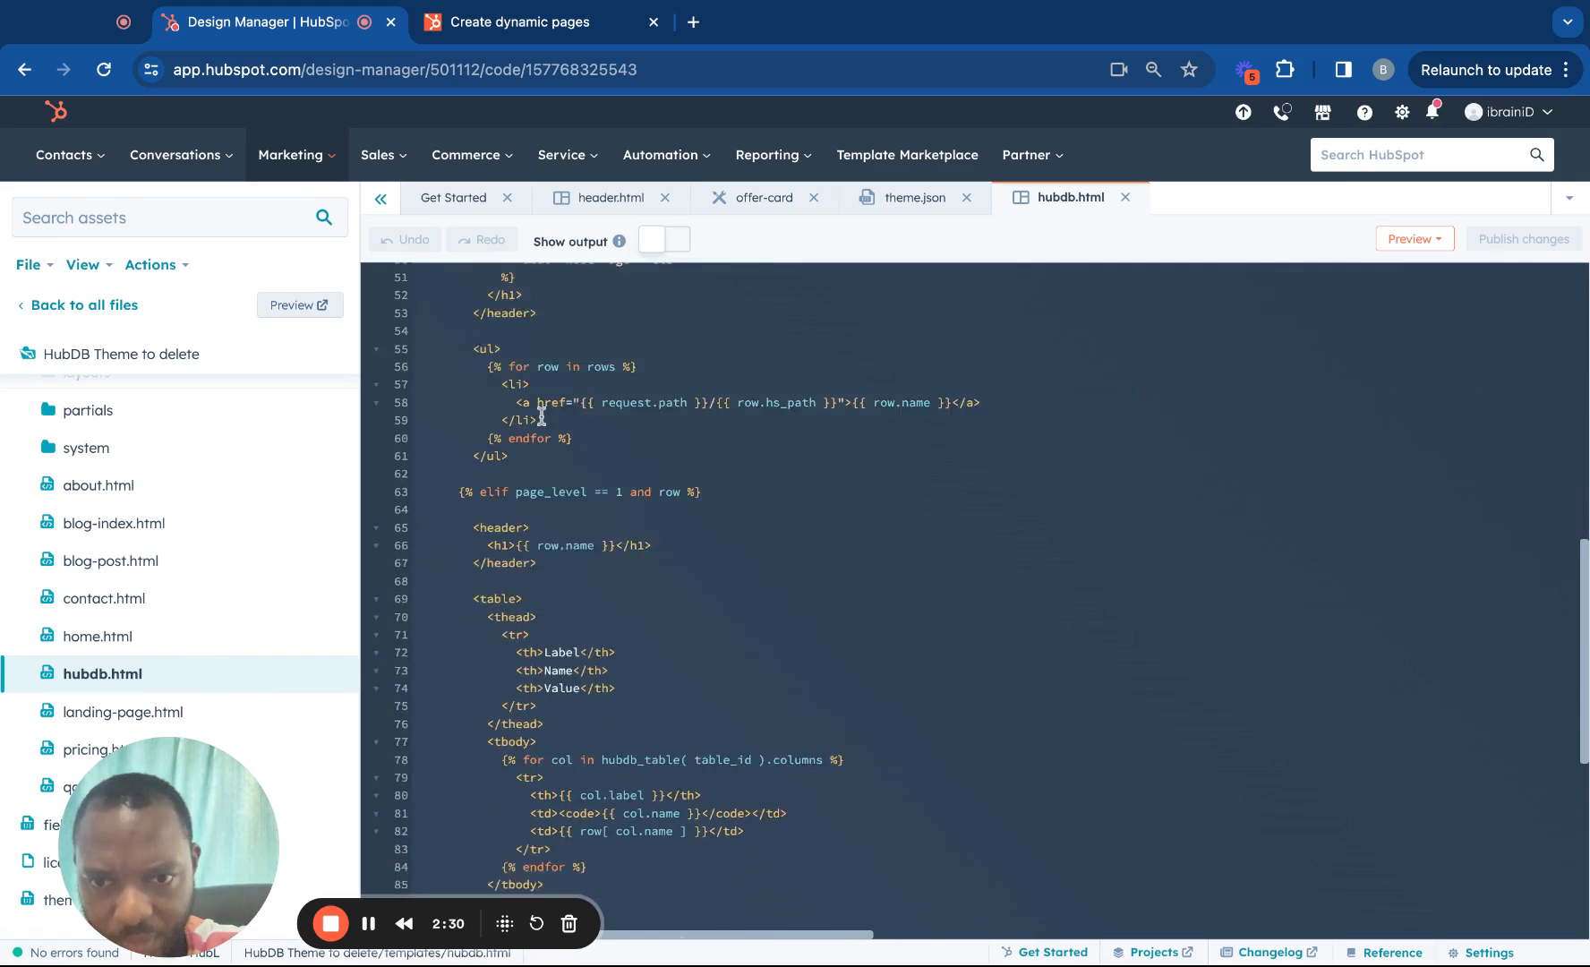
pyautogui.scroll(-5, 976, 597)
pyautogui.scroll(8, 976, 597)
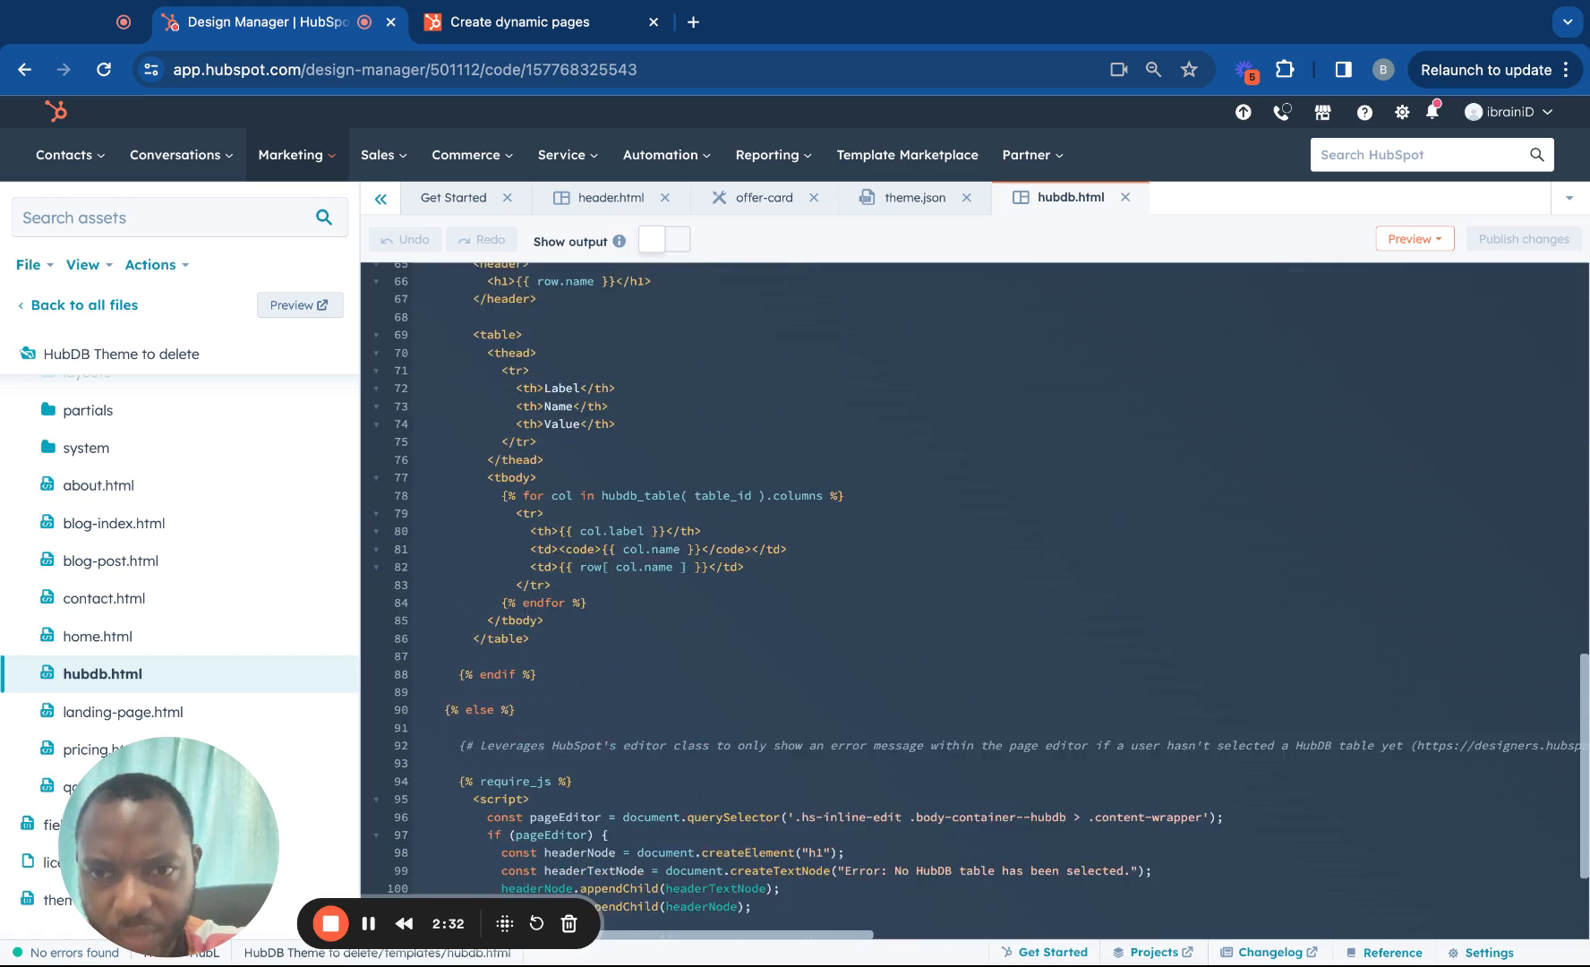
pyautogui.scroll(12, 975, 597)
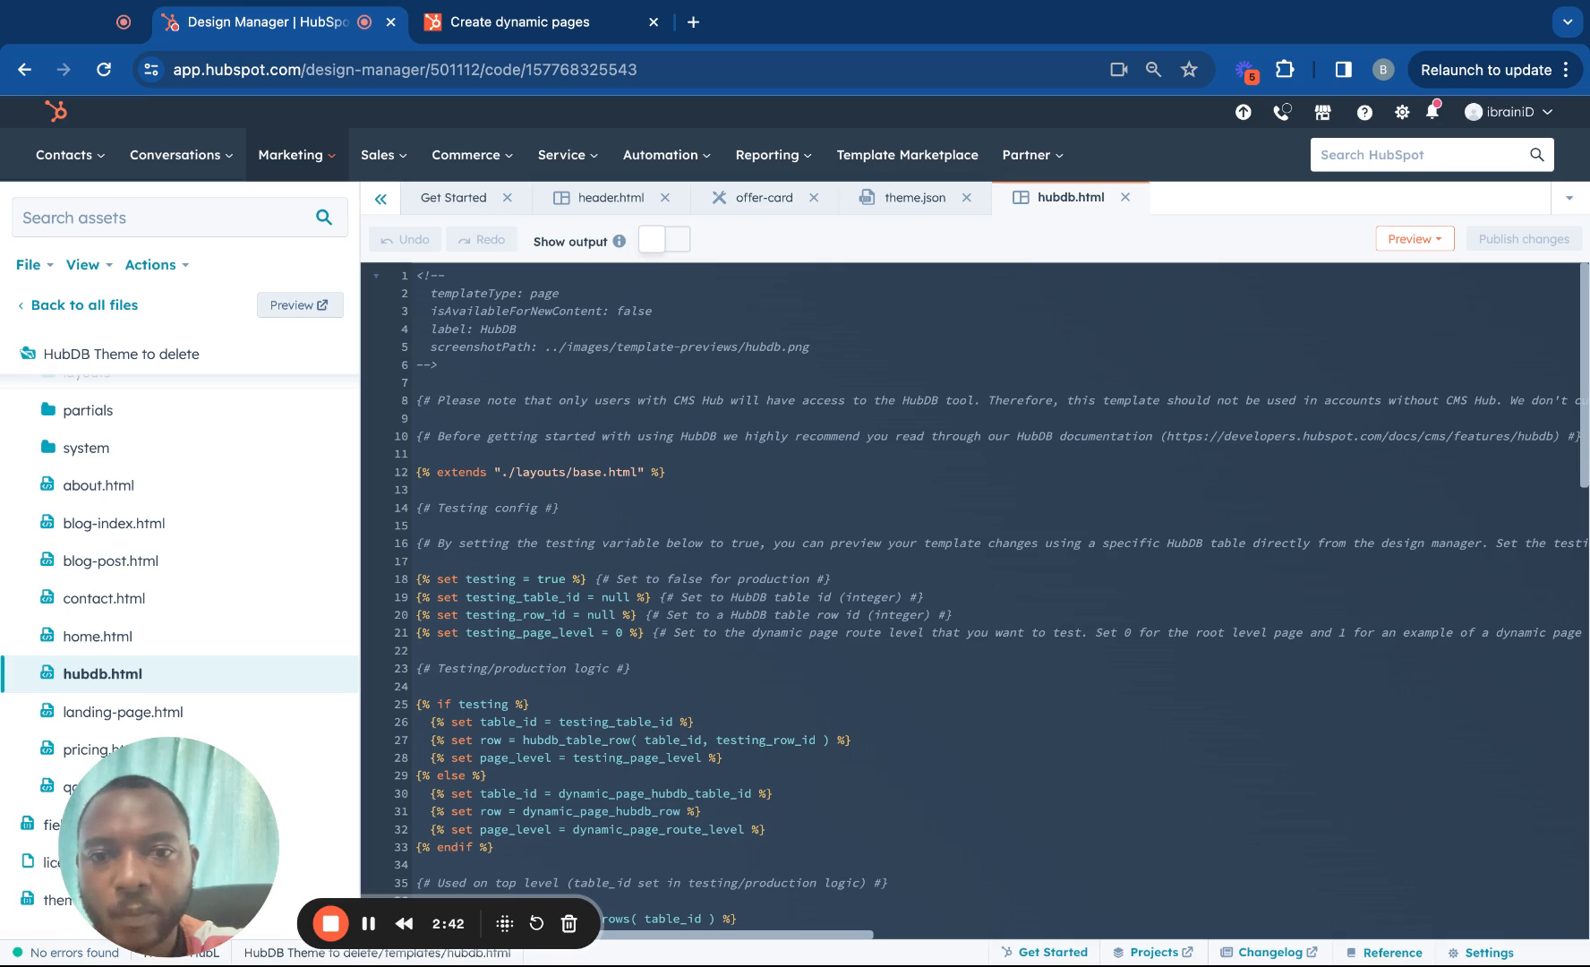
pyautogui.scroll(-7, 976, 597)
pyautogui.scroll(-3, 976, 597)
pyautogui.scroll(10, 976, 597)
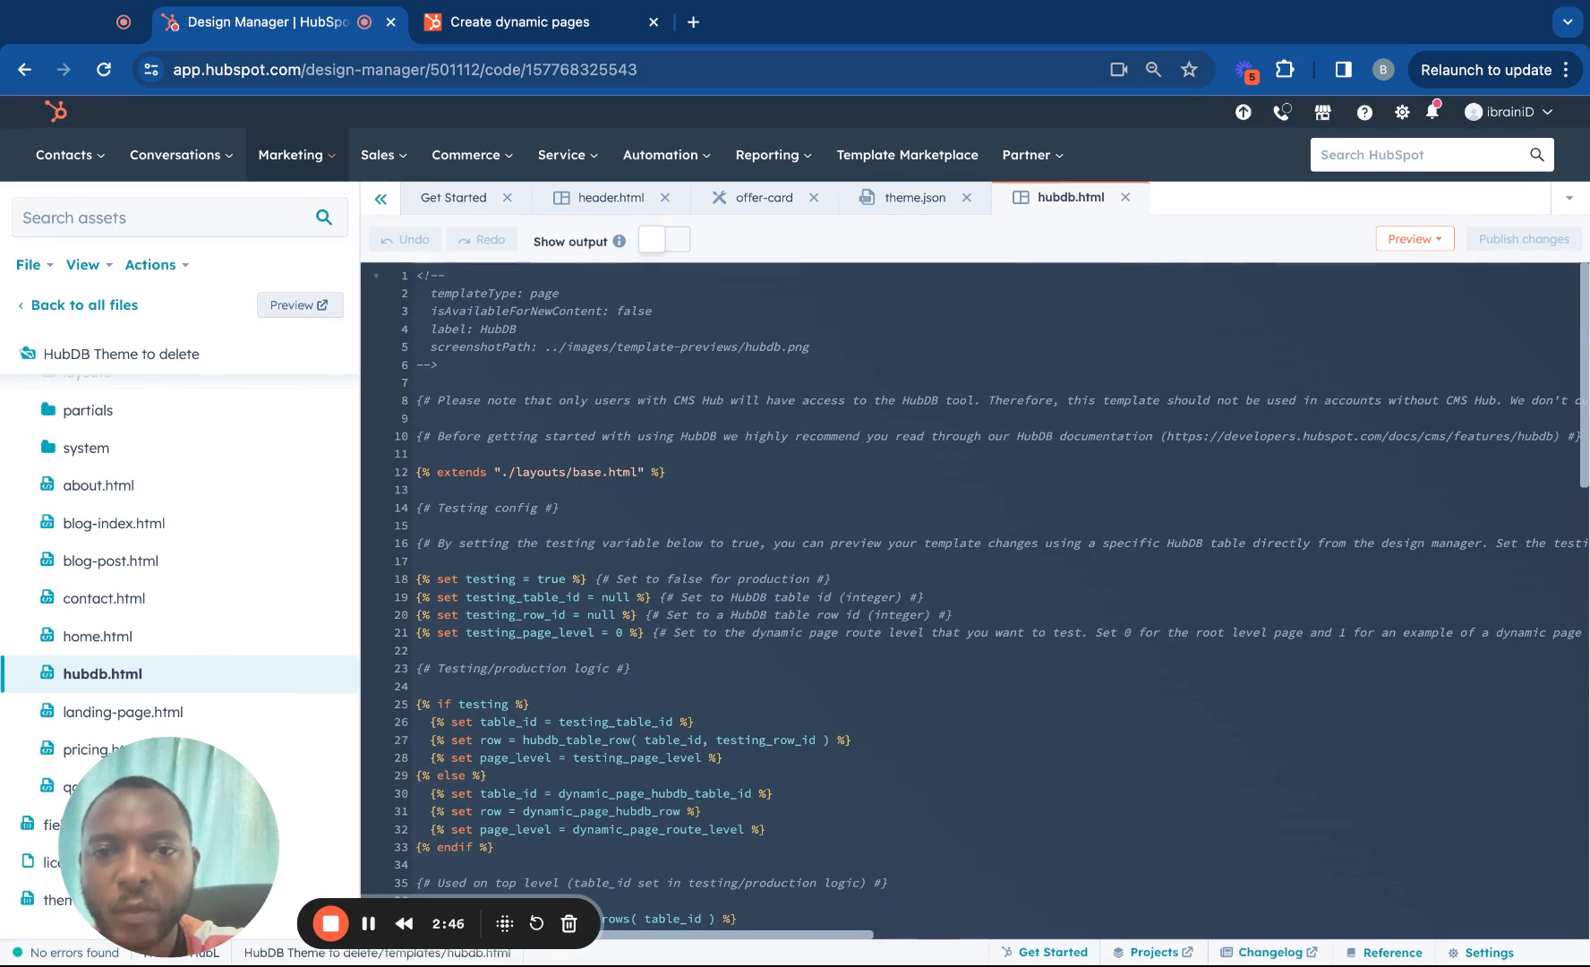
pyautogui.click(685, 401)
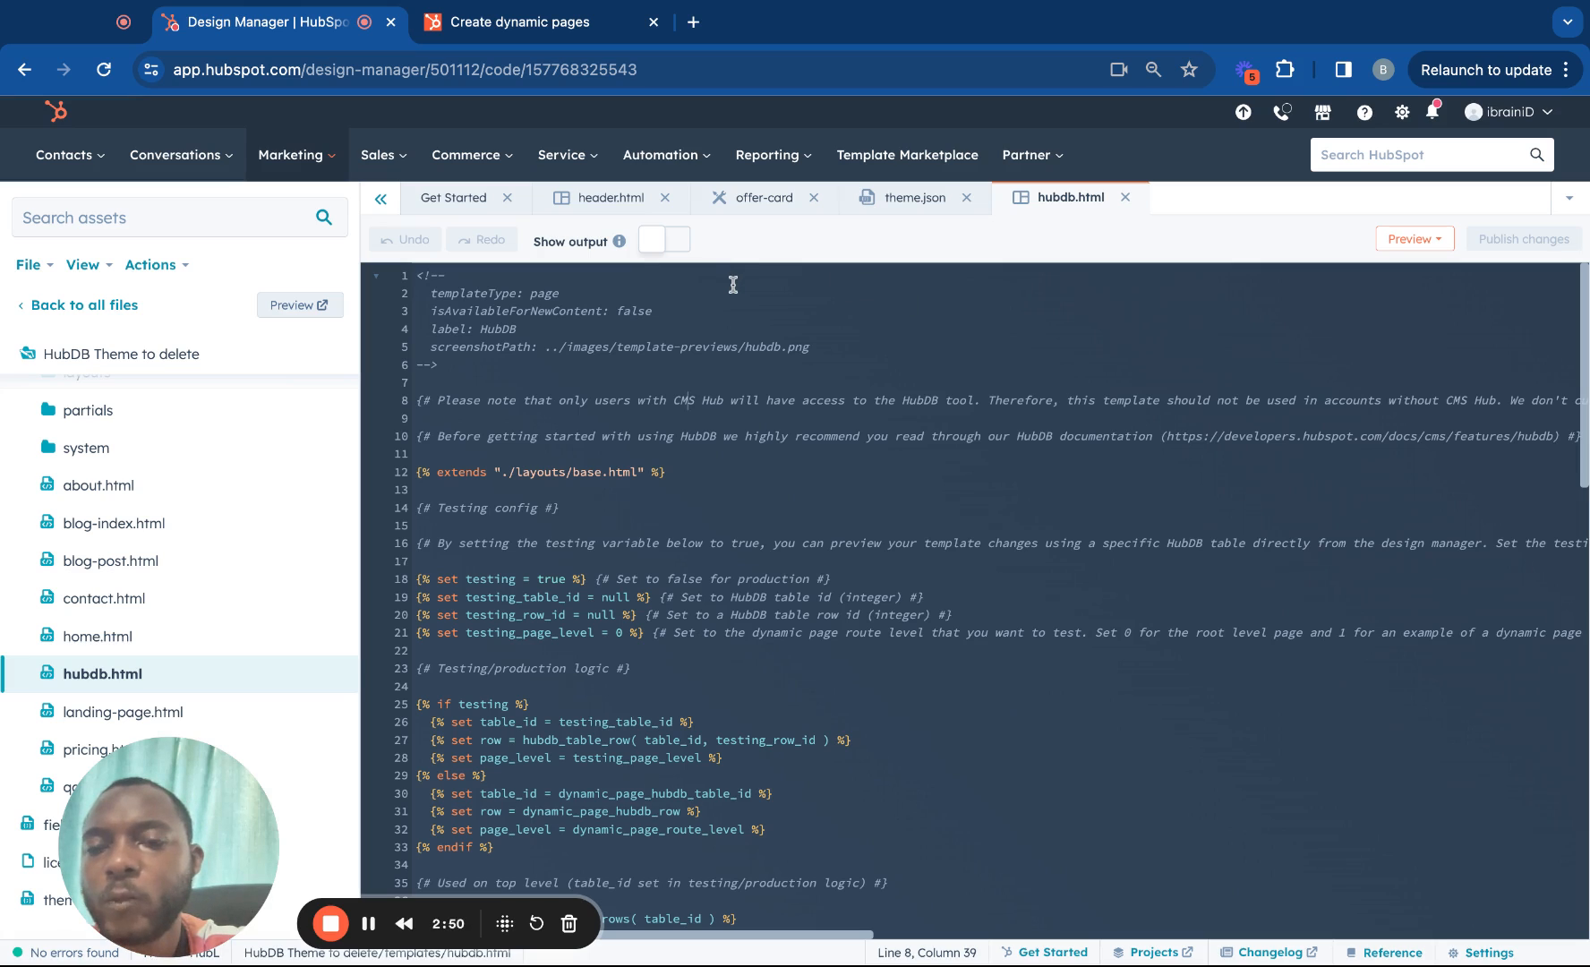
# Move hubdb.html from the HubDB Theme to delete into the templates folder of the growth copy theme.
pyautogui.rightClick(188, 682)
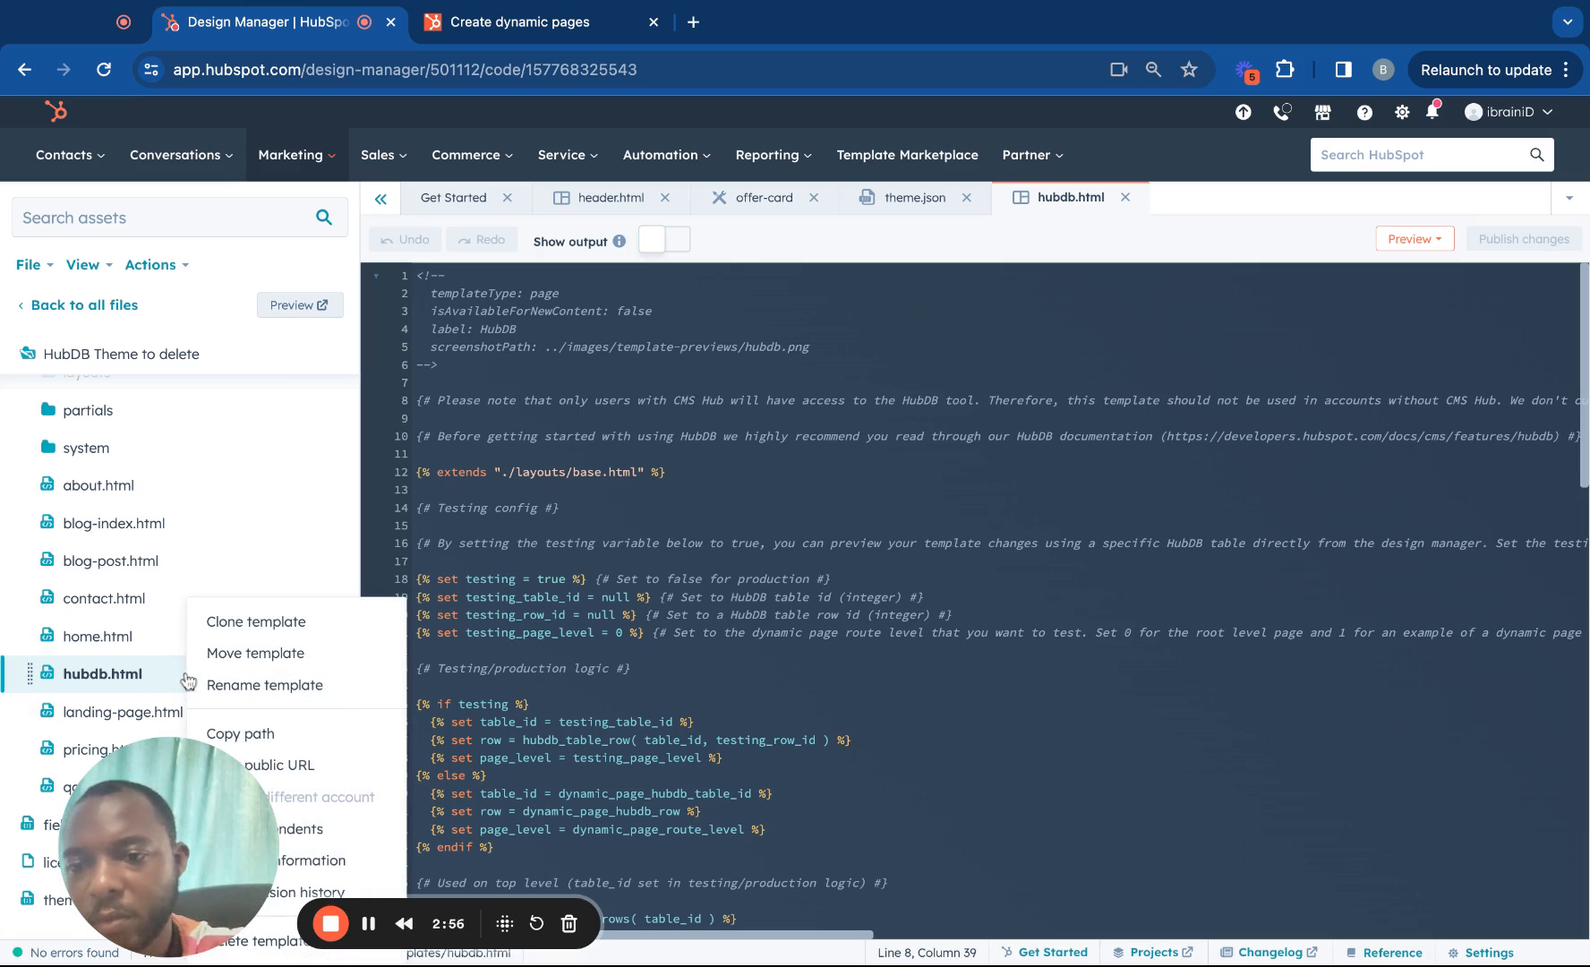
pyautogui.moveTo(197, 802); pyautogui.dragTo(818, 767)
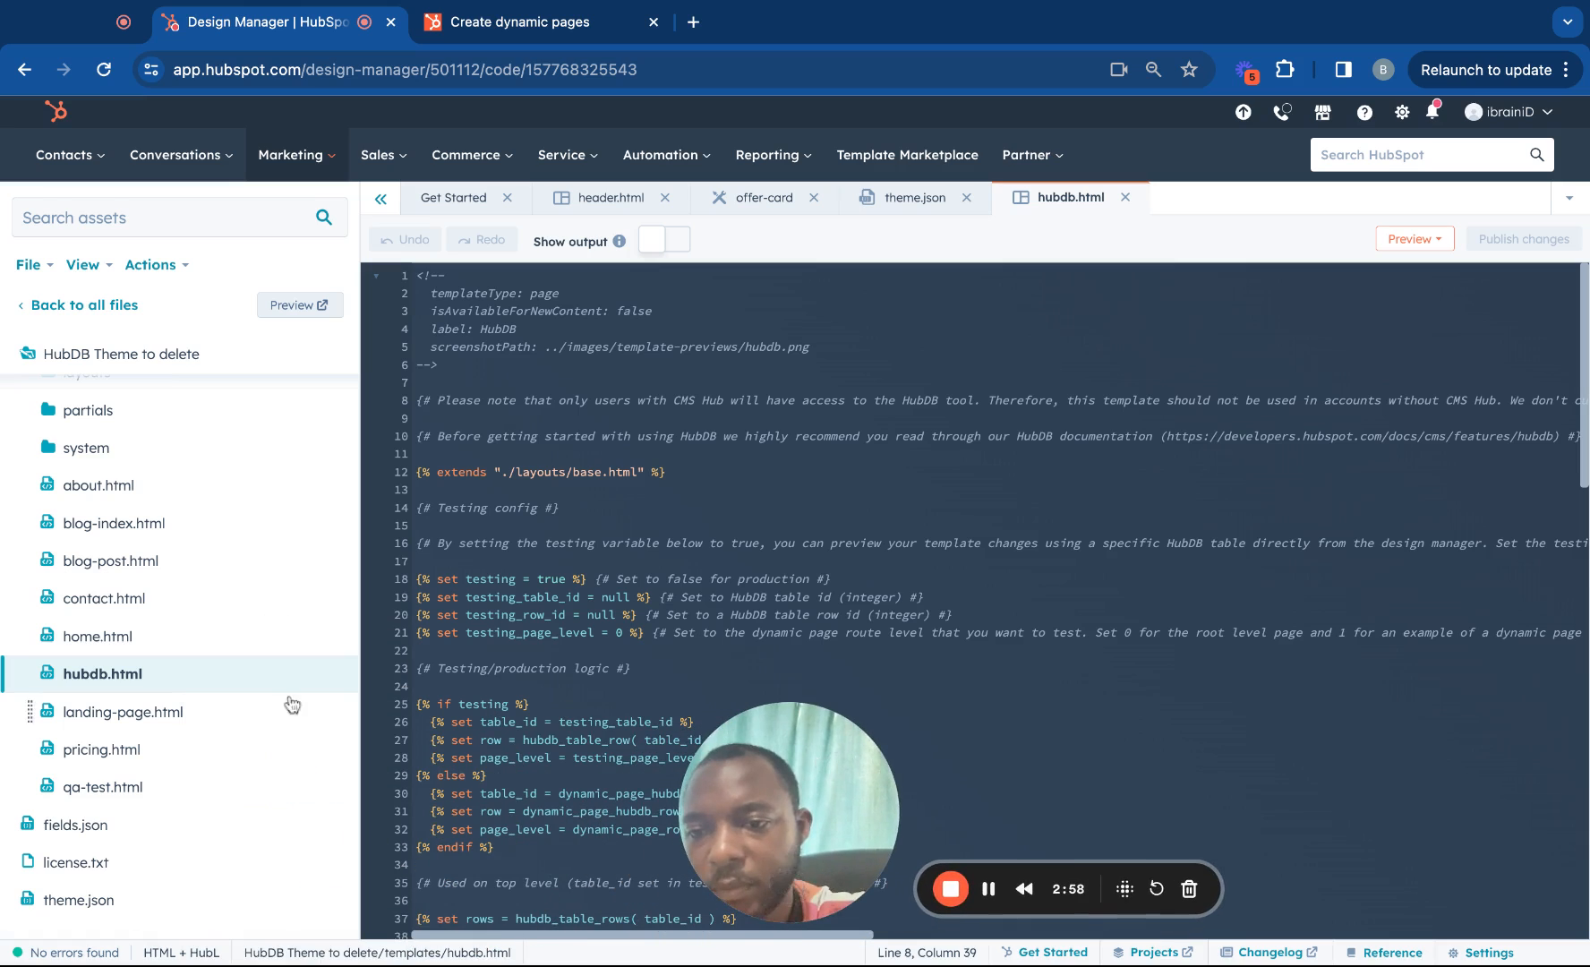
pyautogui.rightClick(117, 676)
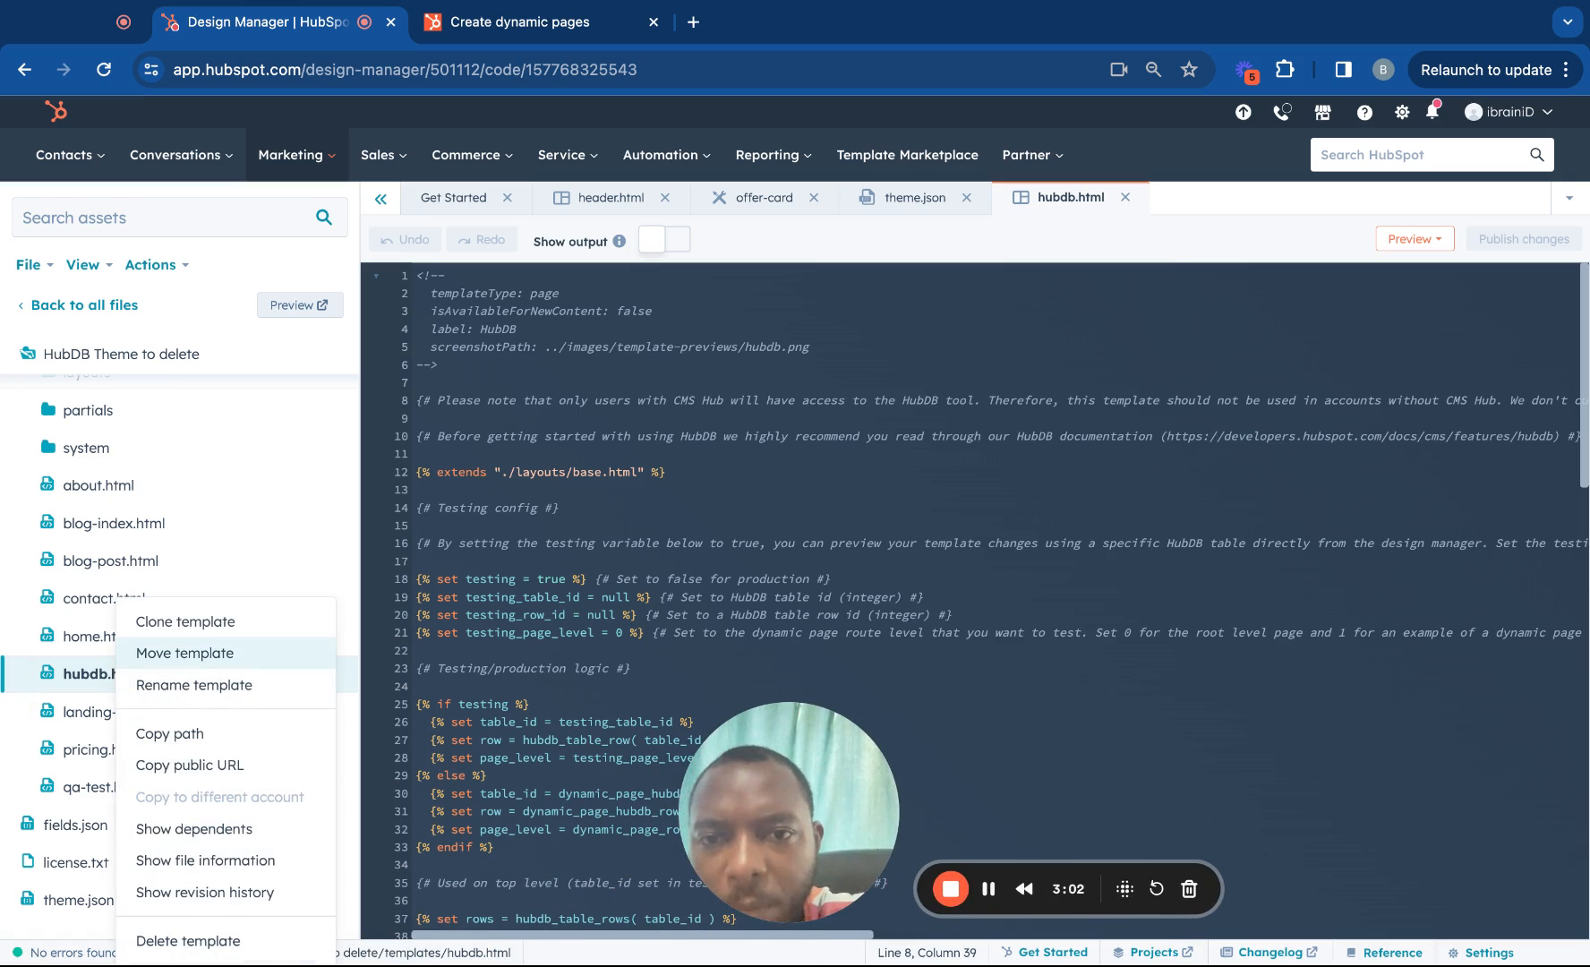
pyautogui.click(236, 659)
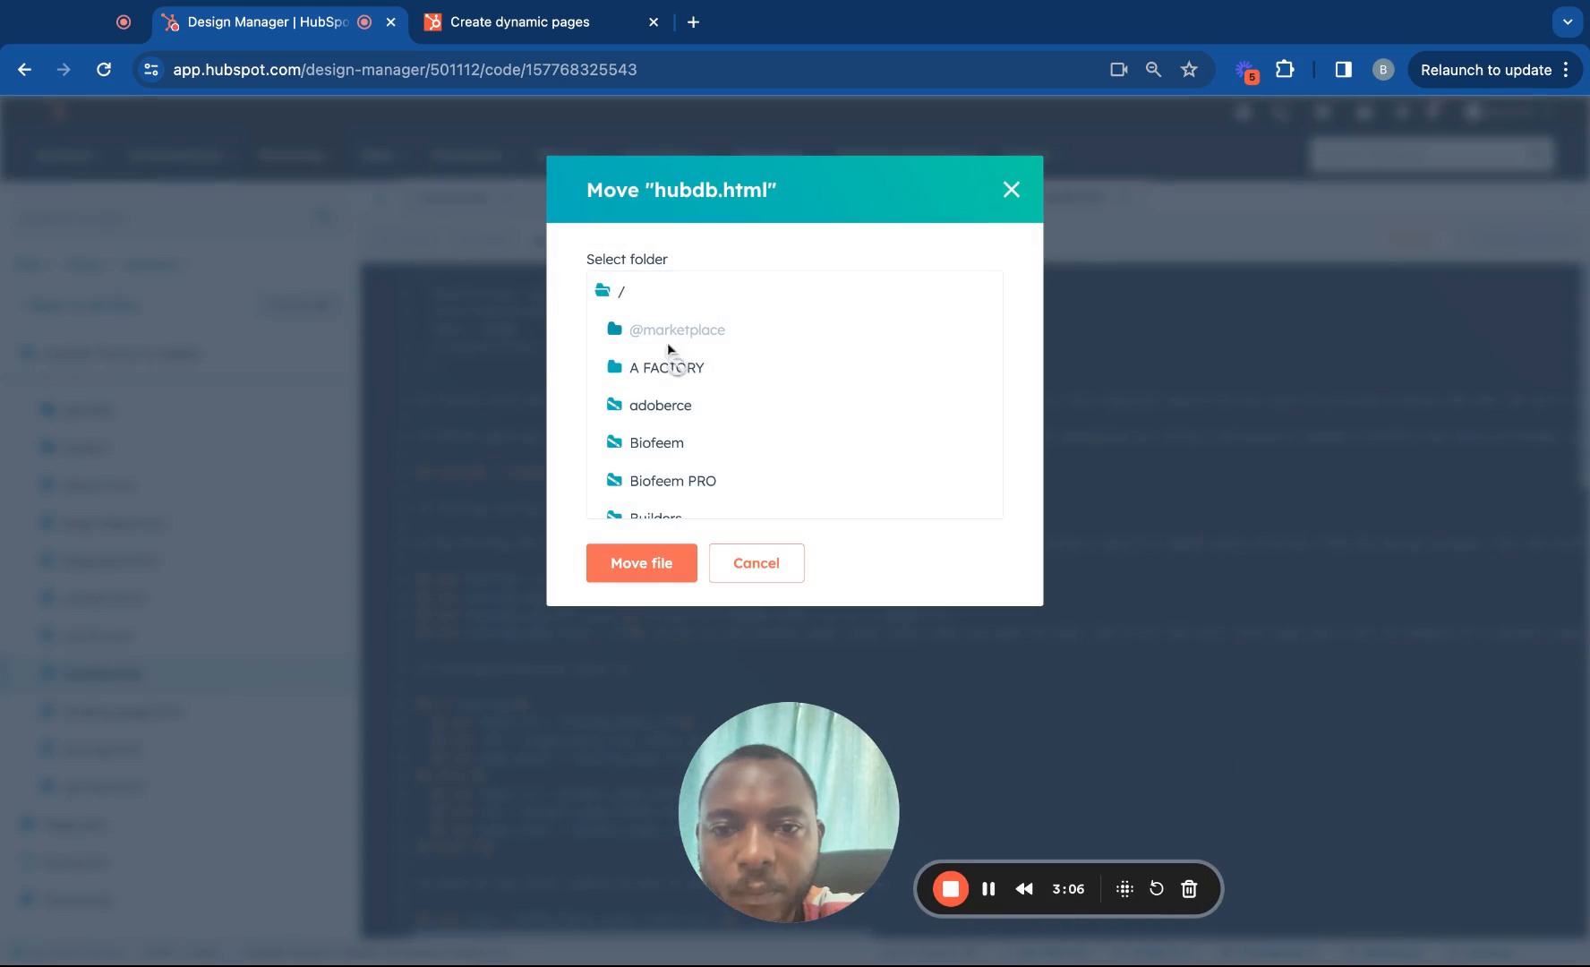
pyautogui.scroll(-2, 702, 421)
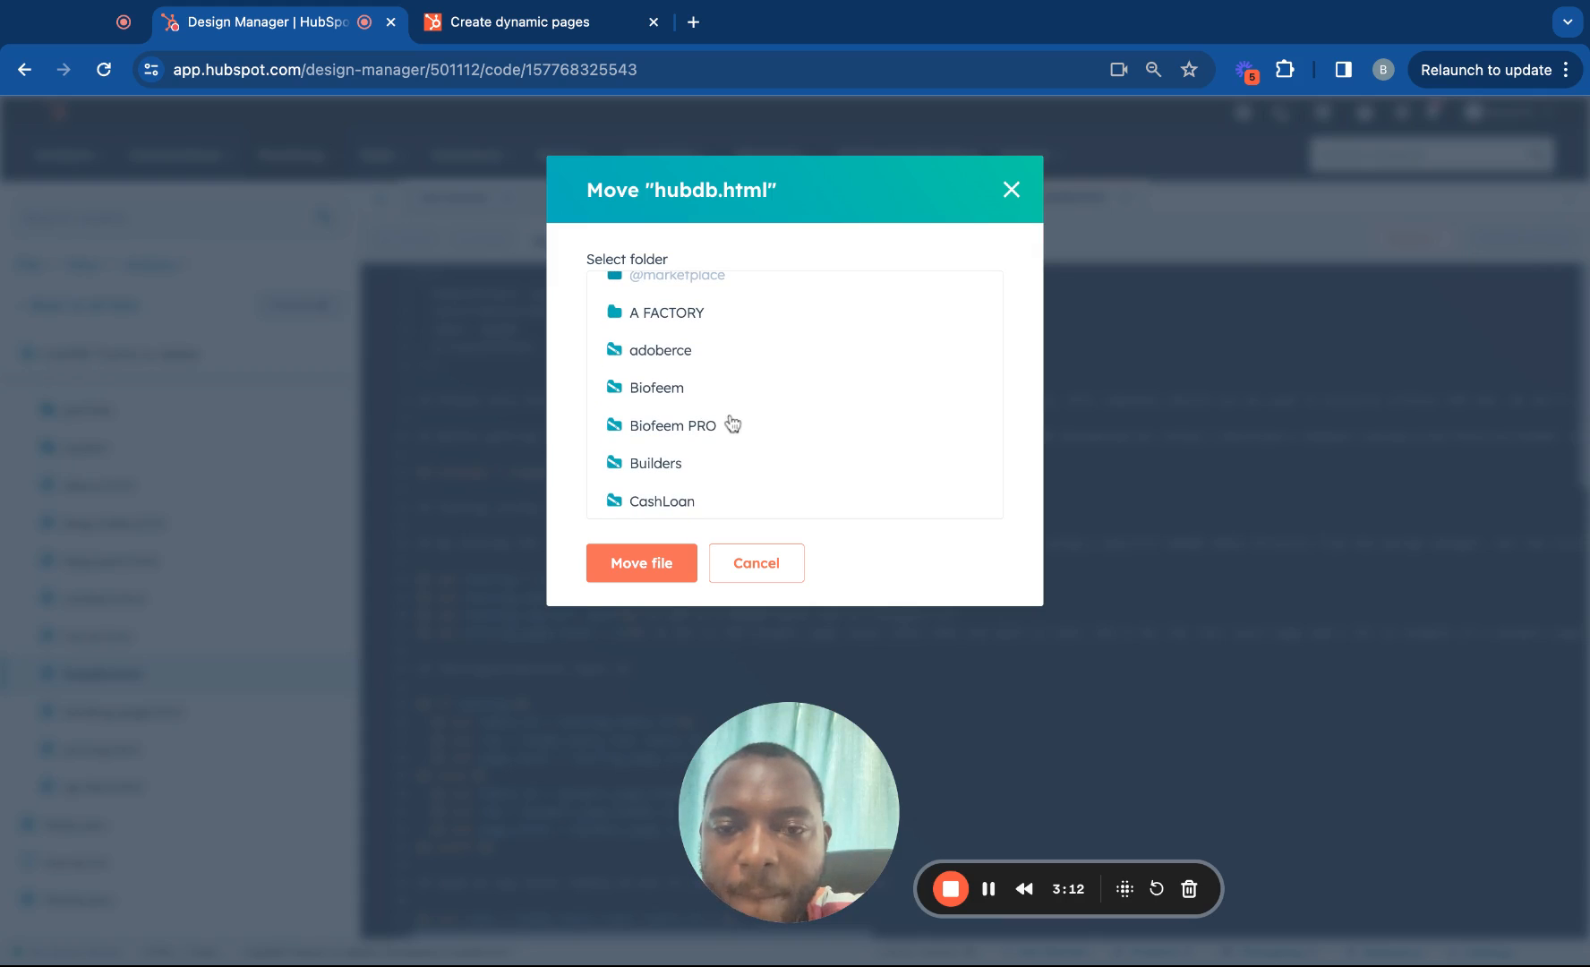
pyautogui.scroll(-1, 747, 445)
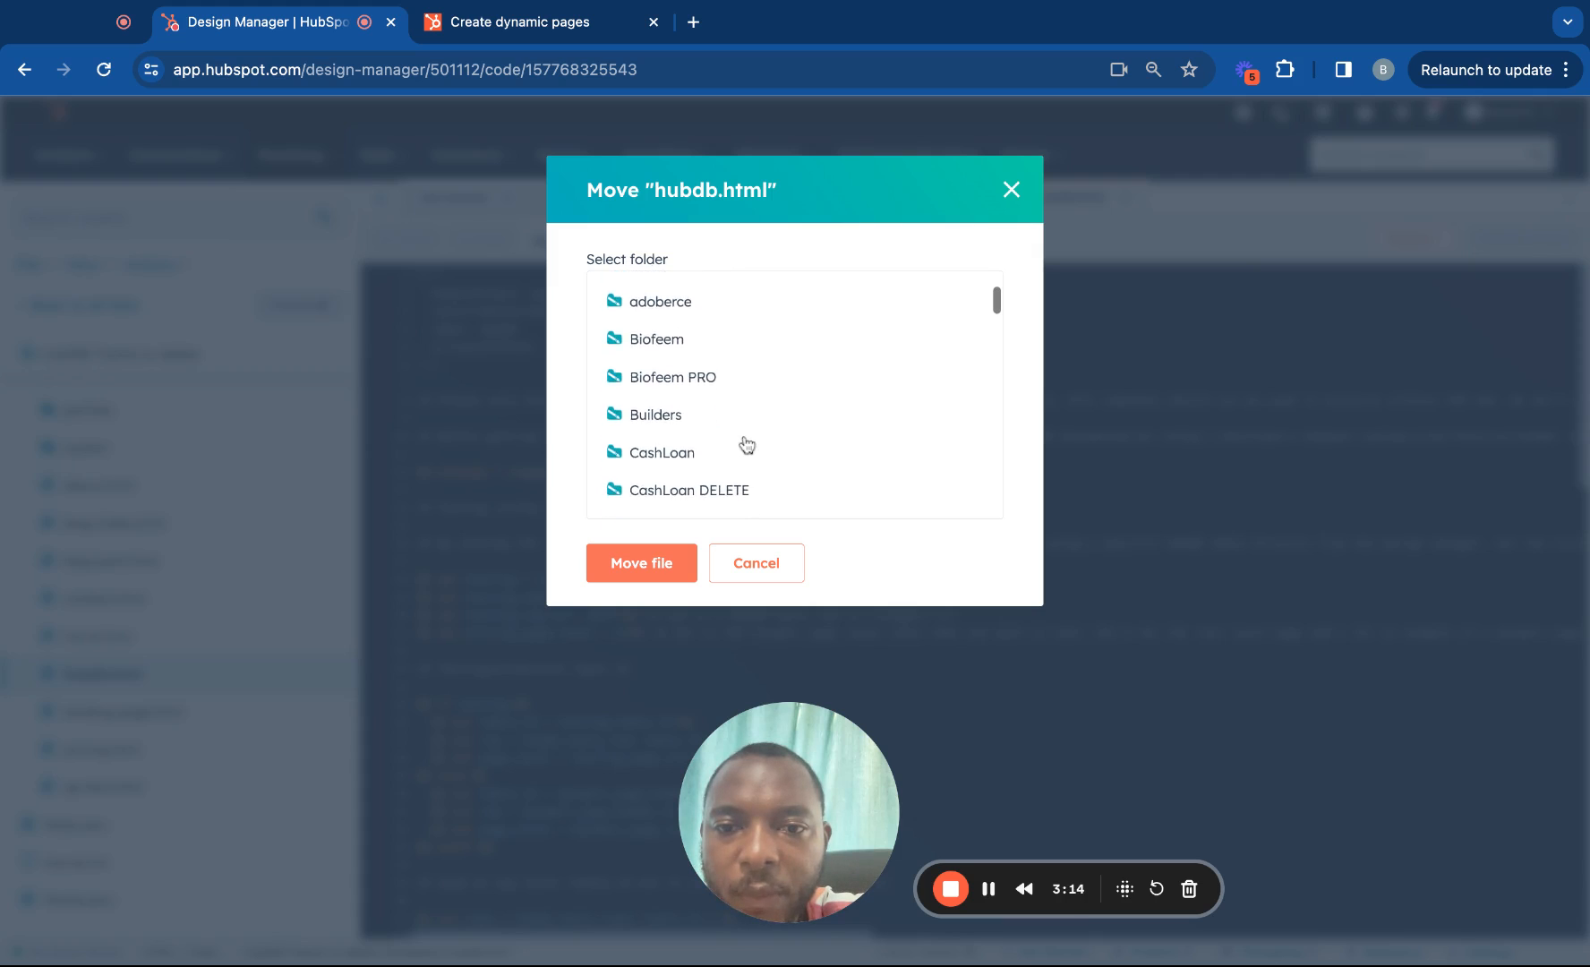
pyautogui.scroll(-1, 794, 394)
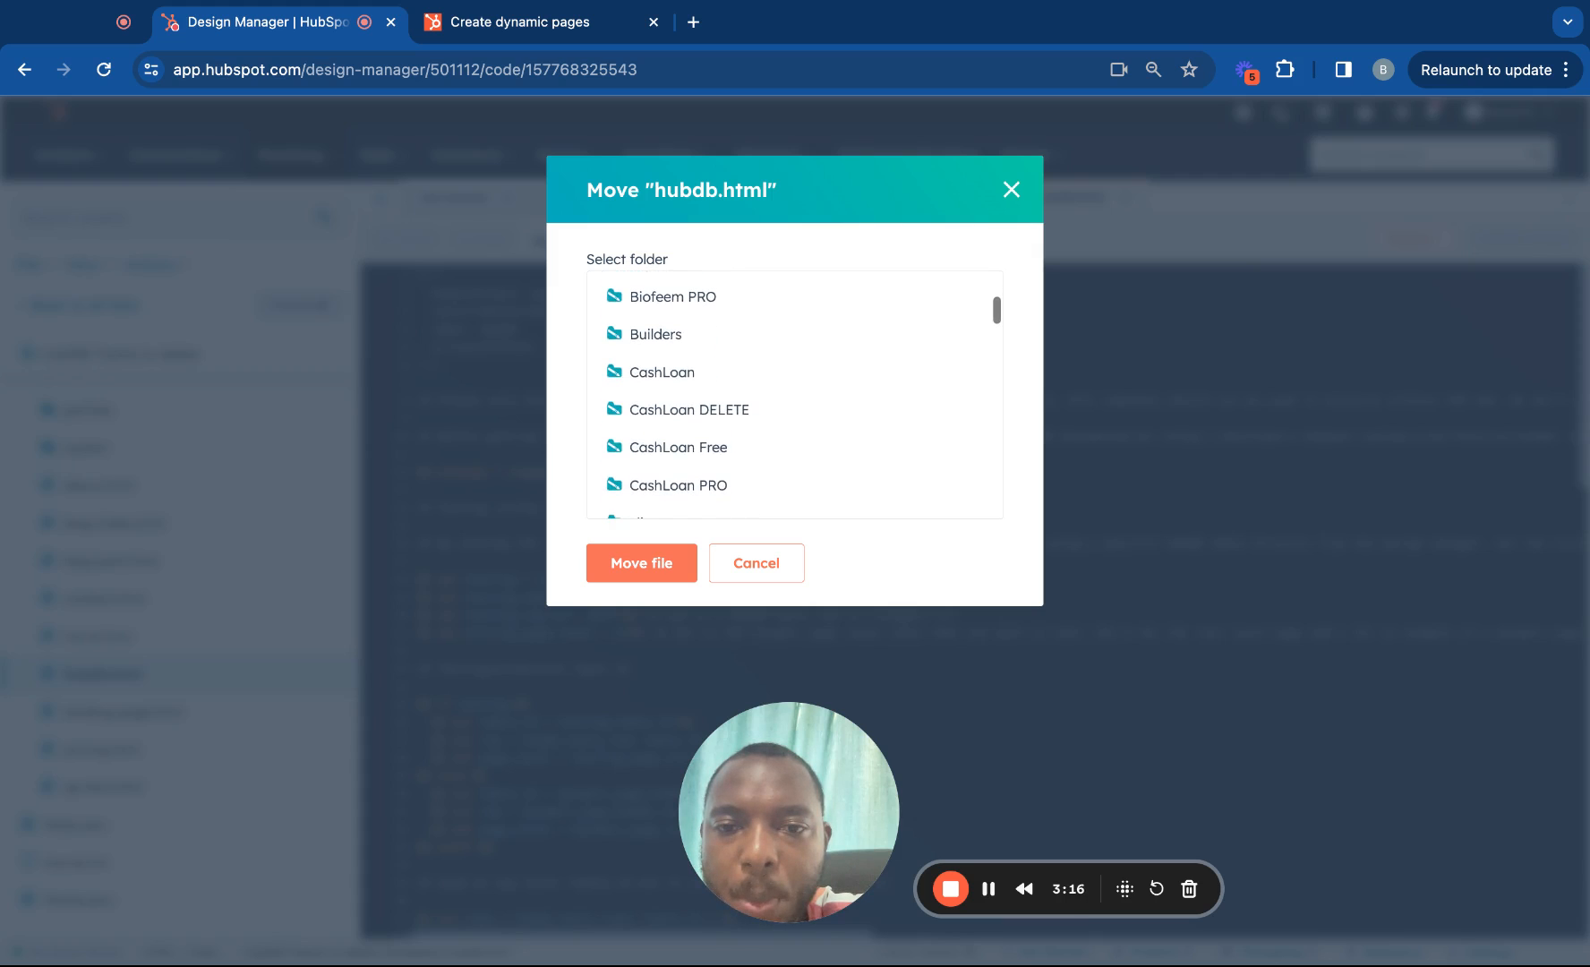
pyautogui.scroll(-5, 794, 394)
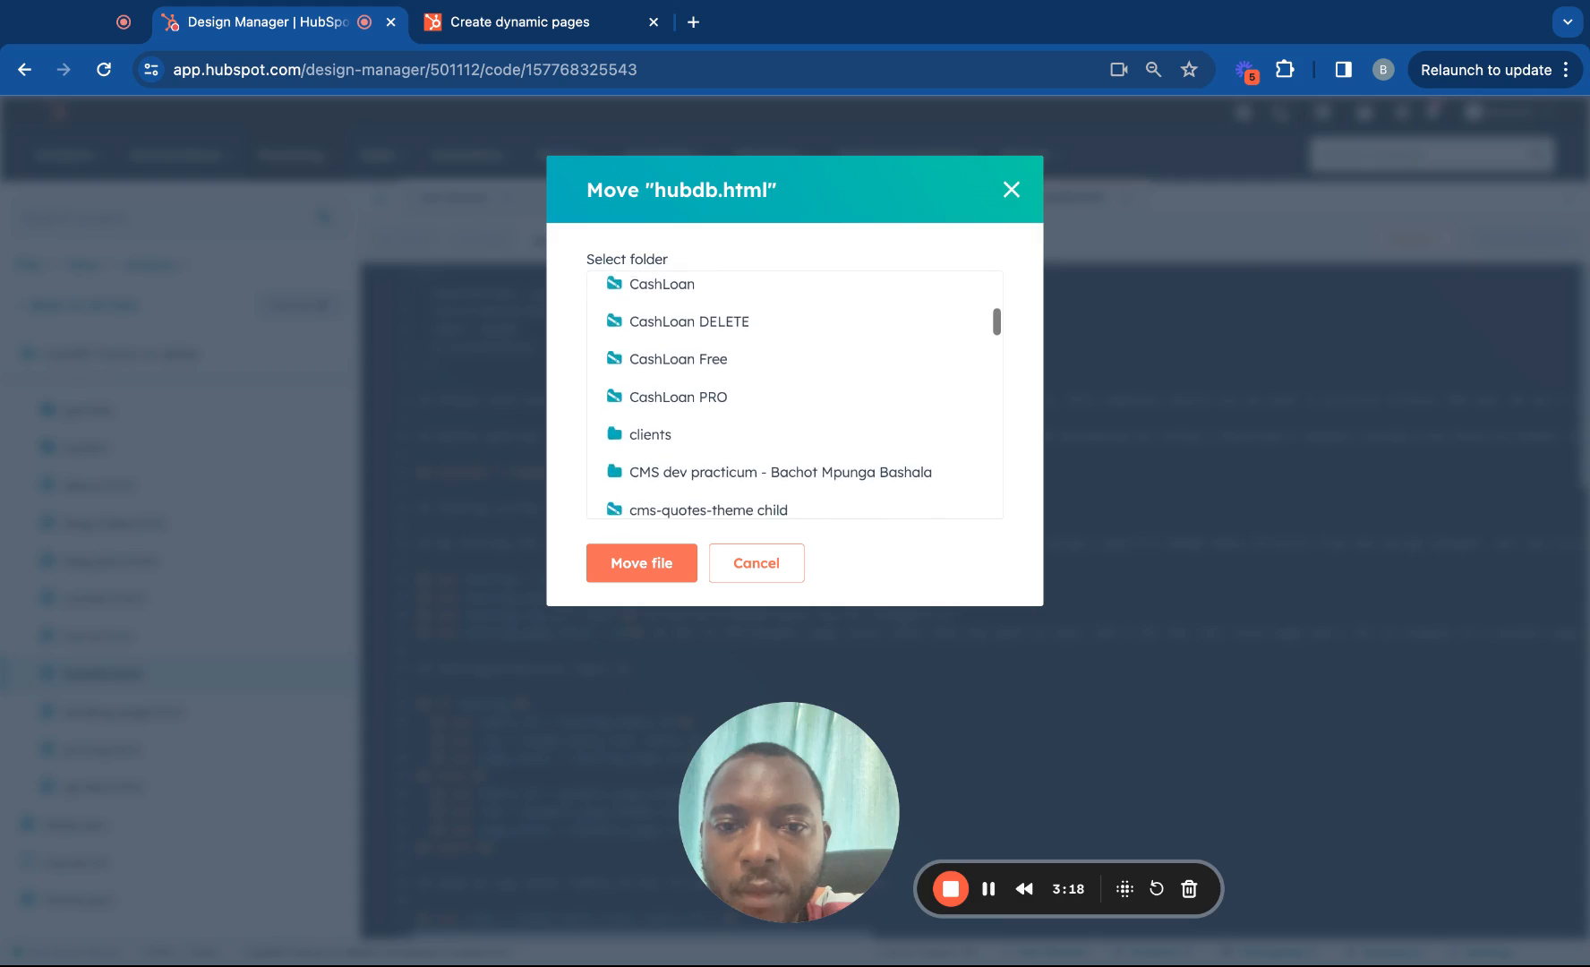
pyautogui.scroll(-6, 794, 393)
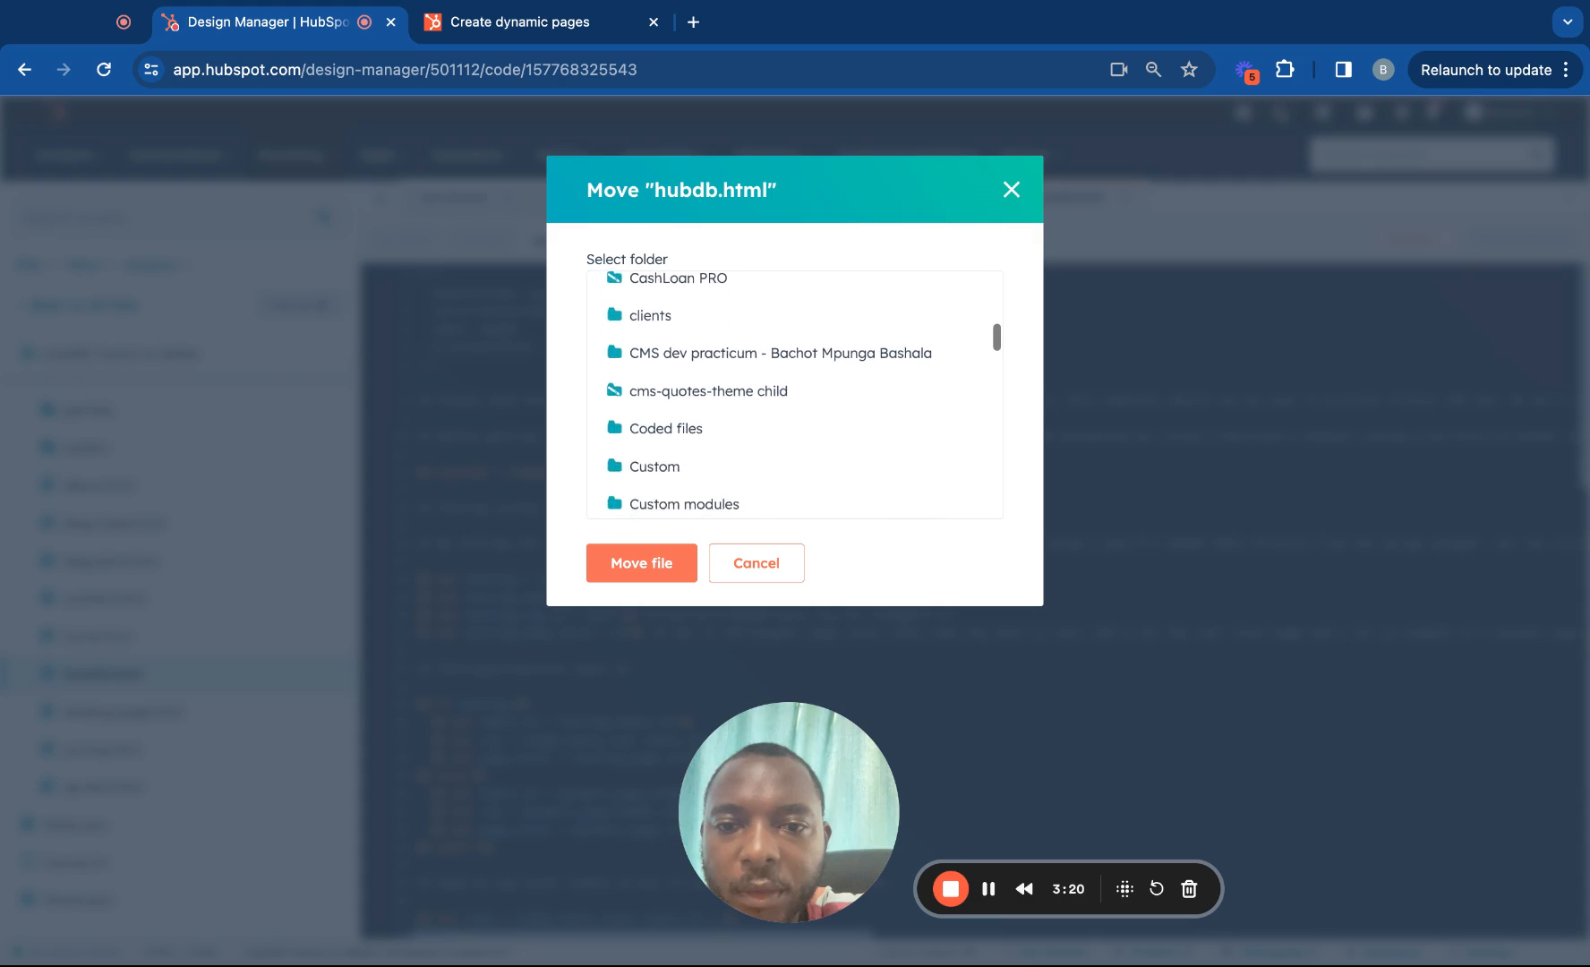
pyautogui.scroll(-1, 794, 394)
pyautogui.scroll(7, 794, 393)
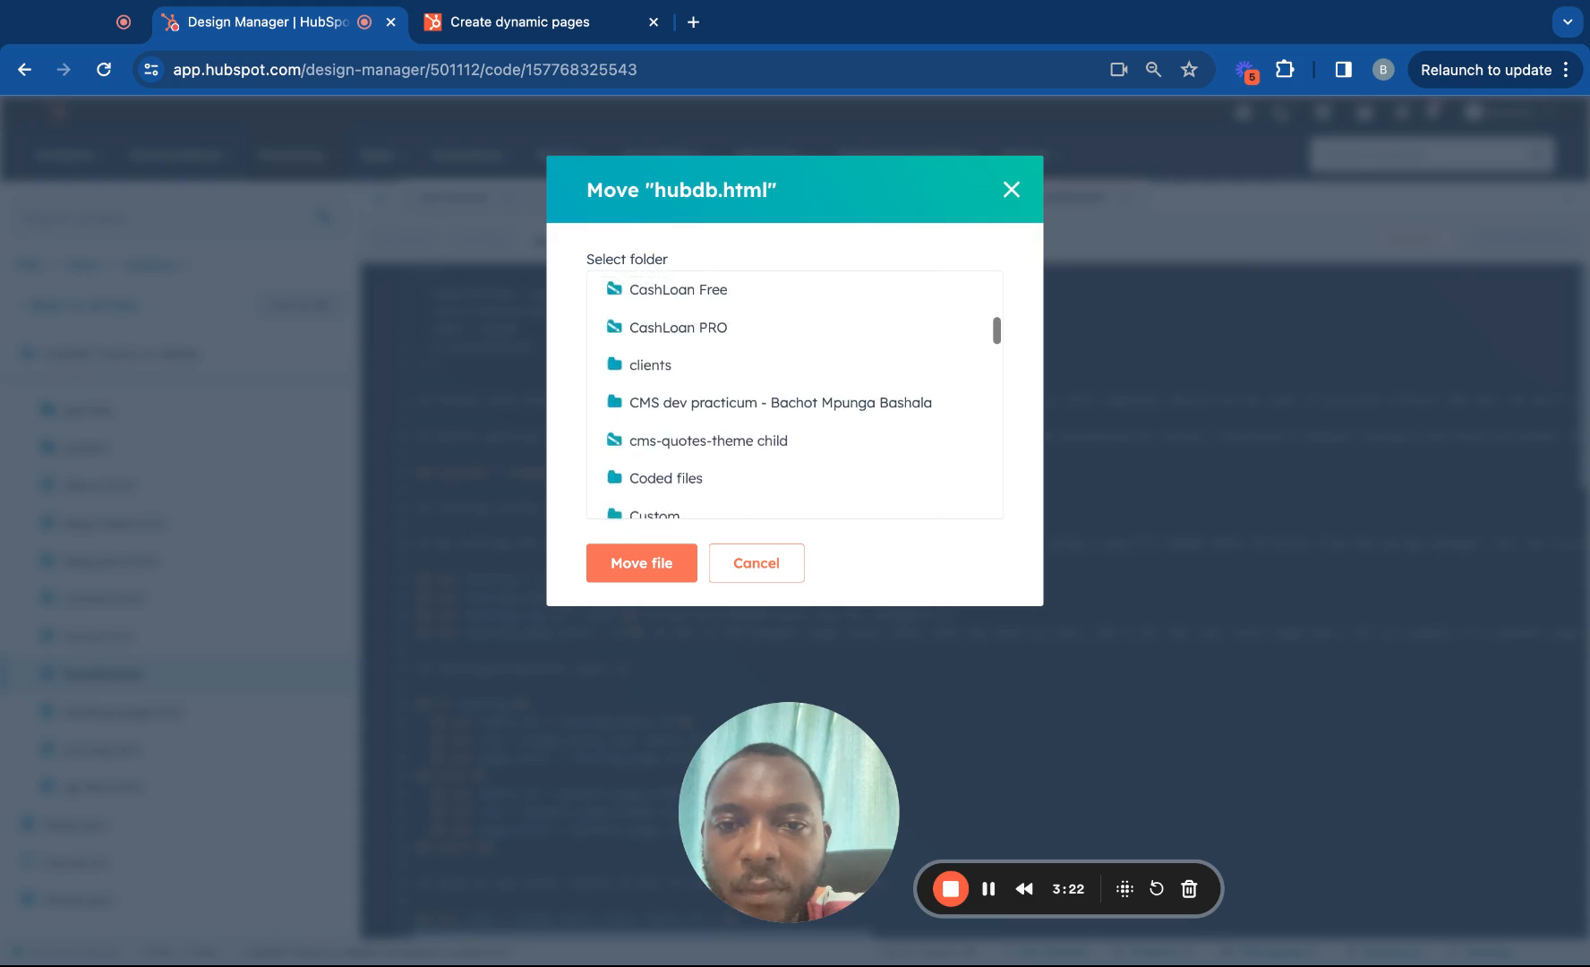
pyautogui.scroll(-10, 794, 394)
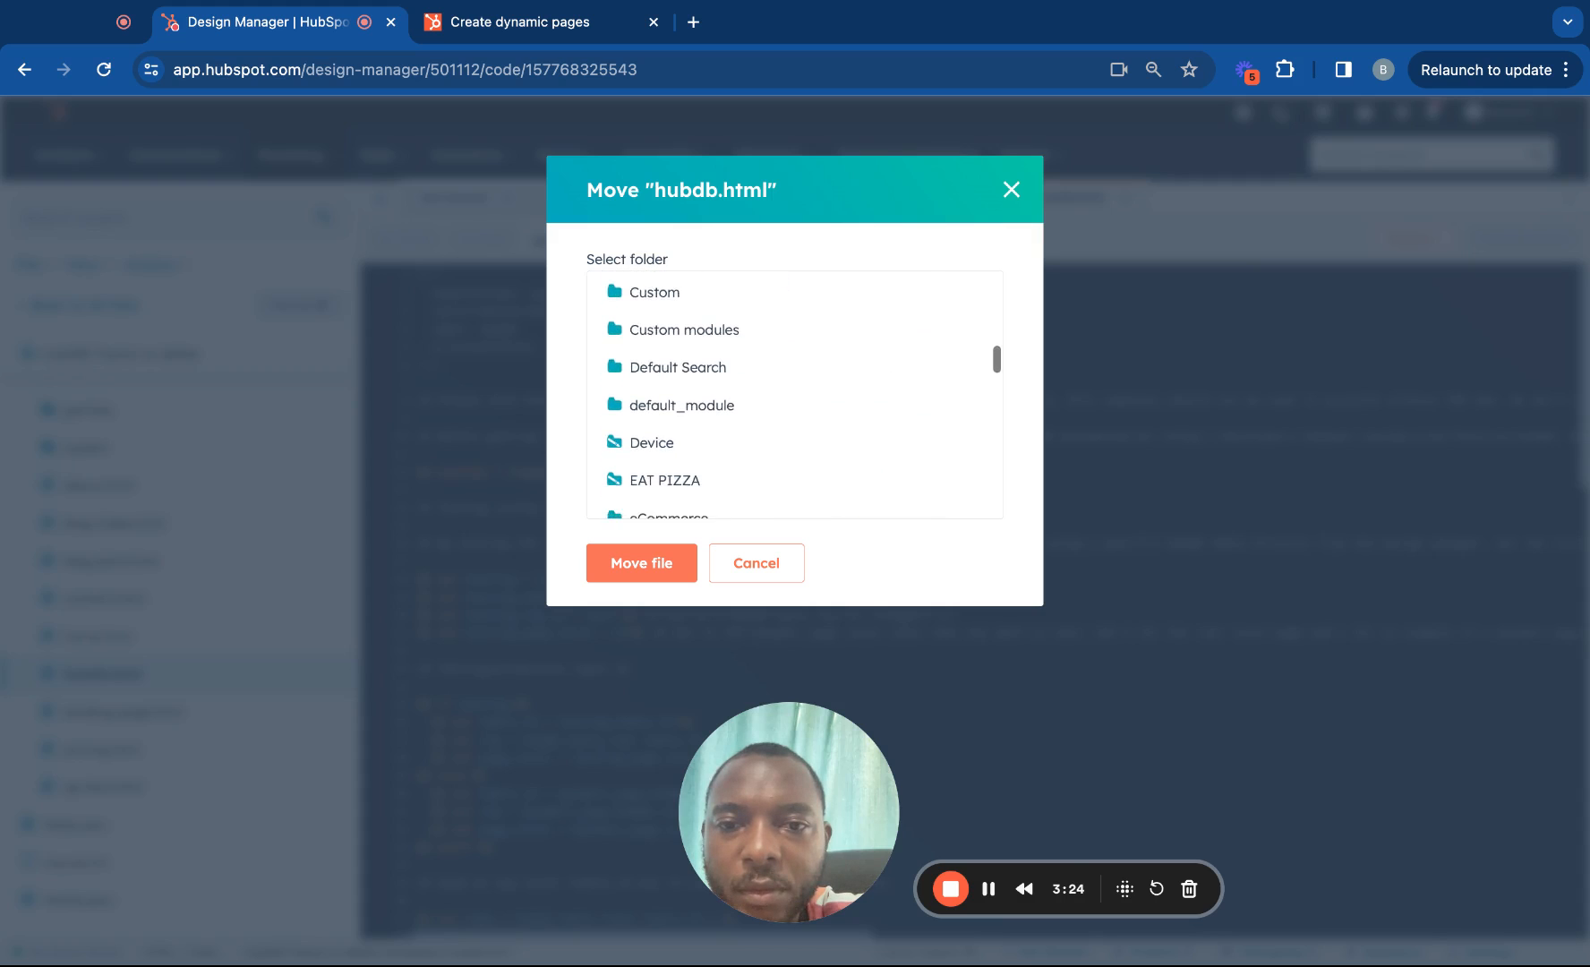
pyautogui.scroll(16, 794, 394)
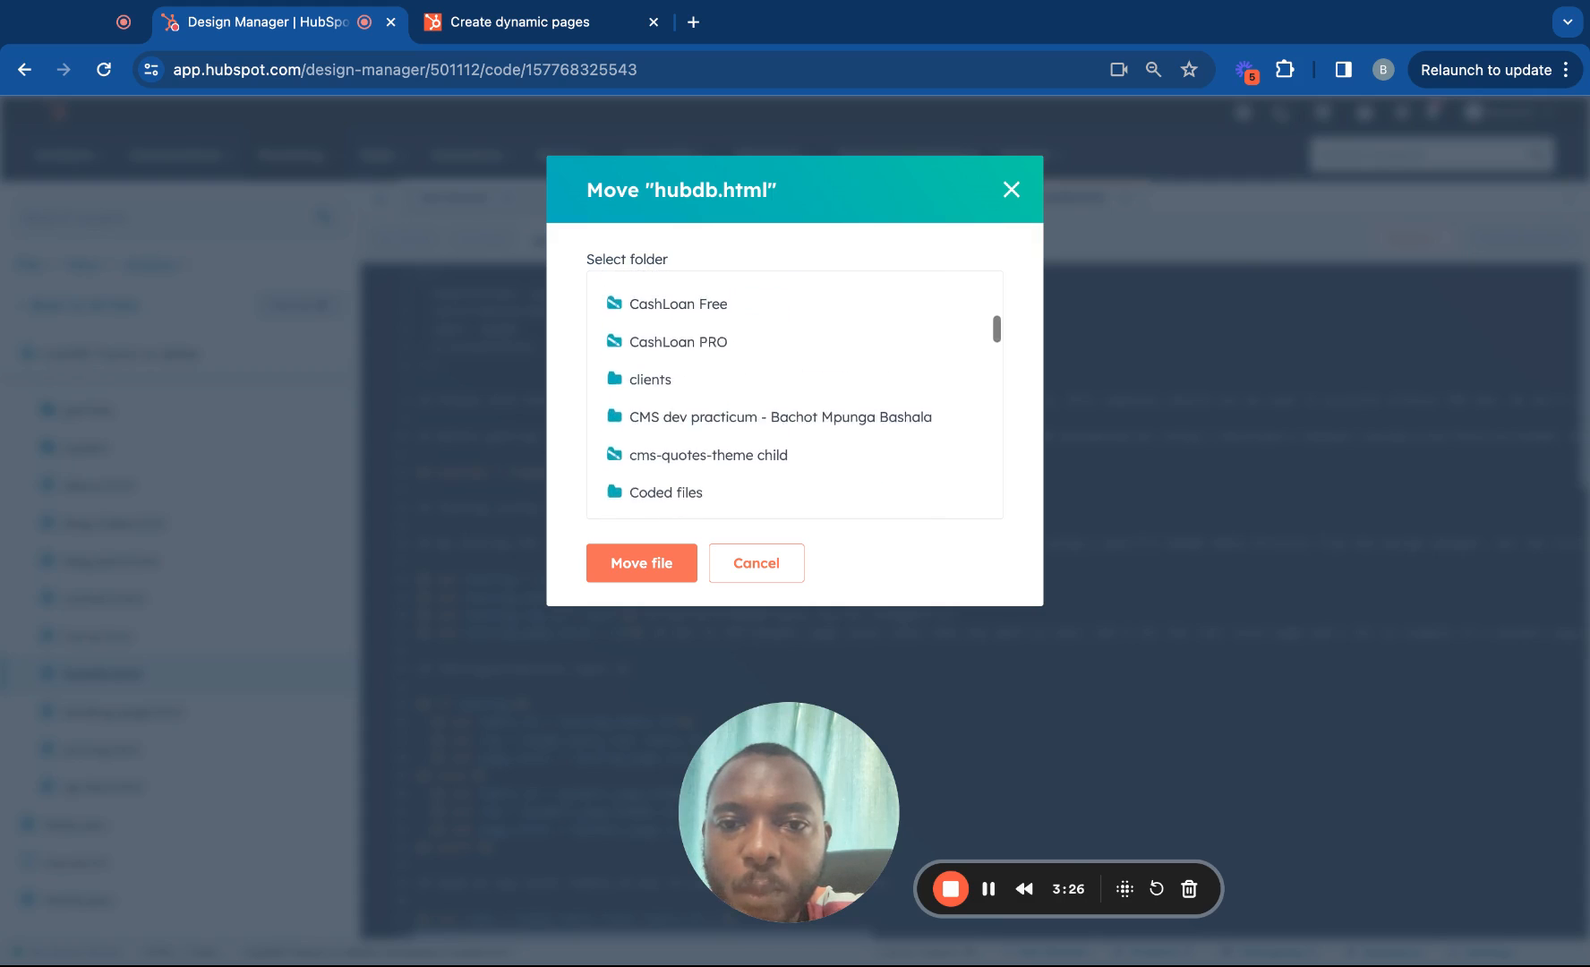
pyautogui.scroll(3, 794, 394)
pyautogui.scroll(4, 794, 393)
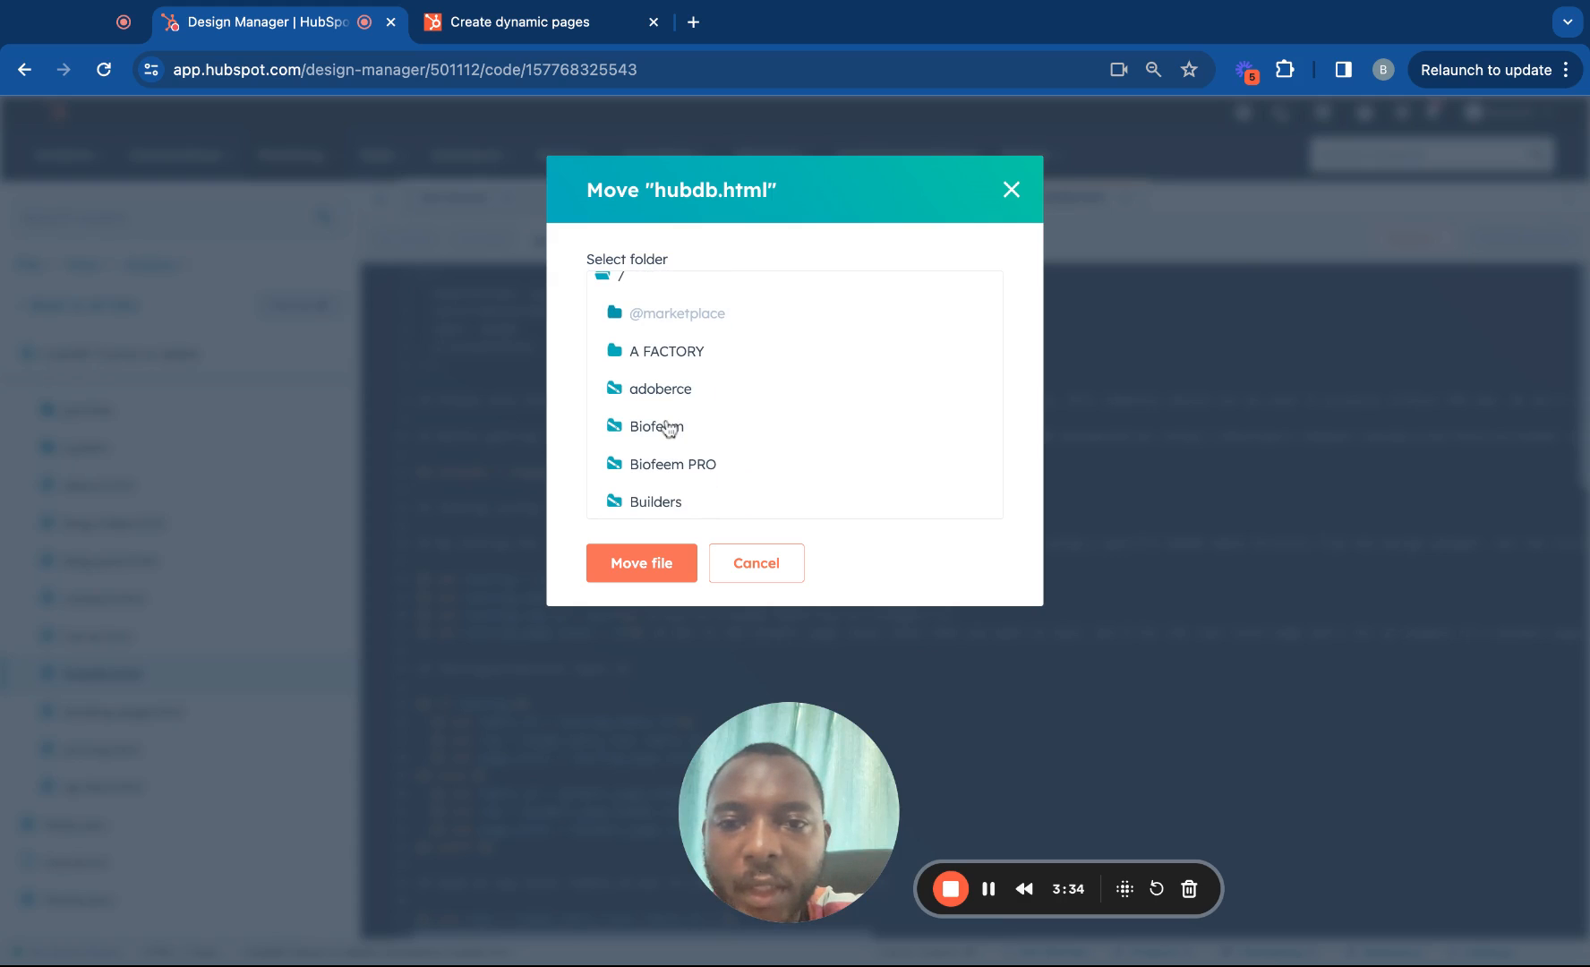
pyautogui.scroll(-5, 794, 394)
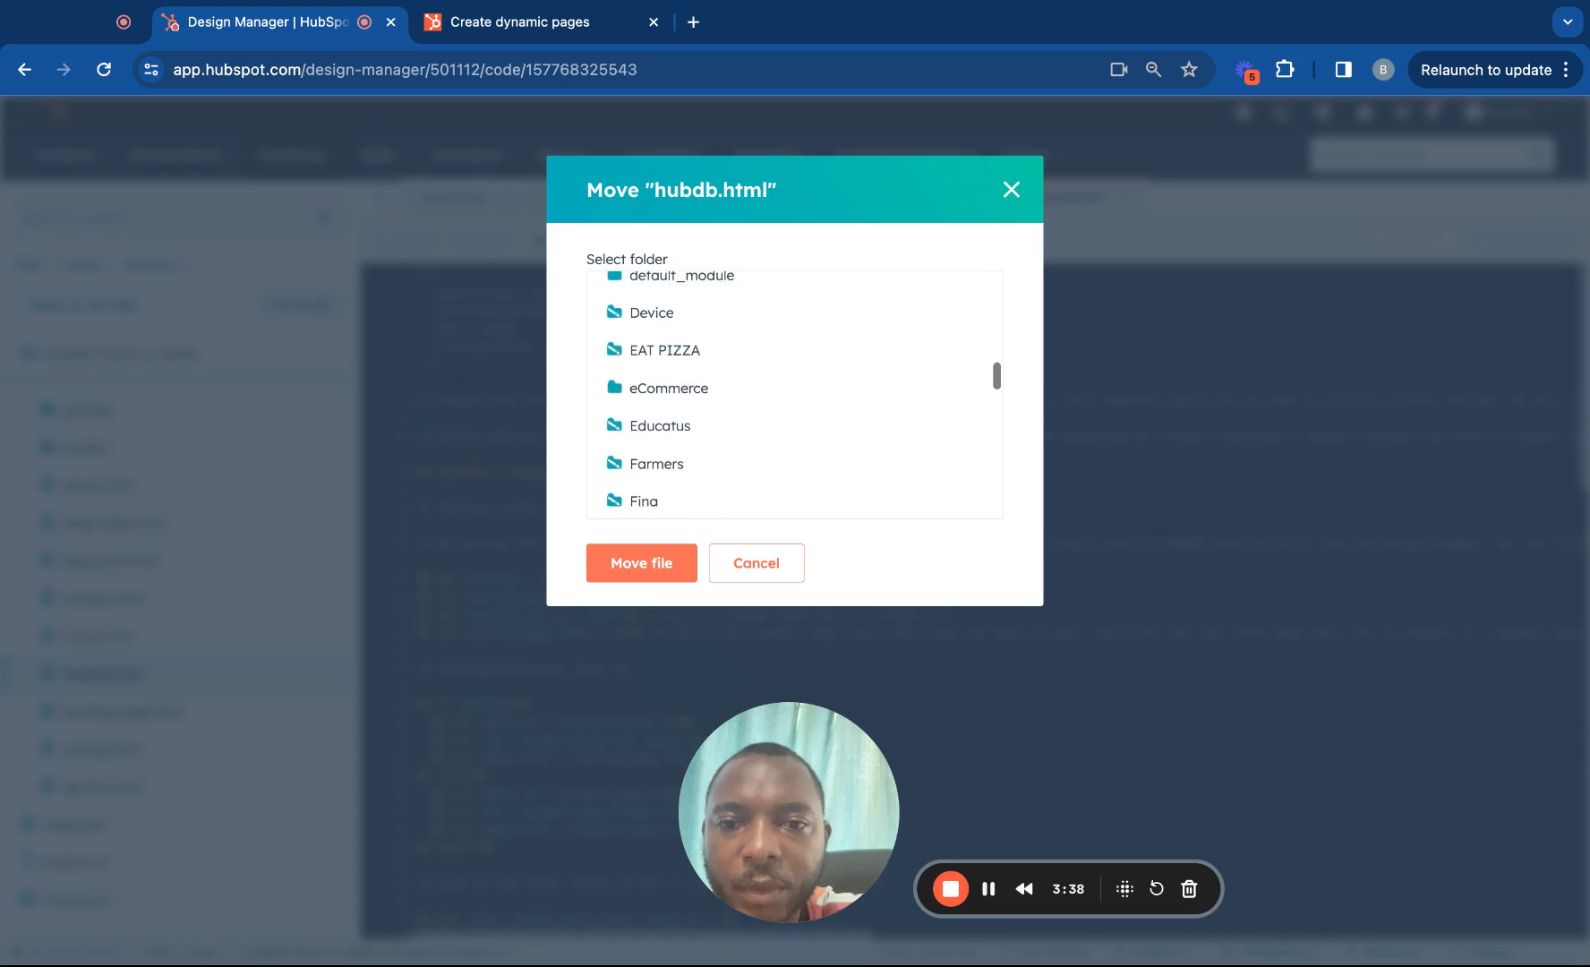
pyautogui.scroll(-1, 794, 394)
pyautogui.click(657, 403)
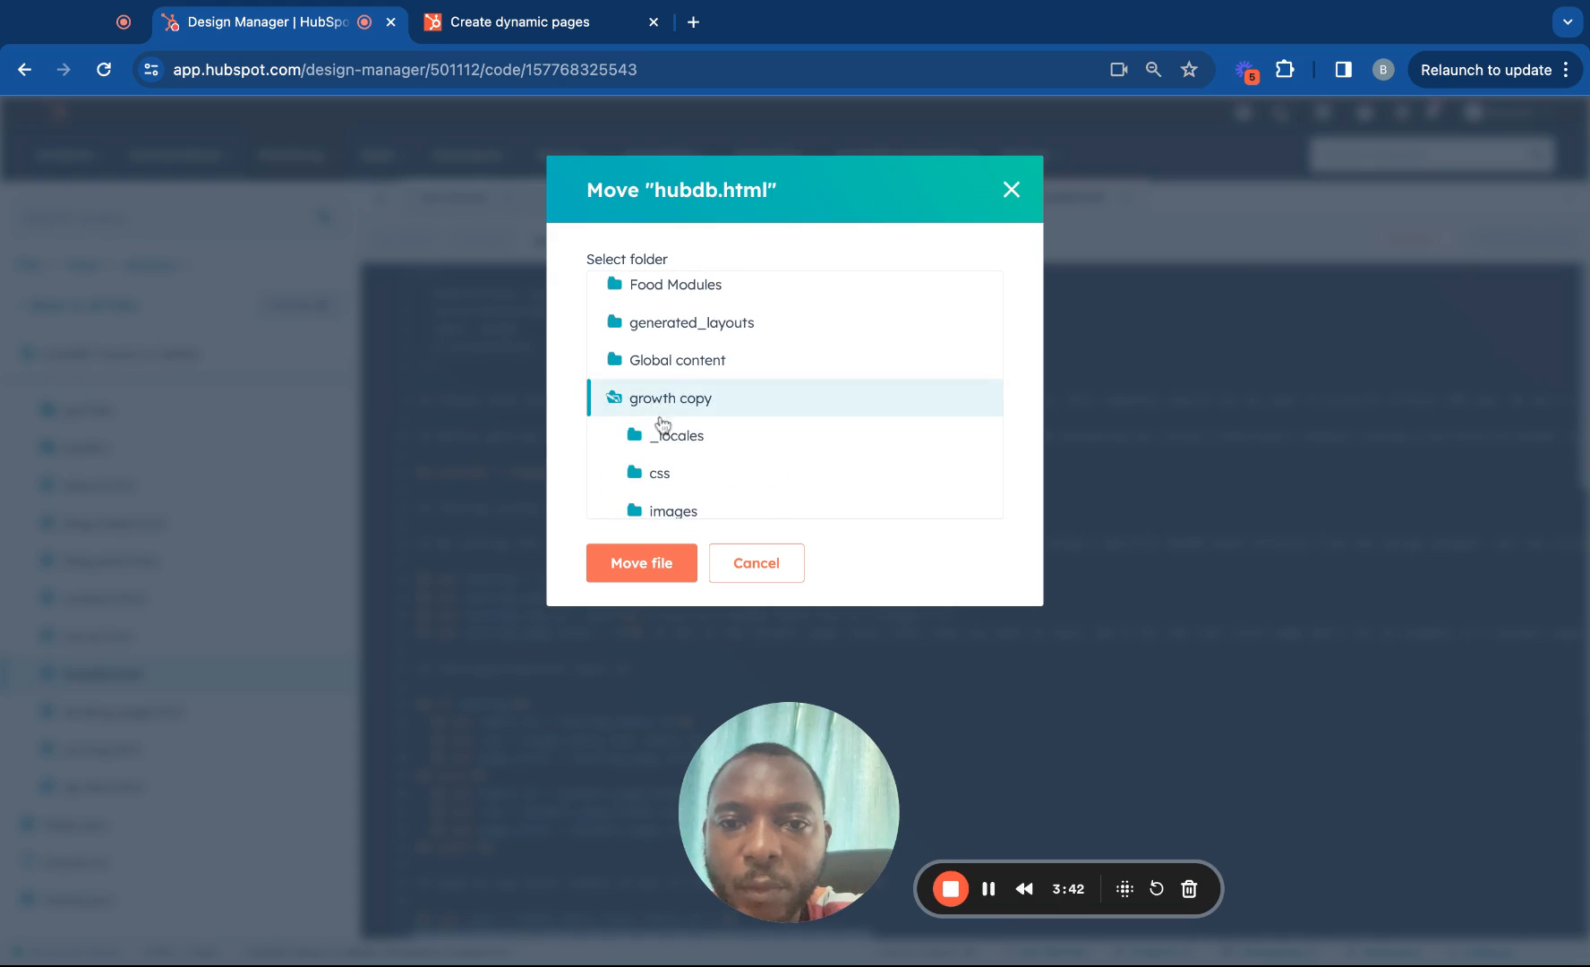
pyautogui.scroll(-3, 701, 464)
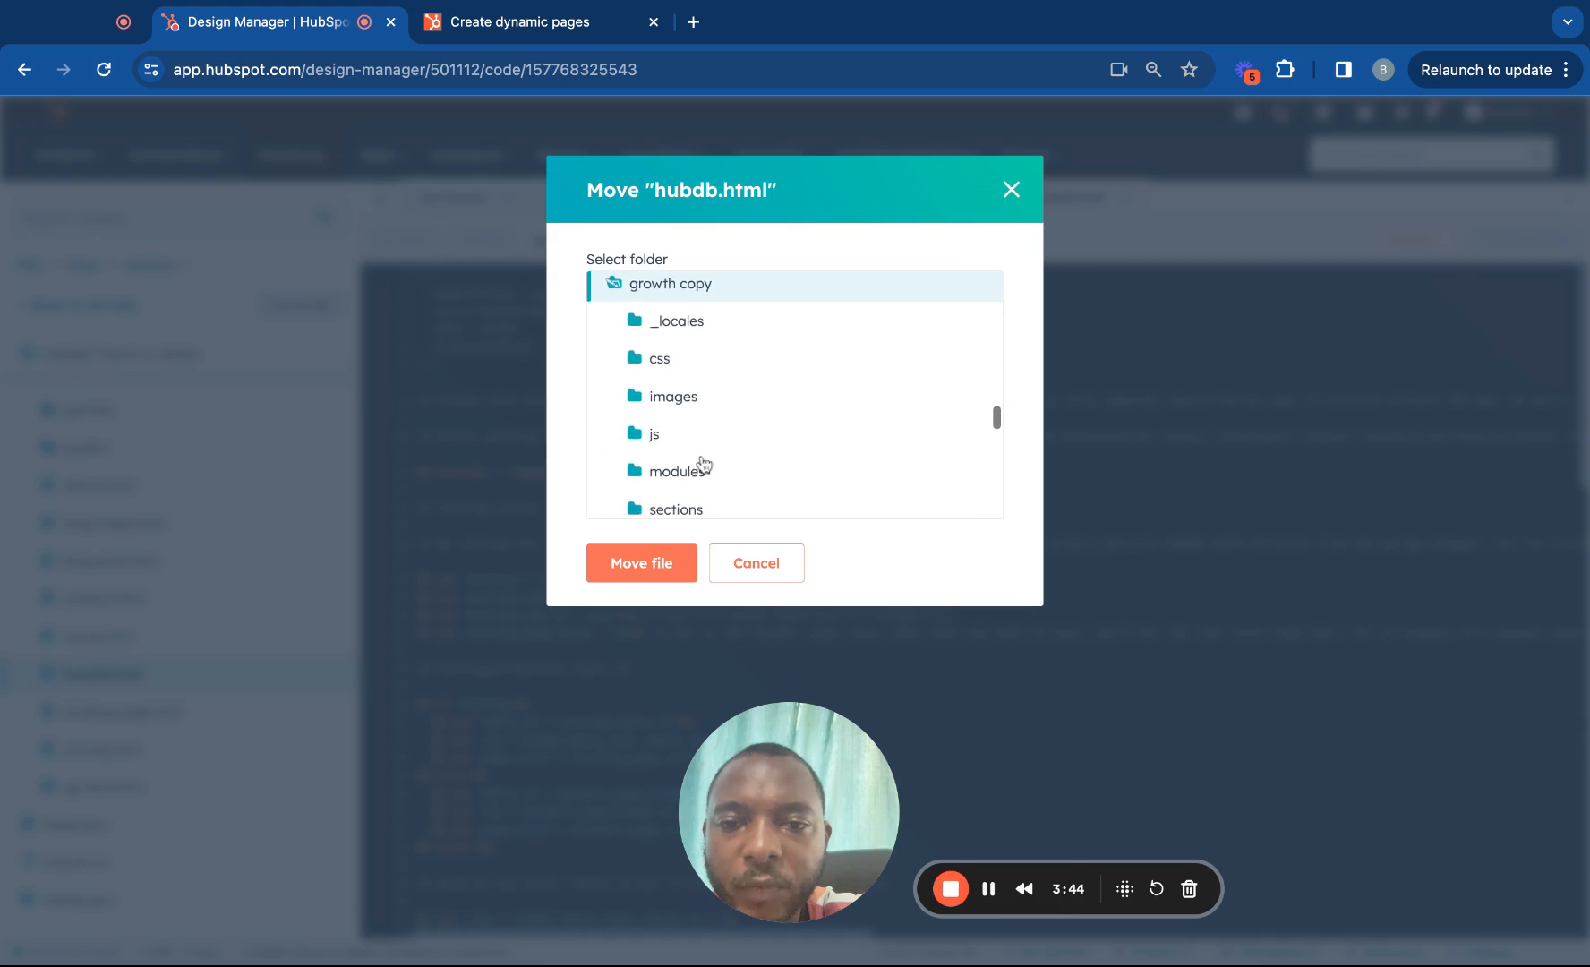
pyautogui.scroll(-3, 704, 464)
pyautogui.click(703, 456)
pyautogui.scroll(-2, 701, 461)
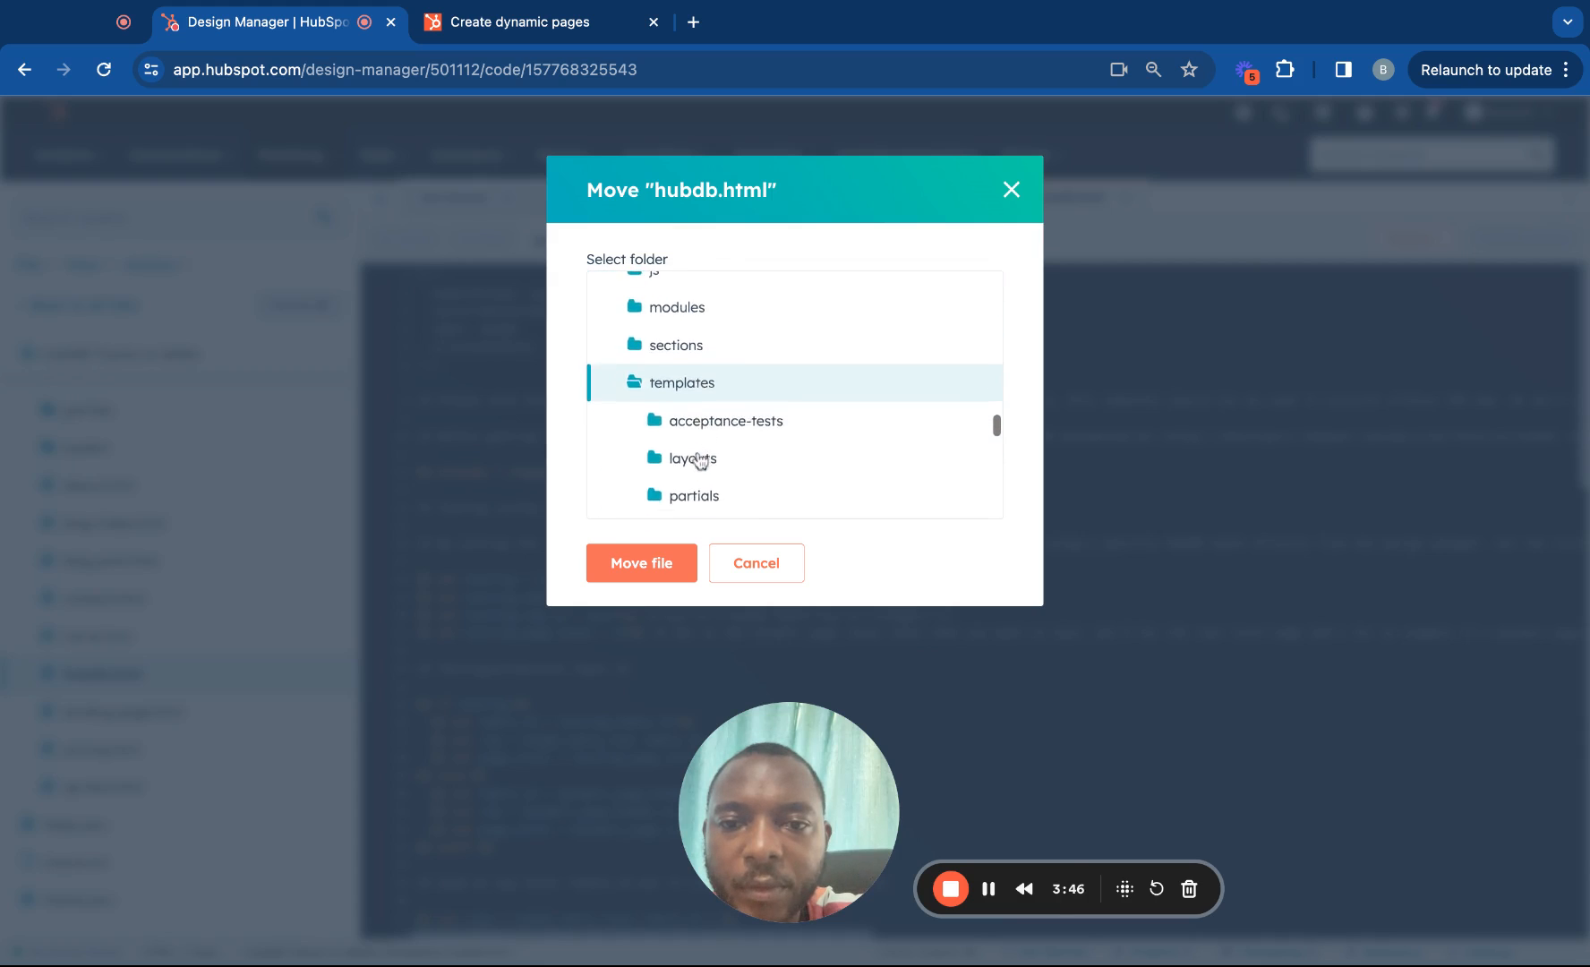
pyautogui.scroll(-1, 701, 461)
pyautogui.scroll(-3, 684, 397)
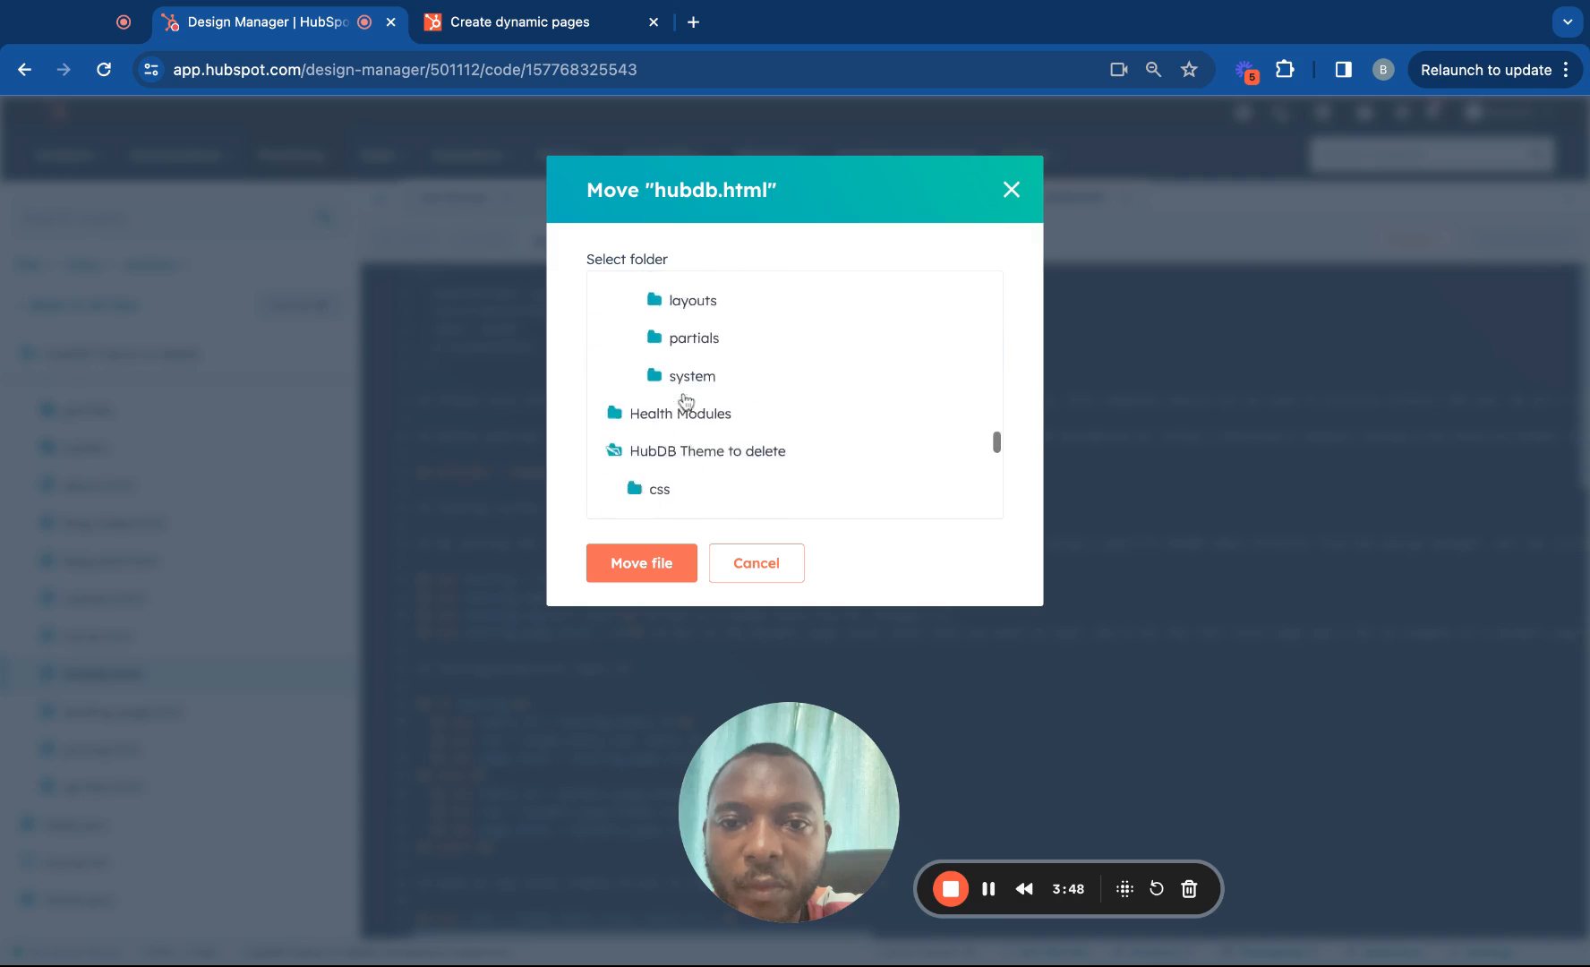
pyautogui.scroll(3, 684, 397)
pyautogui.click(662, 583)
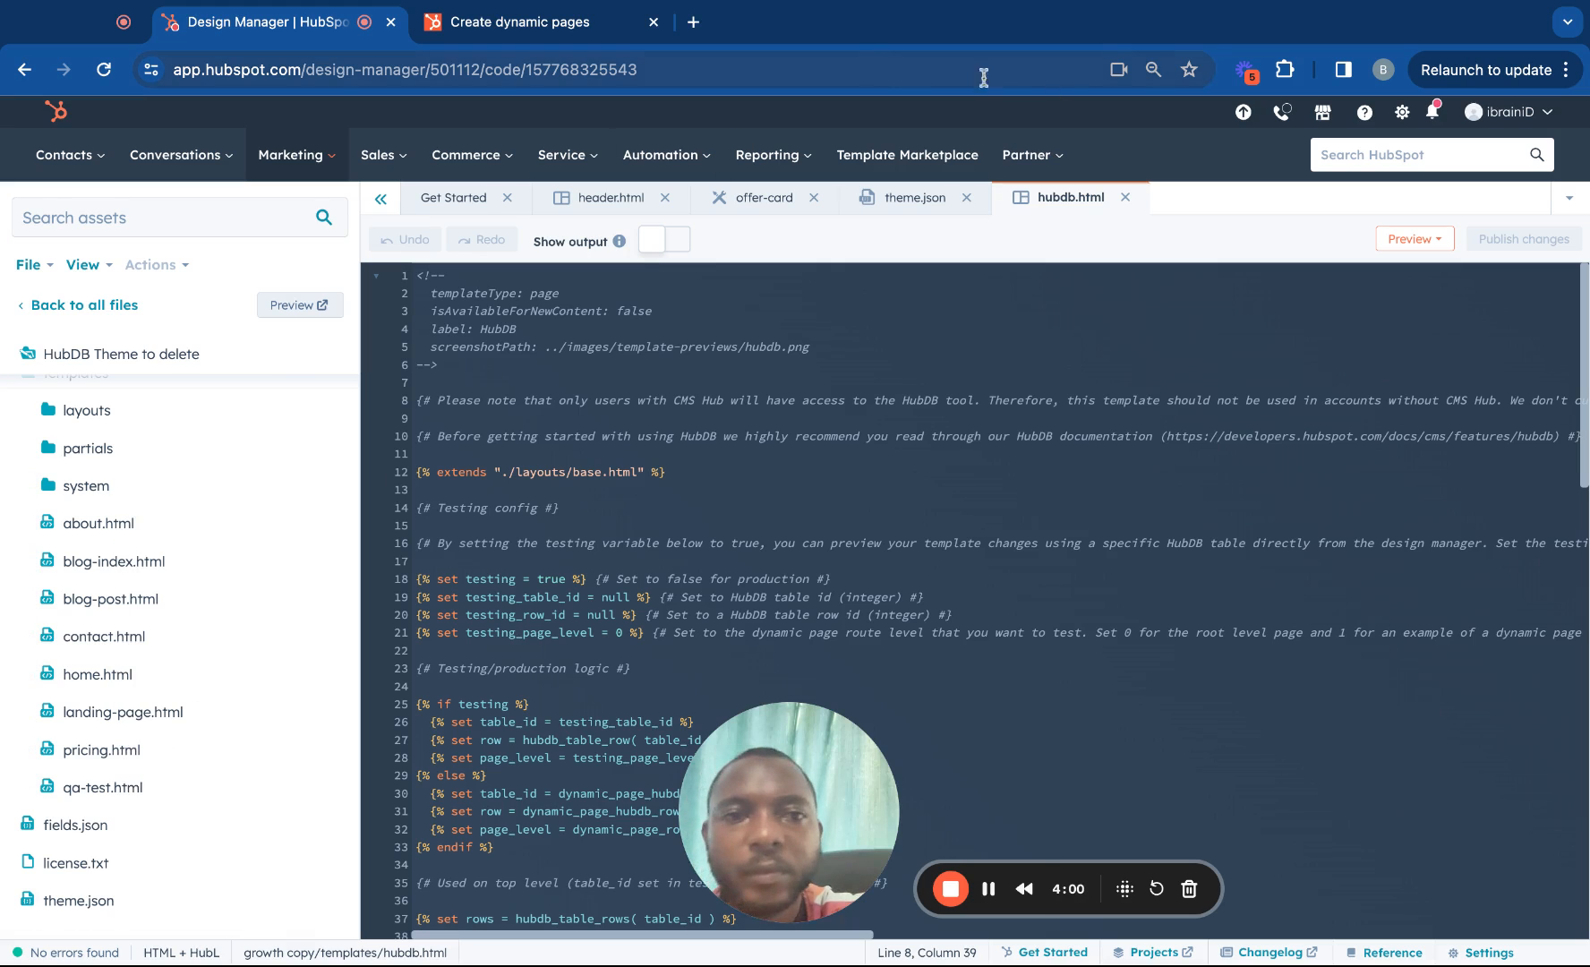
# Reveal the moved hubdb.html template's location in the file finder.
pyautogui.click(1057, 208)
pyautogui.rightClick(1052, 210)
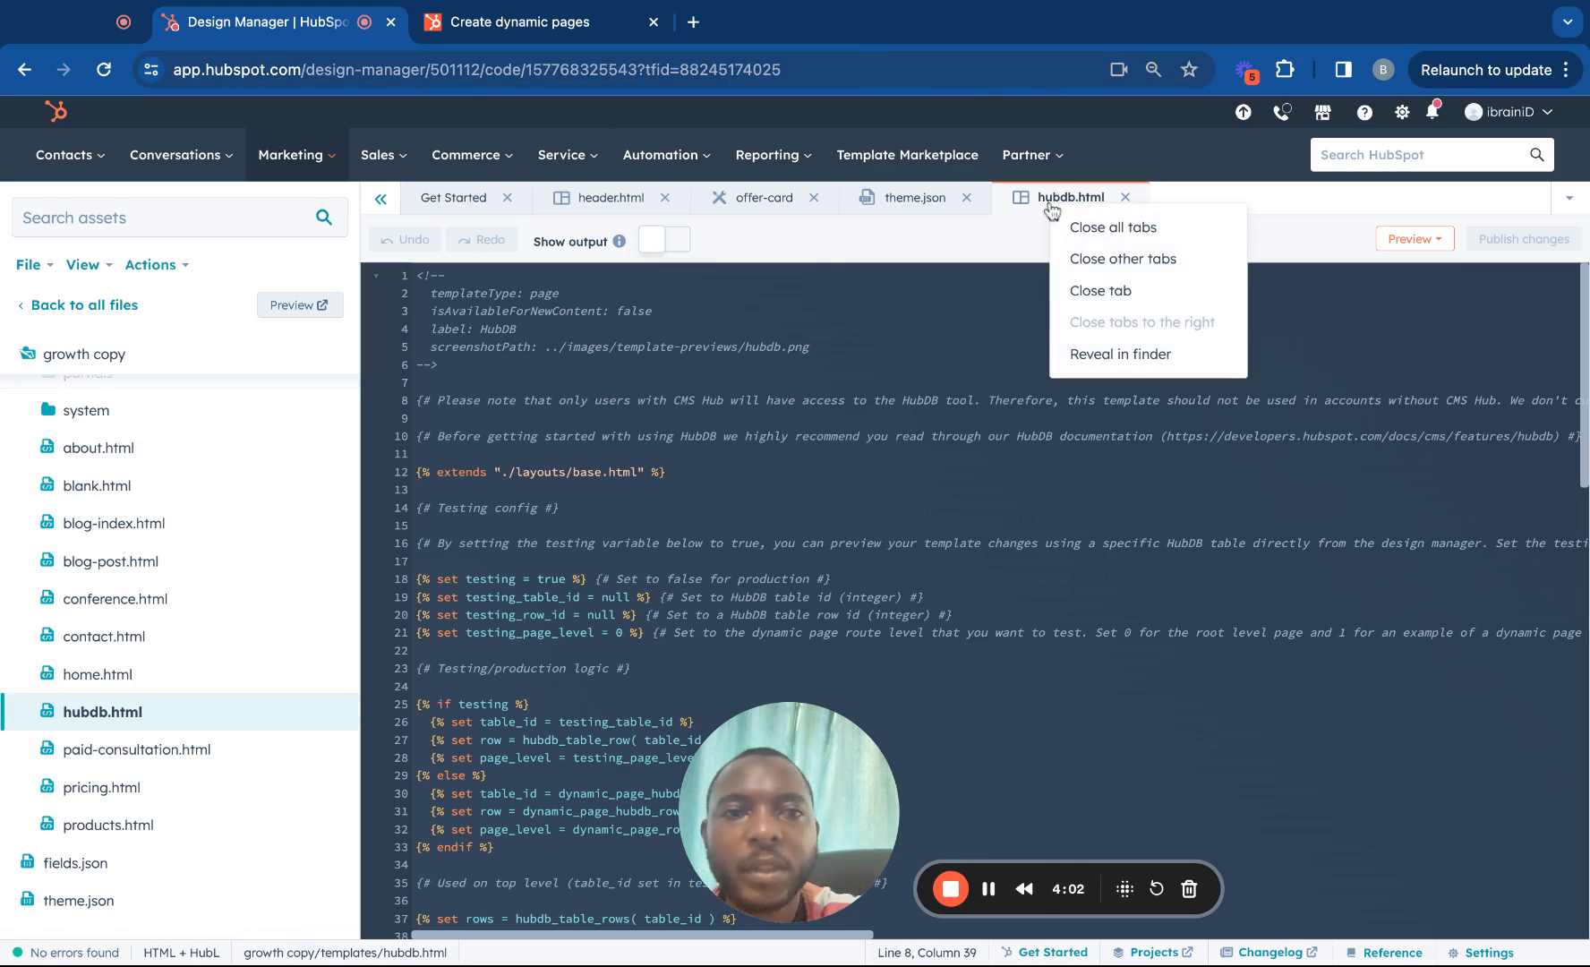
pyautogui.press('Escape')
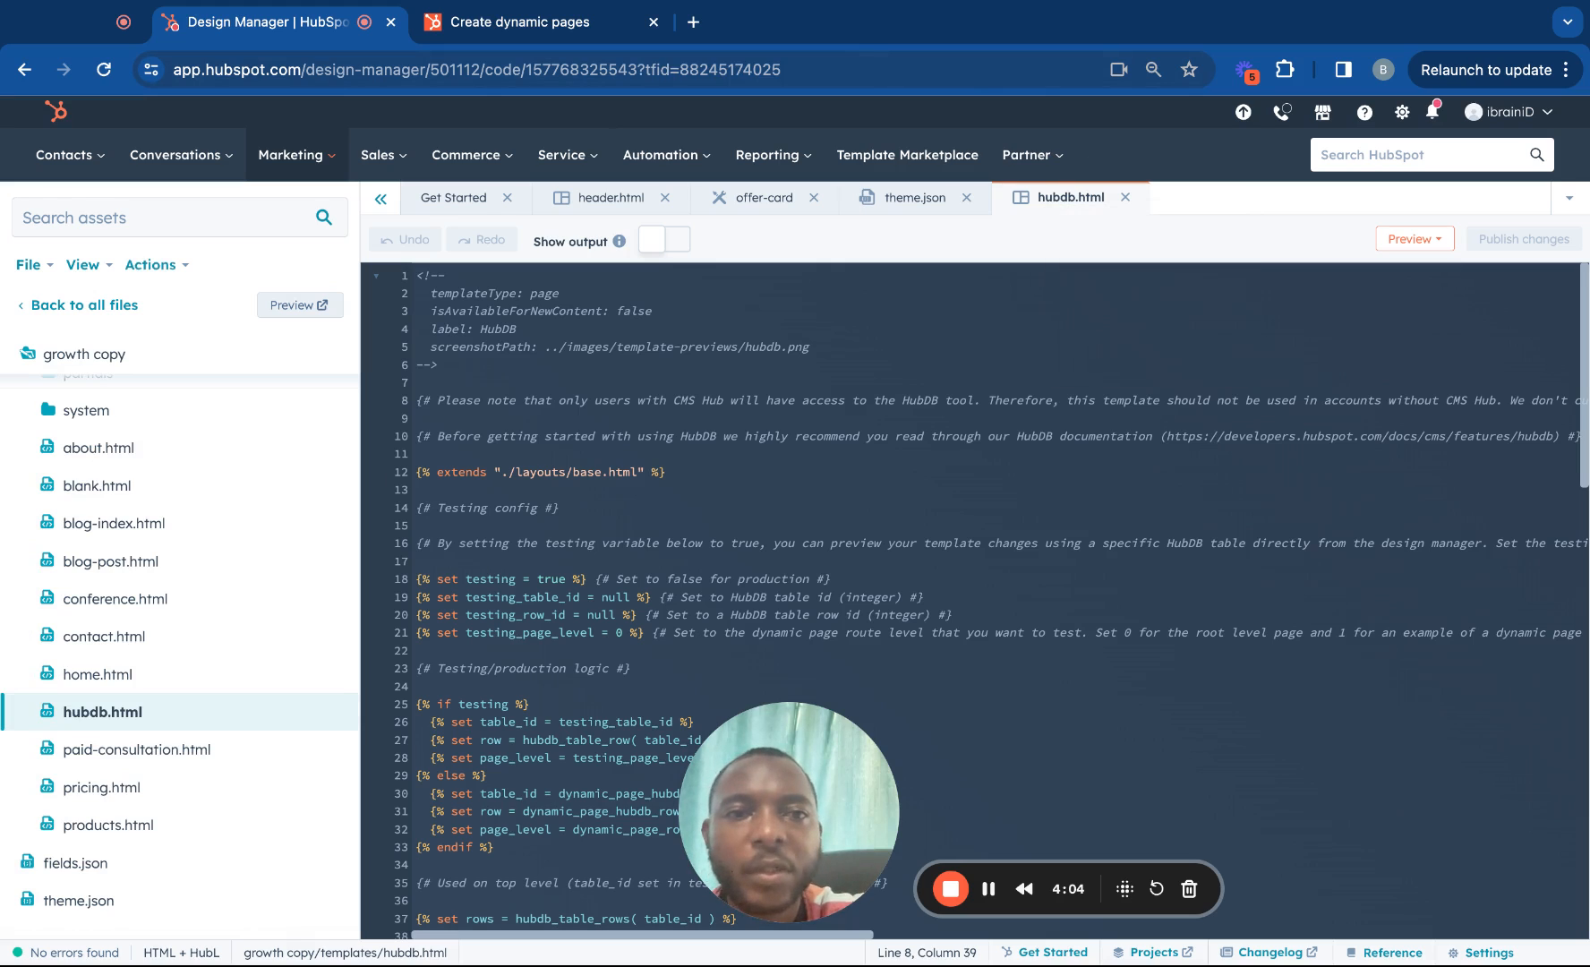
pyautogui.rightClick(1058, 206)
pyautogui.click(1131, 352)
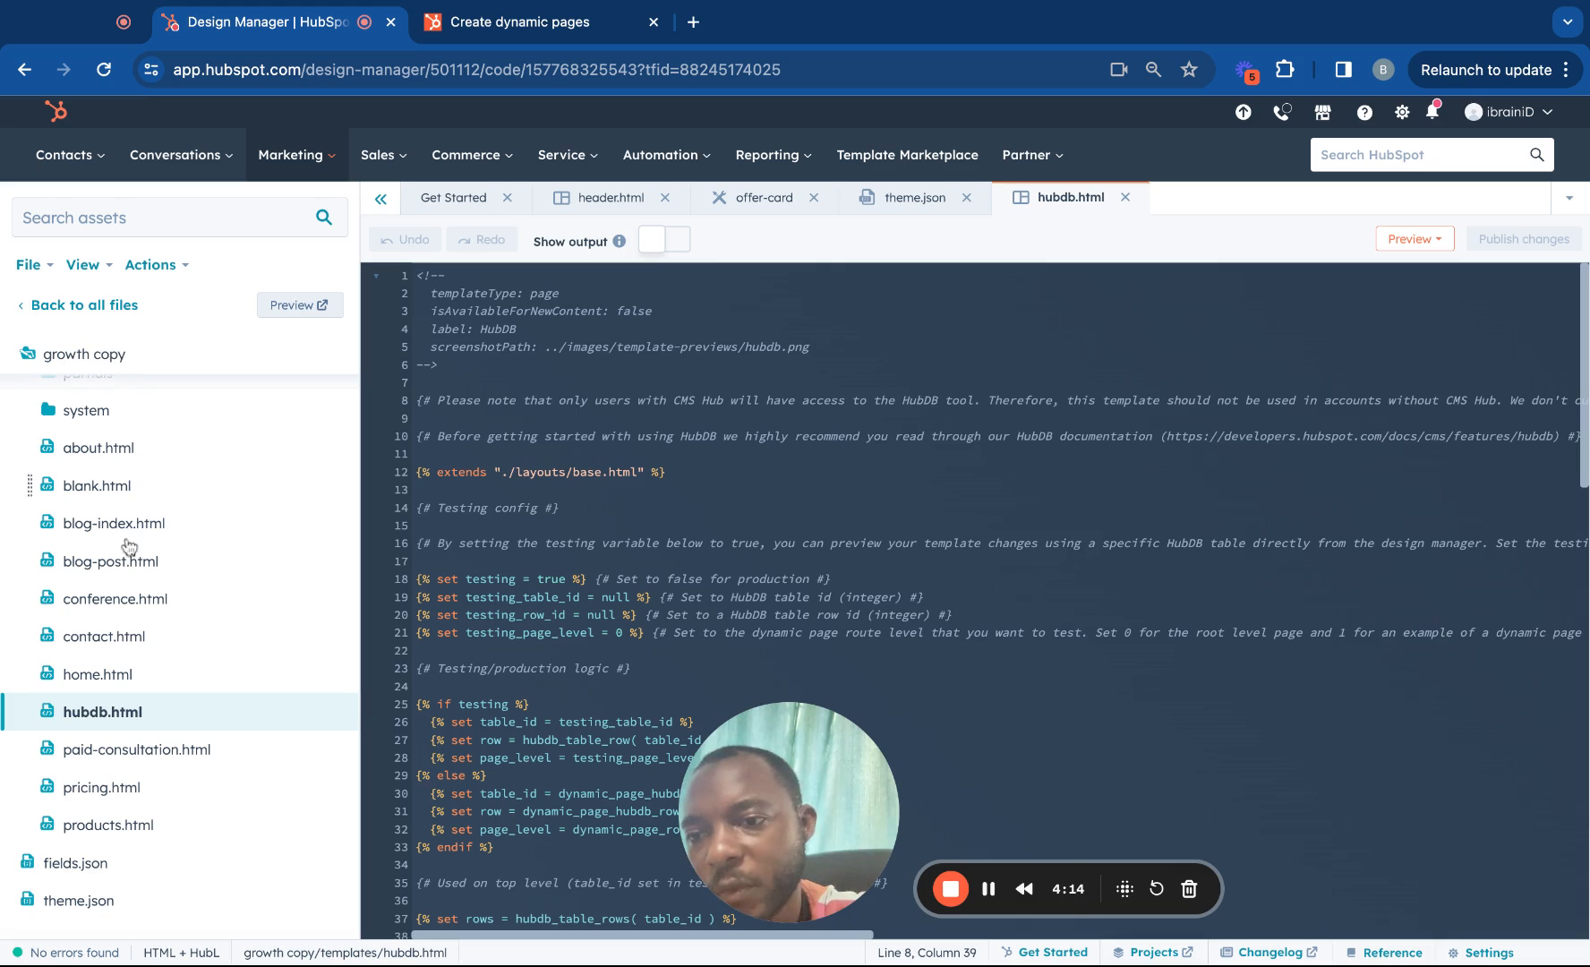
# Go back to all files and delete the theme "HubDB Theme to delete", confirming the deletion.
pyautogui.click(108, 304)
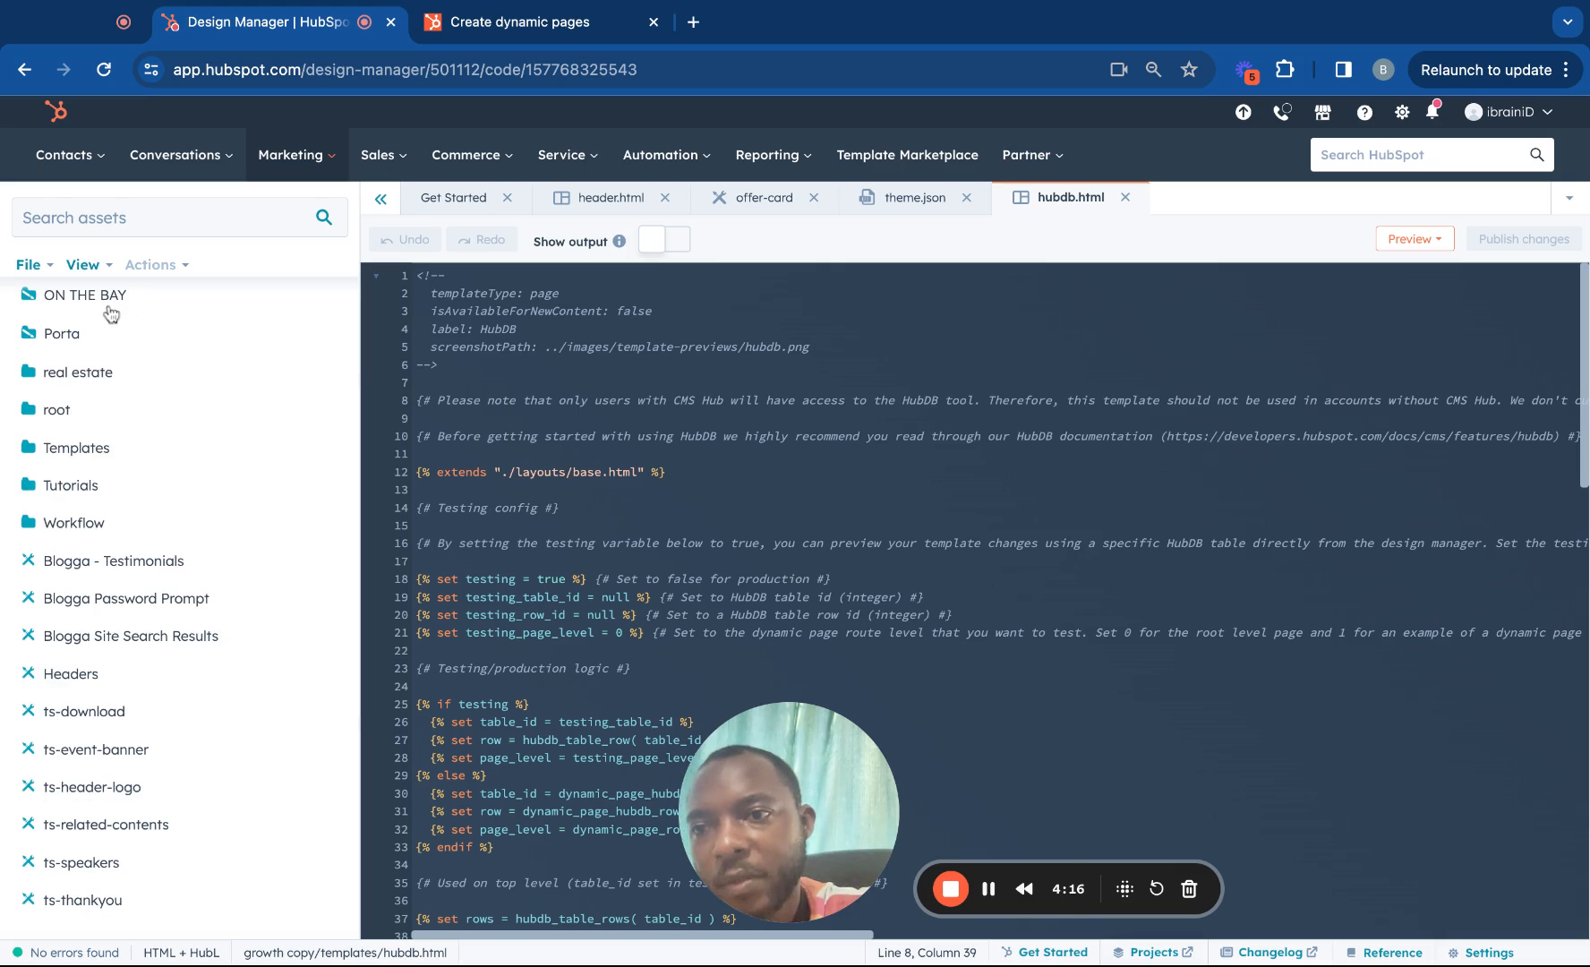
pyautogui.scroll(15, 123, 472)
pyautogui.scroll(-2, 124, 465)
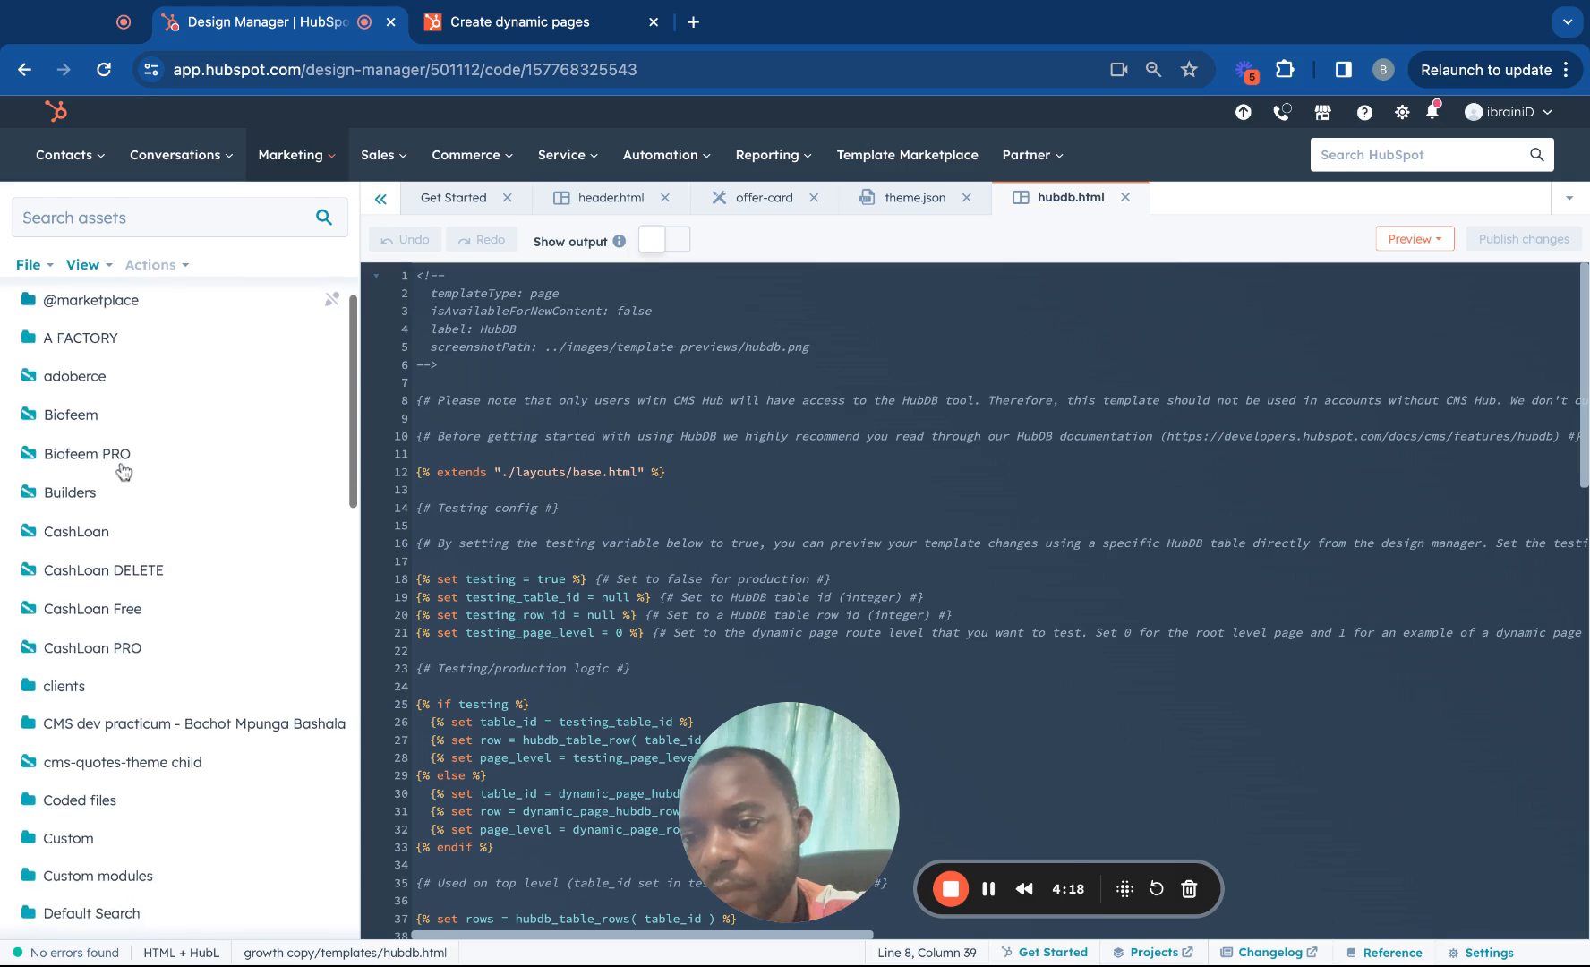
pyautogui.scroll(-3, 125, 465)
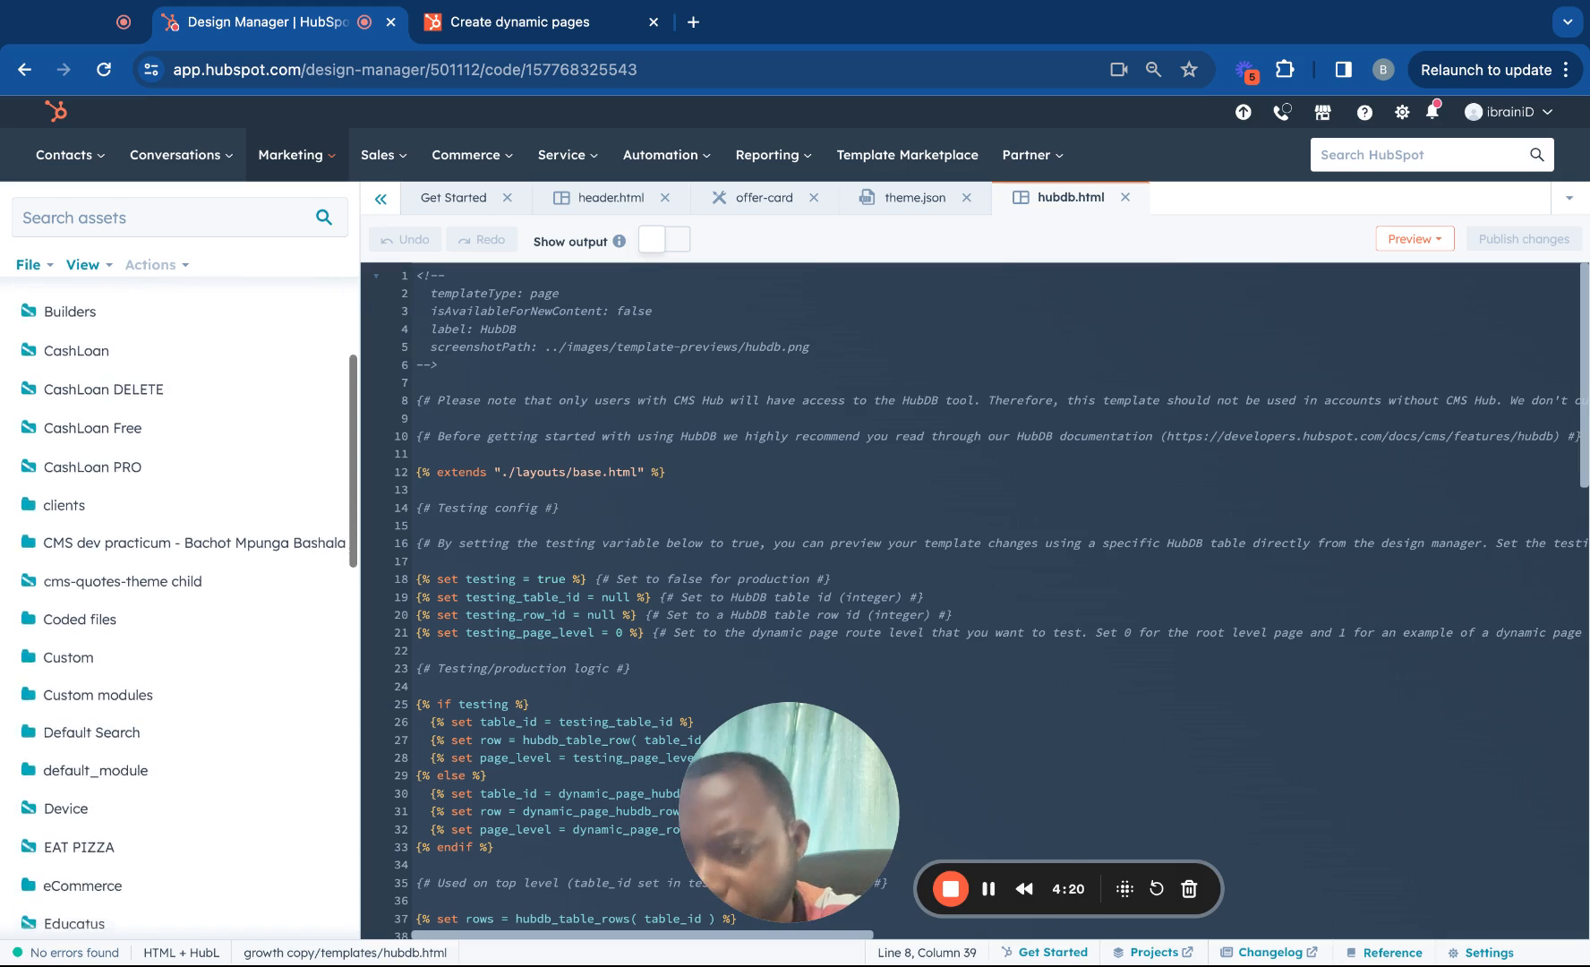
pyautogui.scroll(1, 125, 465)
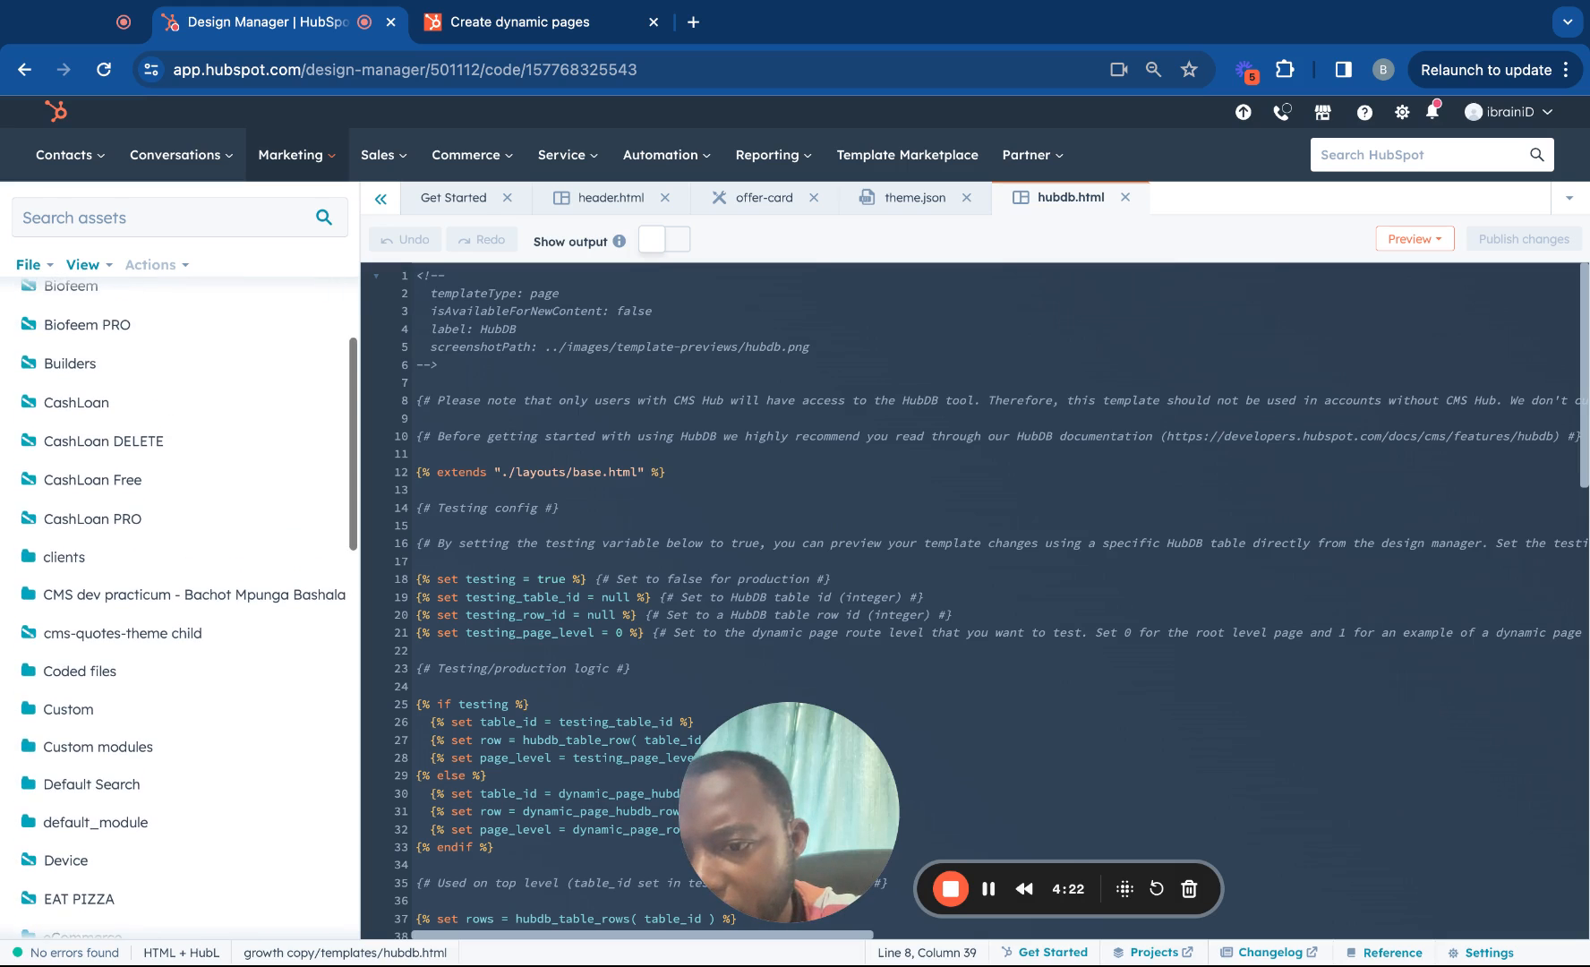
pyautogui.scroll(4, 125, 466)
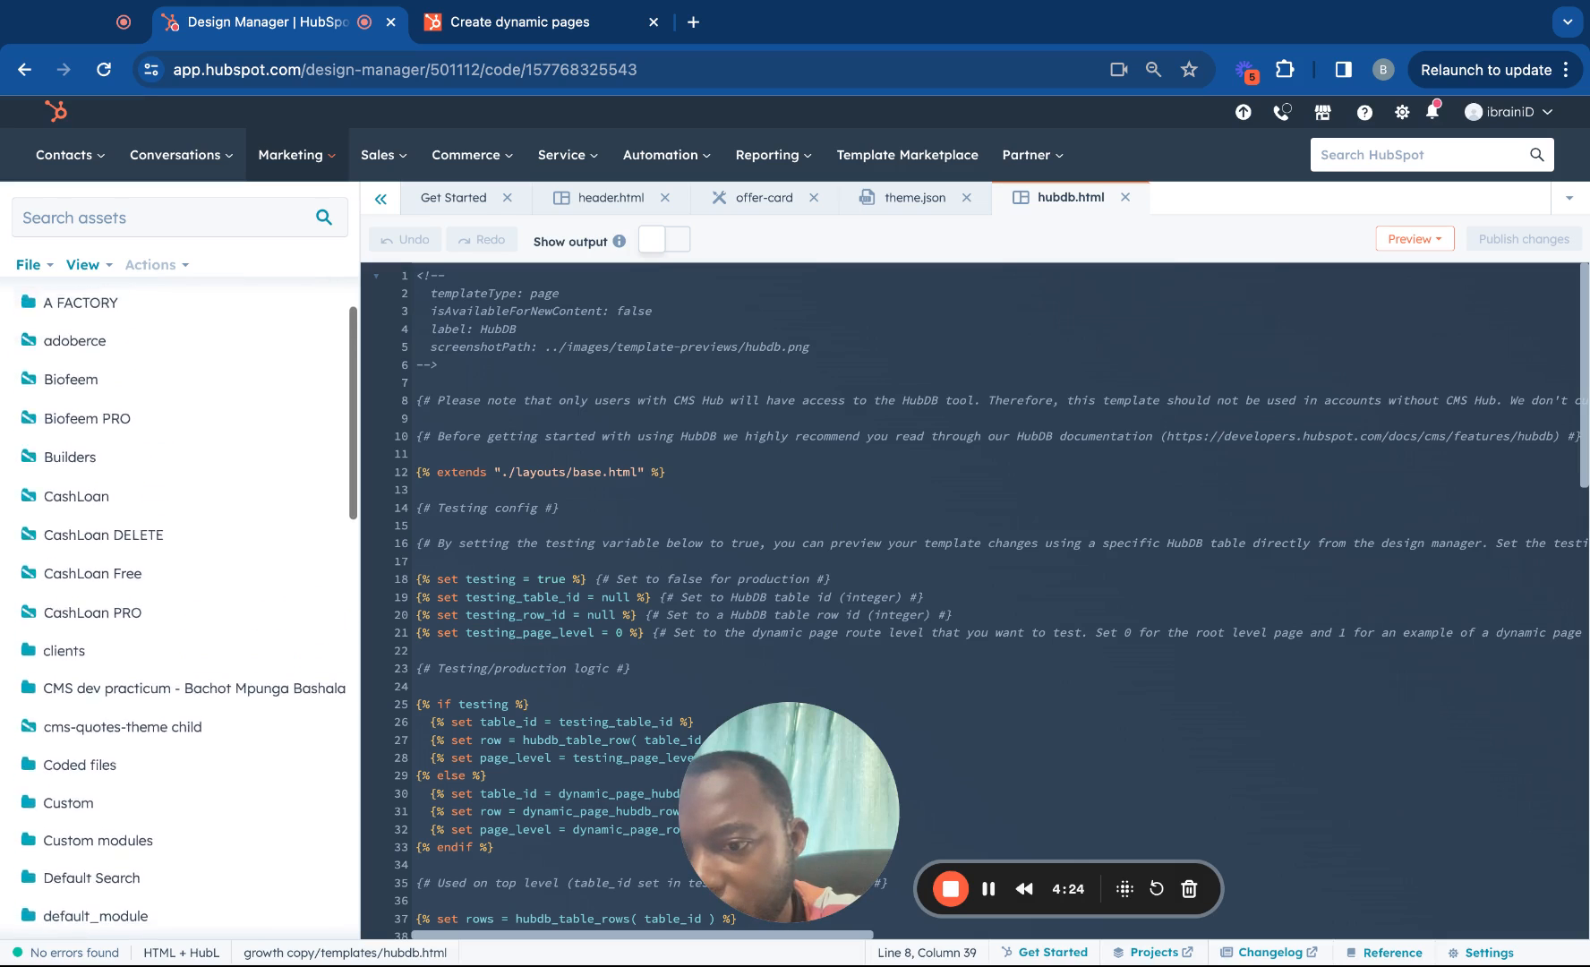
pyautogui.scroll(1, 125, 465)
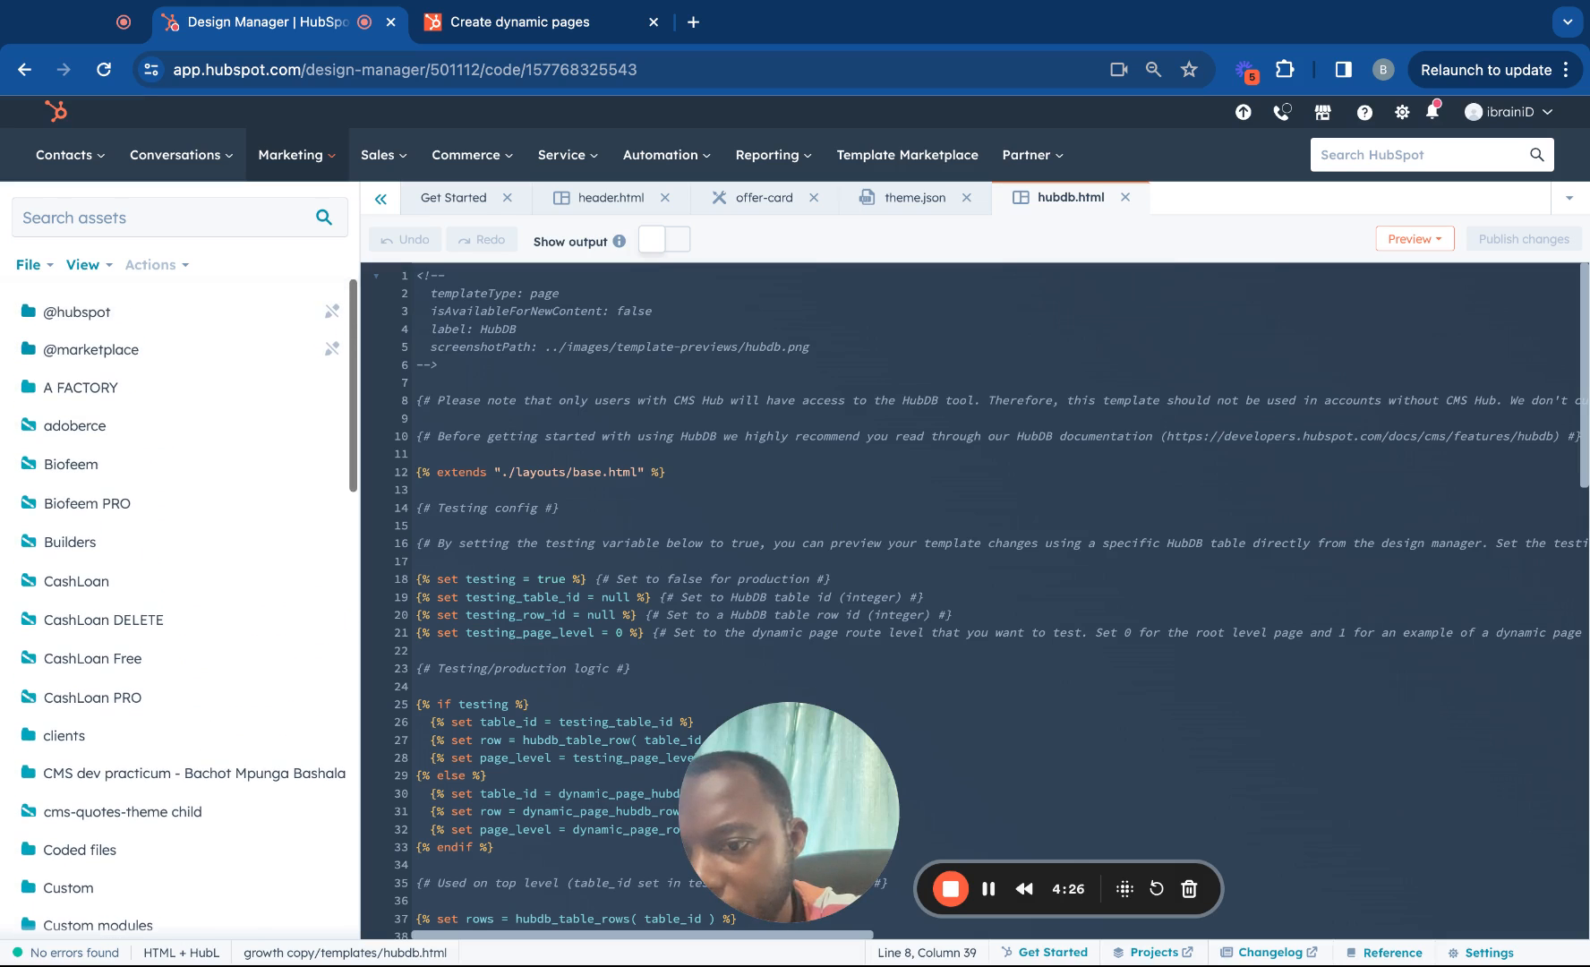
pyautogui.scroll(-5, 174, 590)
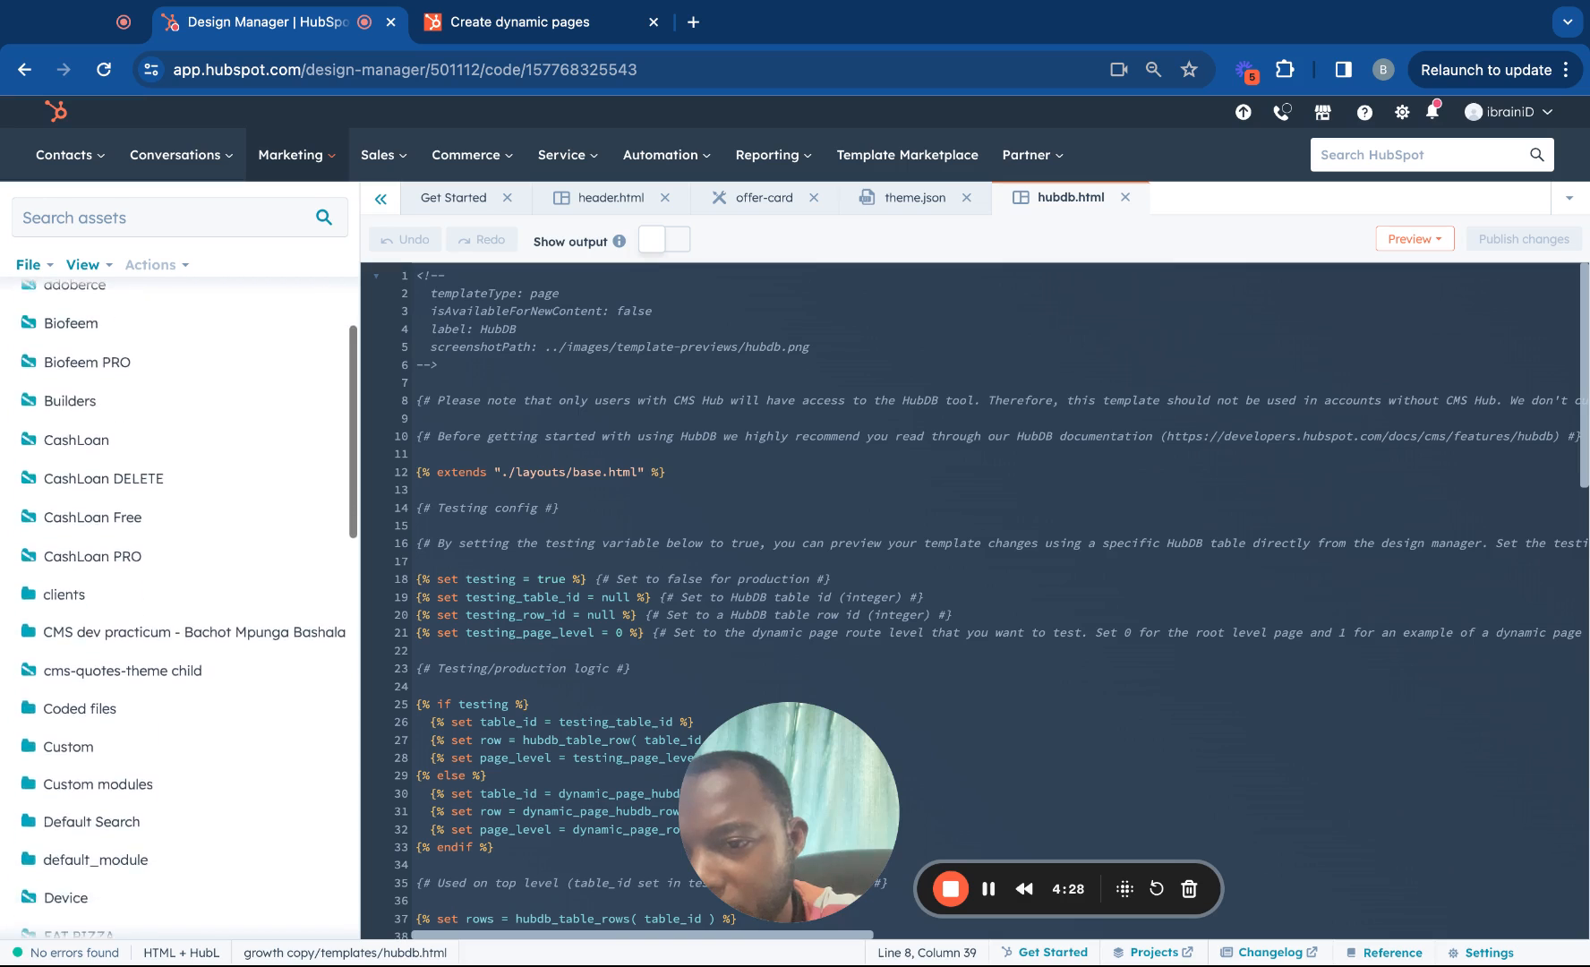
pyautogui.scroll(-9, 175, 591)
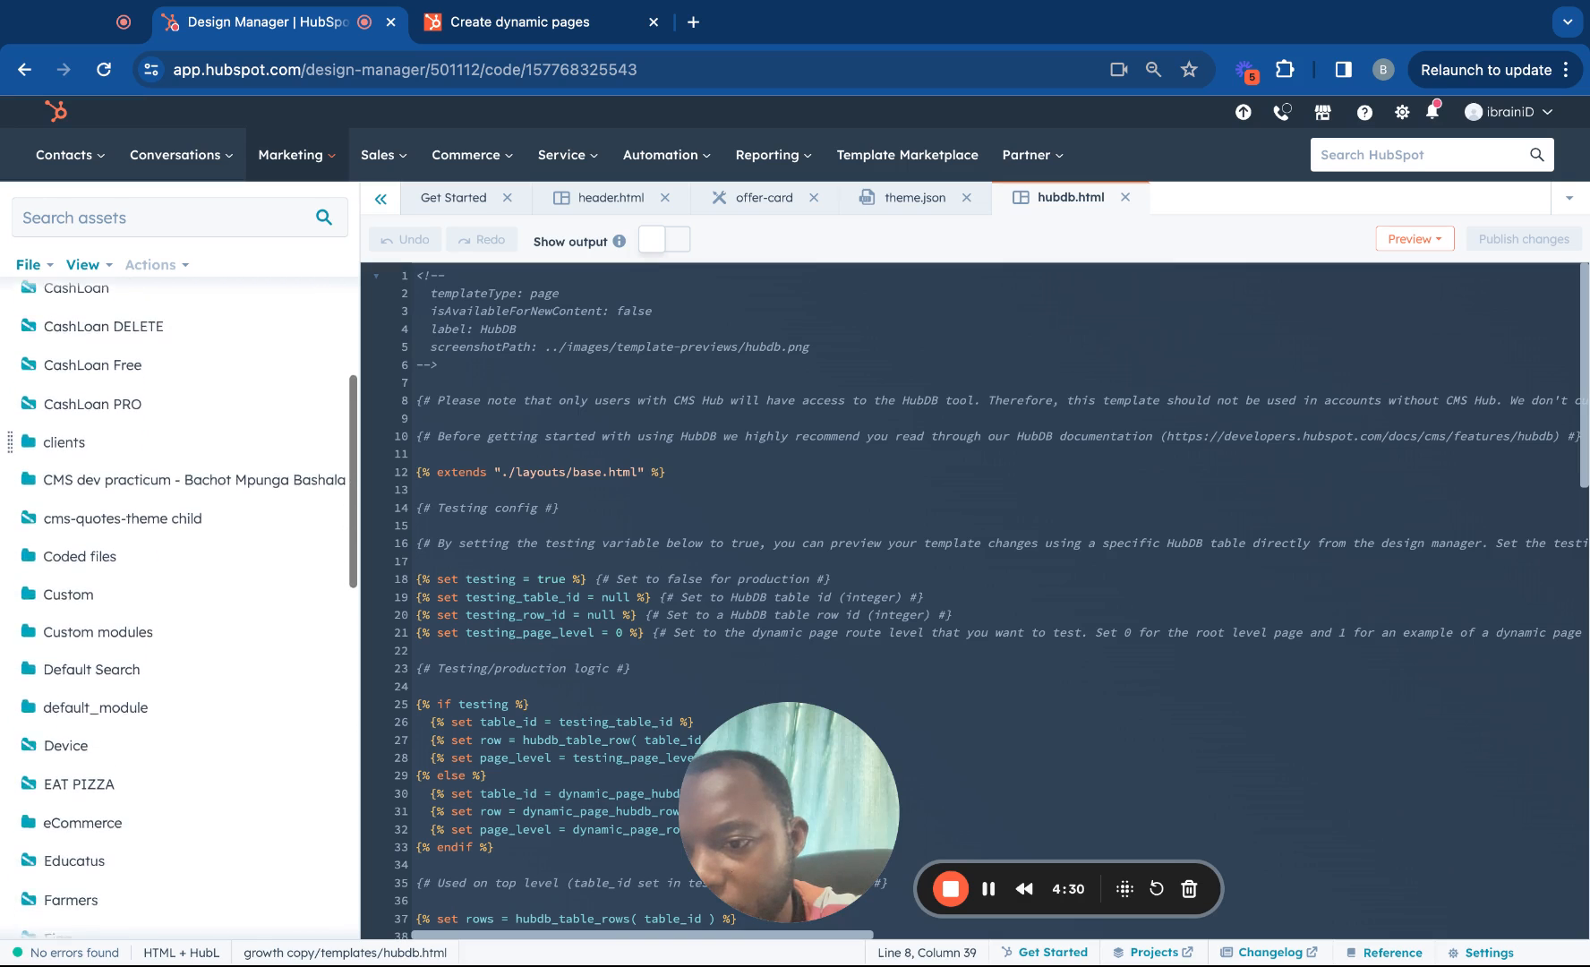
pyautogui.scroll(-2, 179, 590)
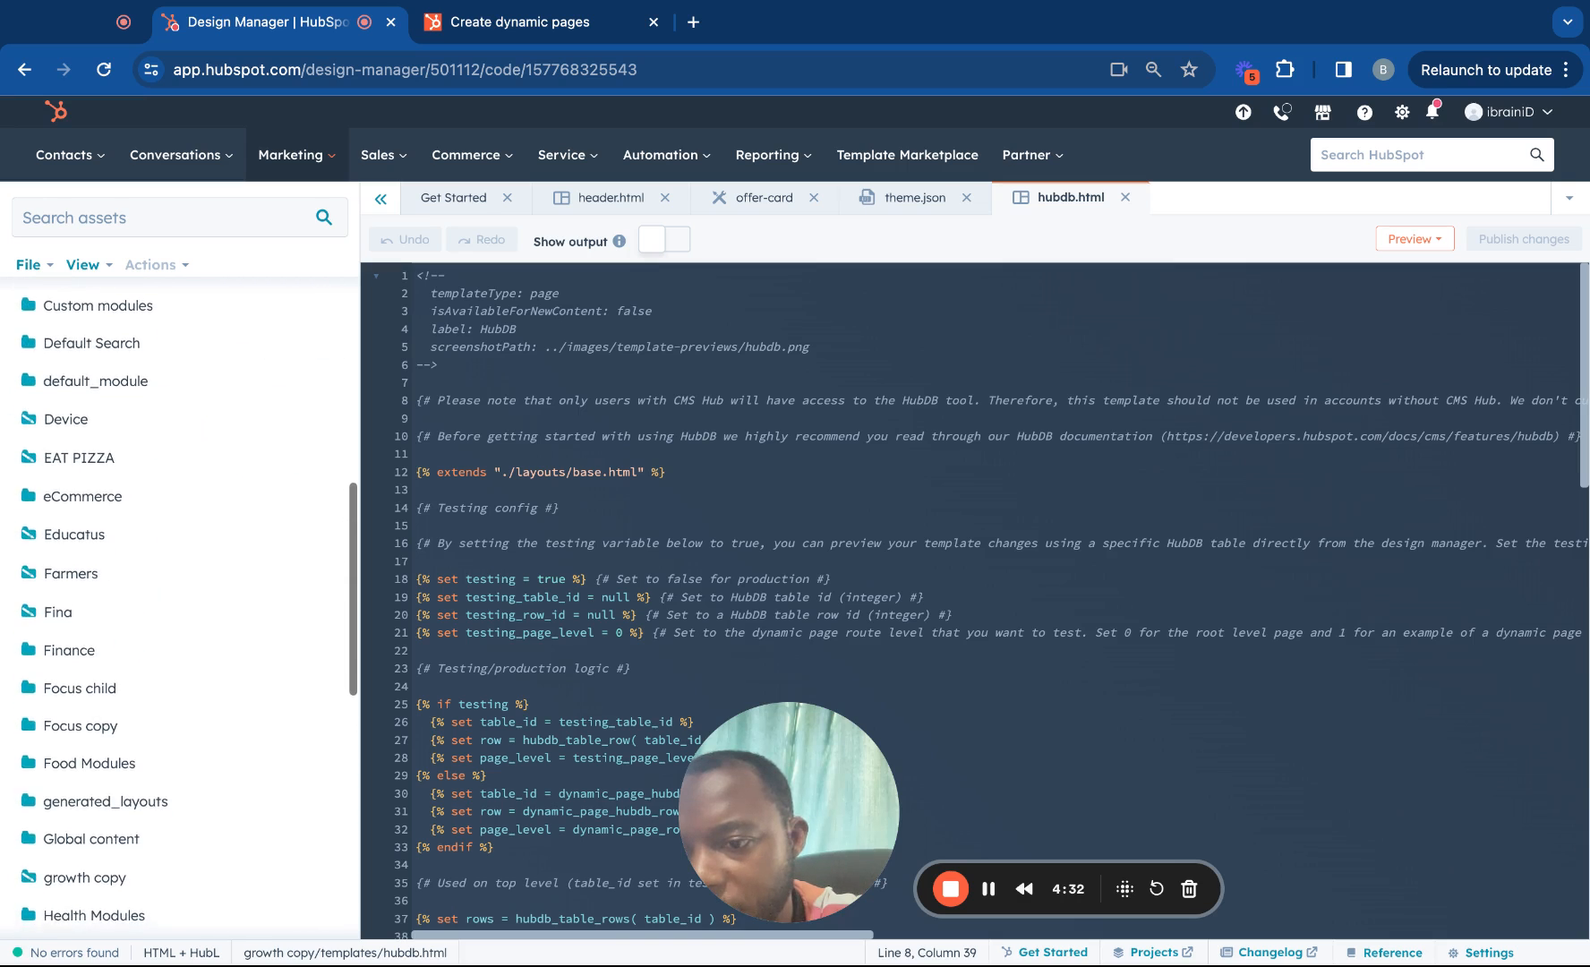
pyautogui.scroll(-2, 179, 896)
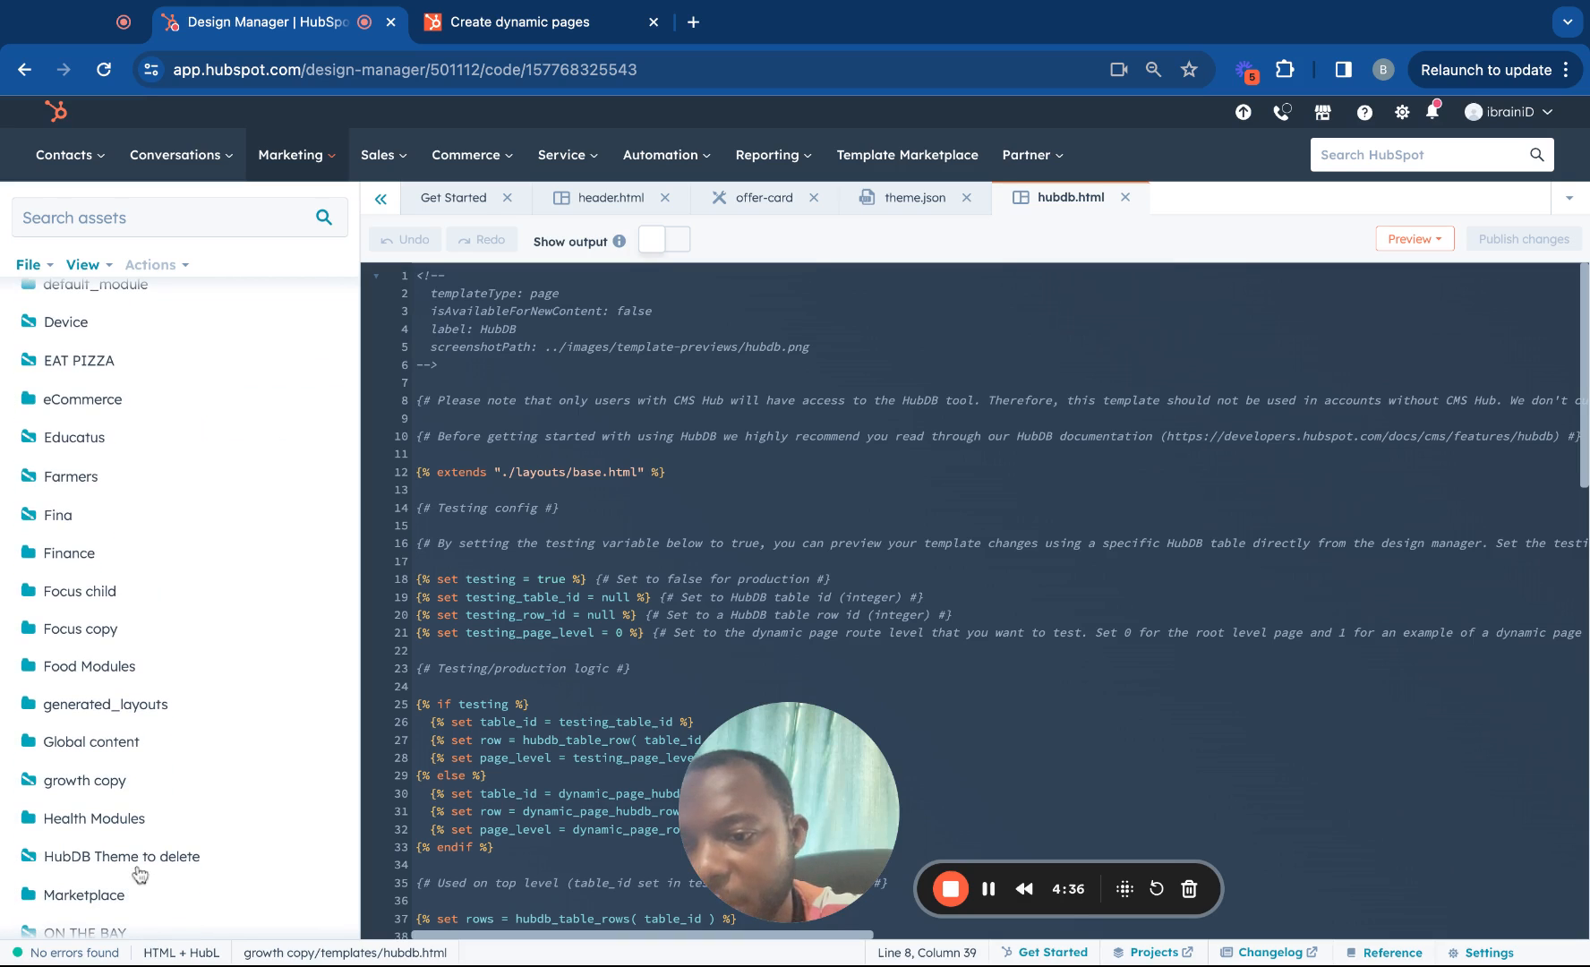
pyautogui.rightClick(215, 856)
pyautogui.click(197, 941)
pyautogui.click(593, 495)
pyautogui.click(604, 556)
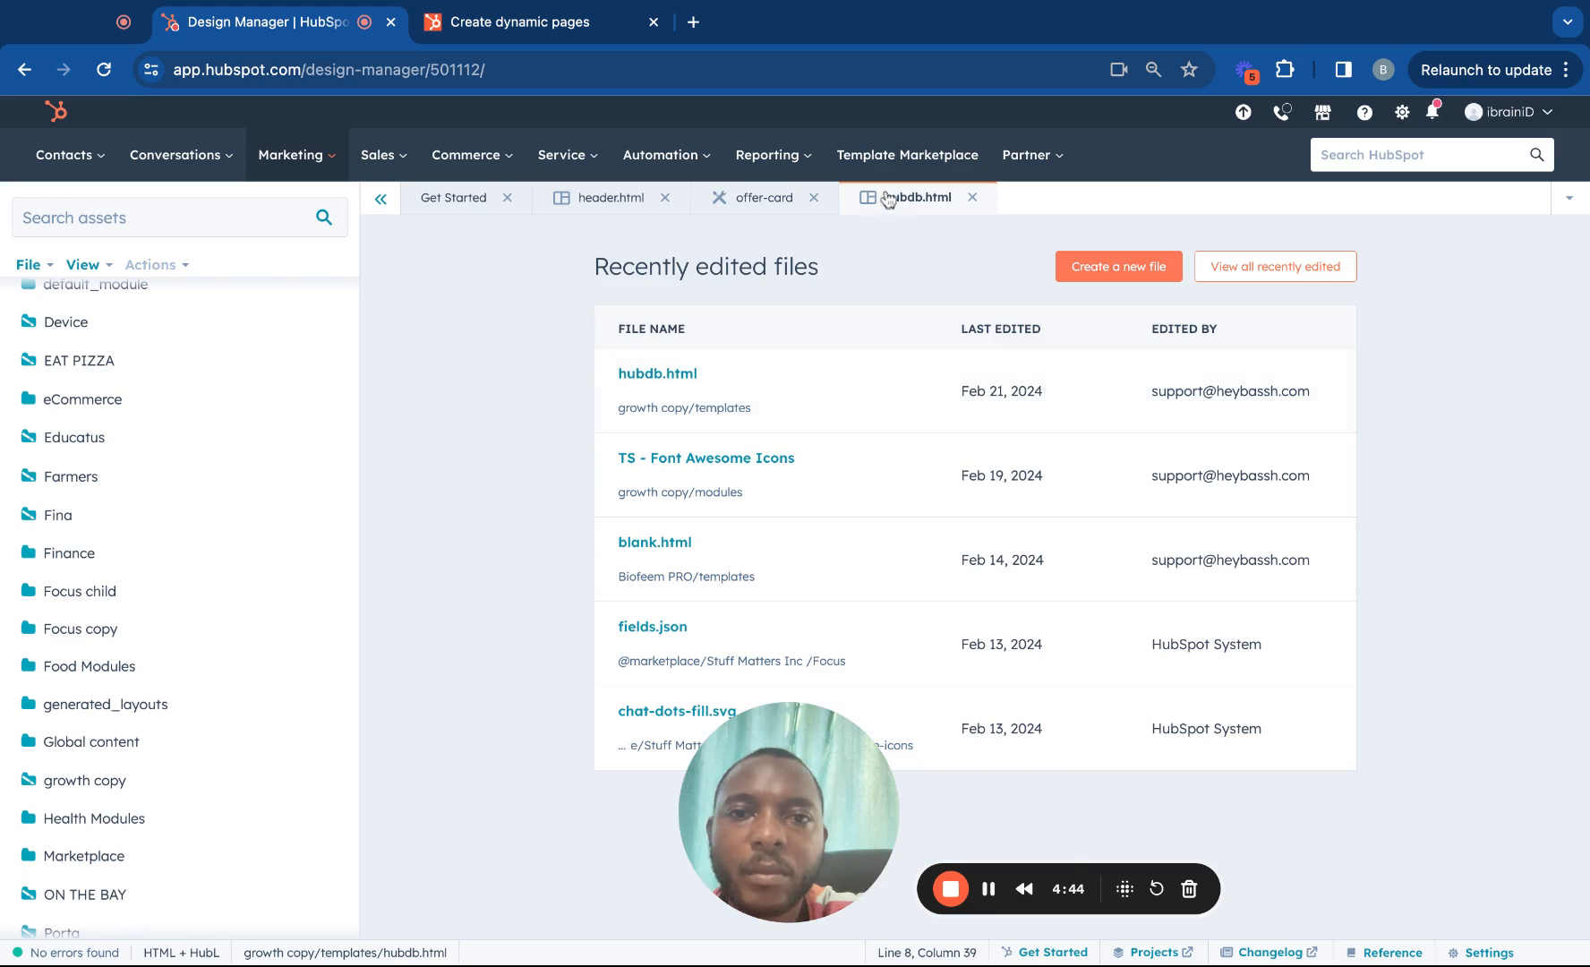
# Reopen the hubdb.html template in the code editor and place the cursor in the HubDB documentation comment on line 10.
pyautogui.click(887, 199)
pyautogui.click(887, 333)
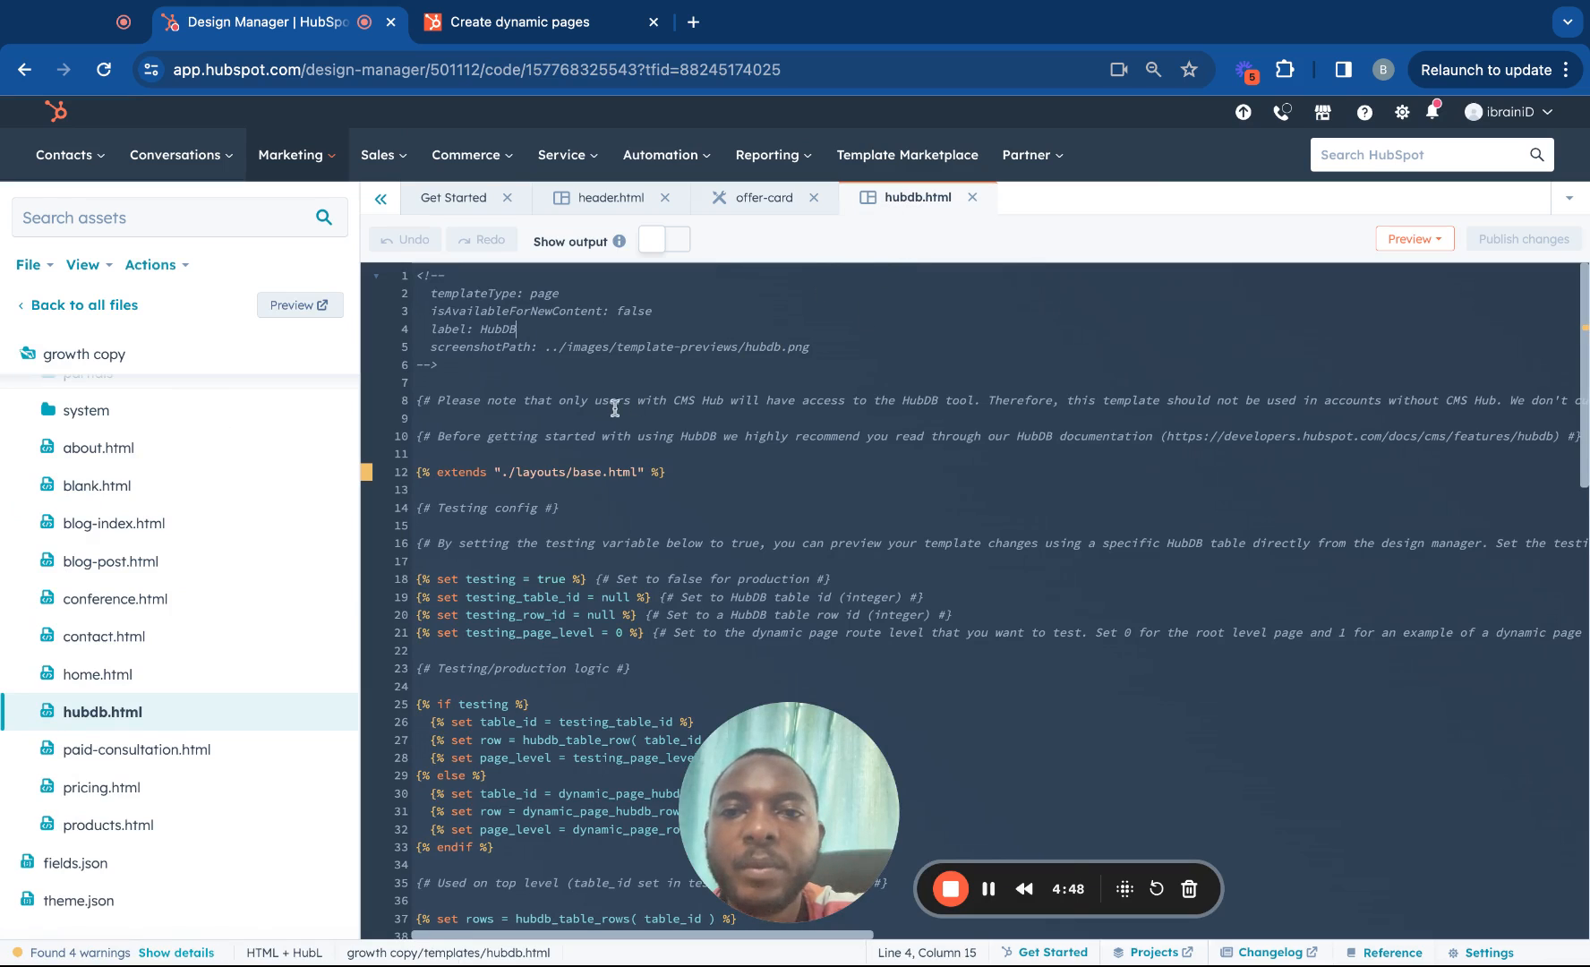
pyautogui.click(700, 436)
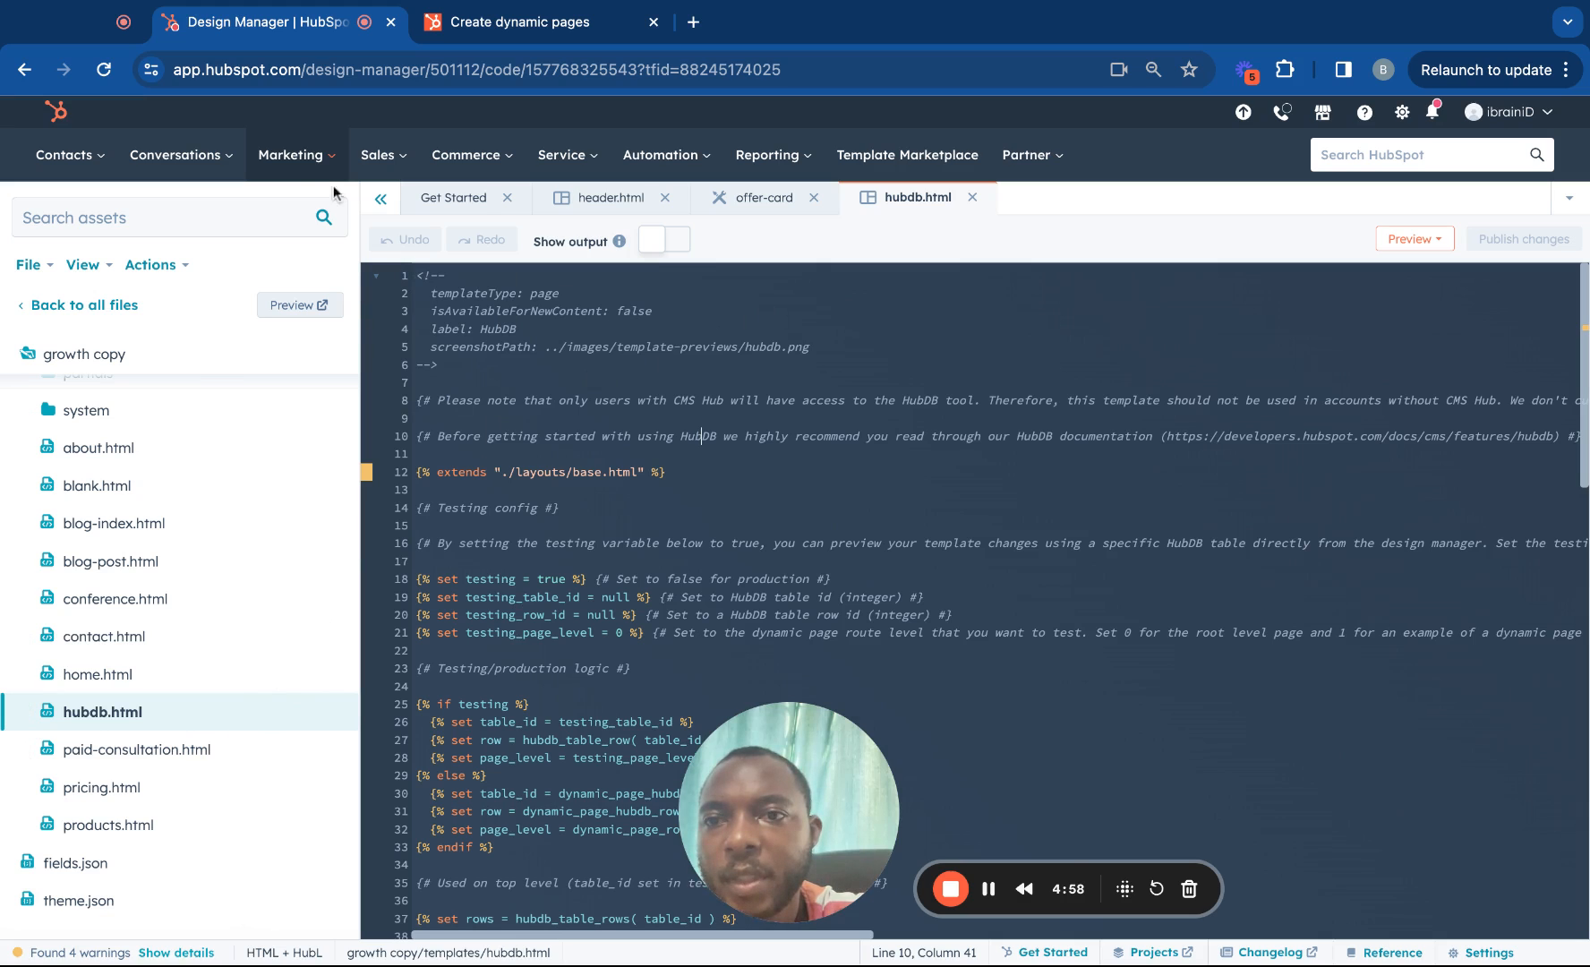
pyautogui.rightClick(216, 725)
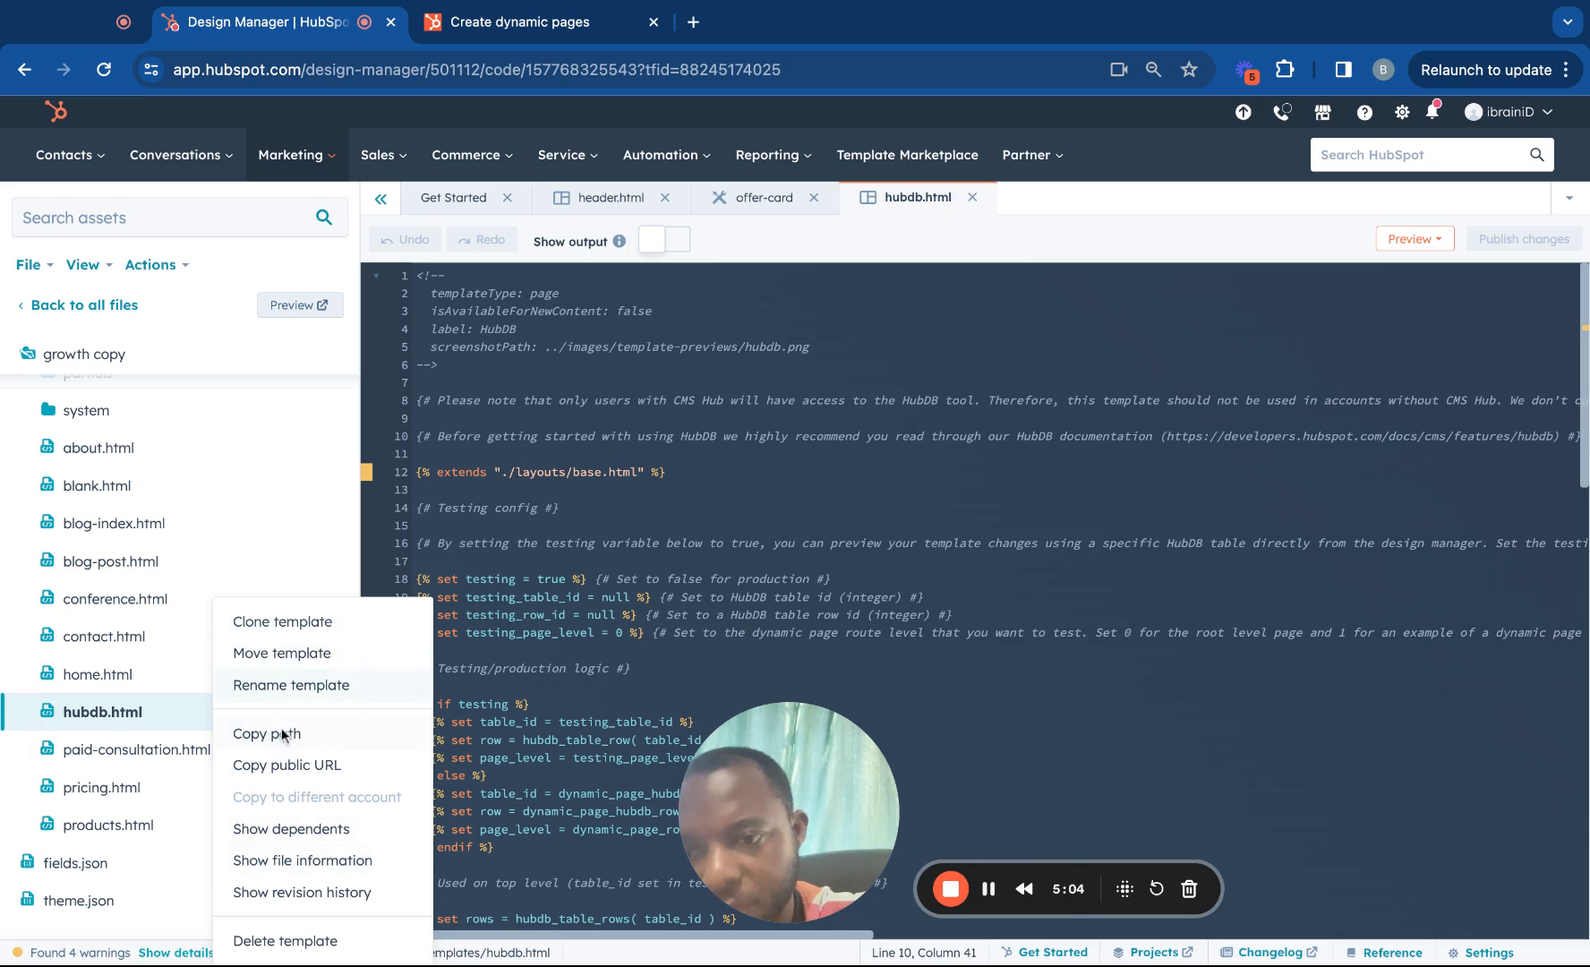
pyautogui.click(545, 632)
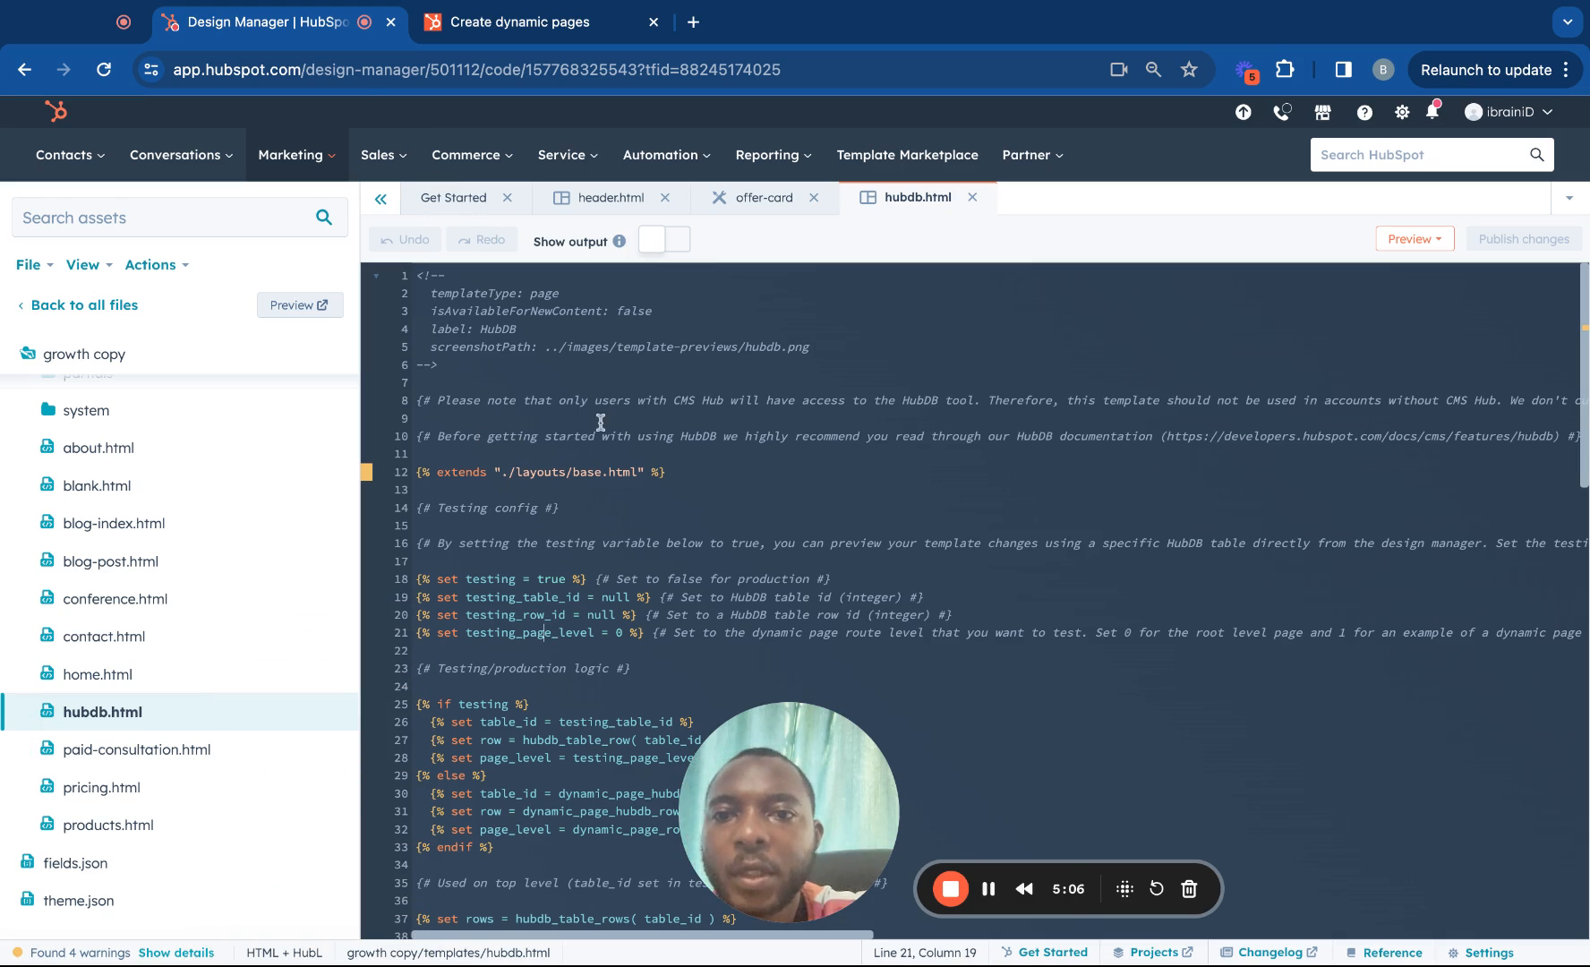
# Create a new website page named "Apple Products" from the Website Pages area.
pyautogui.click(331, 160)
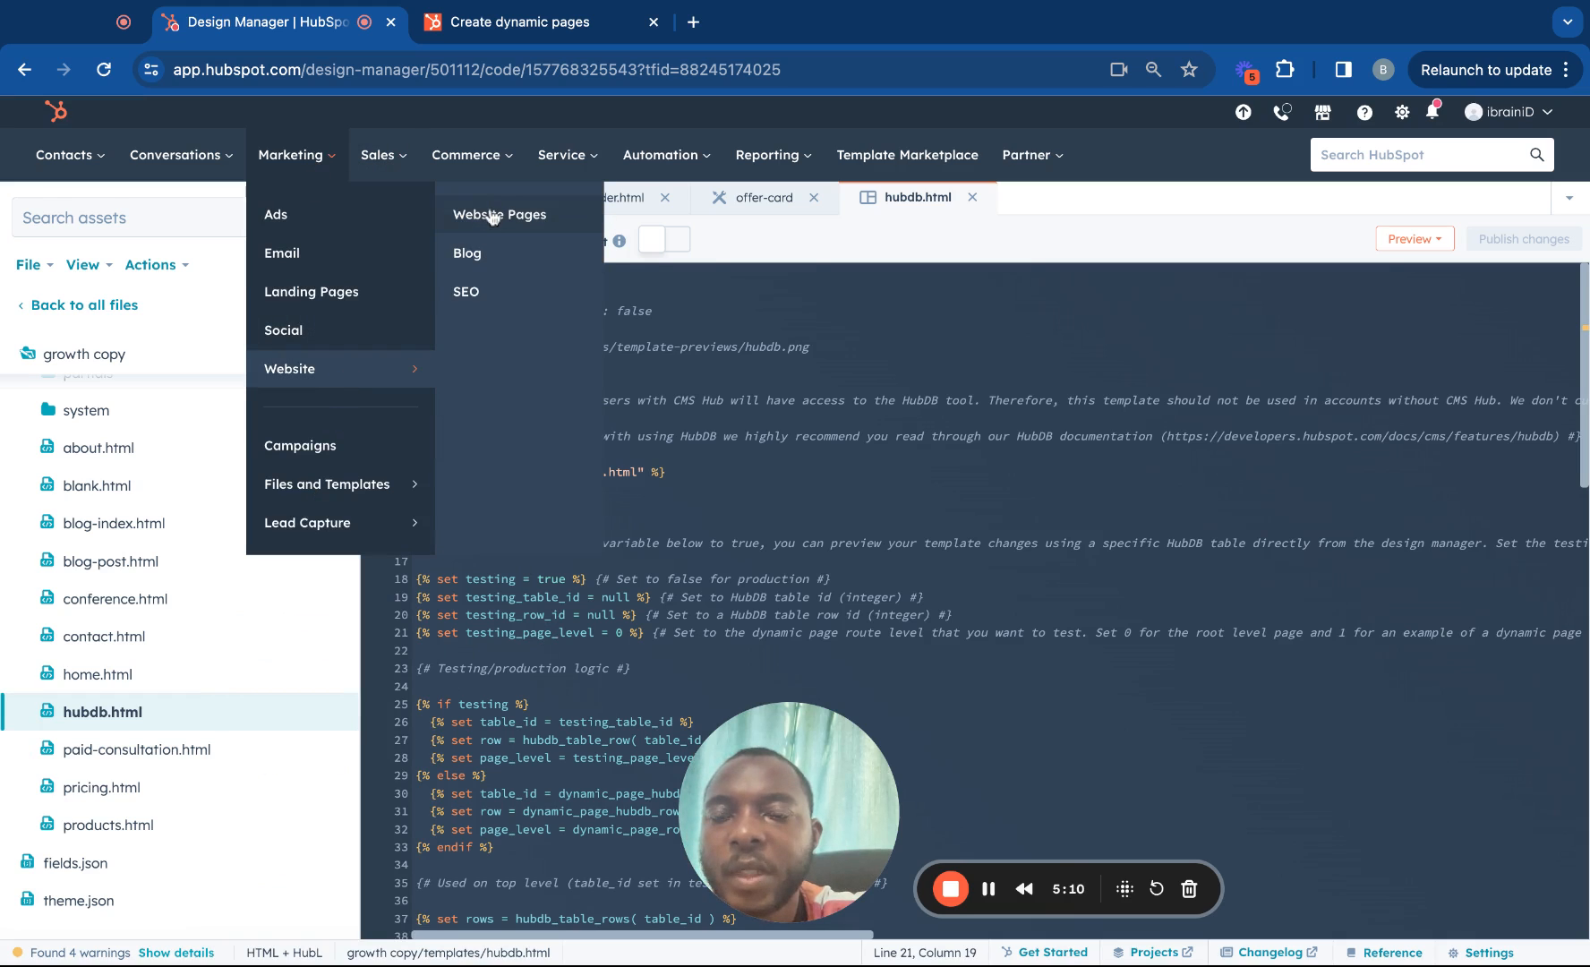
pyautogui.click(494, 217)
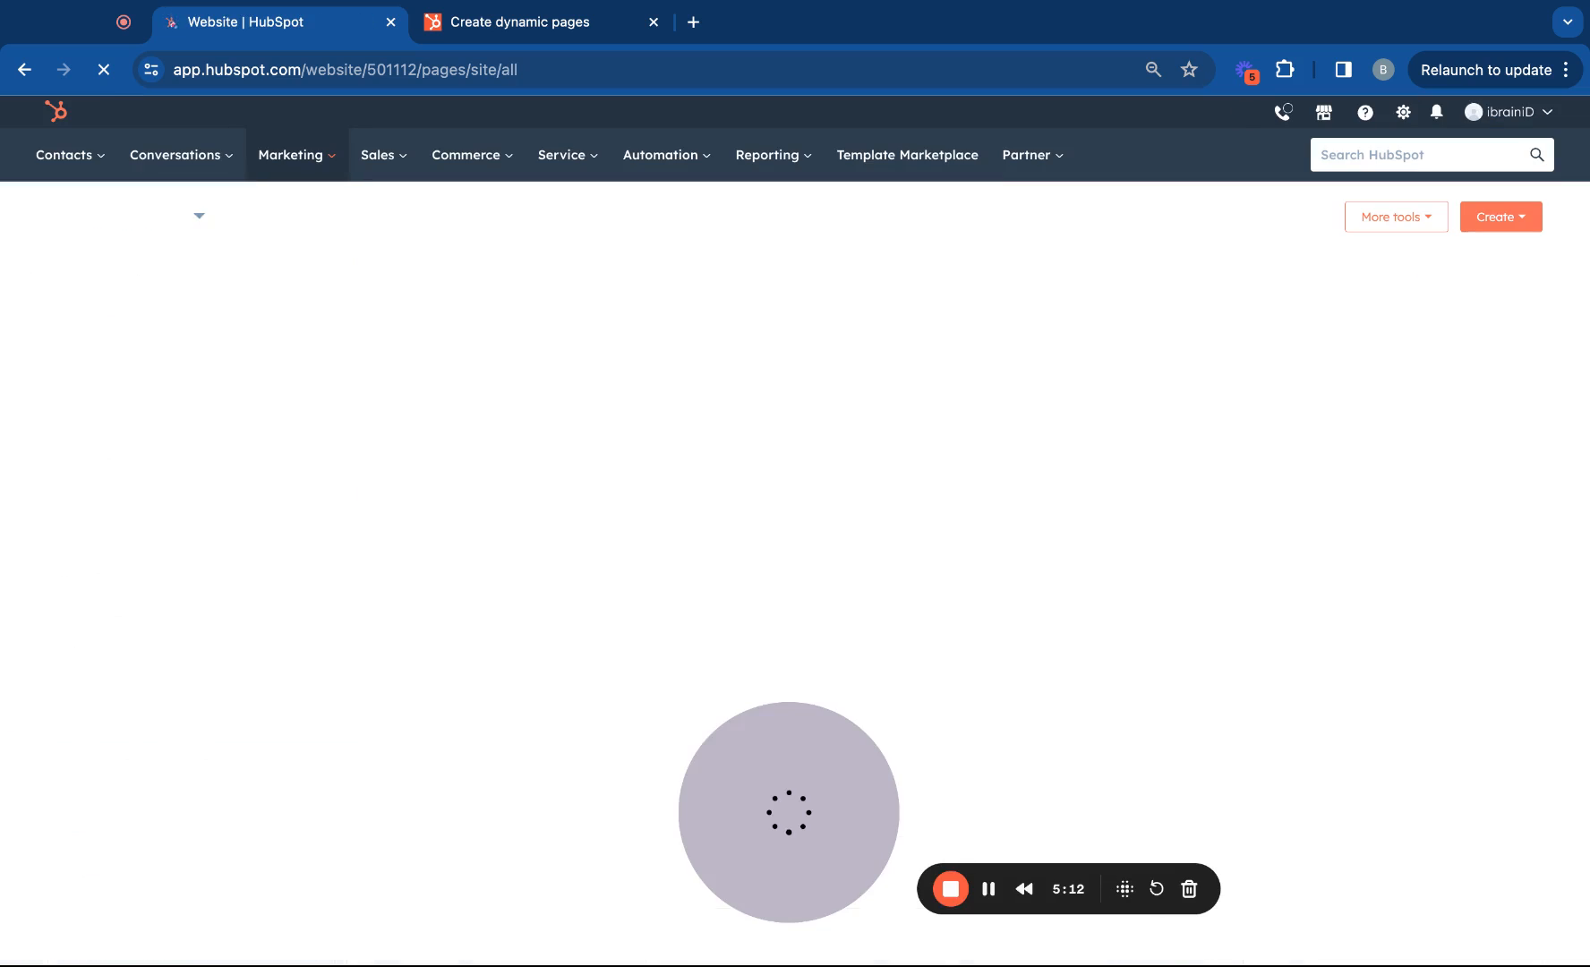
pyautogui.click(1496, 217)
pyautogui.click(1468, 259)
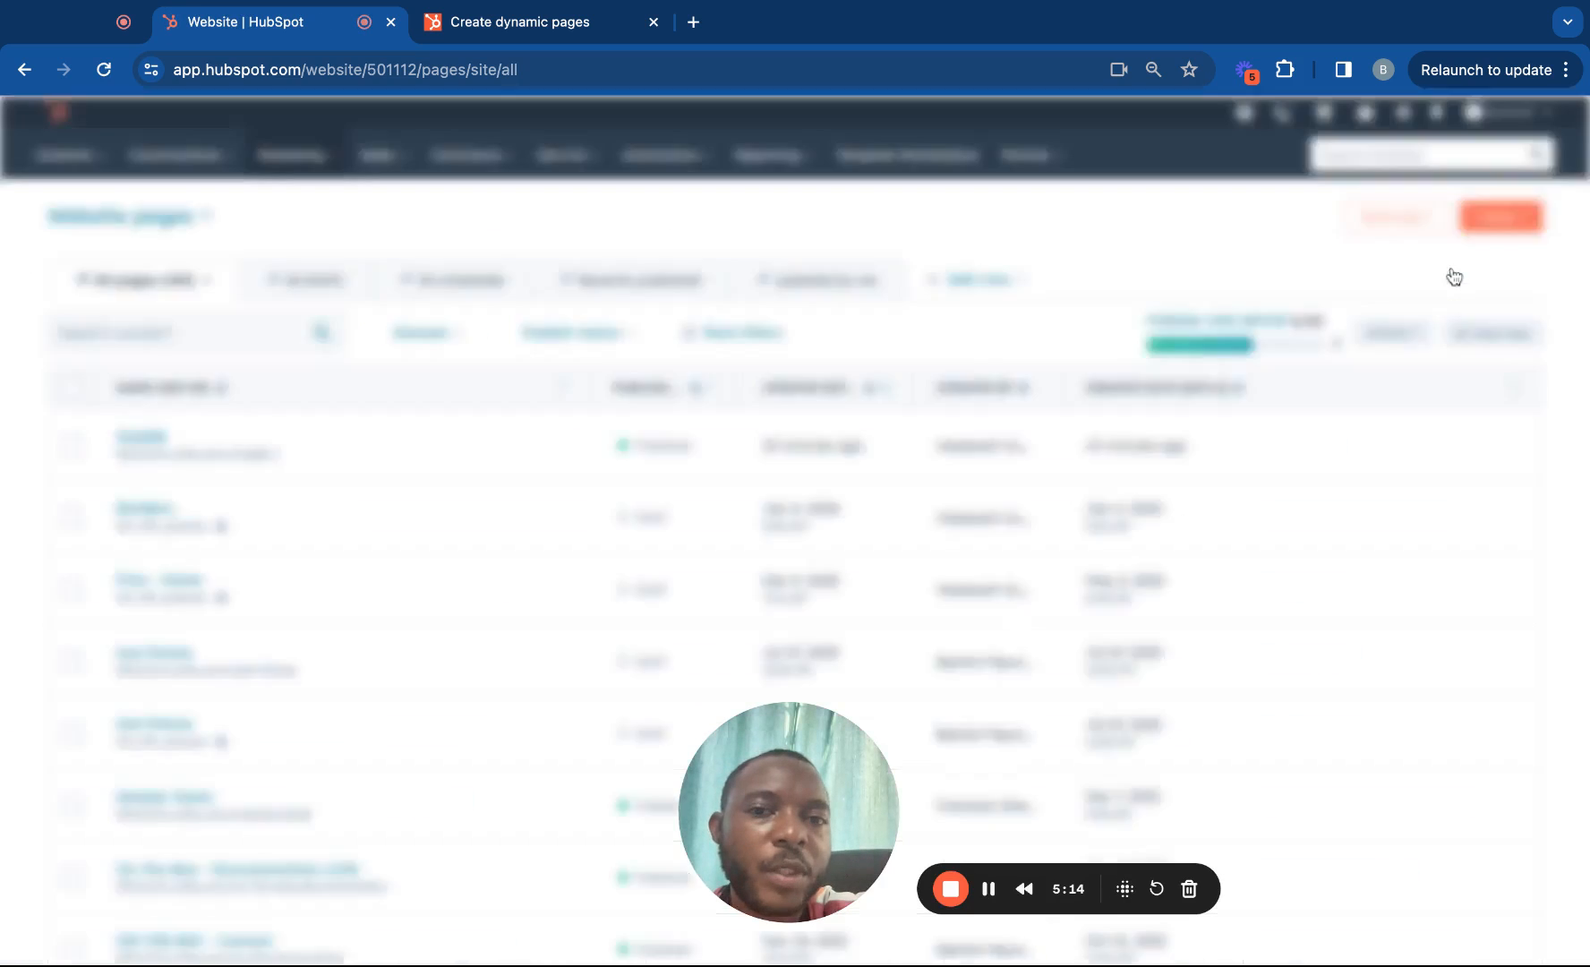
pyautogui.click(703, 377)
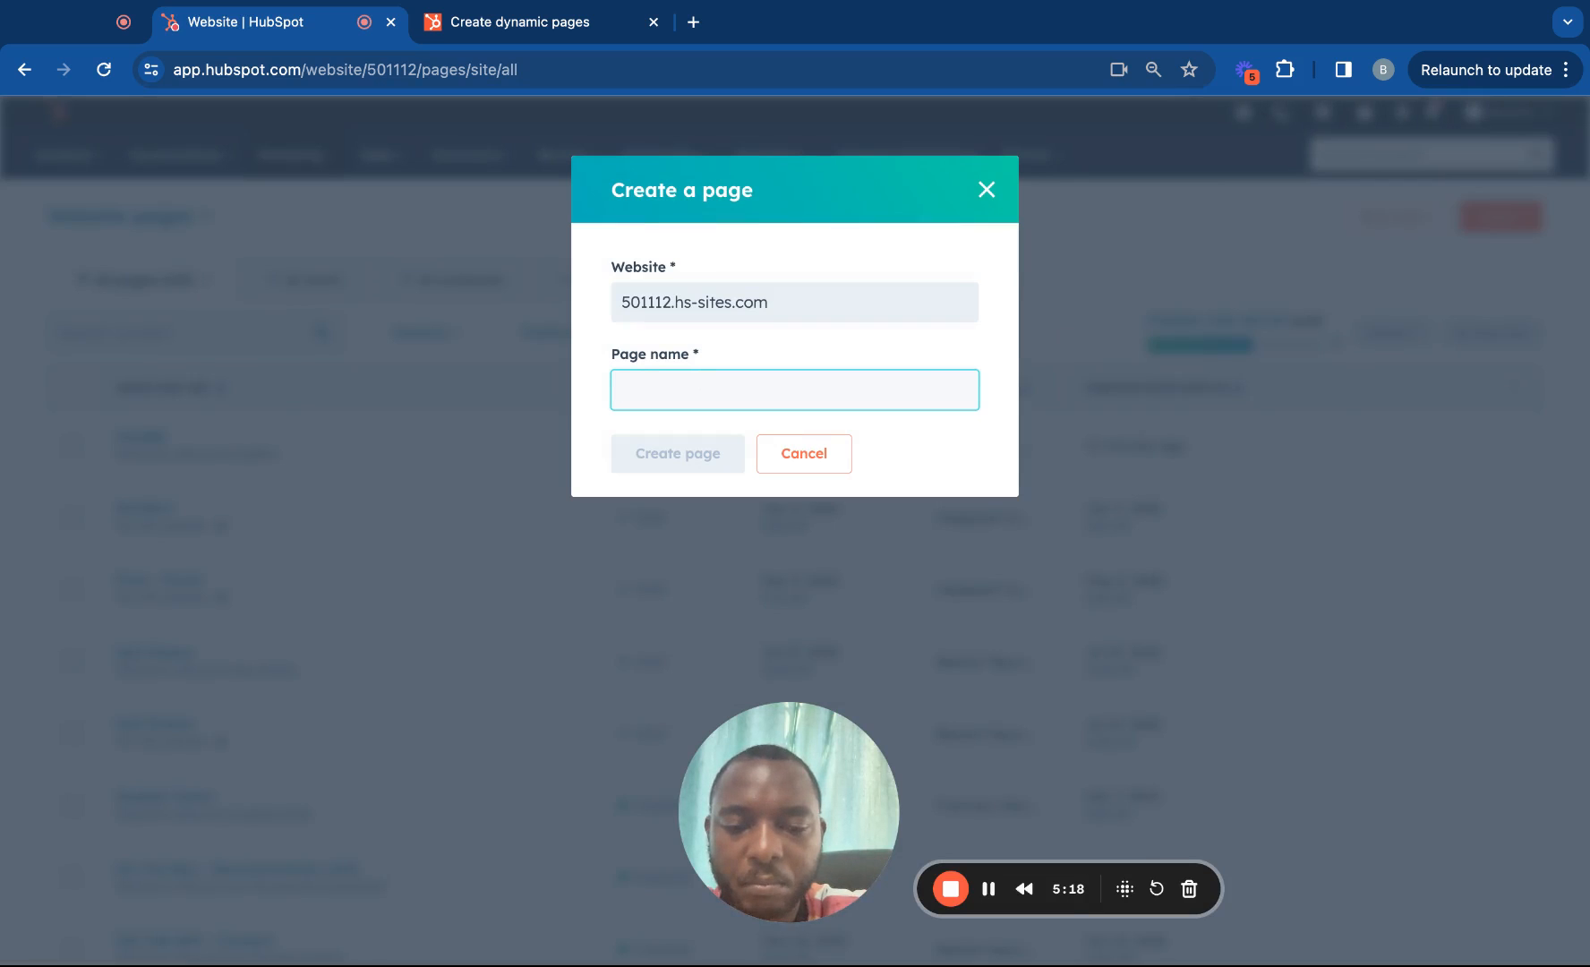
pyautogui.write('Apple Products')
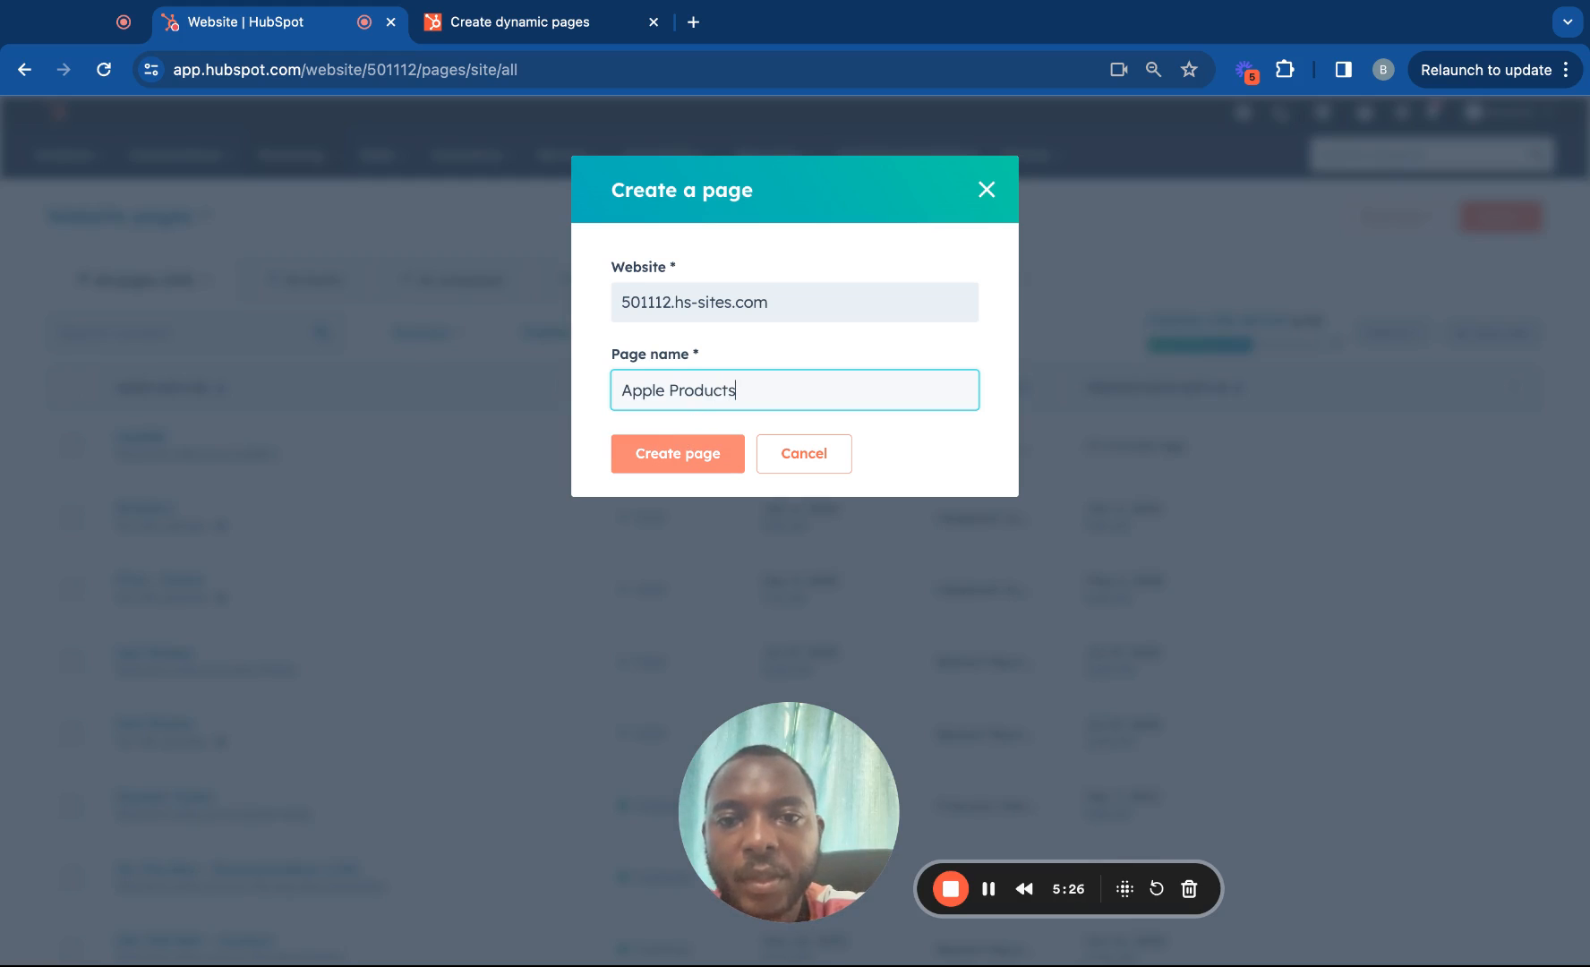
pyautogui.click(677, 453)
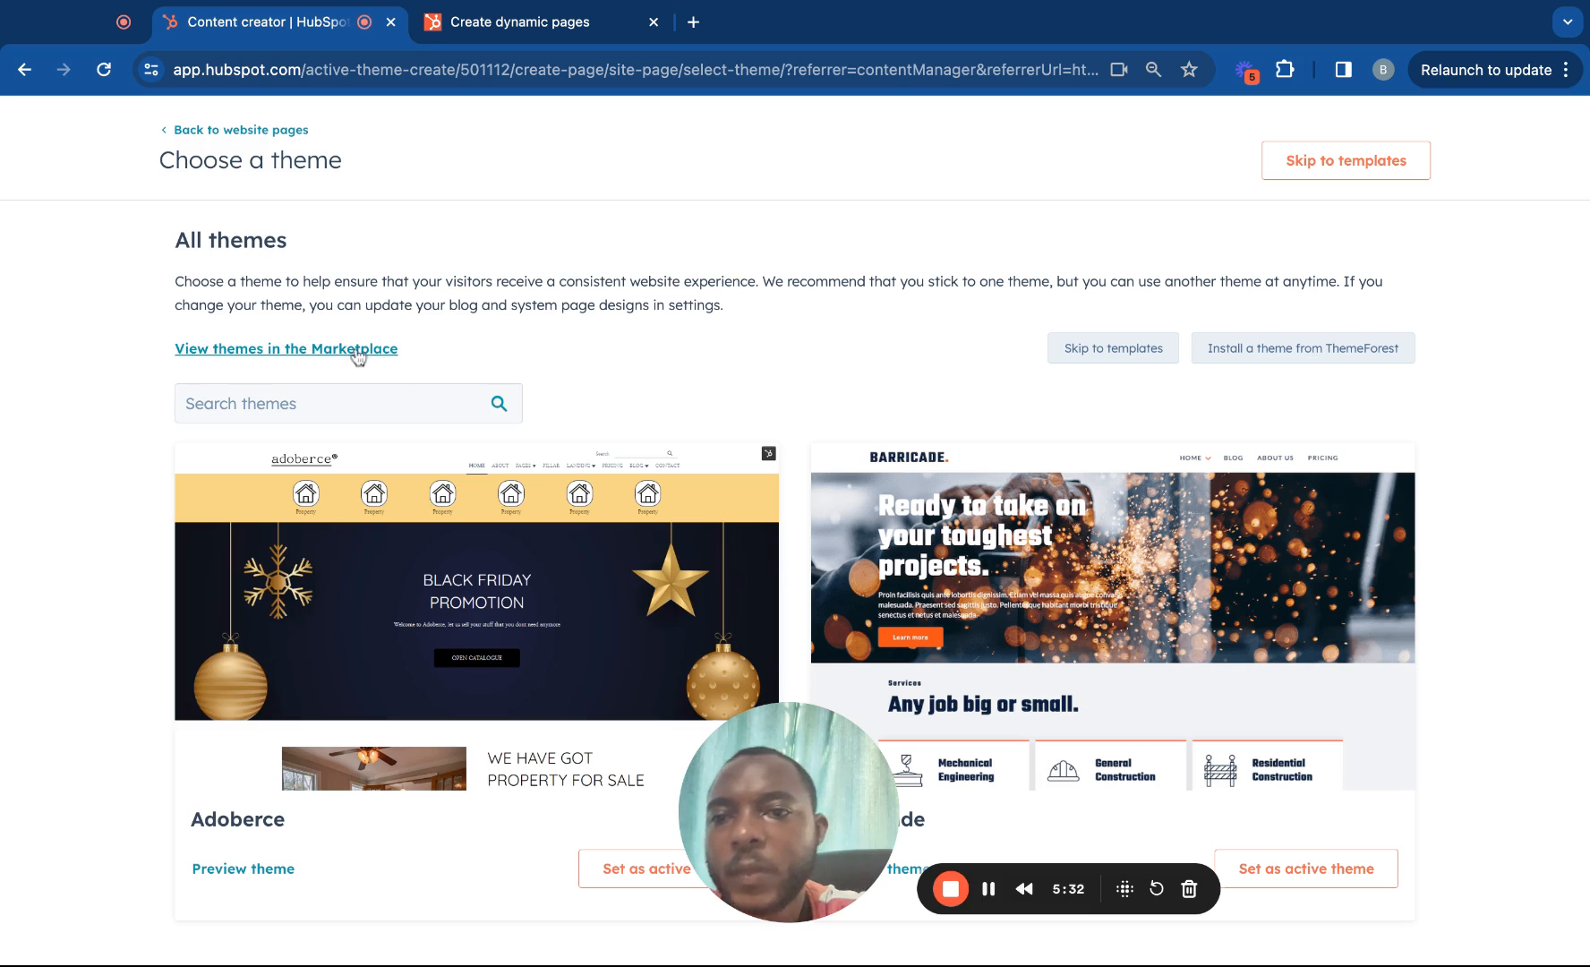
# Search the themes for "growth copy" and set that theme as the active theme for the new page.
pyautogui.scroll(-1, 618, 380)
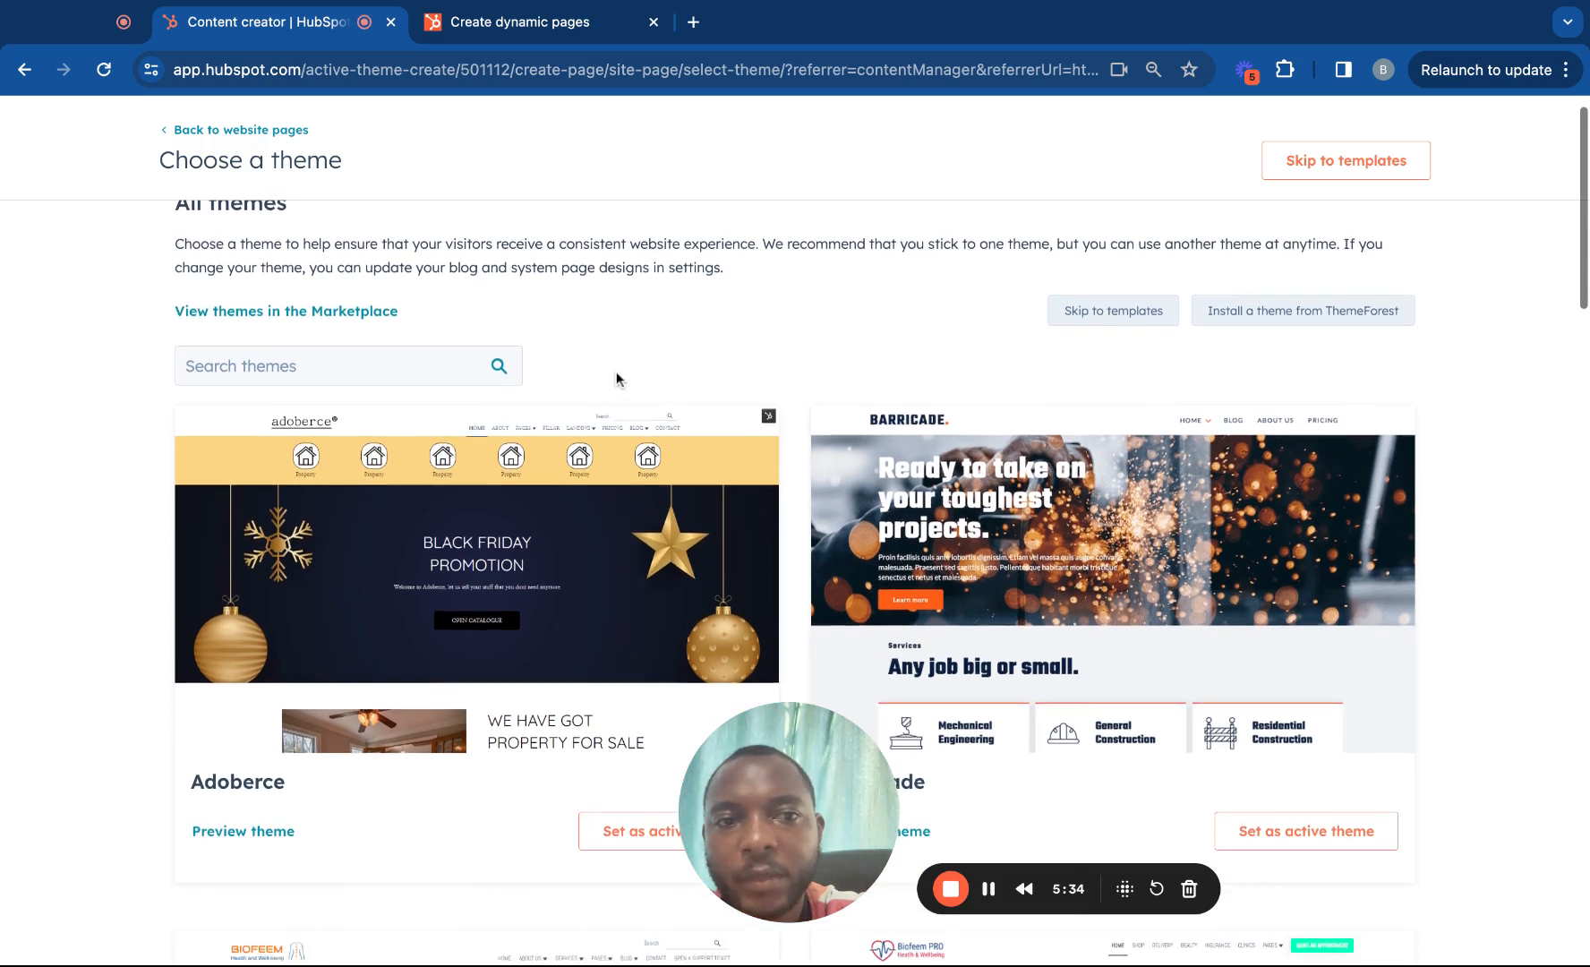
pyautogui.scroll(1, 618, 379)
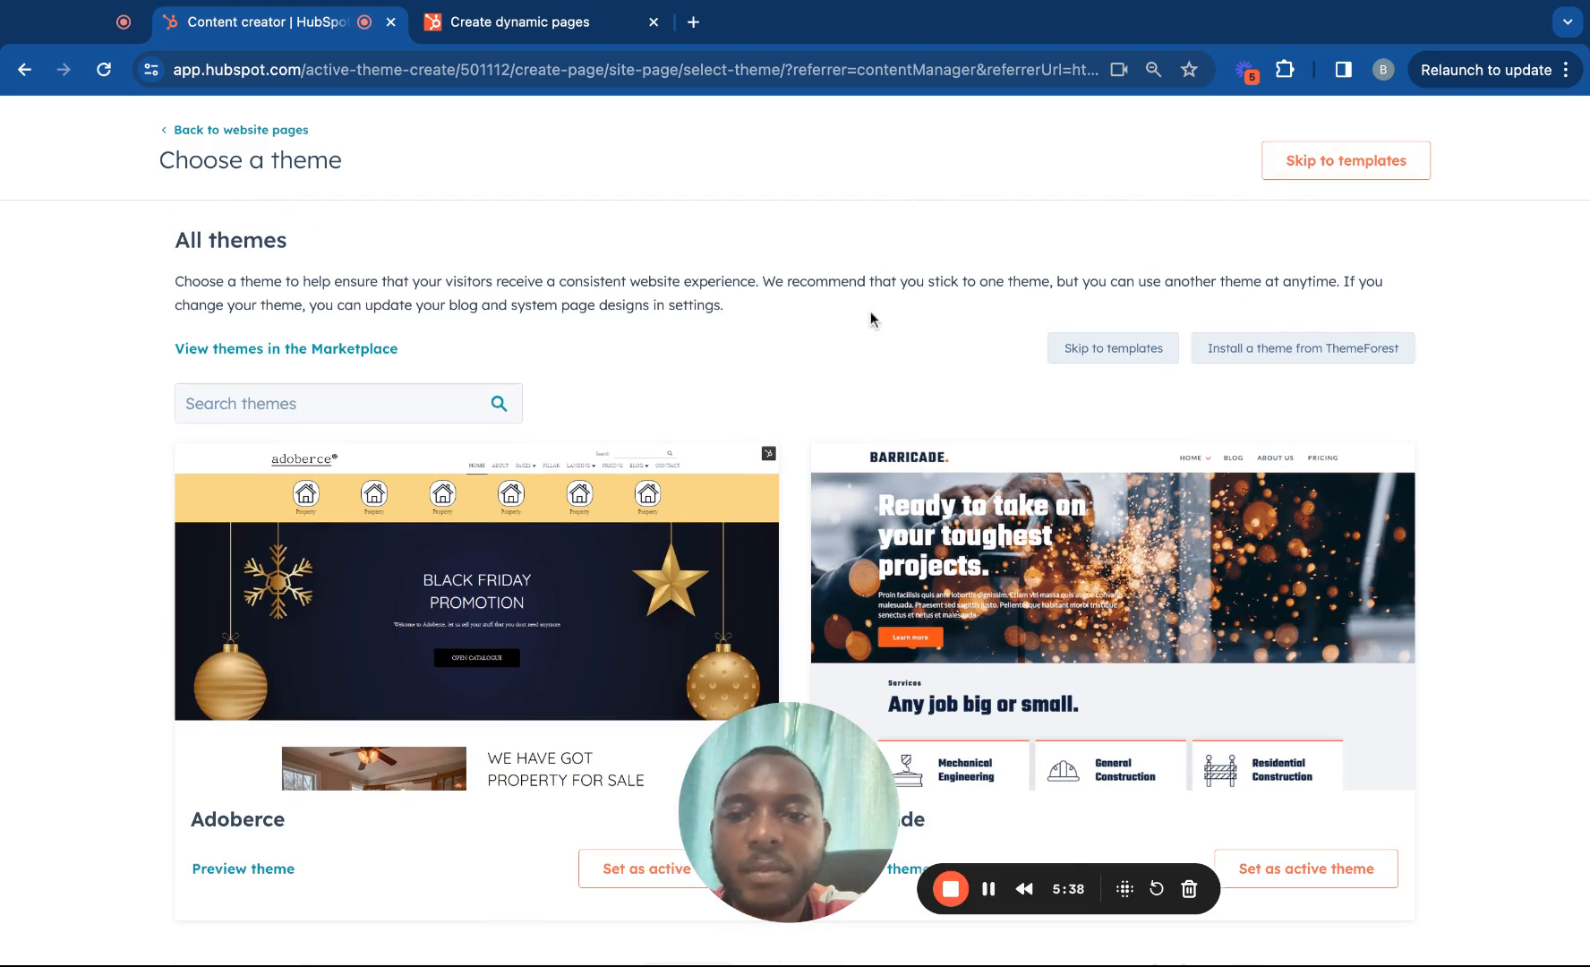
pyautogui.click(441, 415)
pyautogui.click(476, 353)
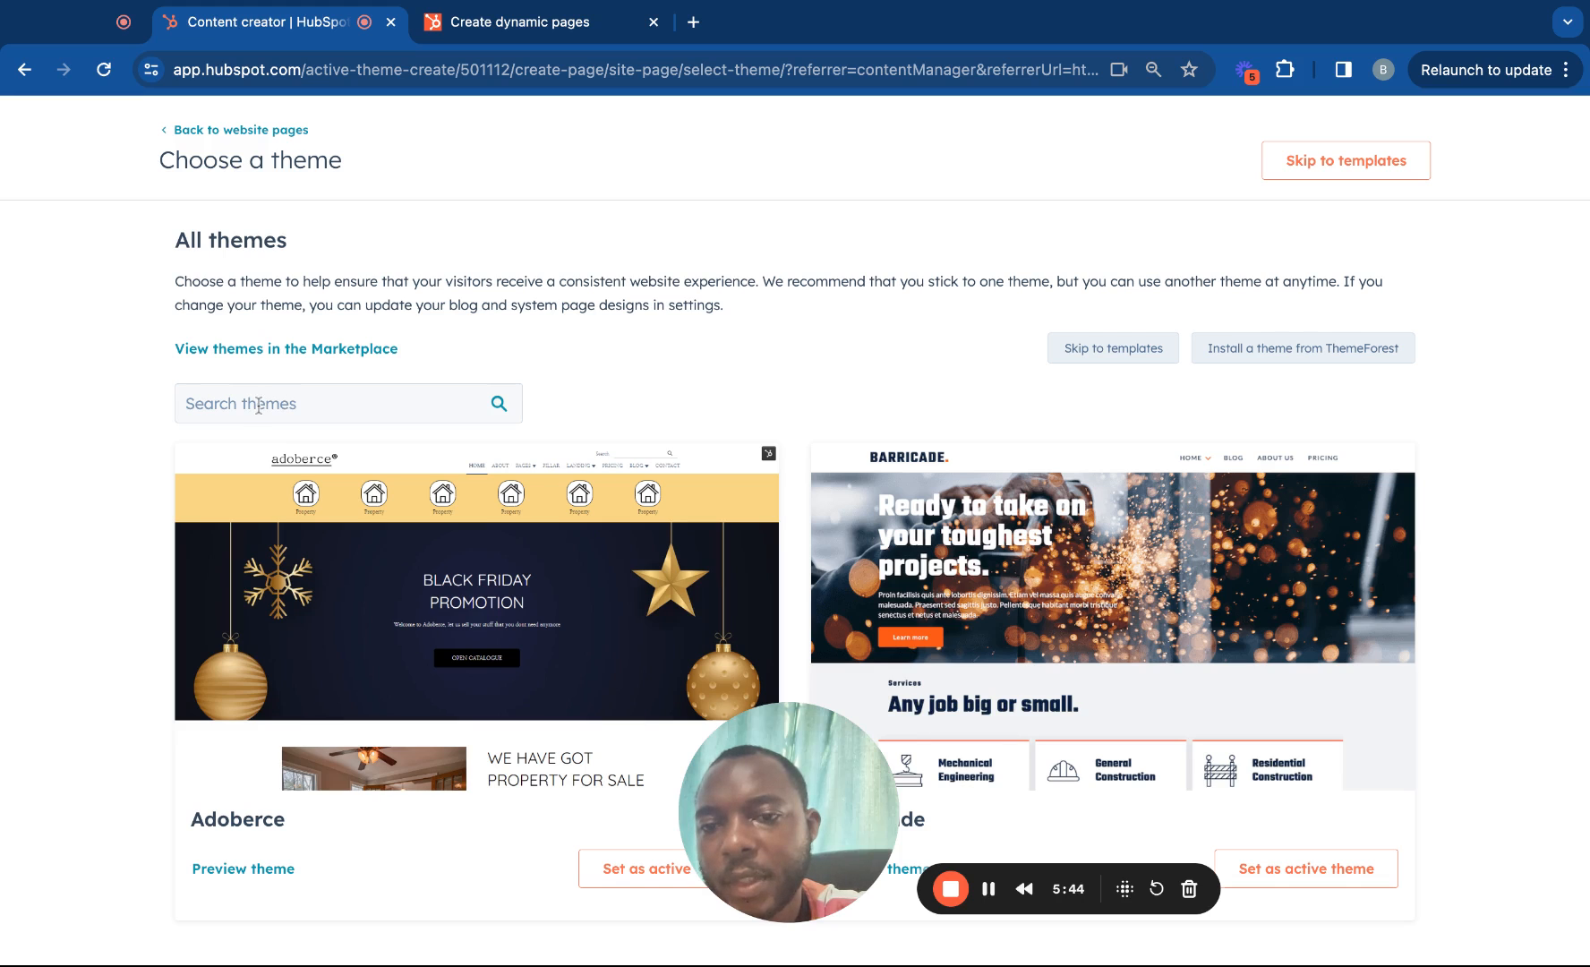
pyautogui.scroll(-1, 259, 406)
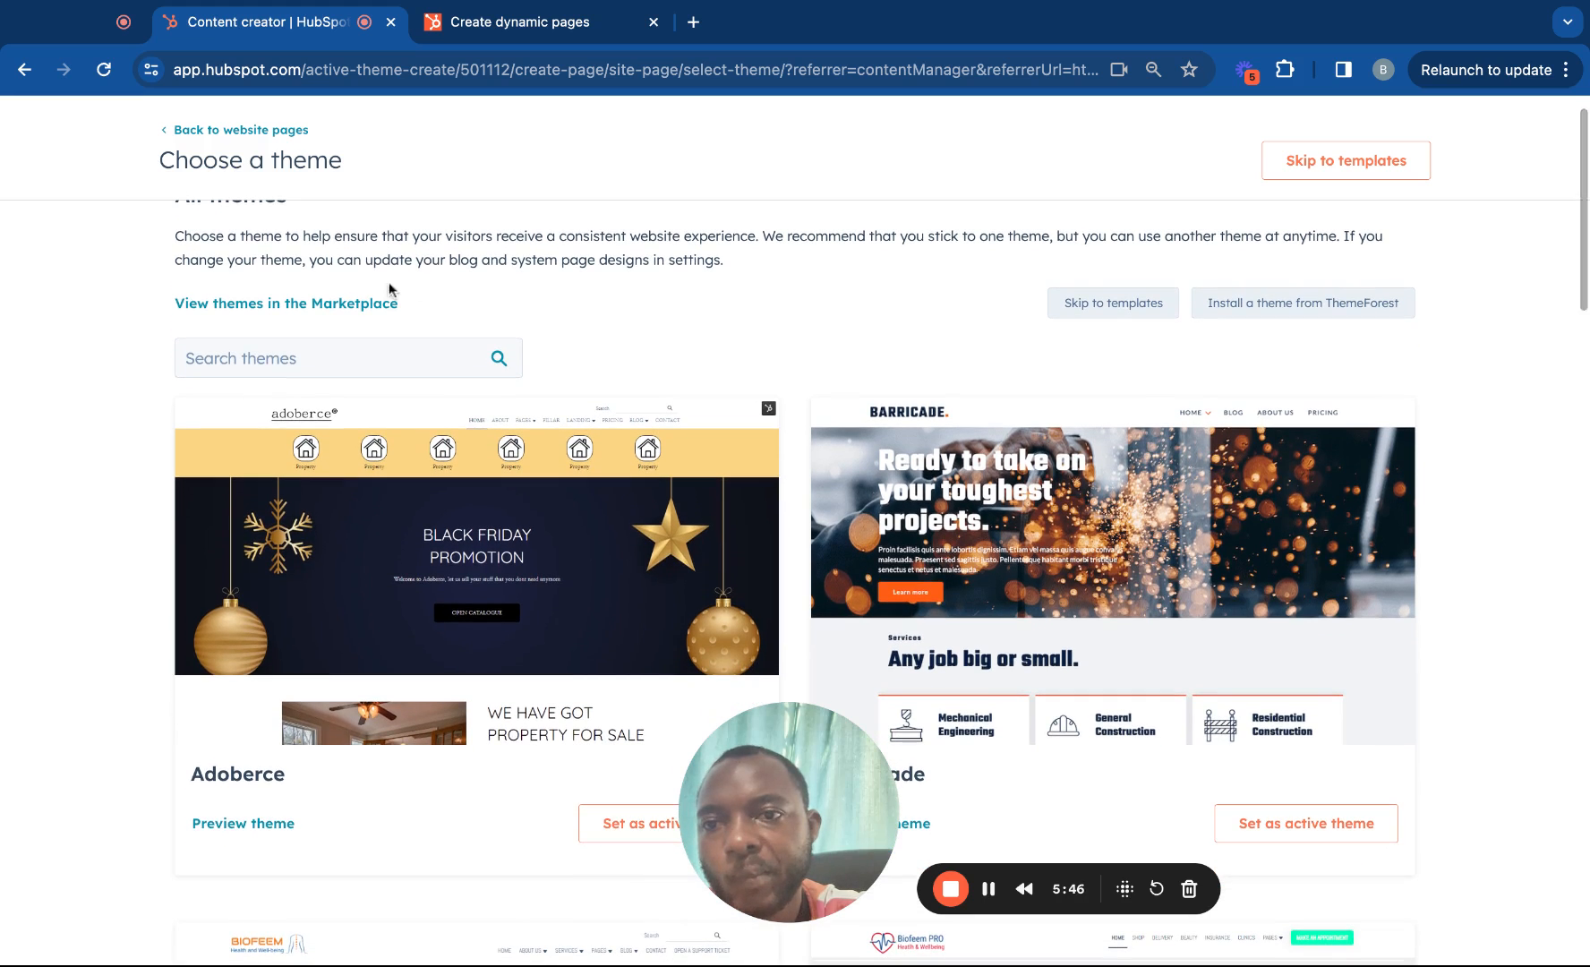
pyautogui.click(342, 360)
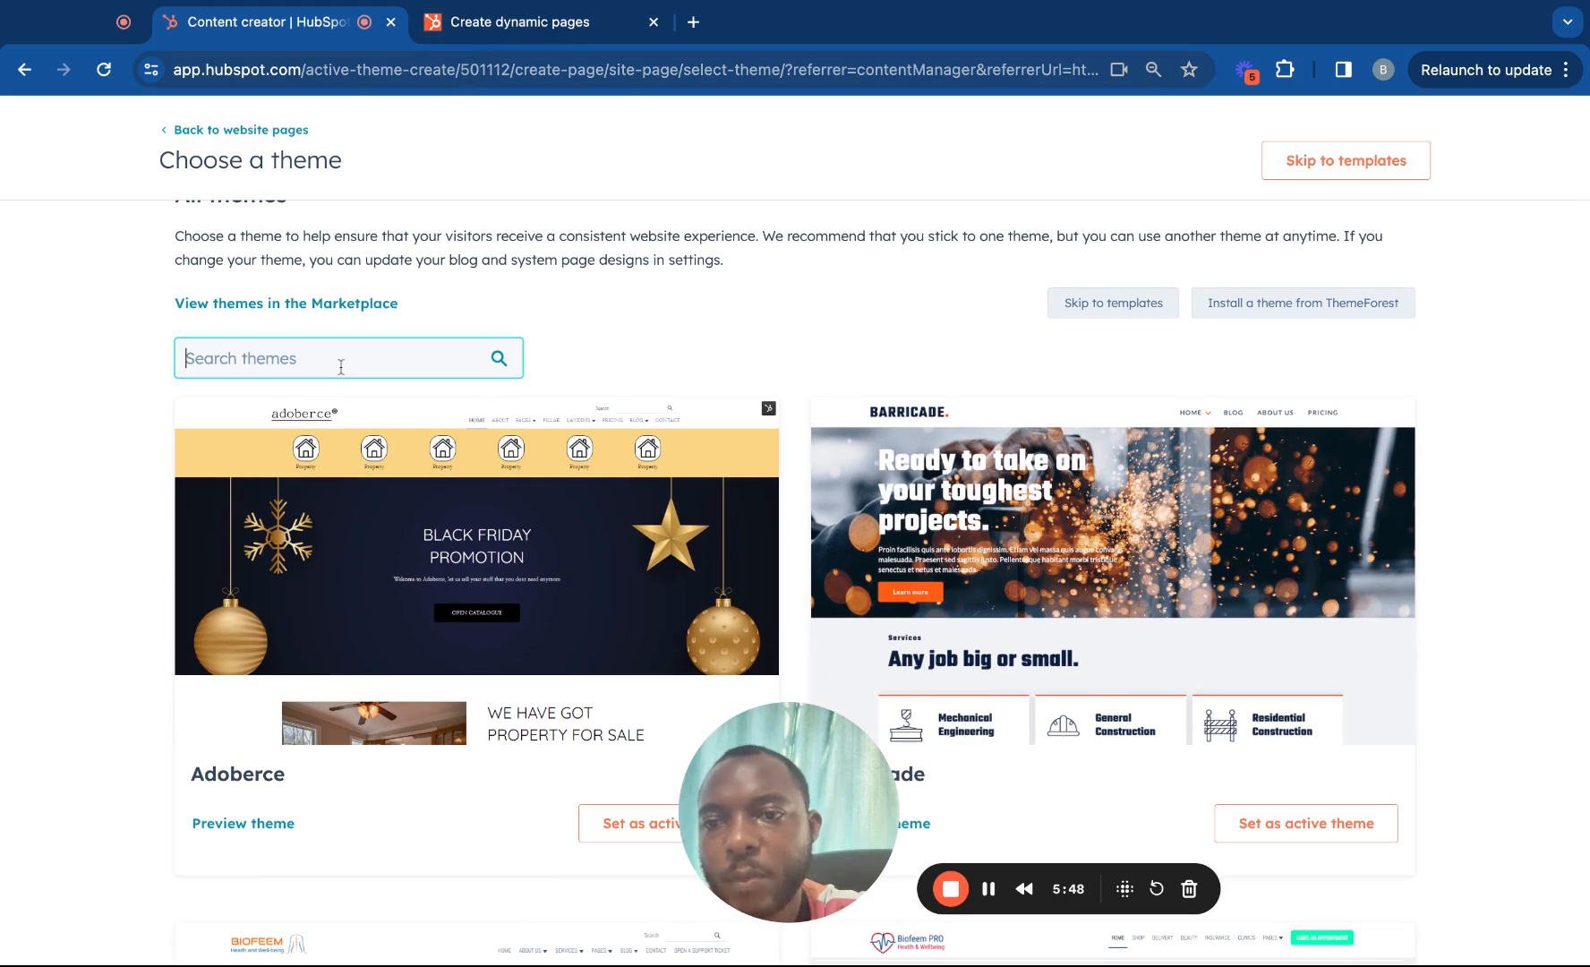
pyautogui.write('growth copy')
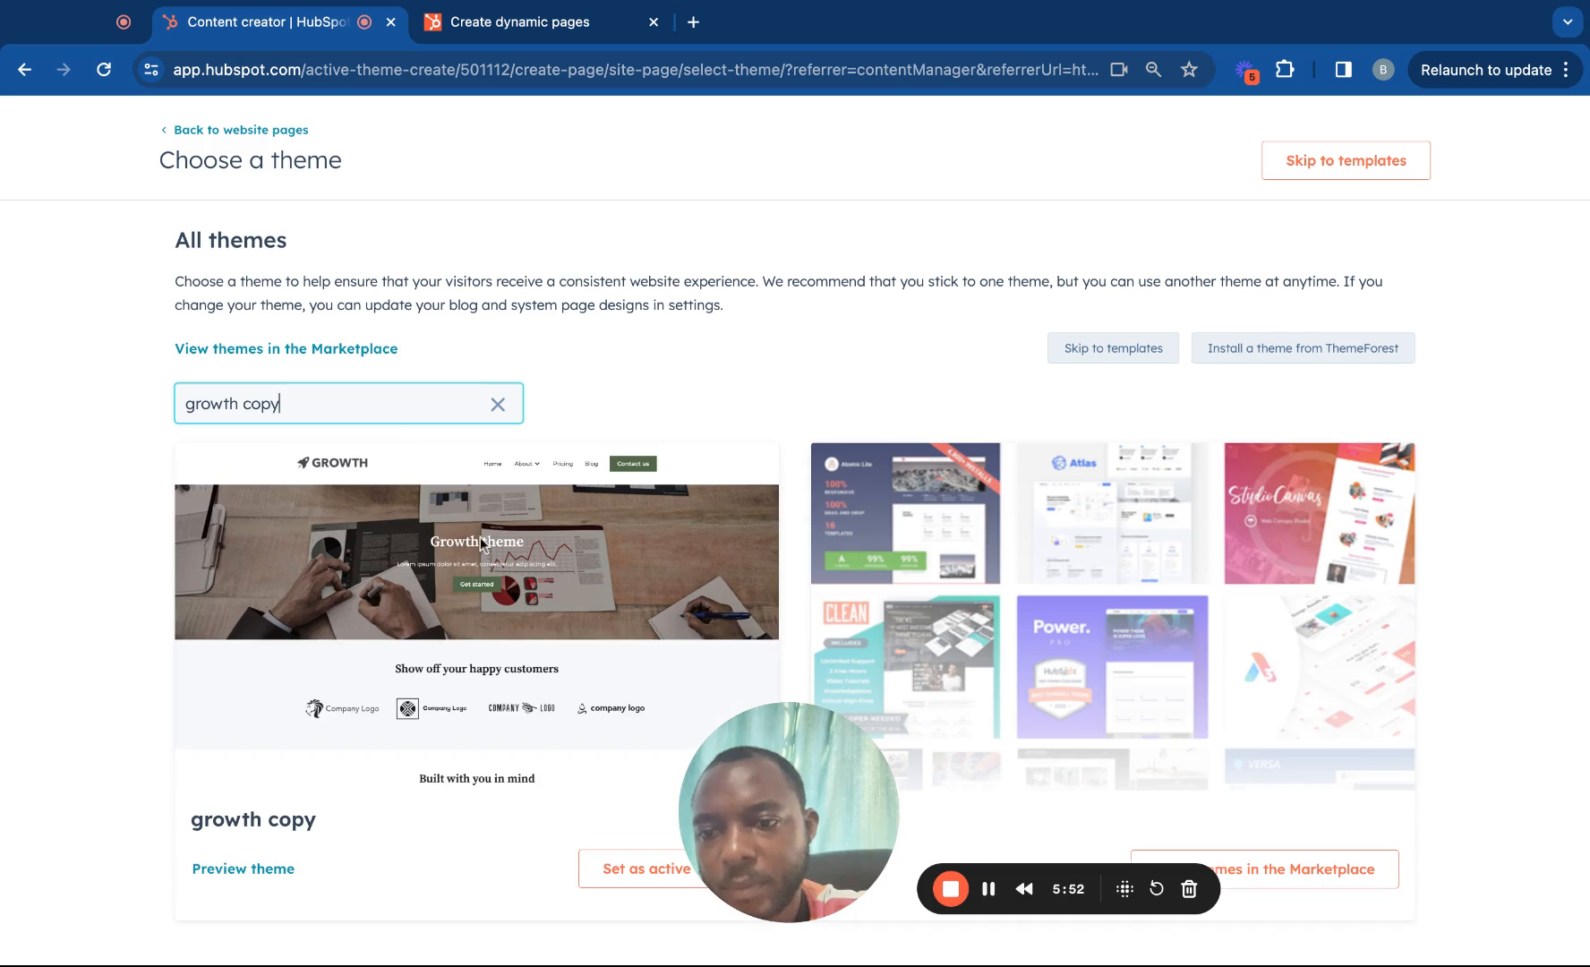
pyautogui.moveTo(724, 742); pyautogui.dragTo(1069, 777)
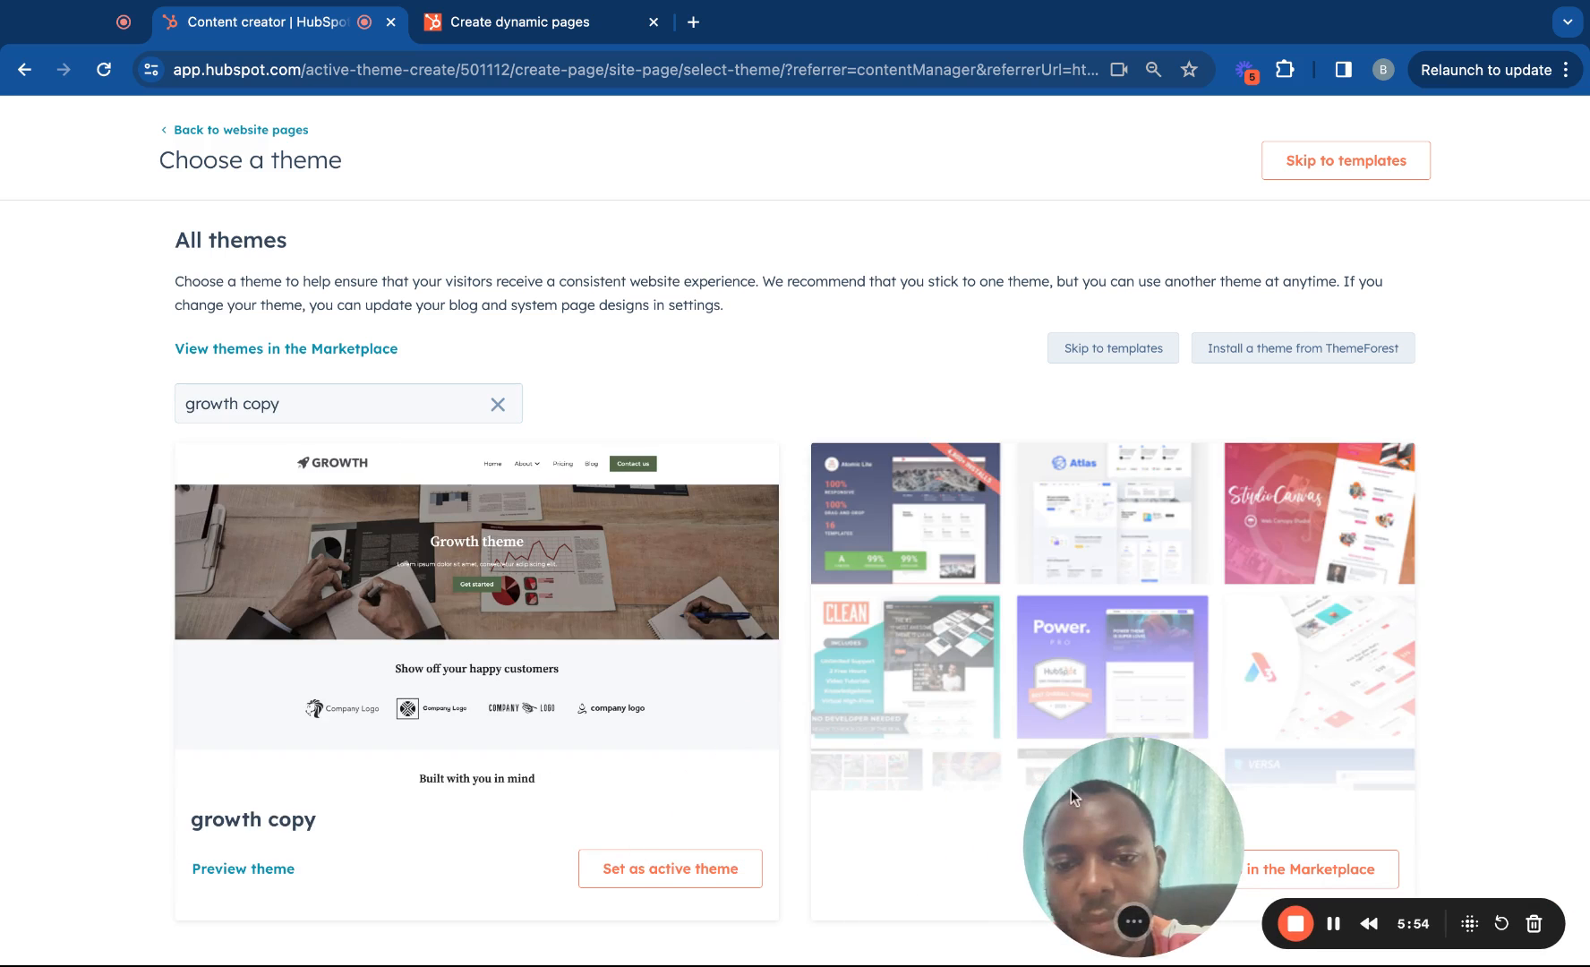
pyautogui.click(683, 882)
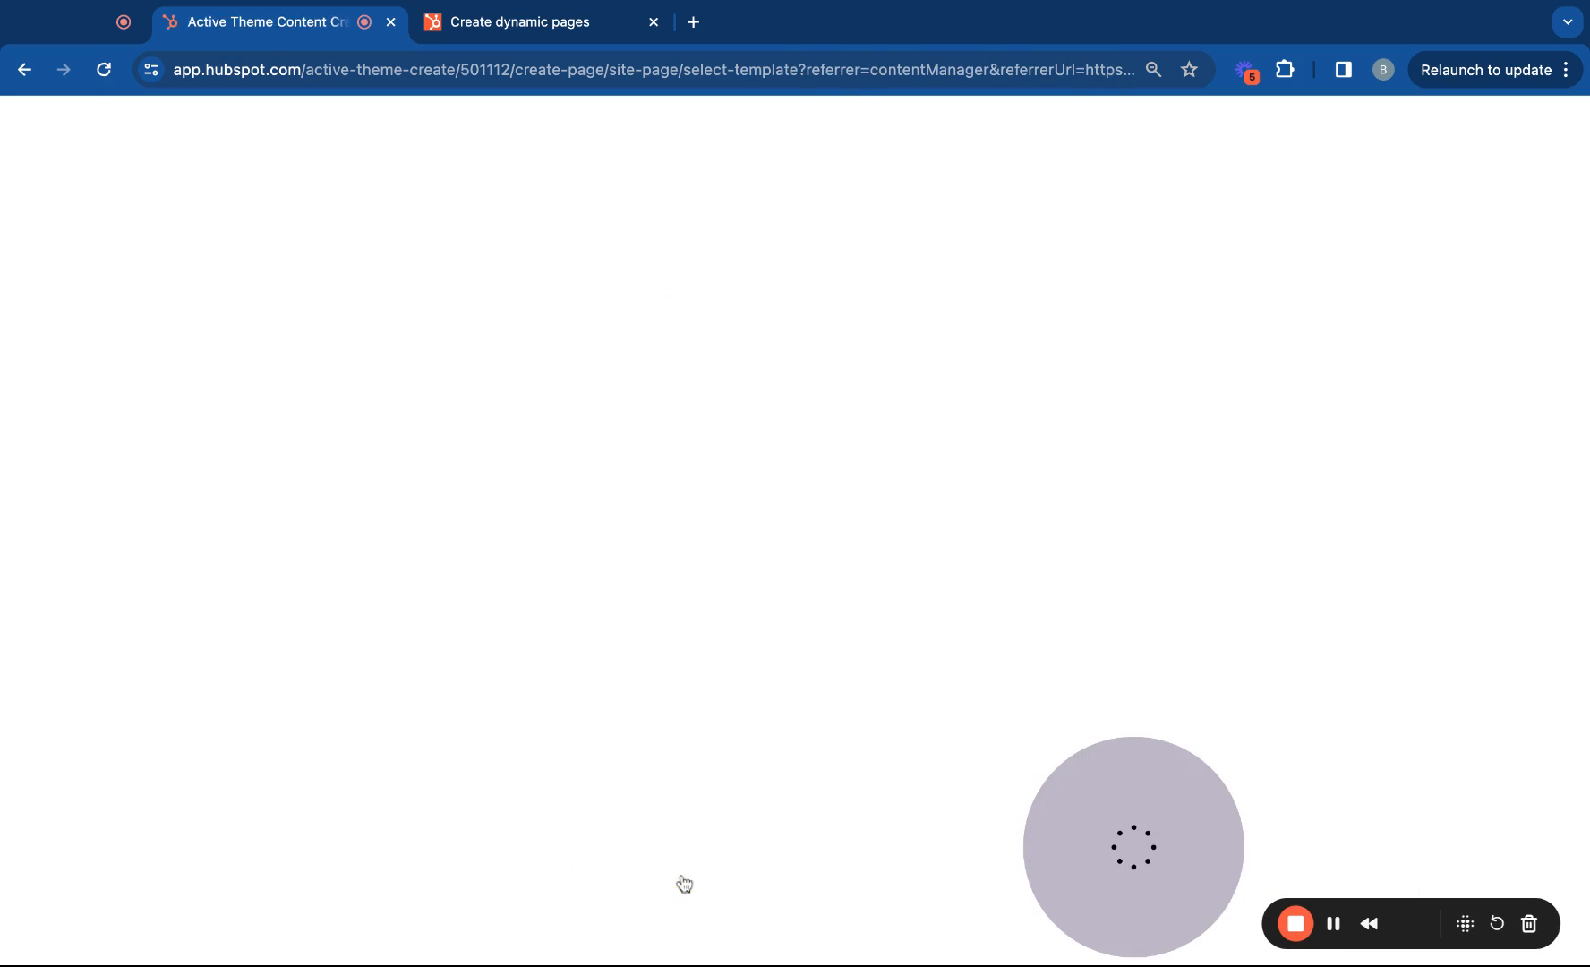
# Look through the growth copy theme's page templates for the HubDB template.
pyautogui.scroll(-10, 690, 455)
pyautogui.scroll(-3, 691, 463)
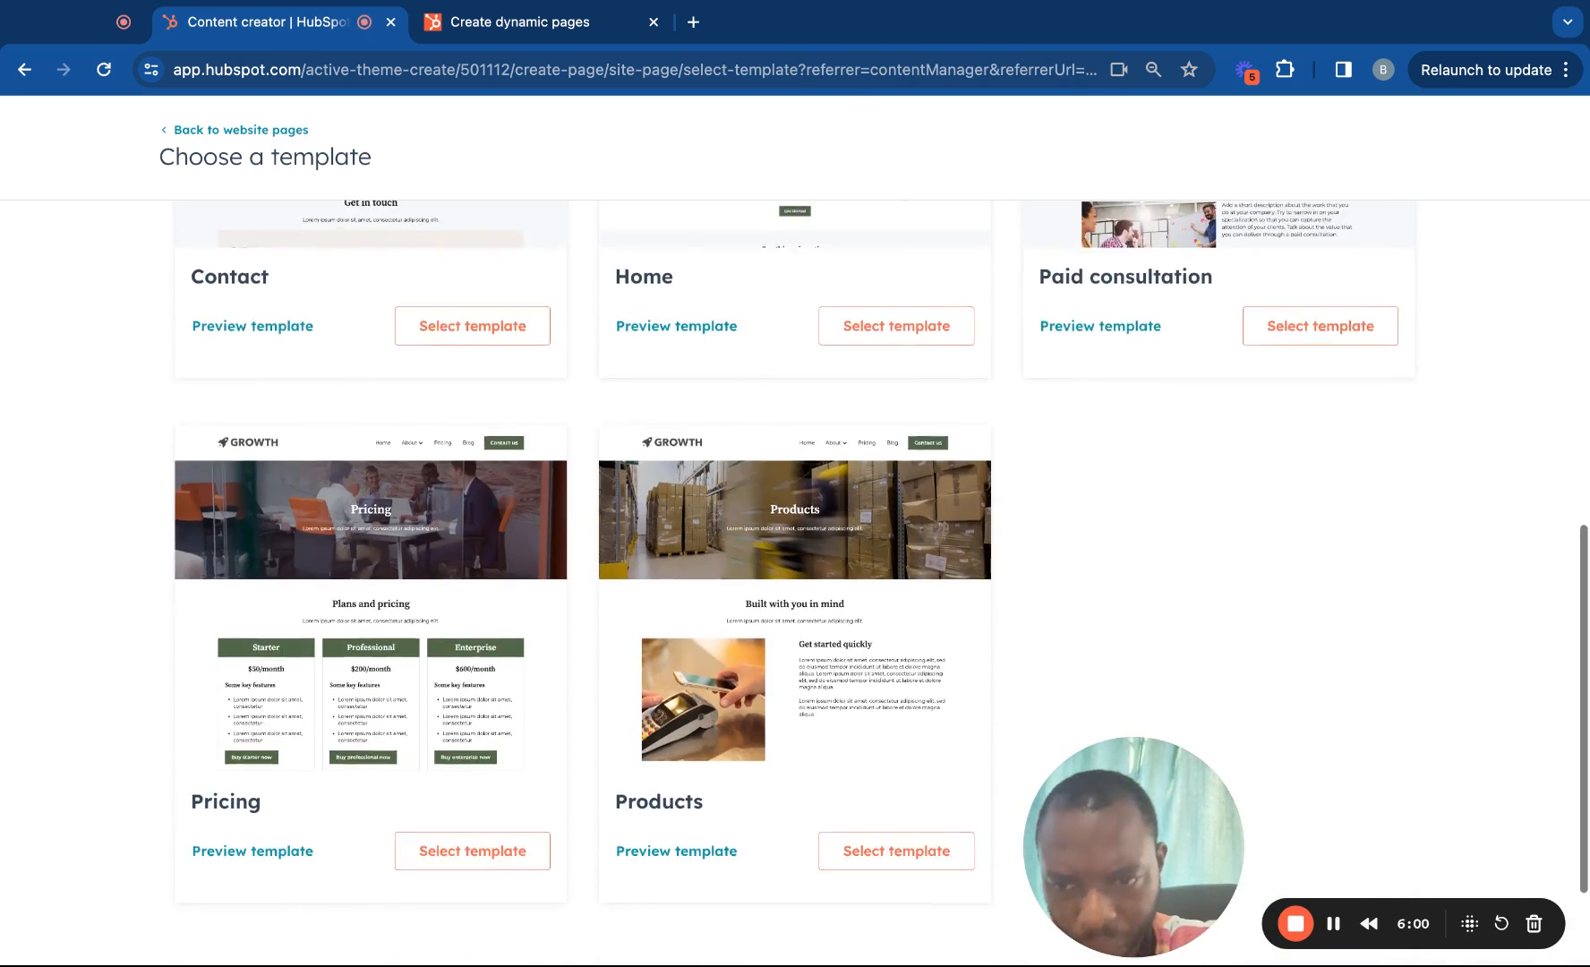
pyautogui.scroll(2, 694, 529)
pyautogui.scroll(10, 694, 529)
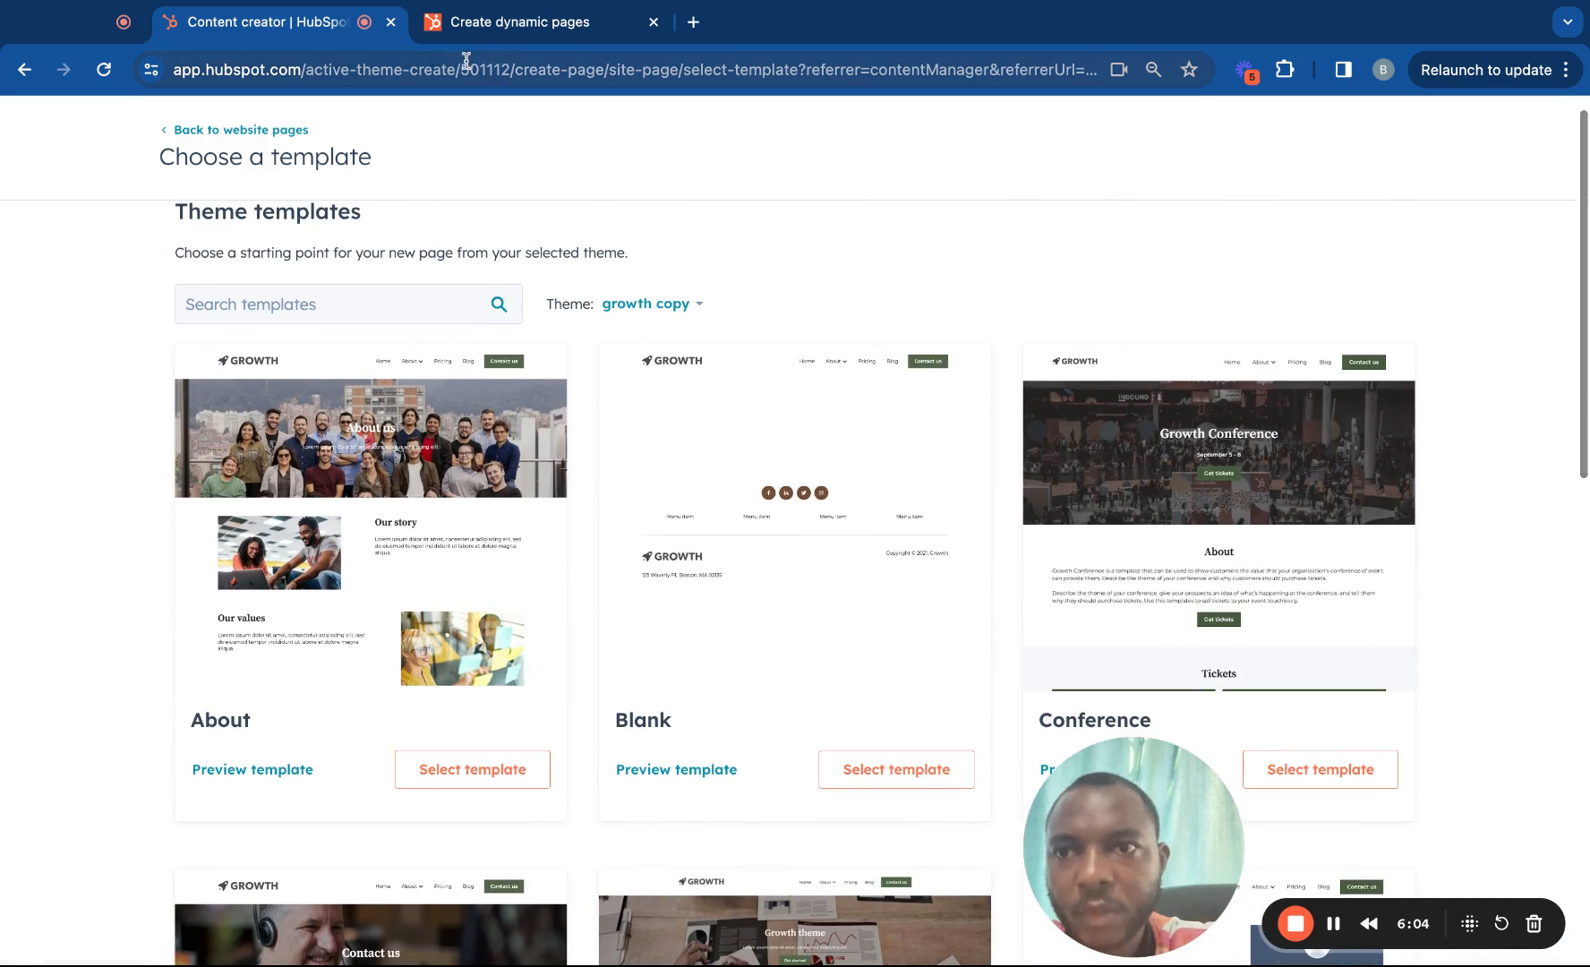
pyautogui.scroll(1, 368, 208)
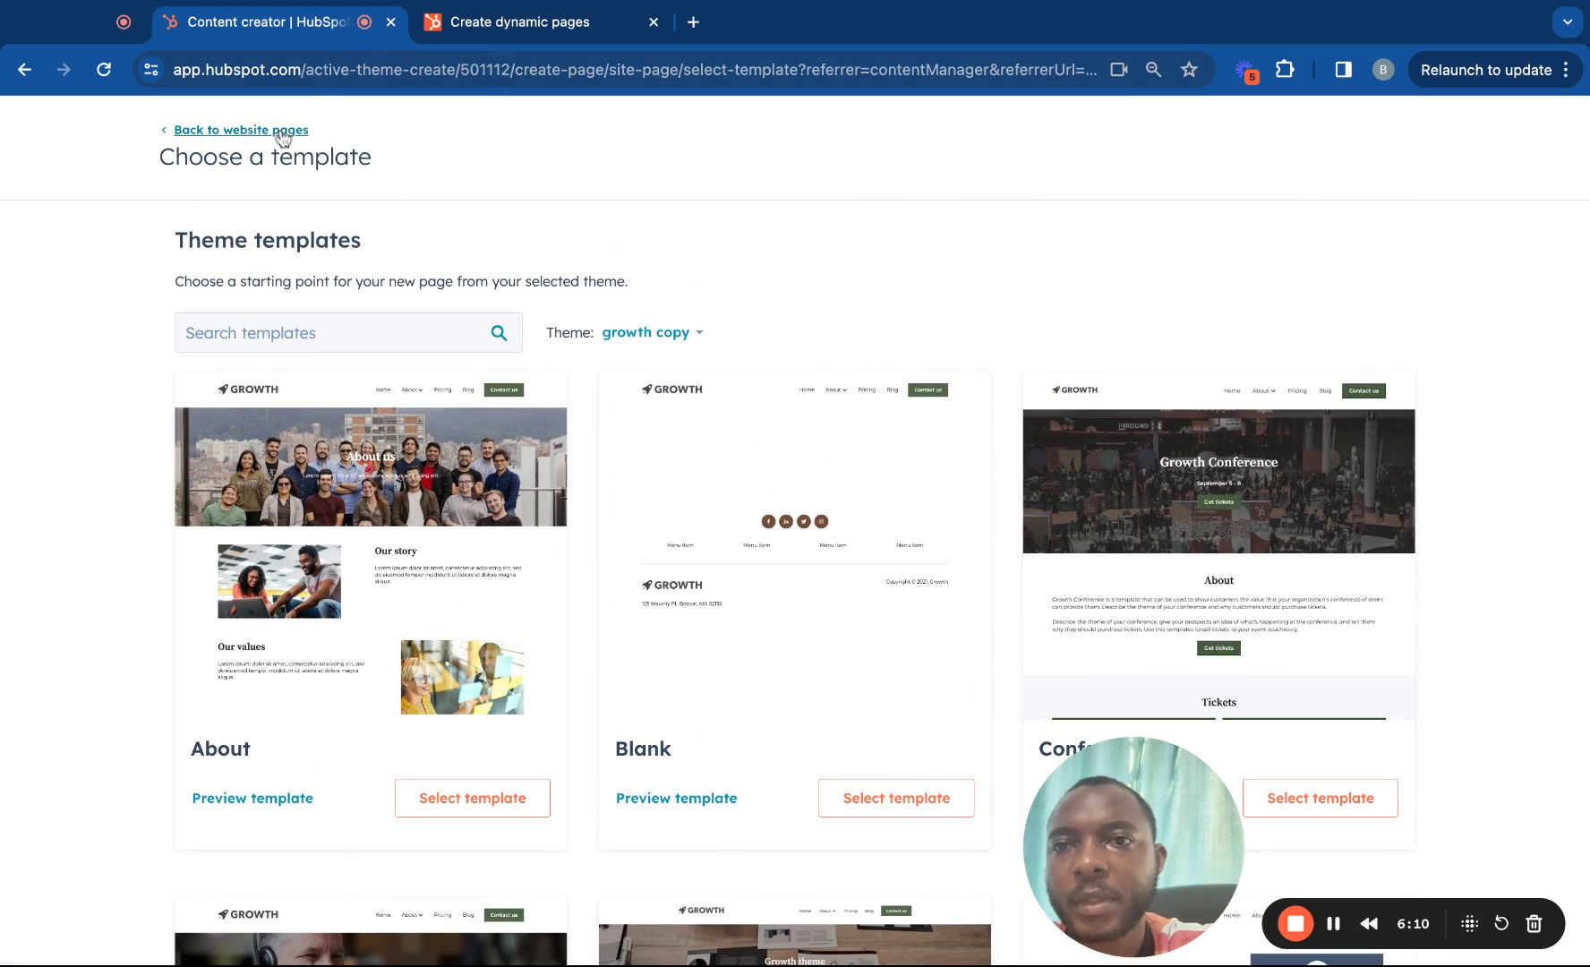
# Open a second copy of the template selection page in a new browser tab using its copied URL.
pyautogui.click(288, 79)
pyautogui.hotkey('ctrl', 'c')
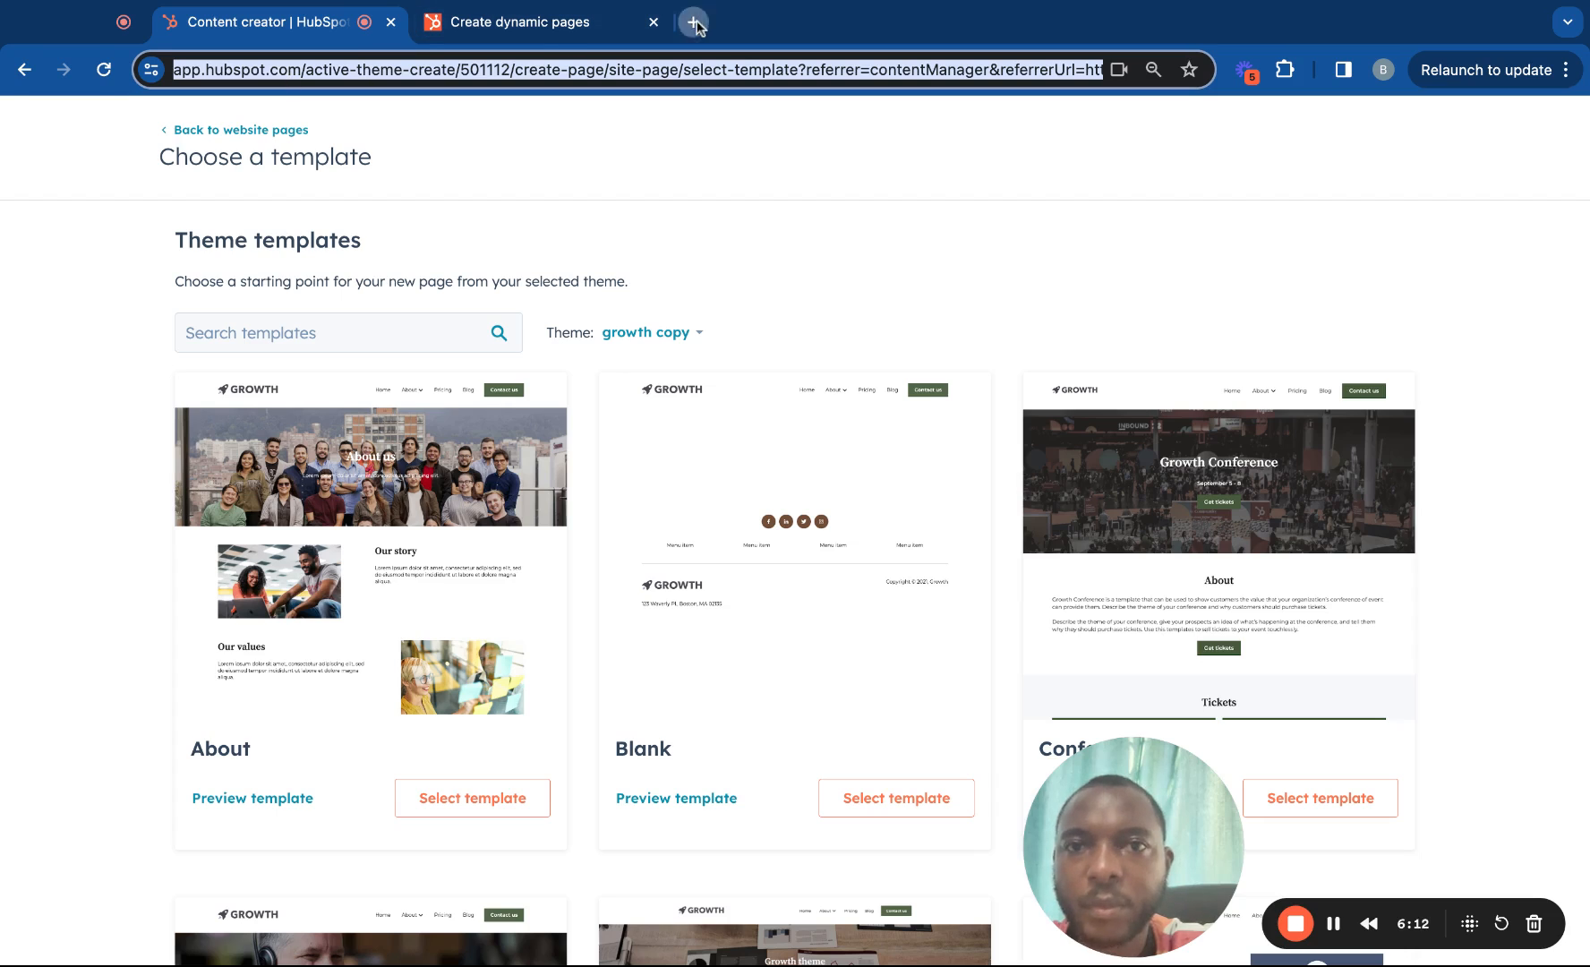
pyautogui.click(693, 21)
pyautogui.hotkey('ctrl', 'v')
pyautogui.press('Return')
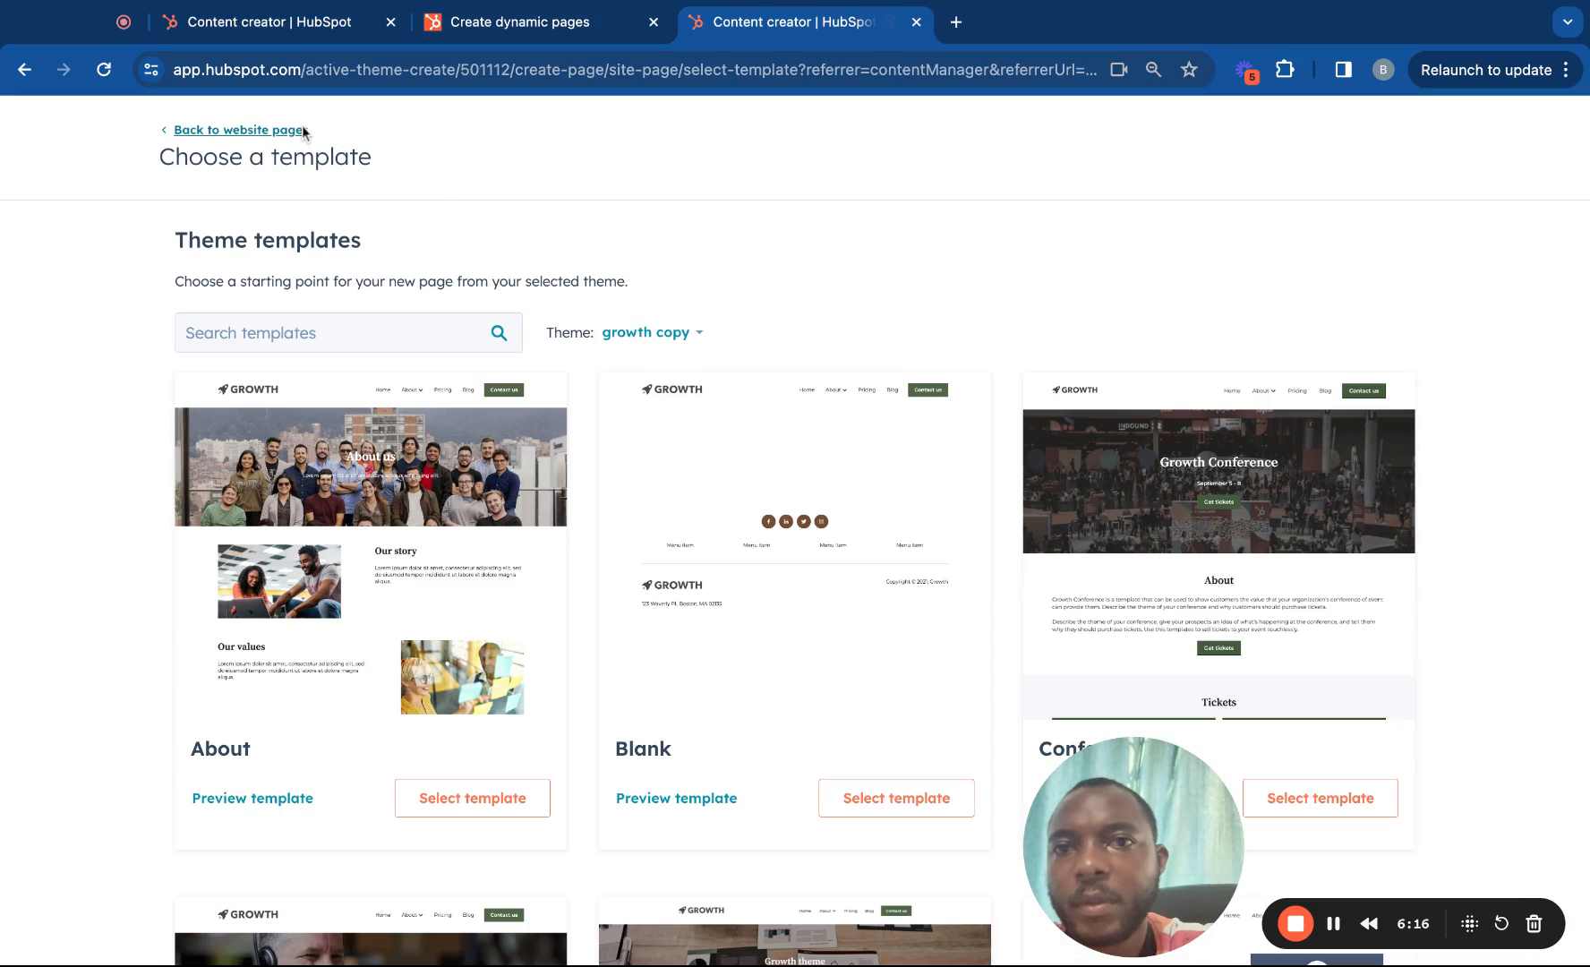
# Leave template selection in the new tab and open the growth copy theme's hubdb.html in Design Tools.
pyautogui.click(278, 129)
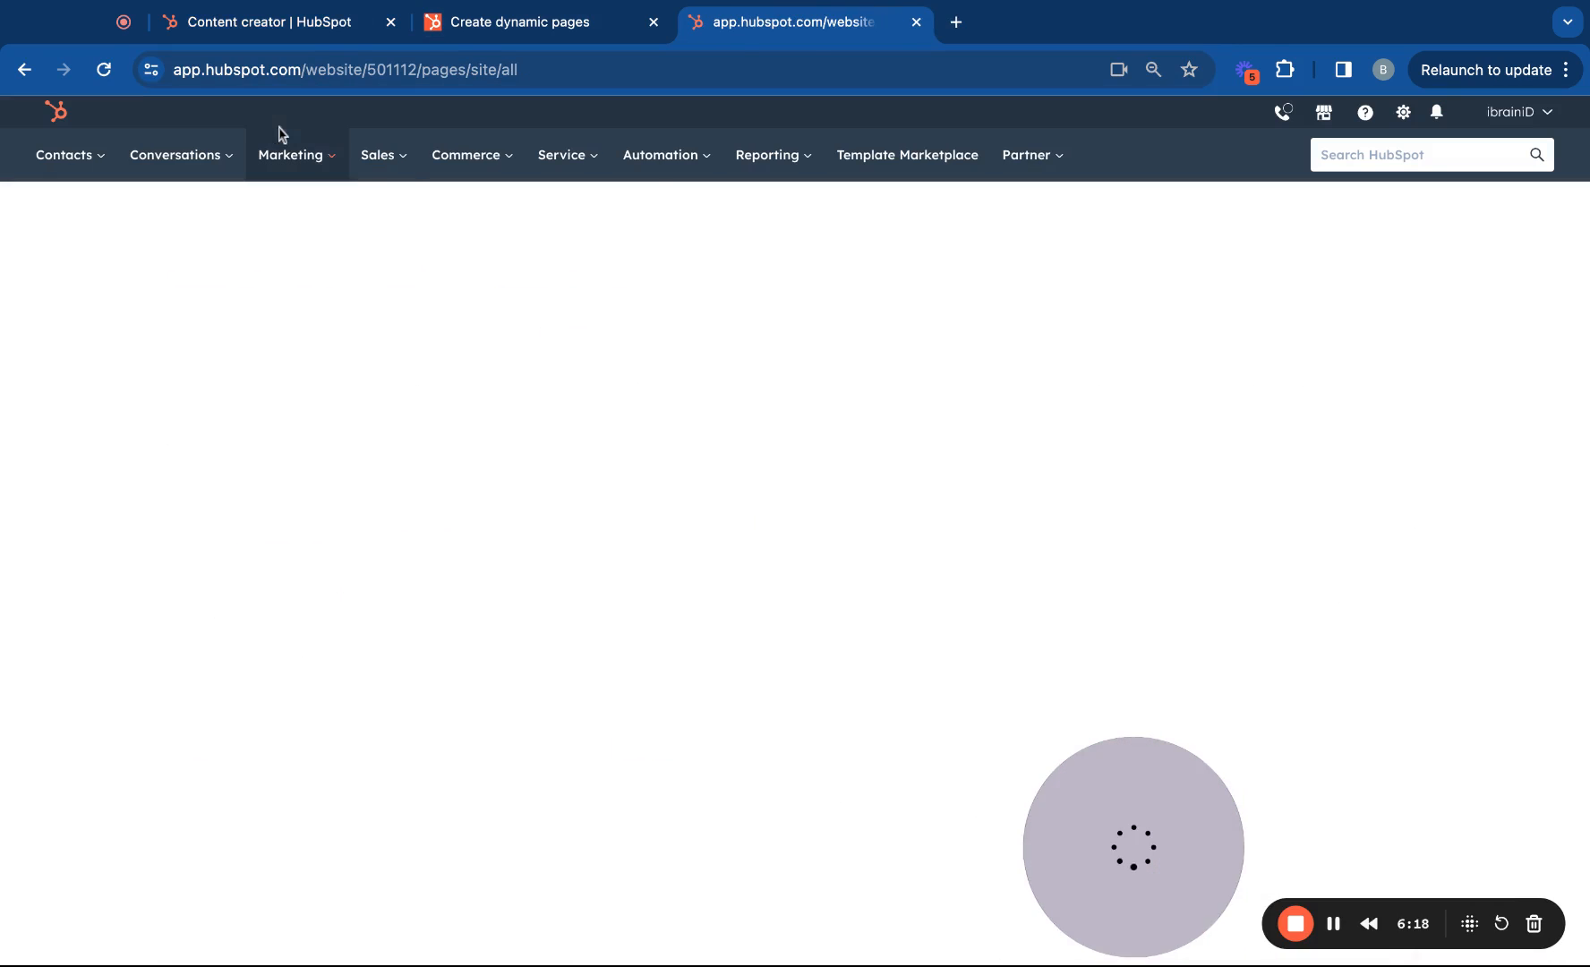
pyautogui.click(322, 158)
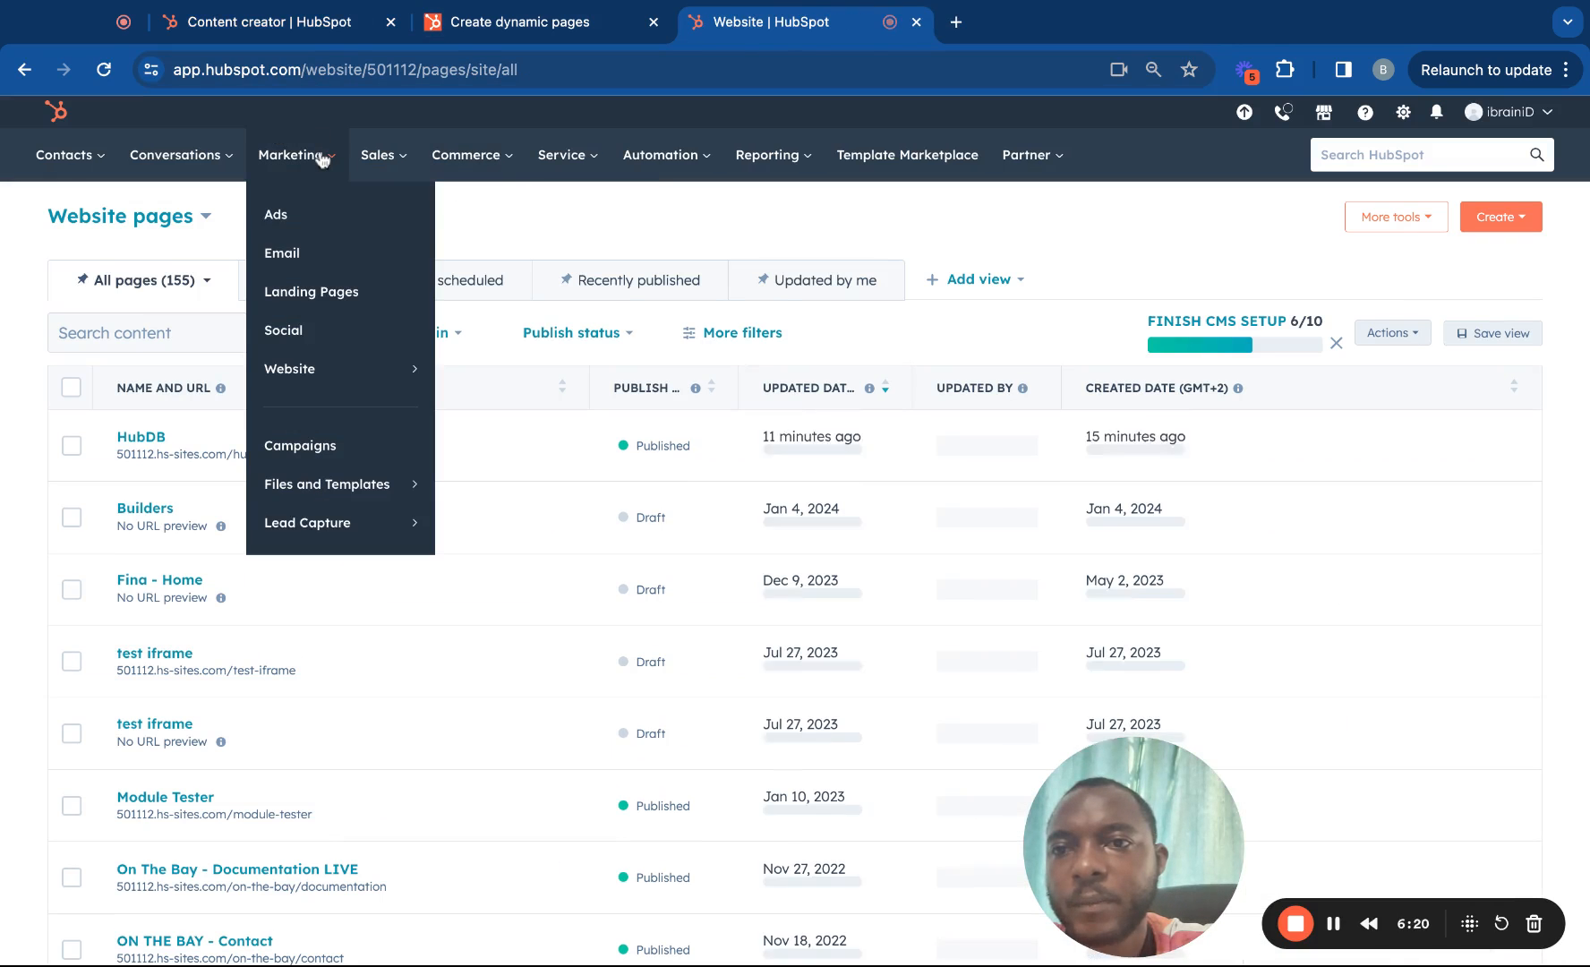
pyautogui.moveTo(399, 484)
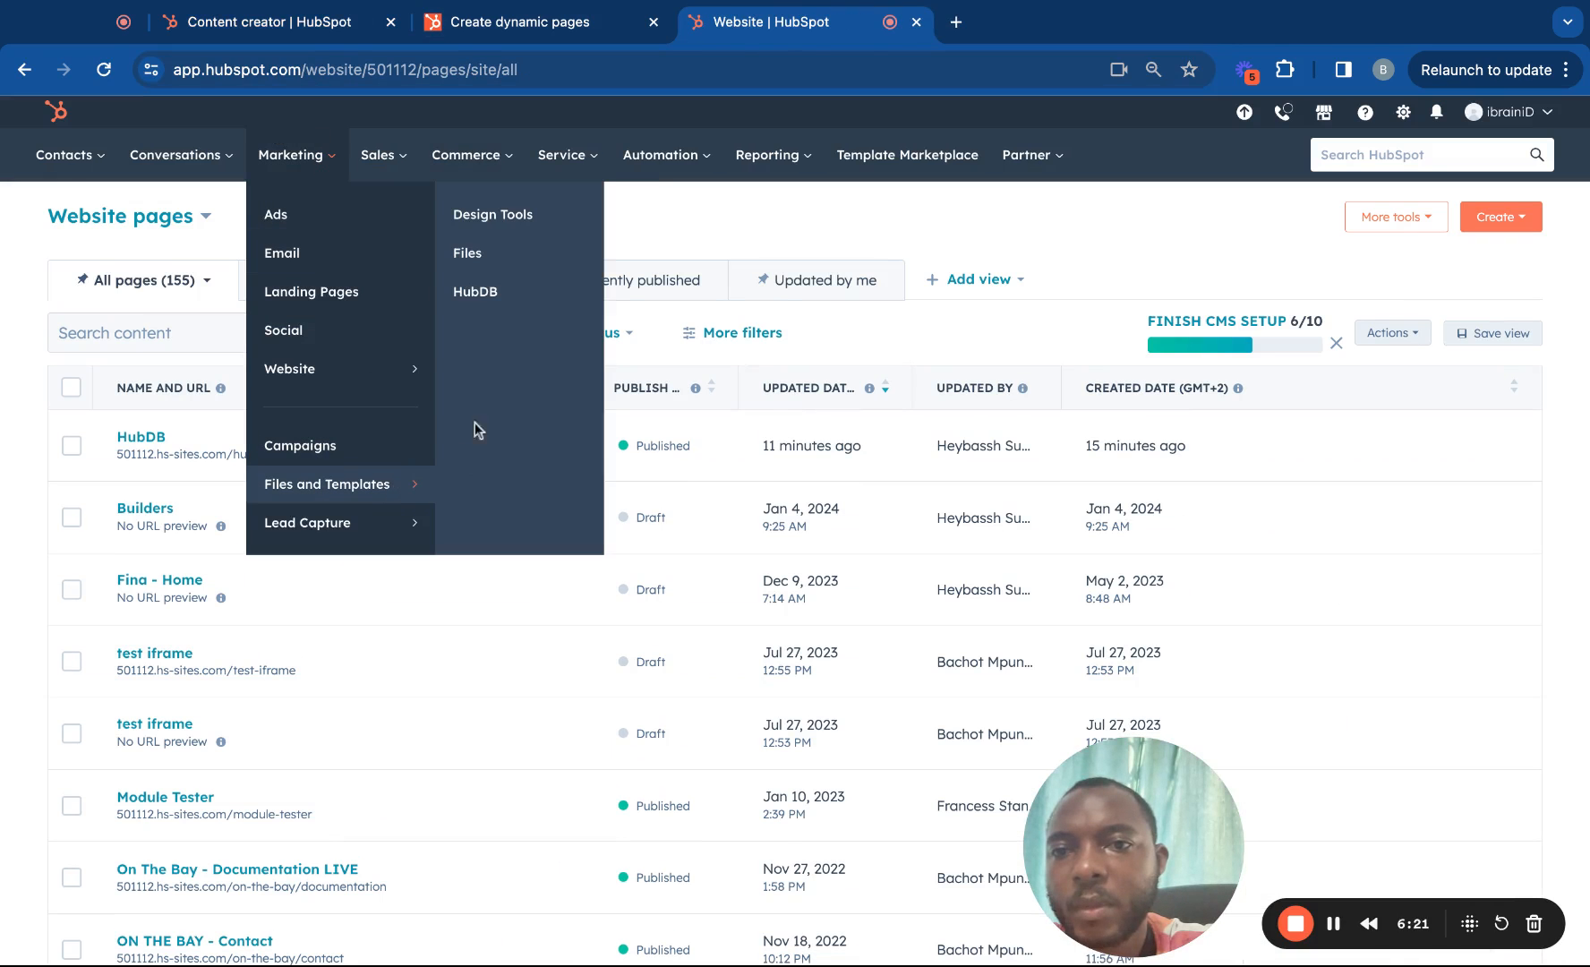
pyautogui.click(493, 216)
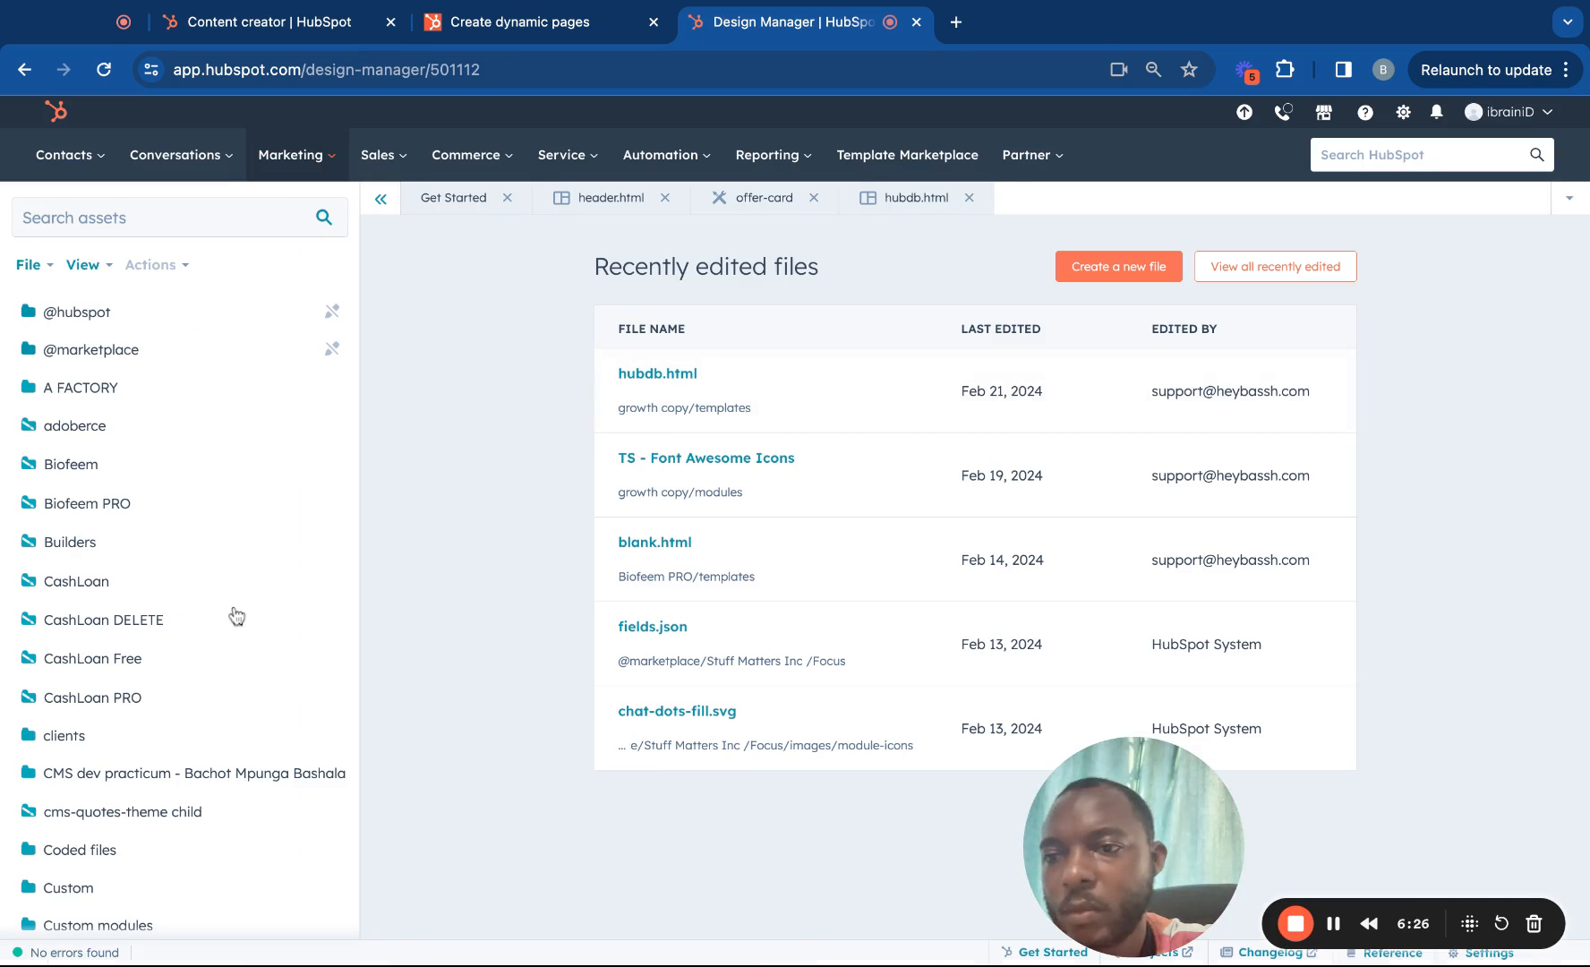
pyautogui.scroll(-1, 233, 609)
pyautogui.scroll(-2, 233, 555)
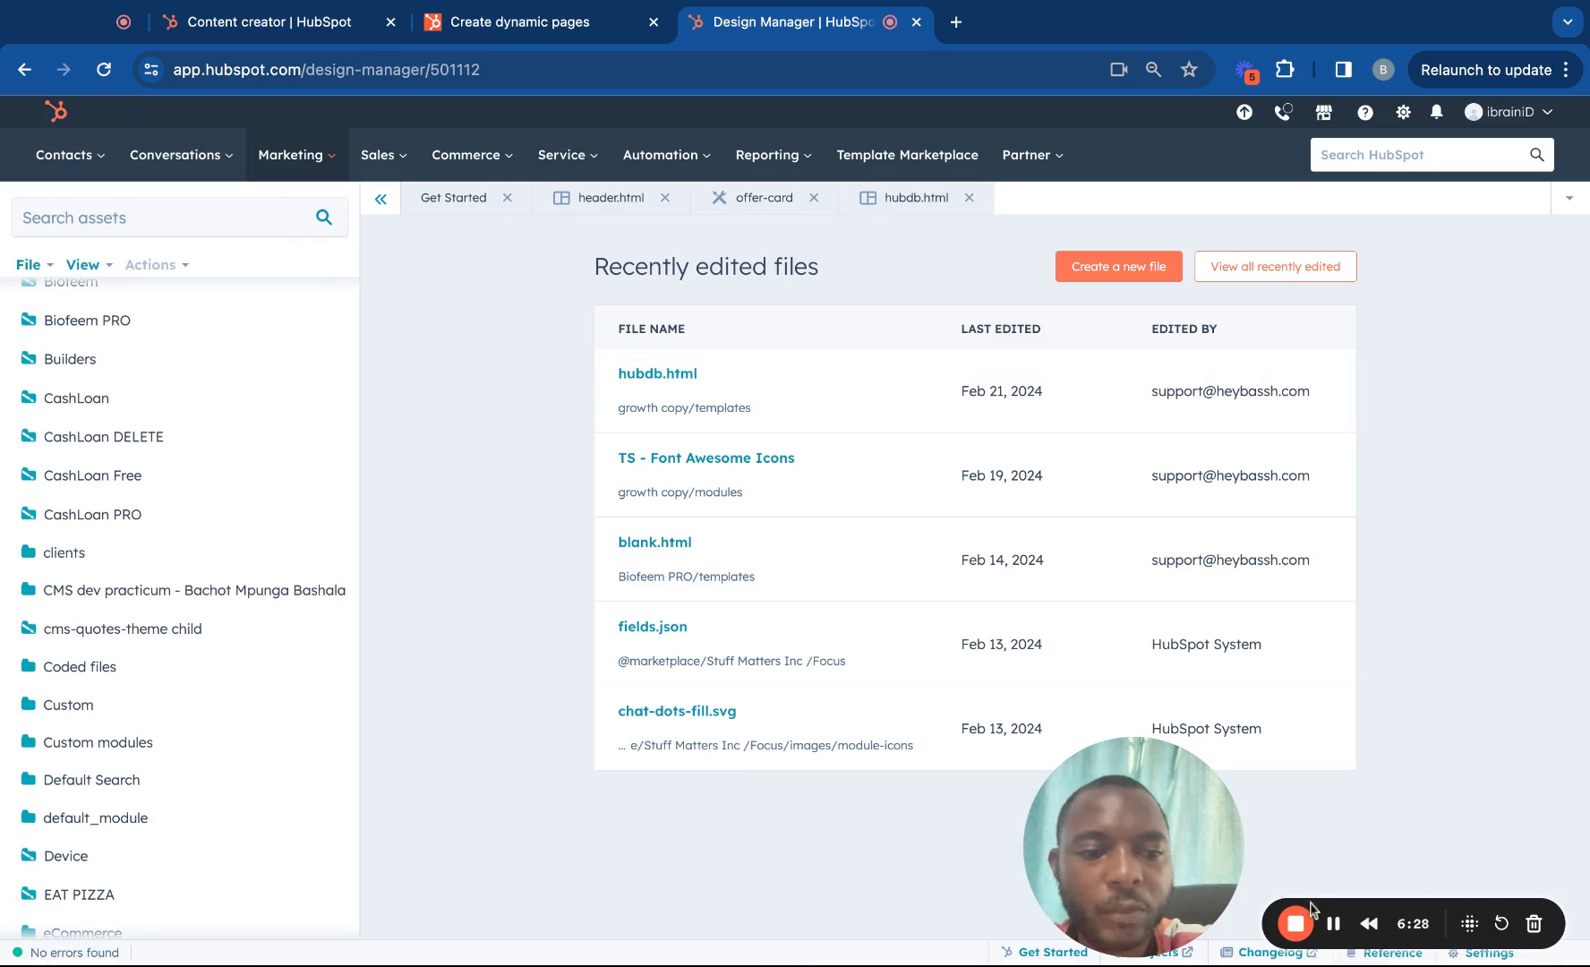
pyautogui.click(882, 198)
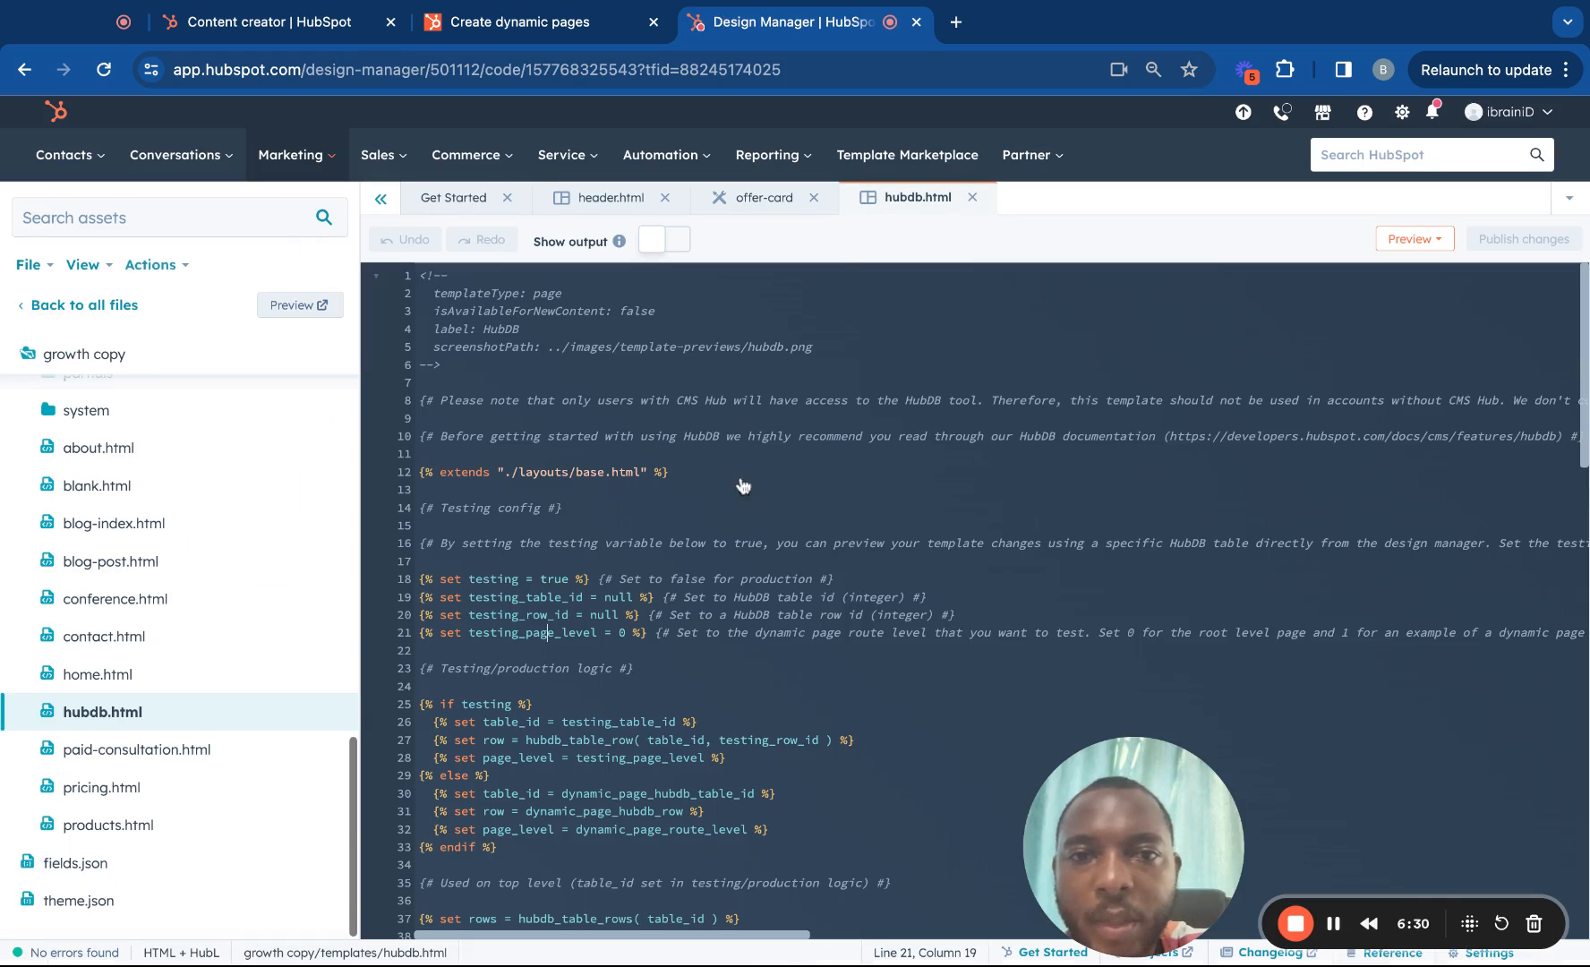
# Set isAvailableForNewContent on line 3 of hubdb.html to true and publish the changes.
pyautogui.scroll(-1, 743, 484)
pyautogui.scroll(-3, 742, 485)
pyautogui.scroll(4, 743, 394)
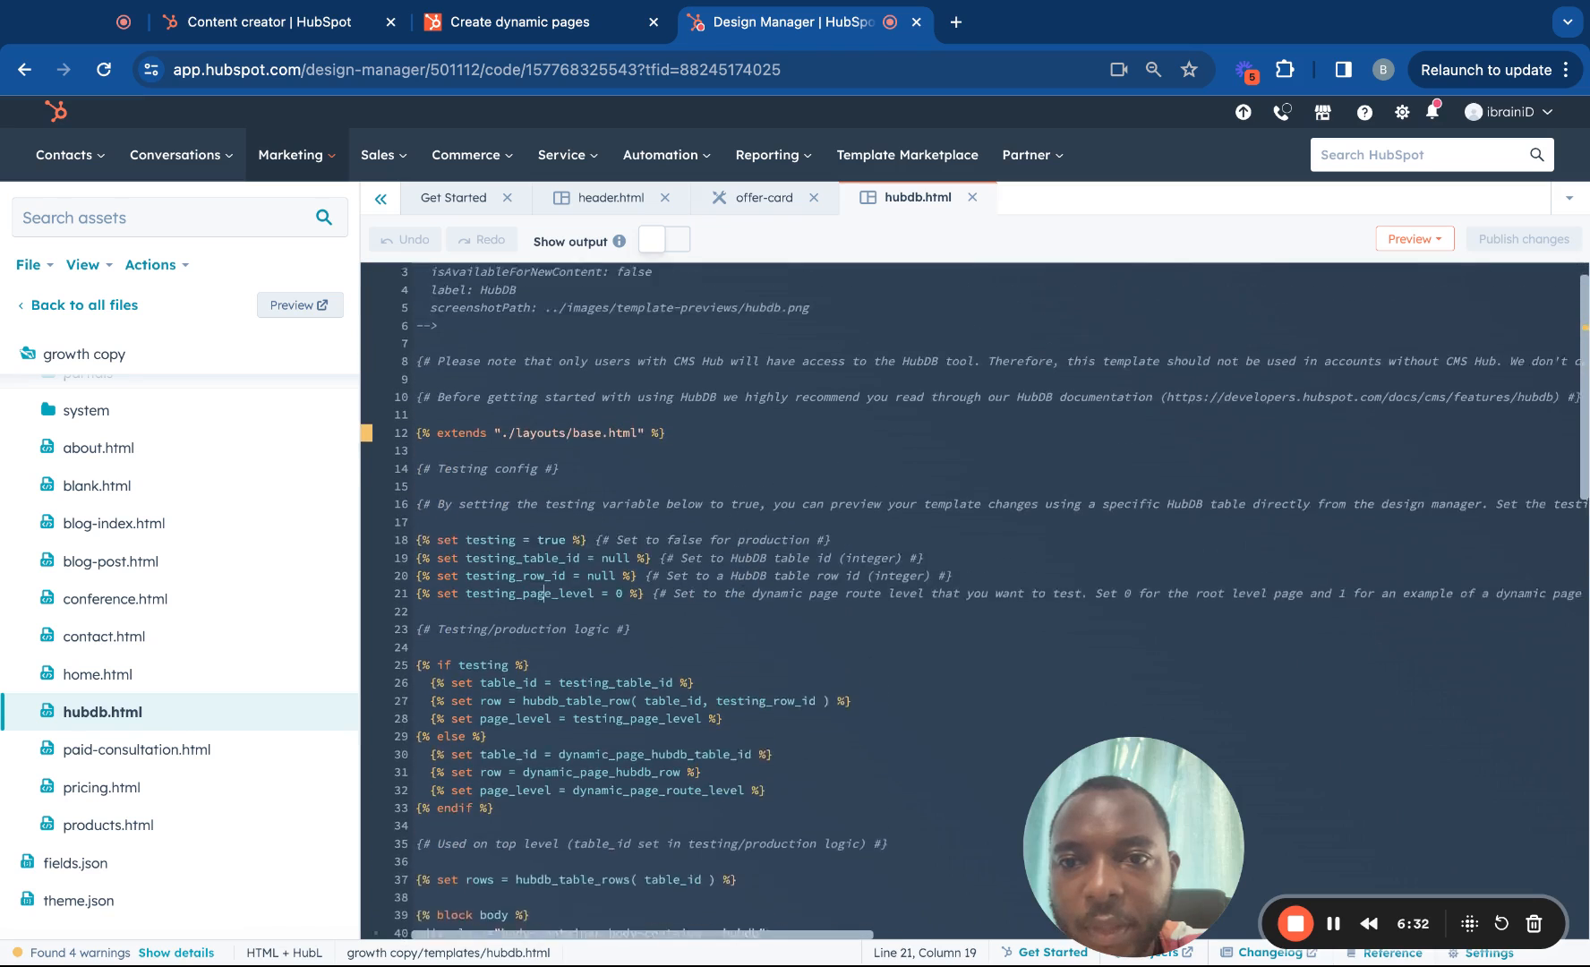
pyautogui.click(676, 311)
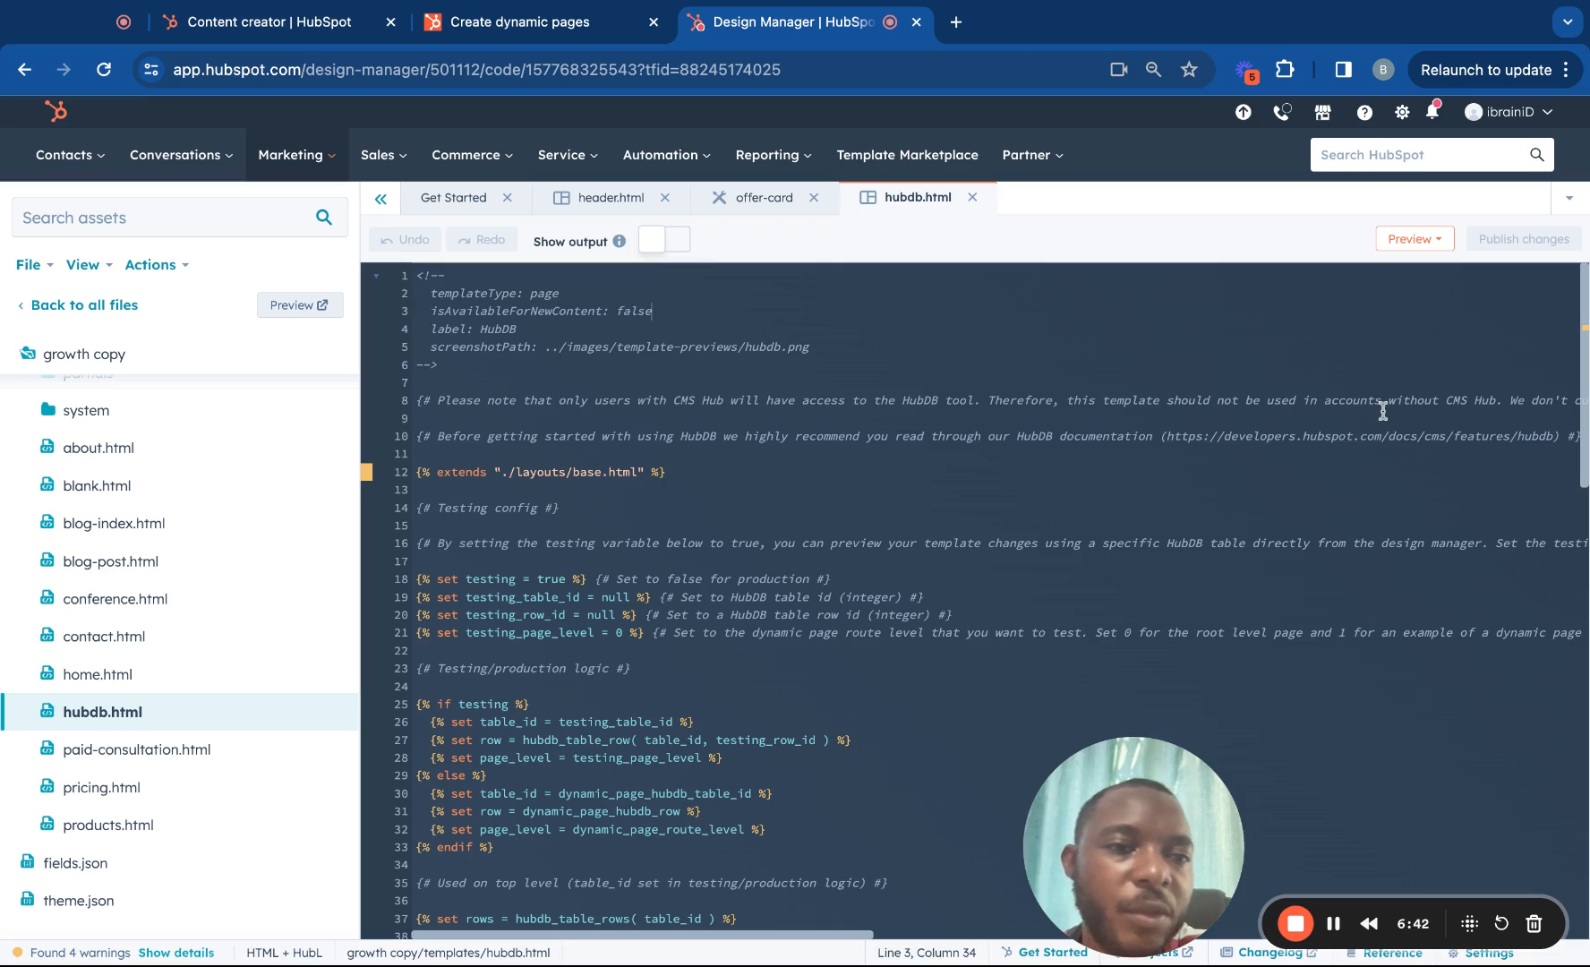
pyautogui.hscroll(2, 1383, 411)
pyautogui.hscroll(2, 1383, 411)
pyautogui.scroll(-1, 1383, 410)
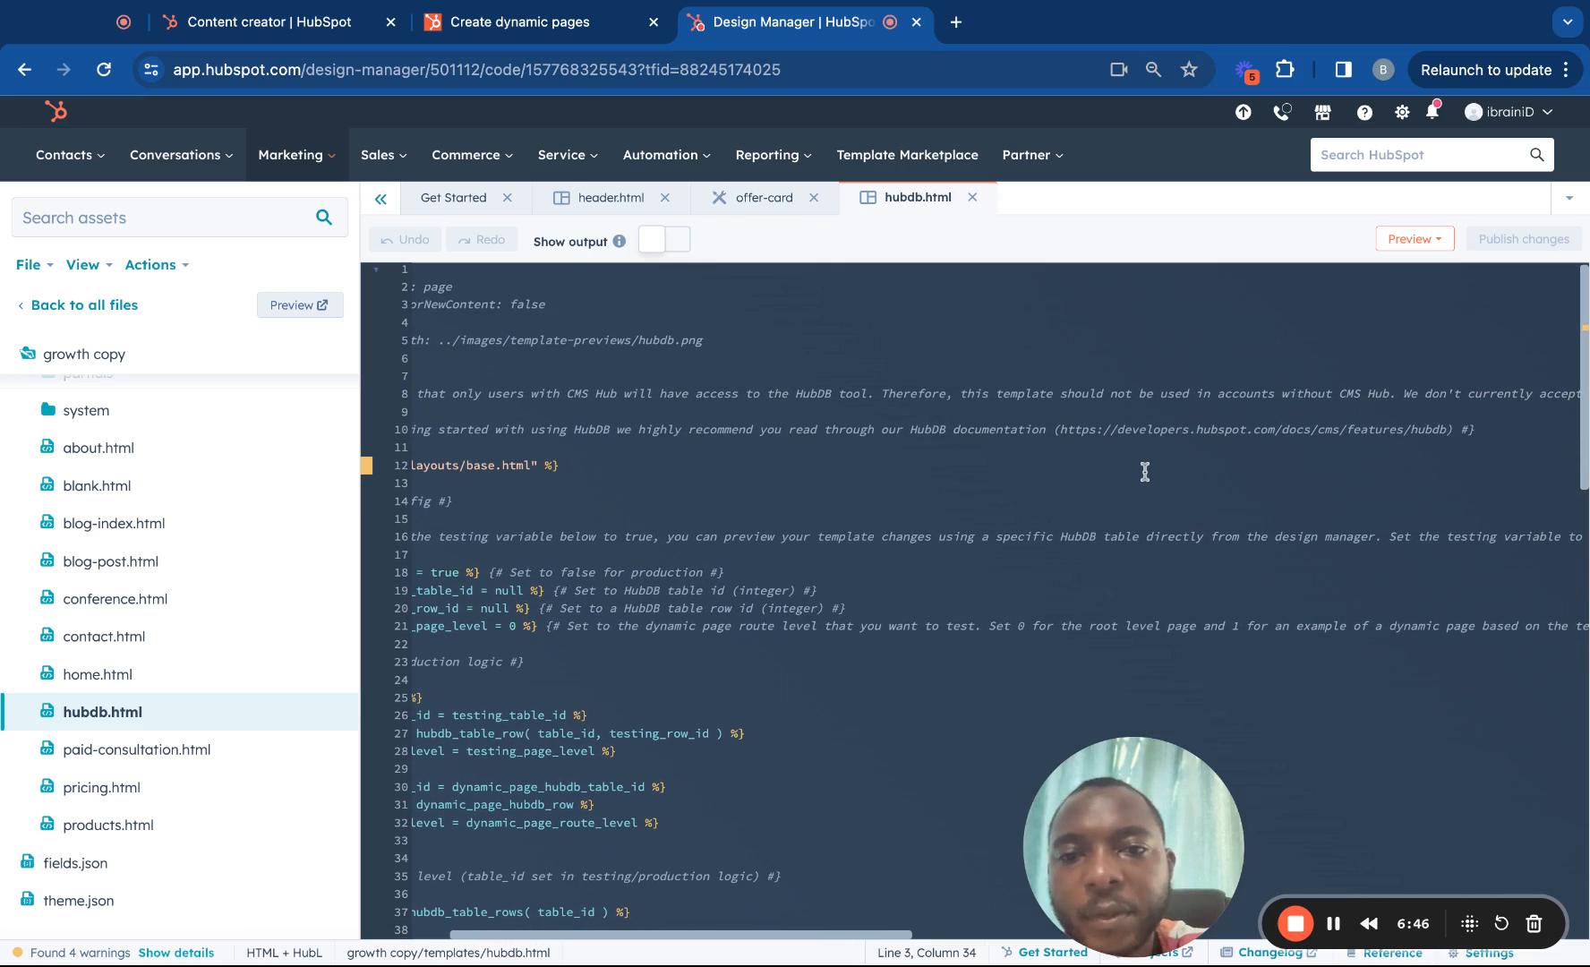
pyautogui.hscroll(-4, 1144, 471)
pyautogui.scroll(1, 1144, 471)
pyautogui.hscroll(-1, 1144, 472)
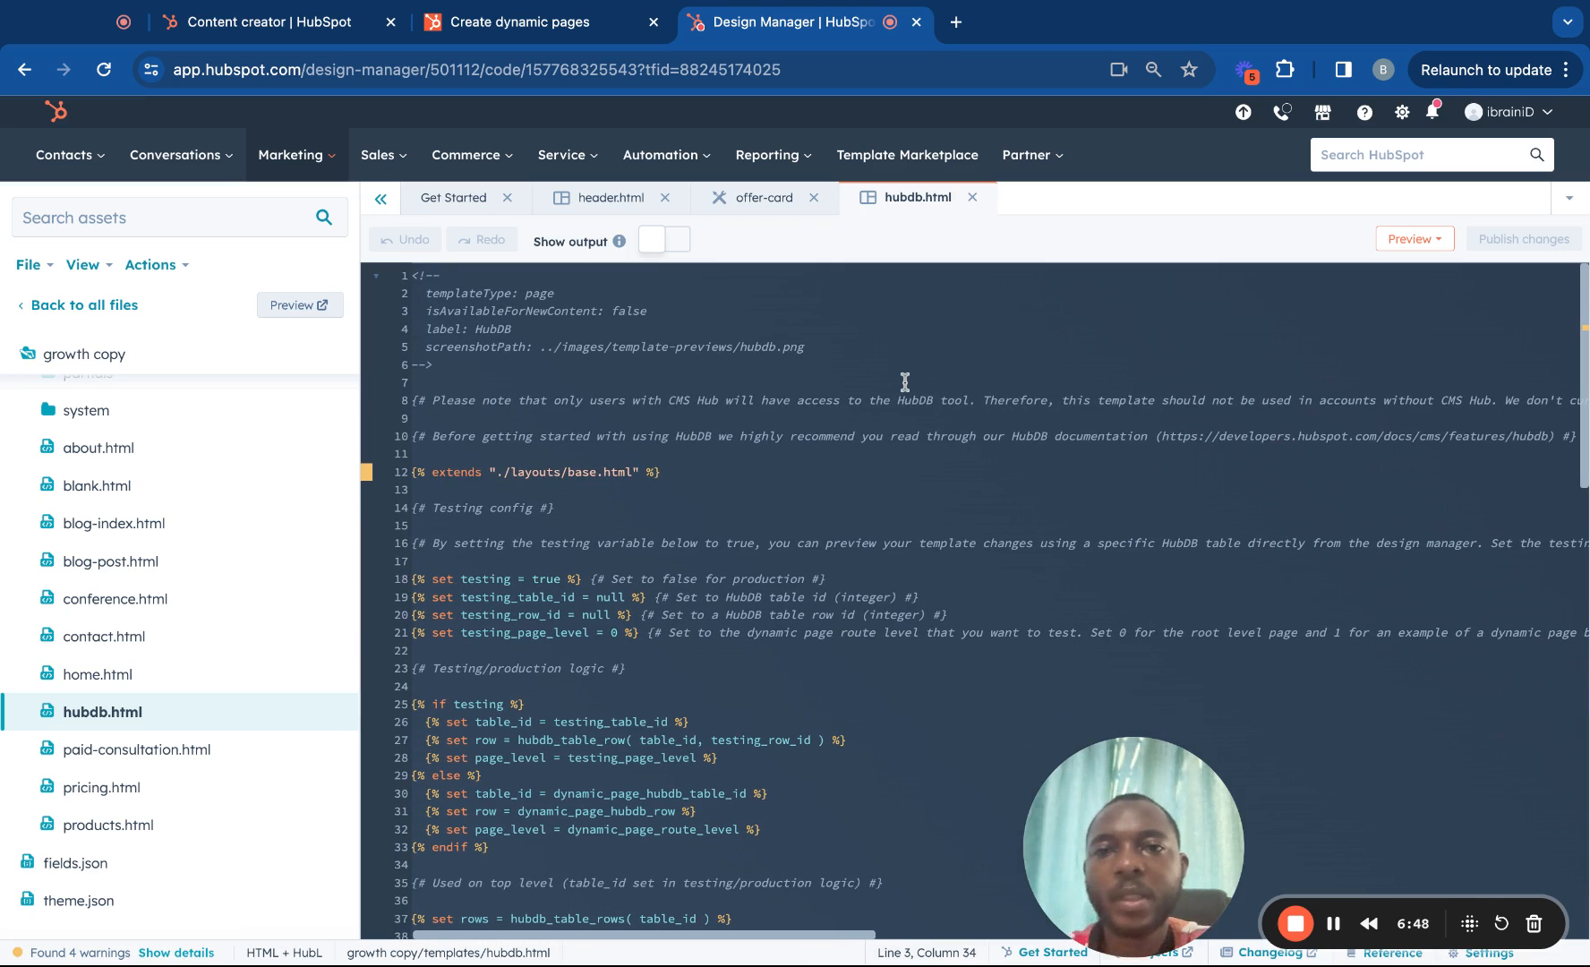
pyautogui.press('BackSpace')
pyautogui.press('BackSpace')
pyautogui.press('BackSpace')
pyautogui.press('BackSpace')
pyautogui.write('rue')
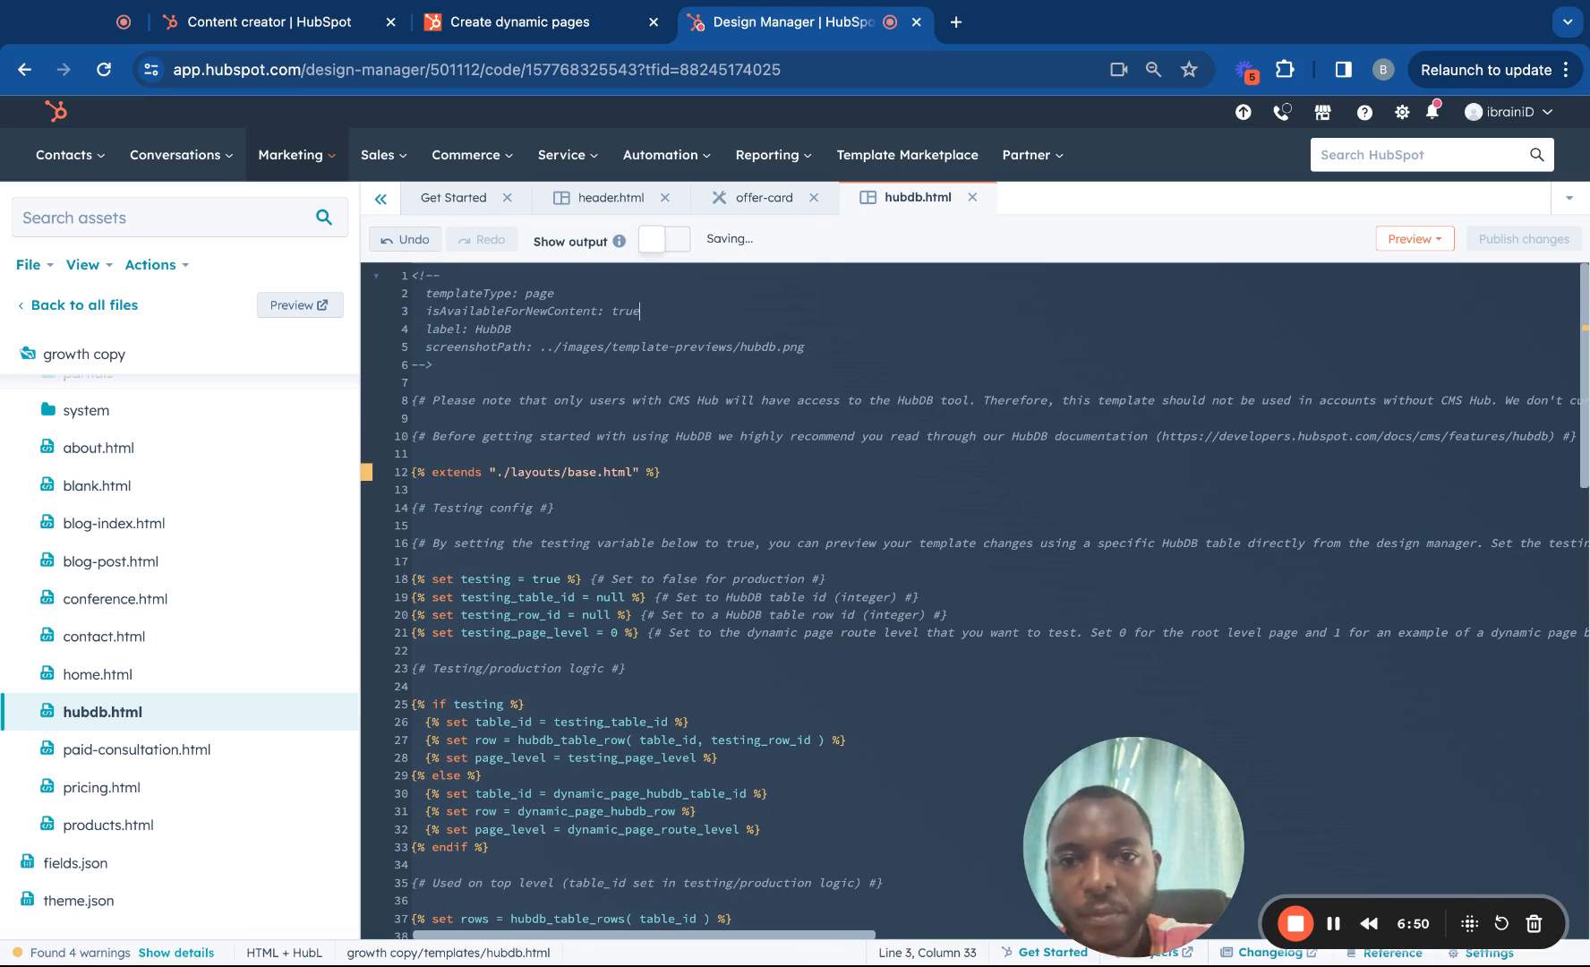
pyautogui.click(1062, 492)
pyautogui.click(1494, 240)
# Return to the original template selection tab, reload it and locate the HubDB template.
pyautogui.click(289, 26)
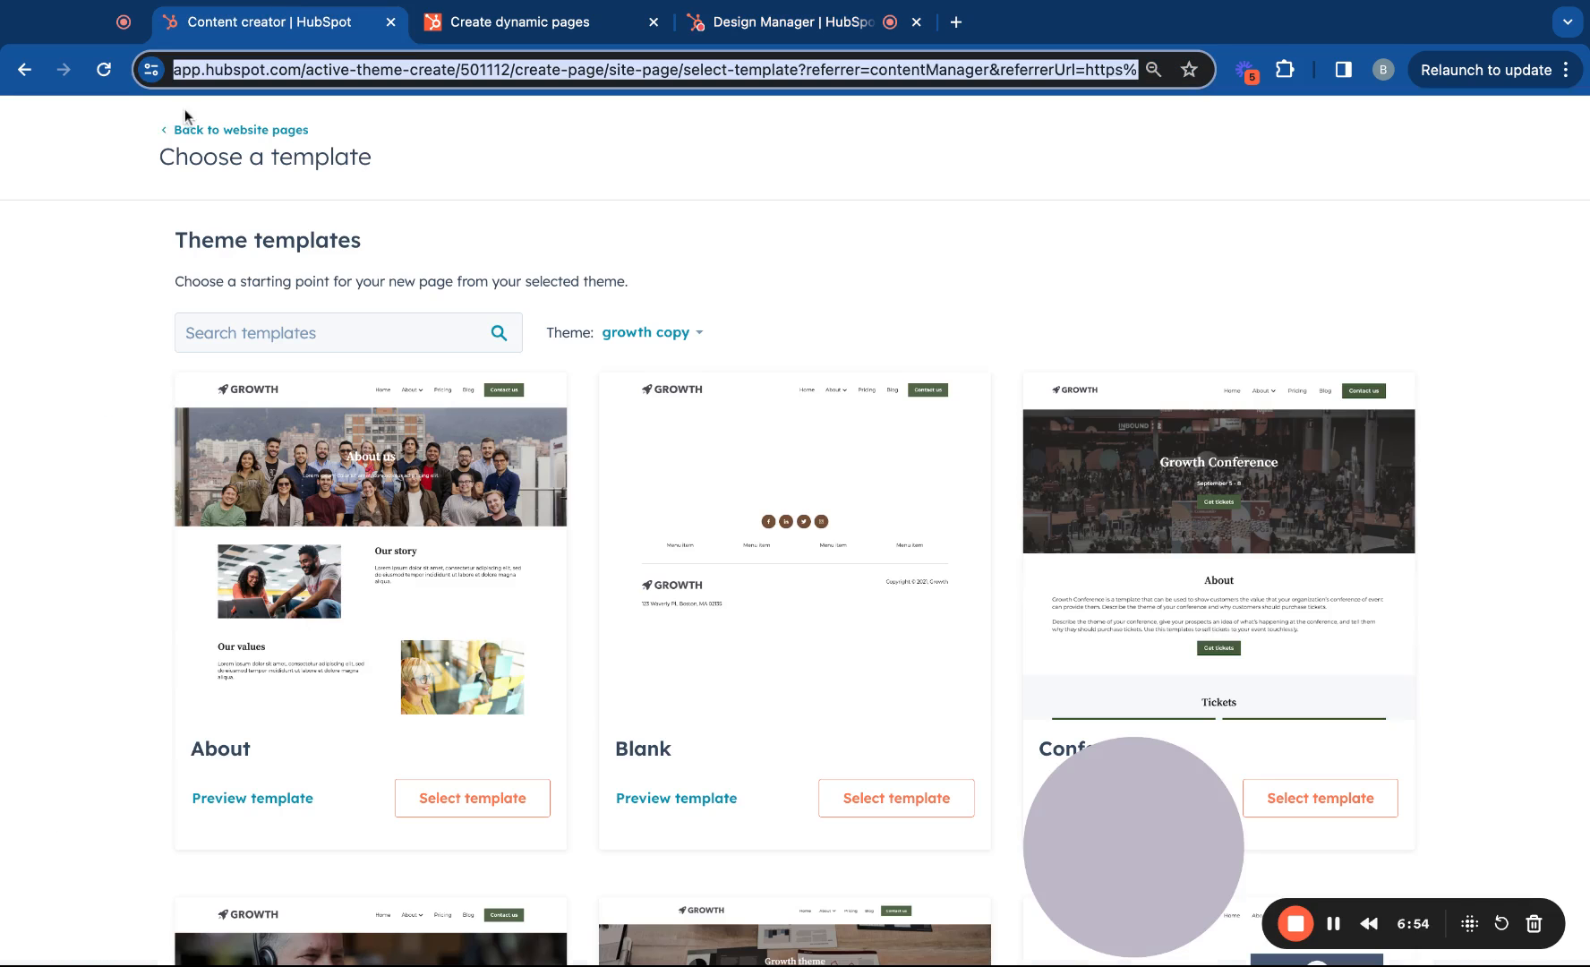
pyautogui.click(104, 69)
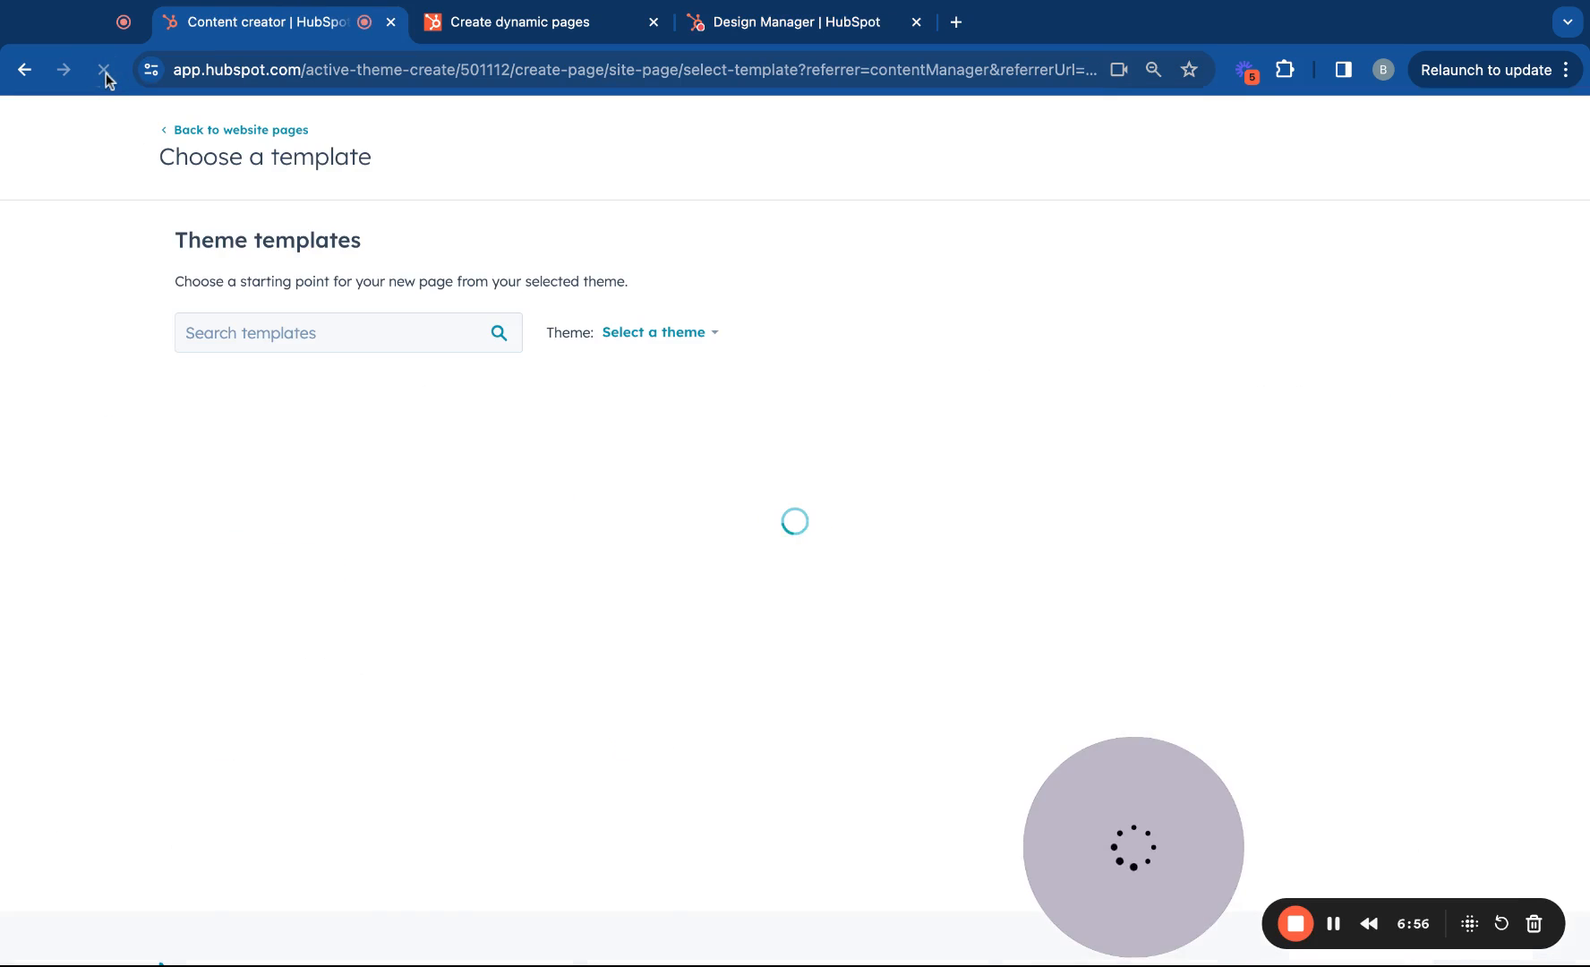
pyautogui.scroll(-8, 607, 549)
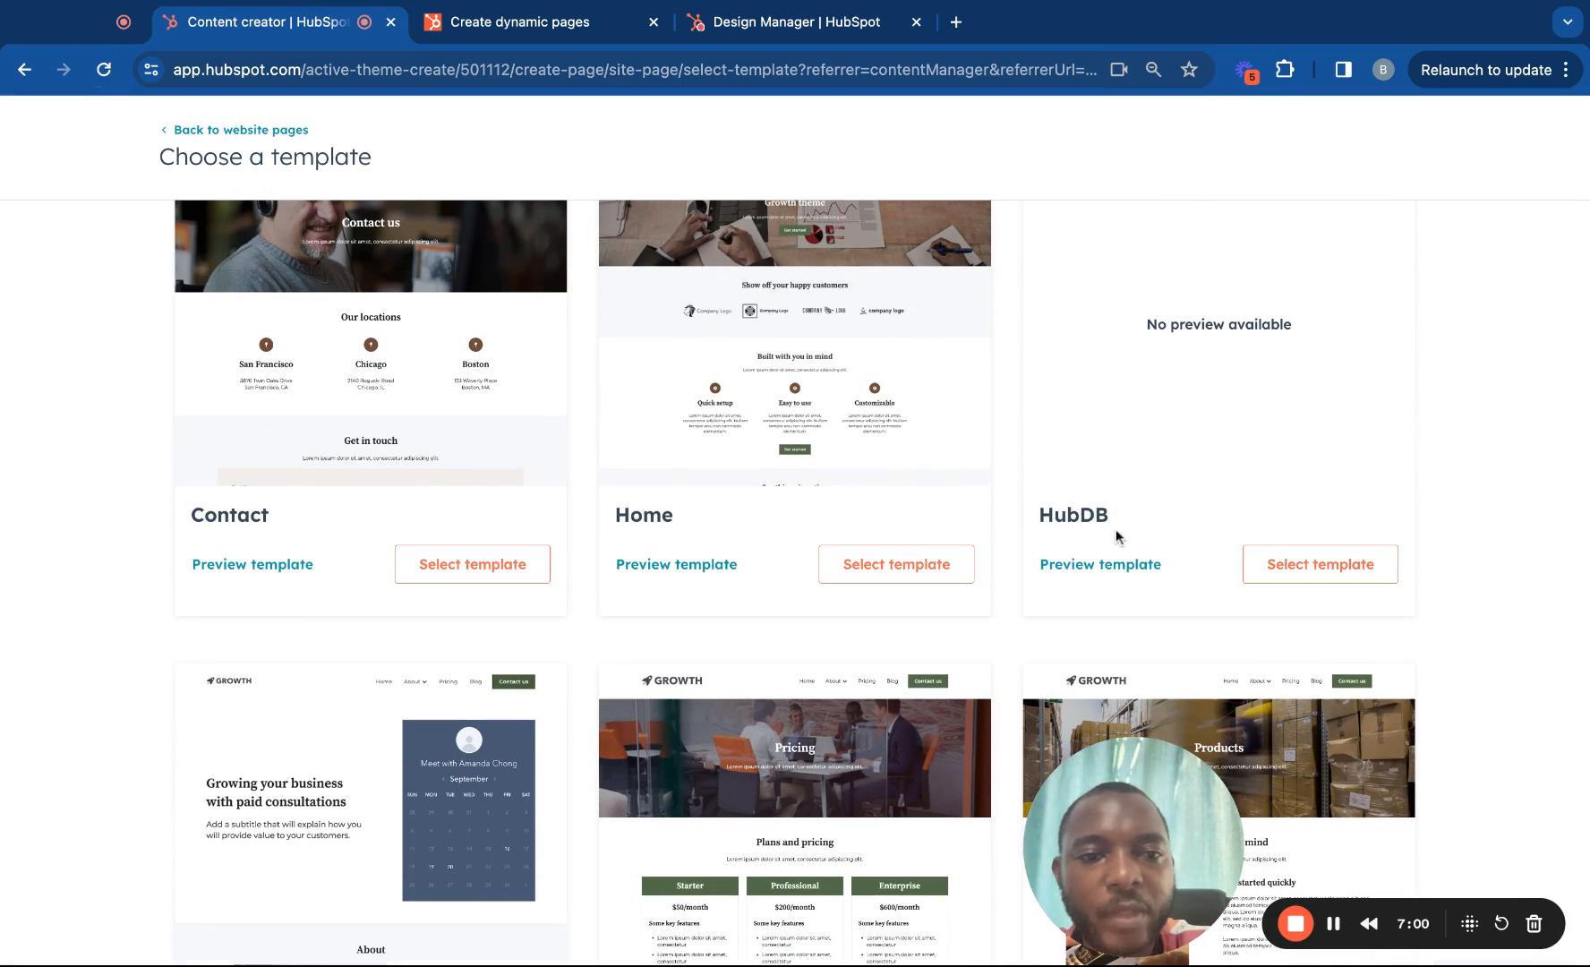
# Create the Apple Products page from the HubDB template.
pyautogui.click(1281, 566)
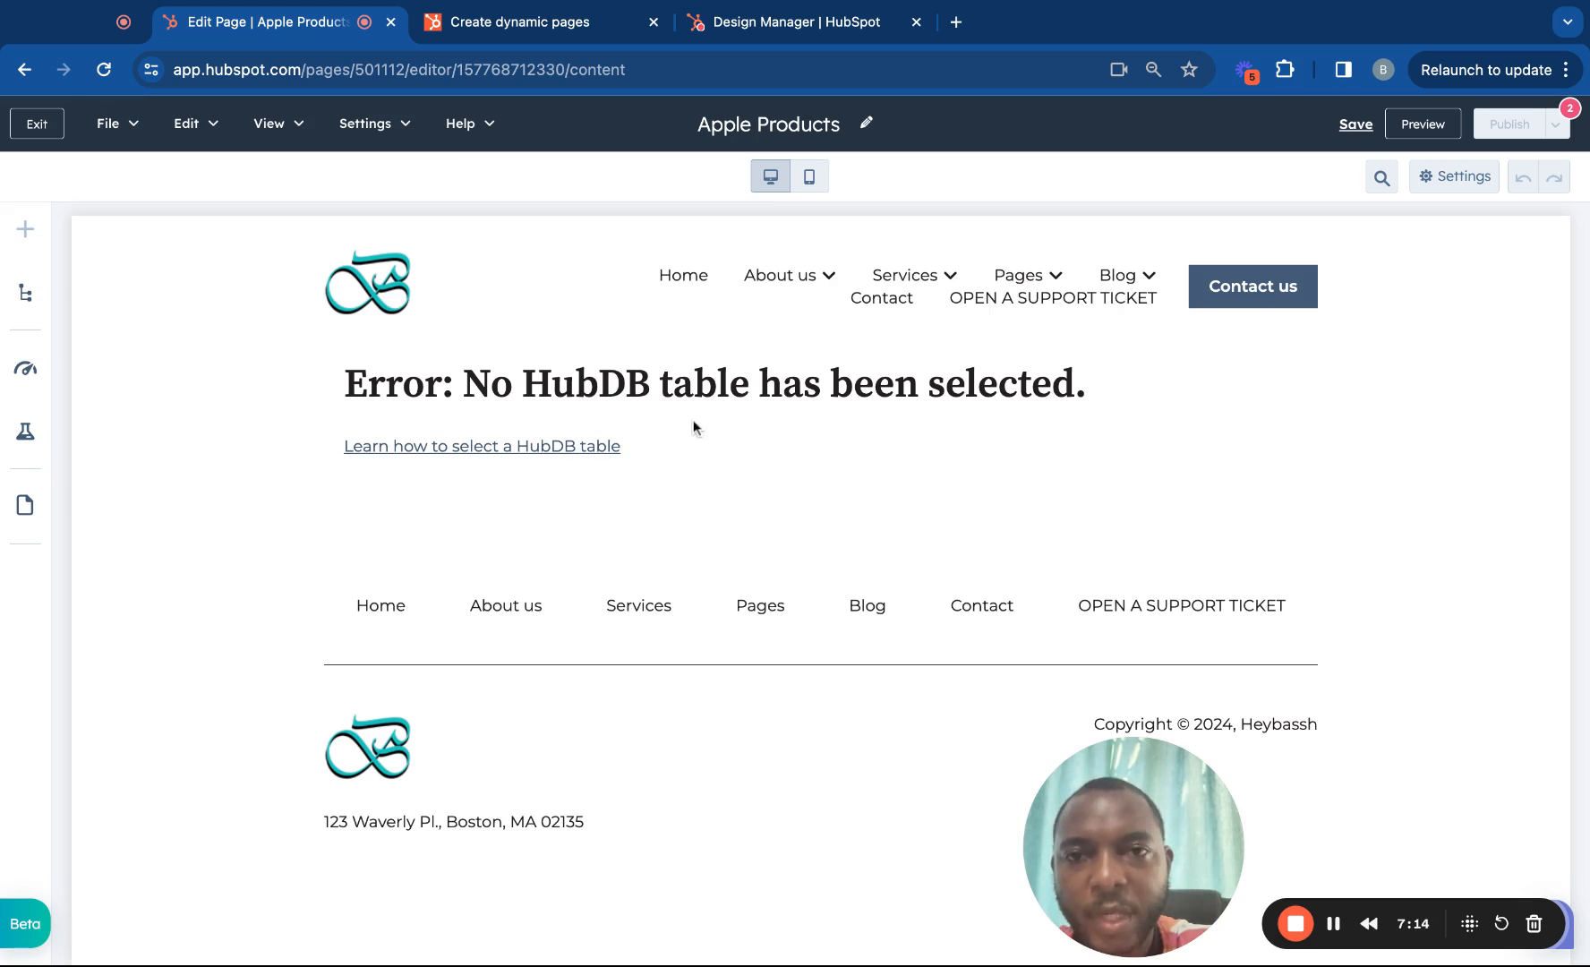
# Set the testing variable on line 18 of hubdb.html to false and publish the template.
pyautogui.click(694, 22)
pyautogui.scroll(-3, 646, 363)
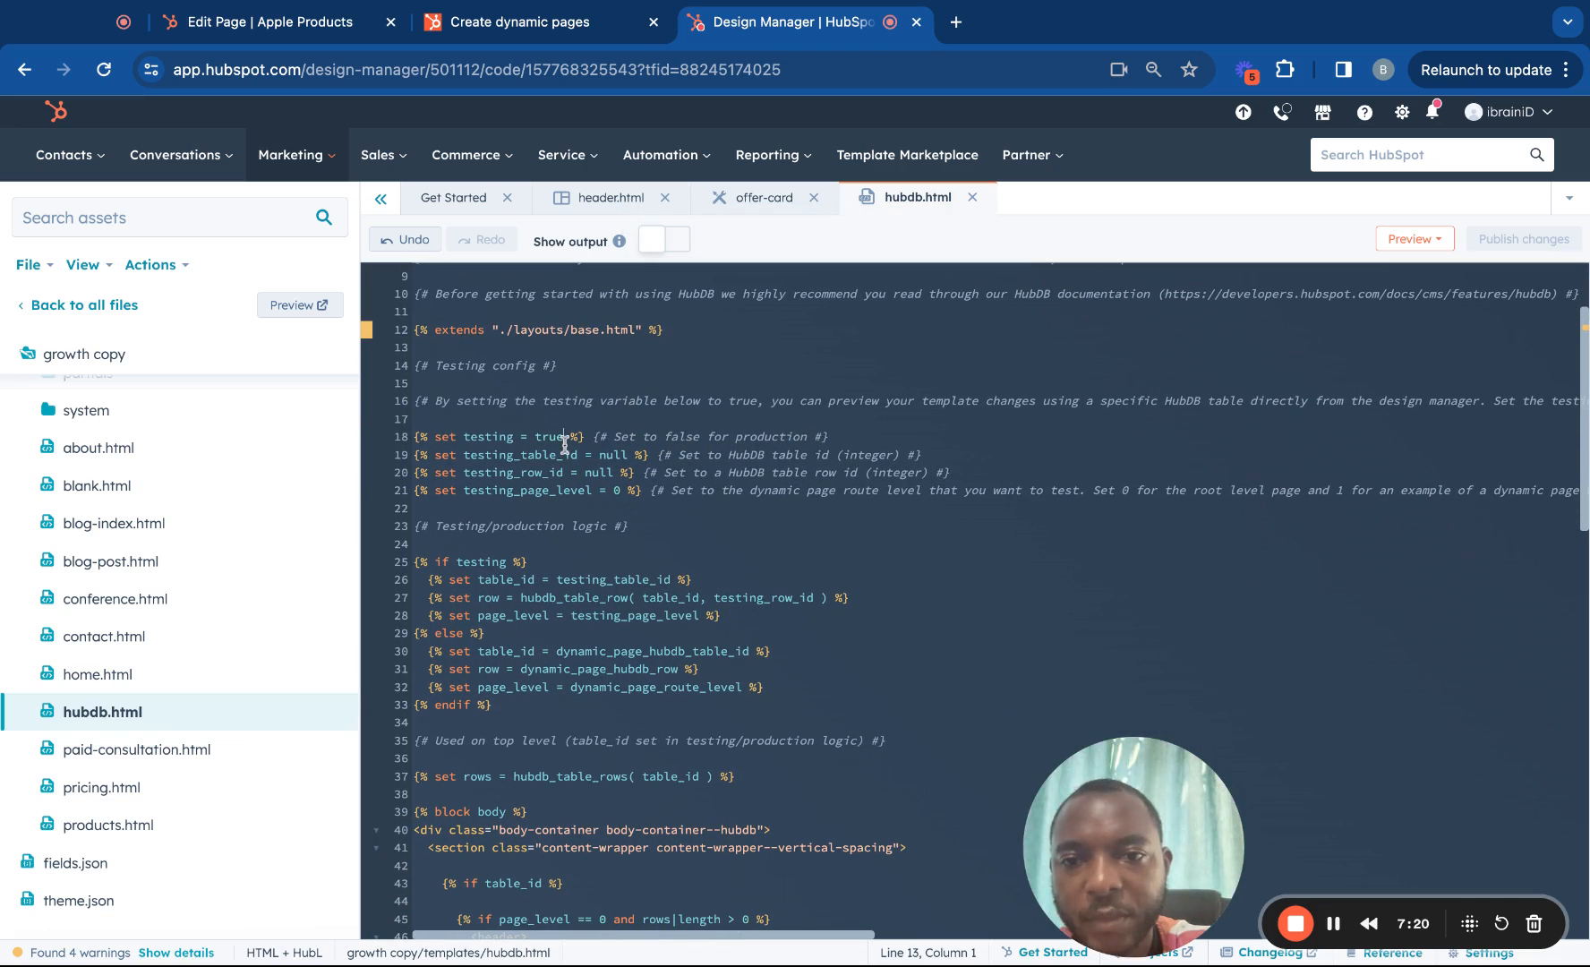
pyautogui.doubleClick(550, 437)
pyautogui.write('false')
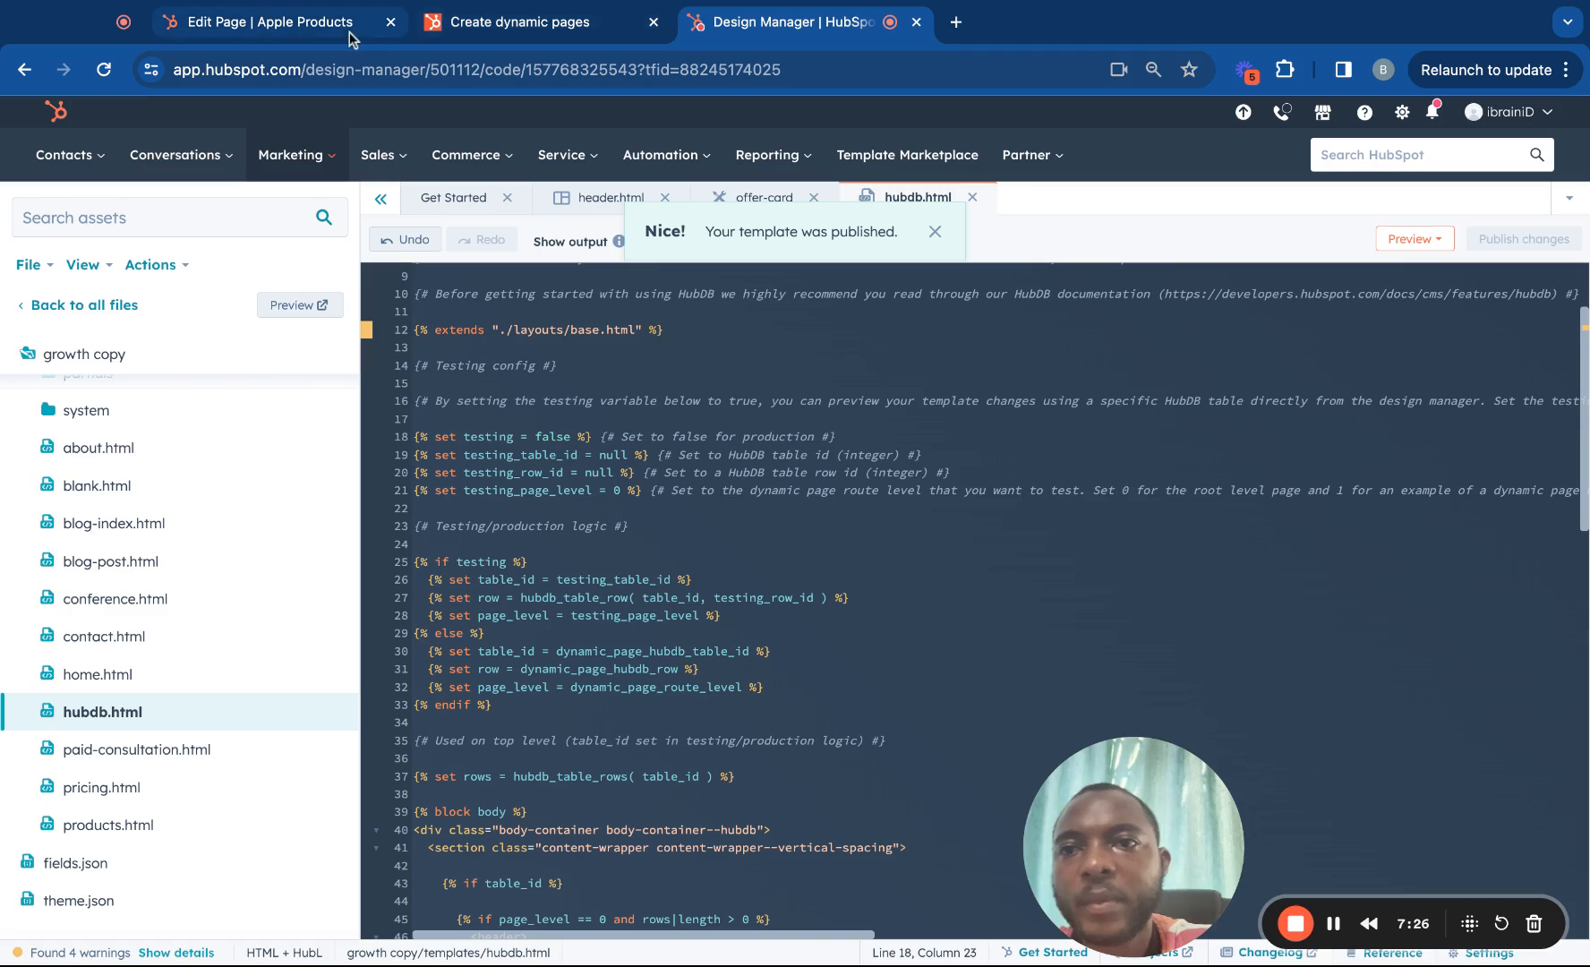
# In the Apple Products page settings, choose iPhone Apple Products as the dynamic pages data source and reload the page editor.
pyautogui.click(233, 22)
pyautogui.click(104, 69)
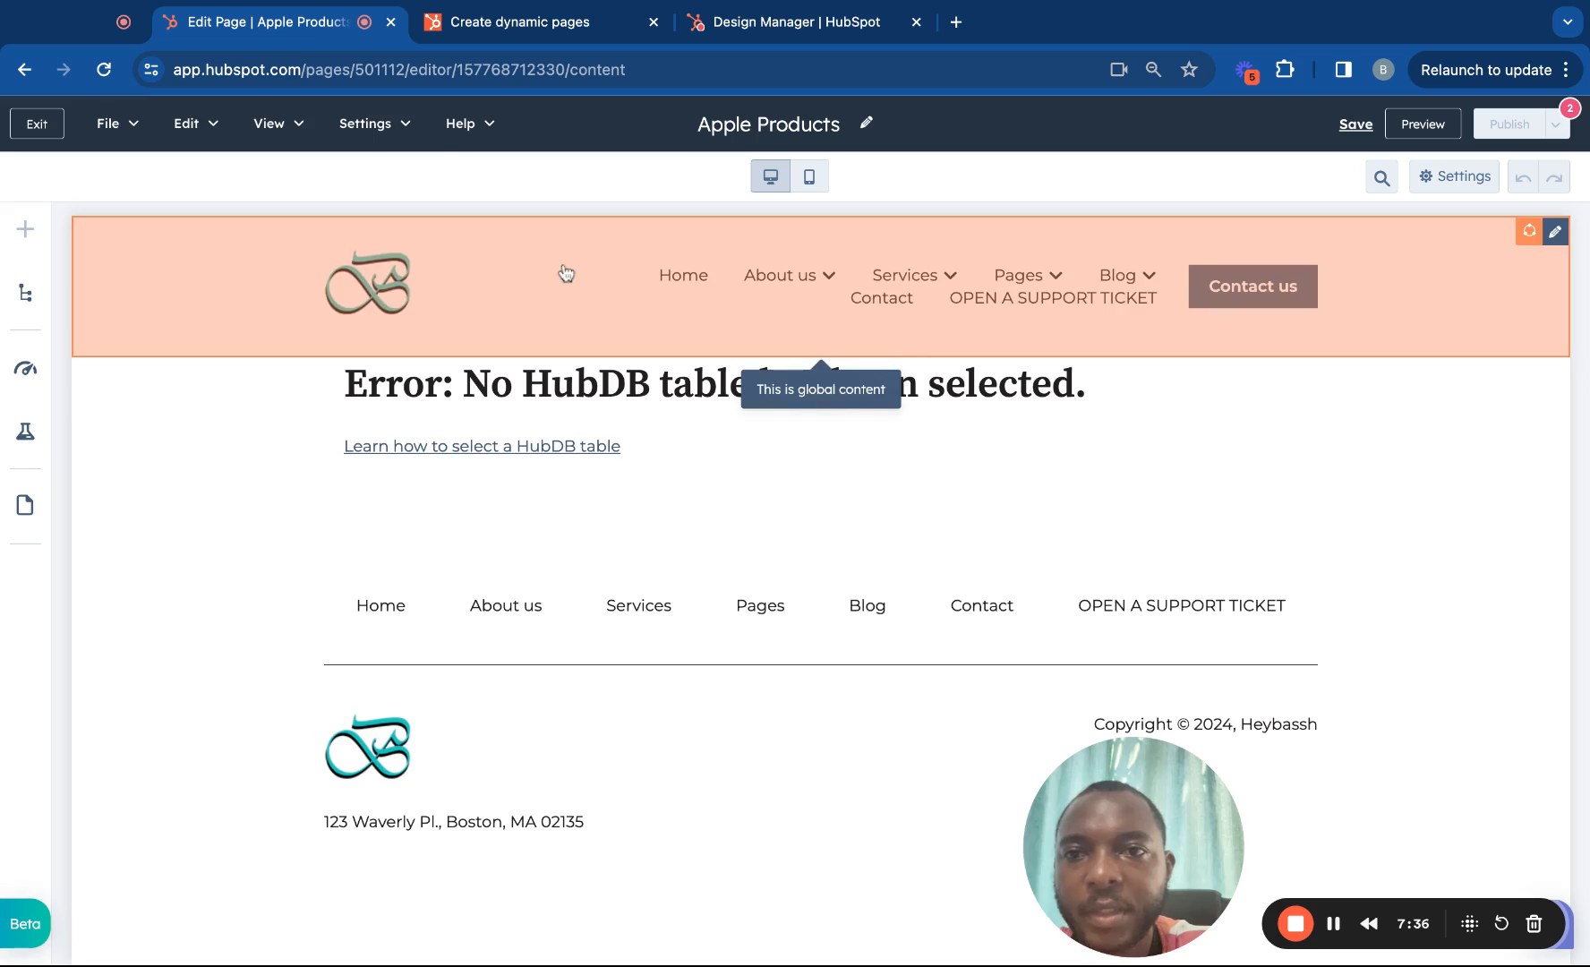
pyautogui.click(387, 123)
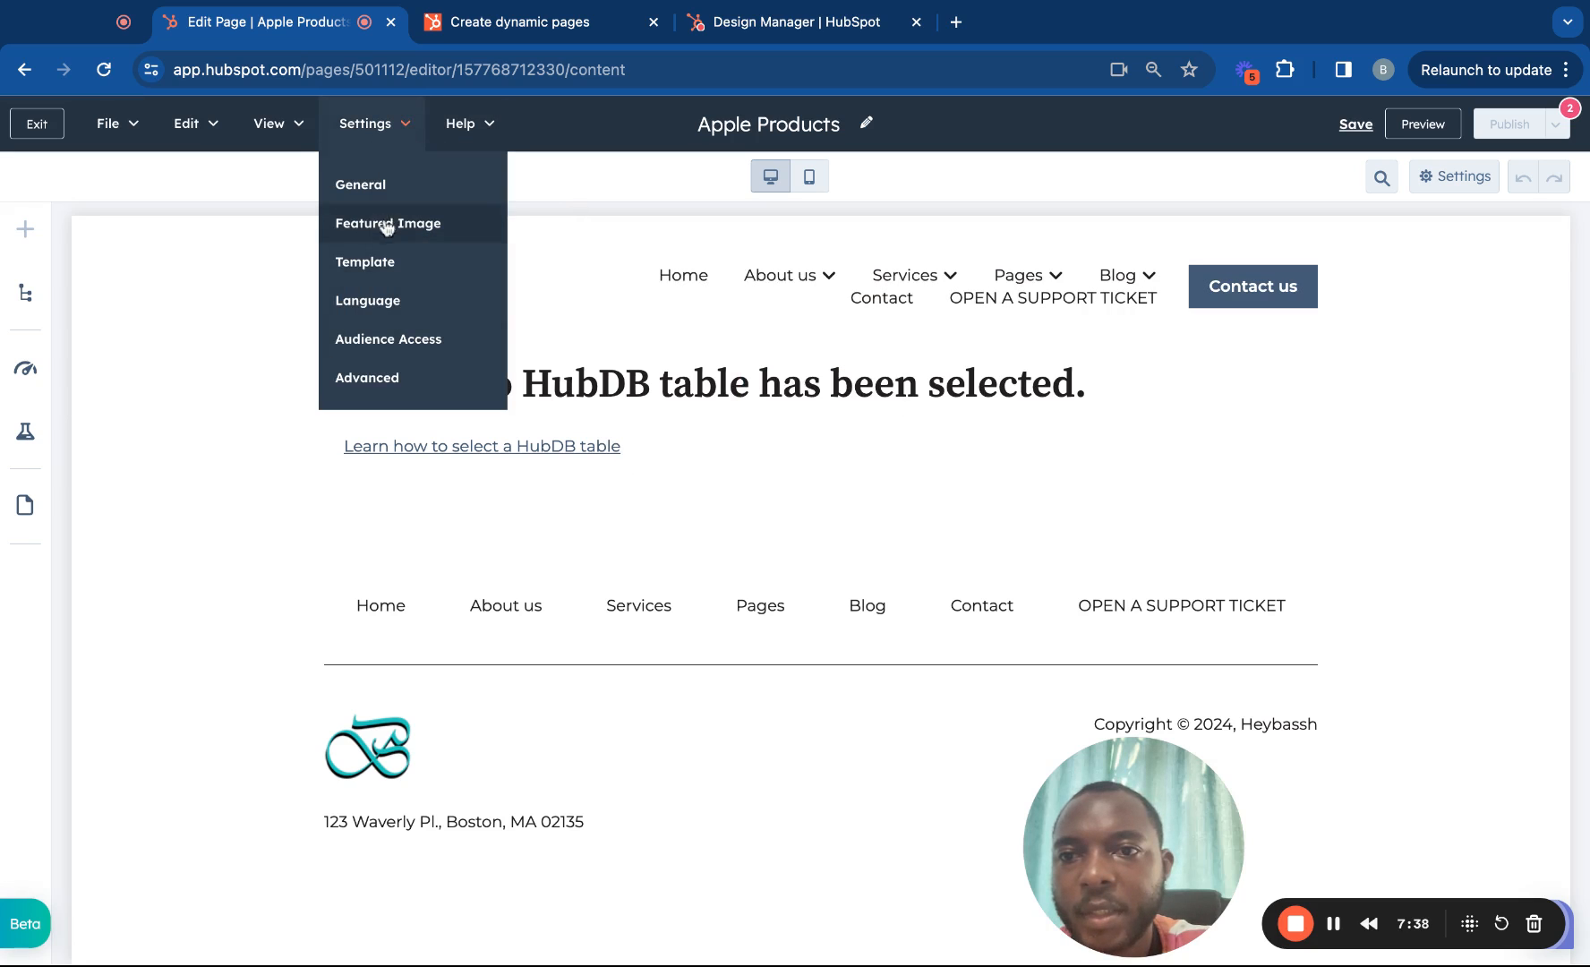
pyautogui.click(370, 268)
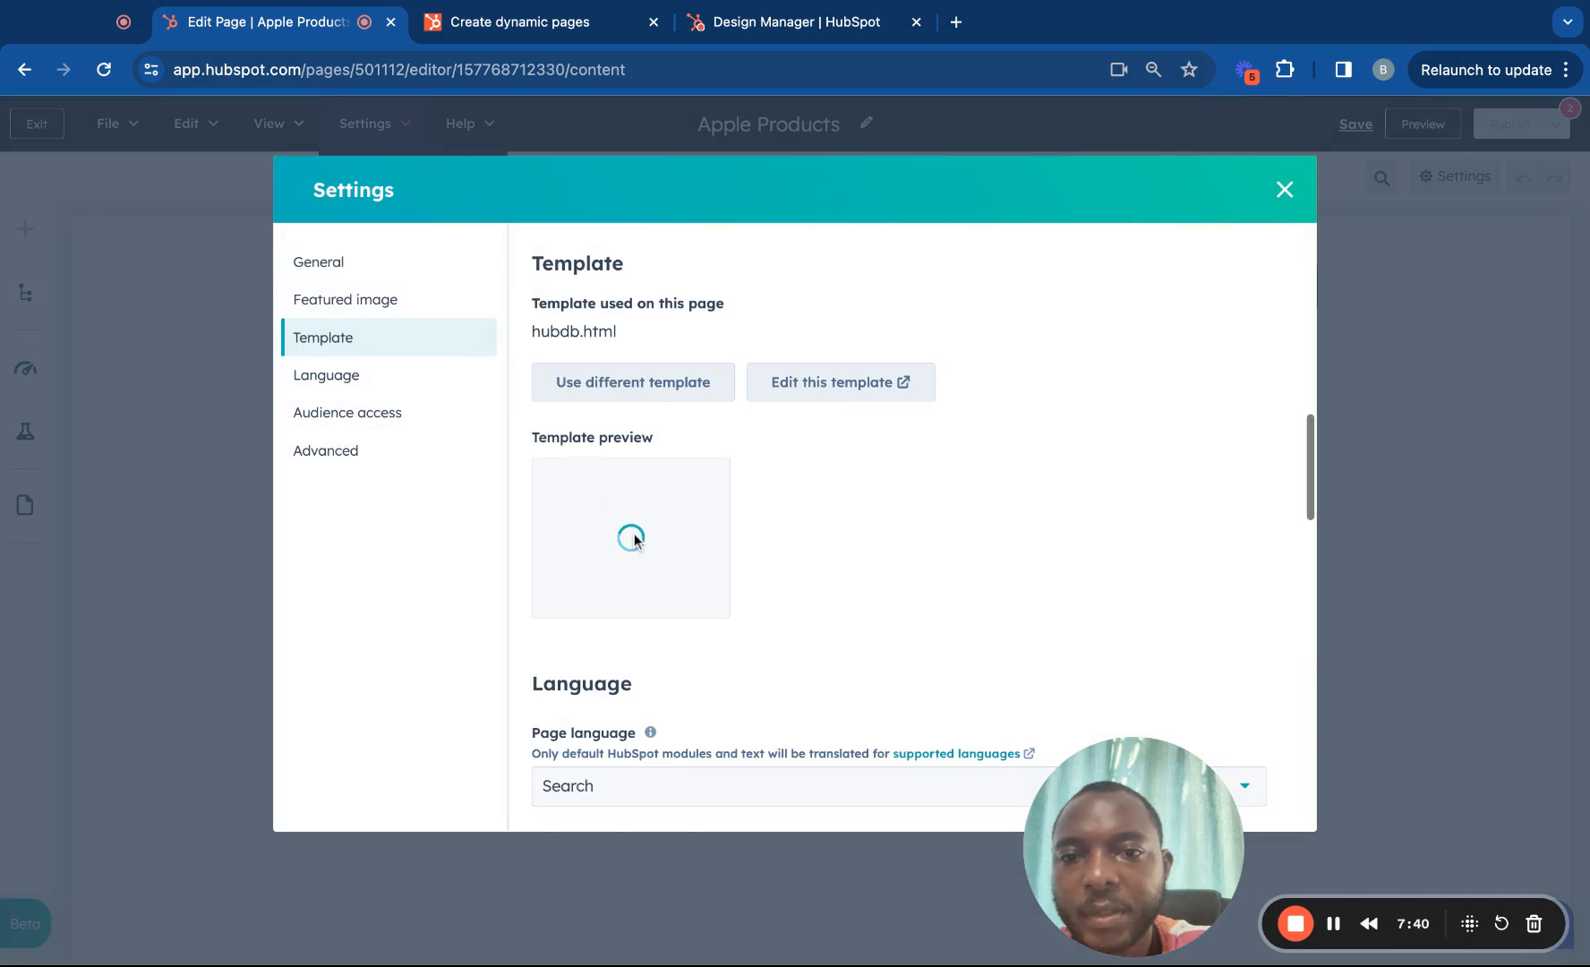
pyautogui.scroll(-7, 634, 539)
pyautogui.scroll(-3, 634, 539)
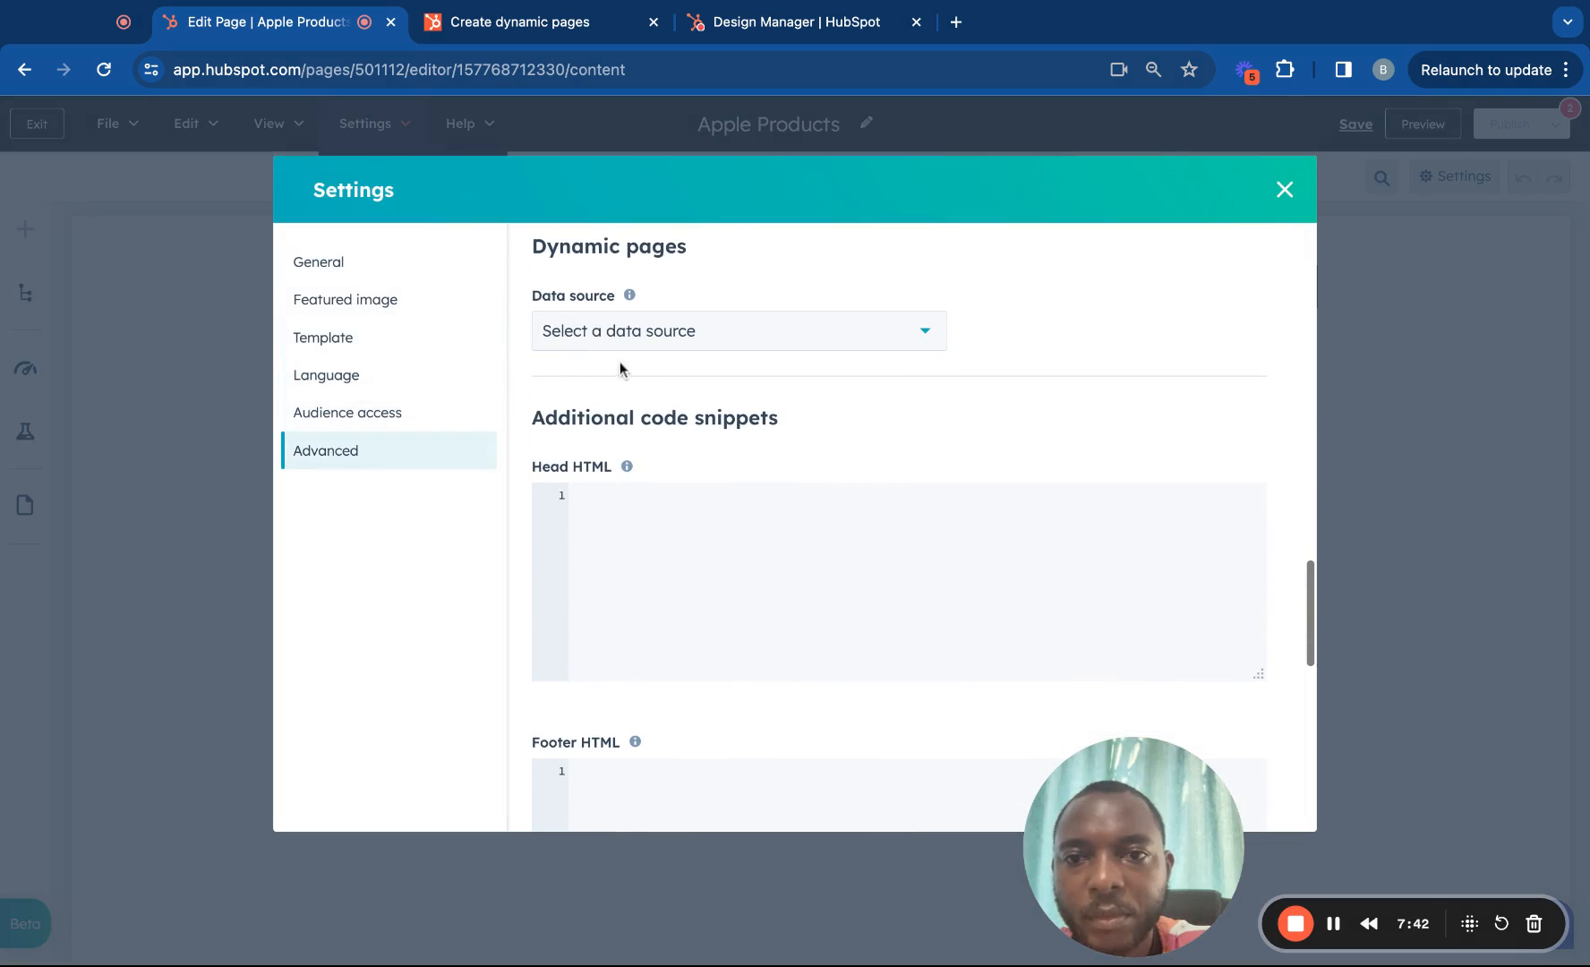
pyautogui.click(662, 338)
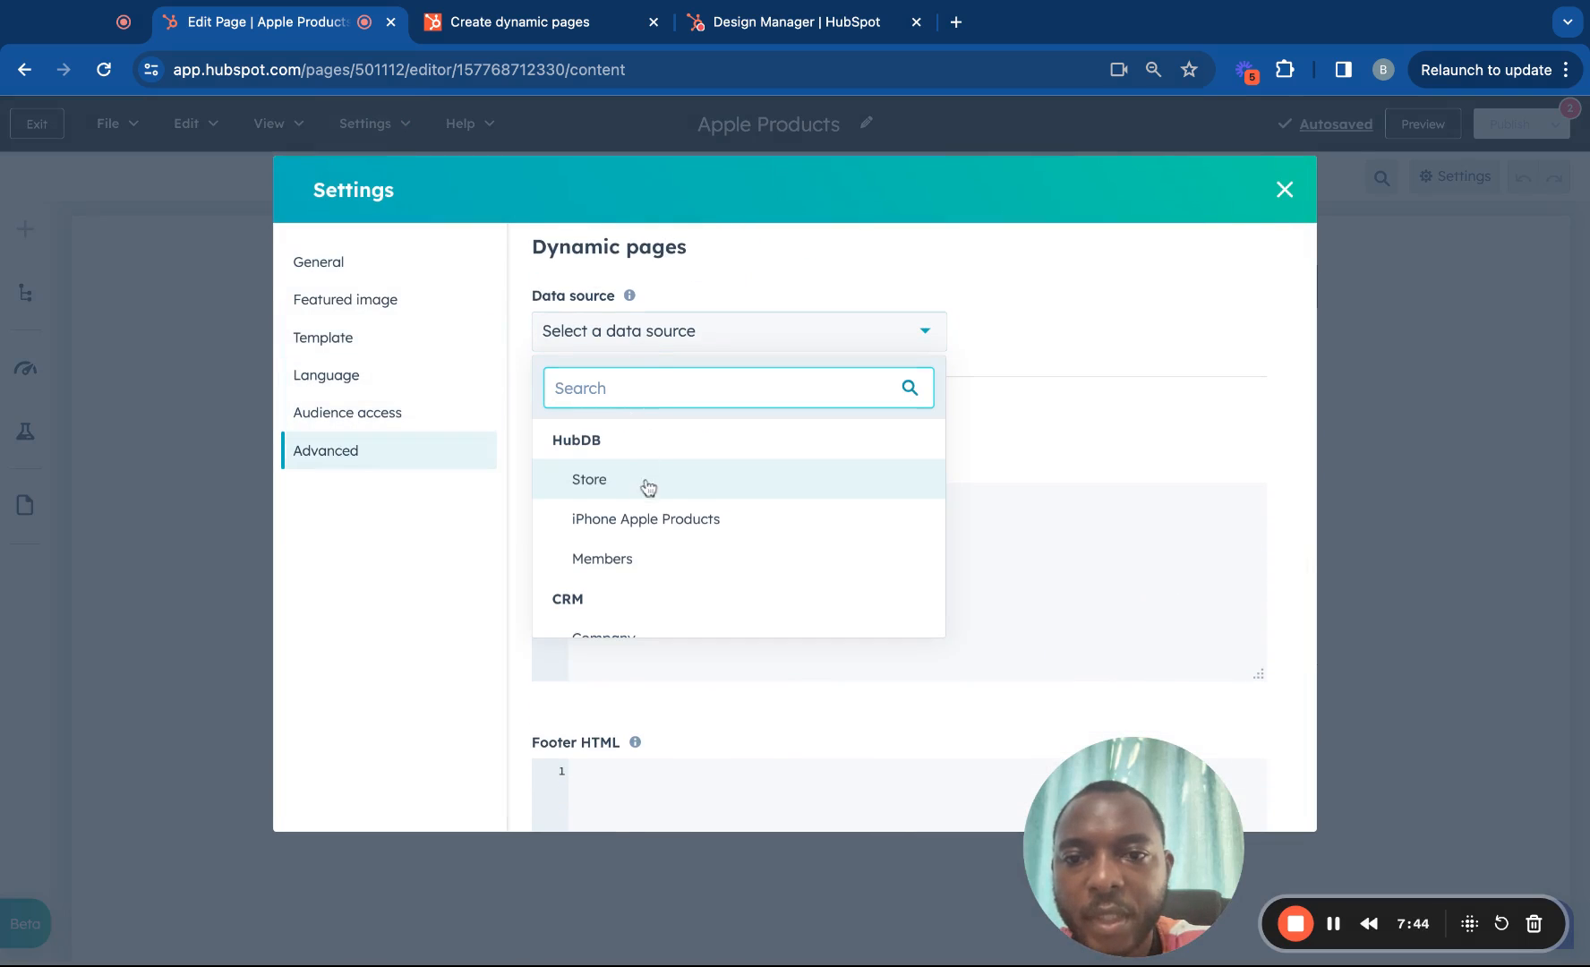
pyautogui.click(646, 519)
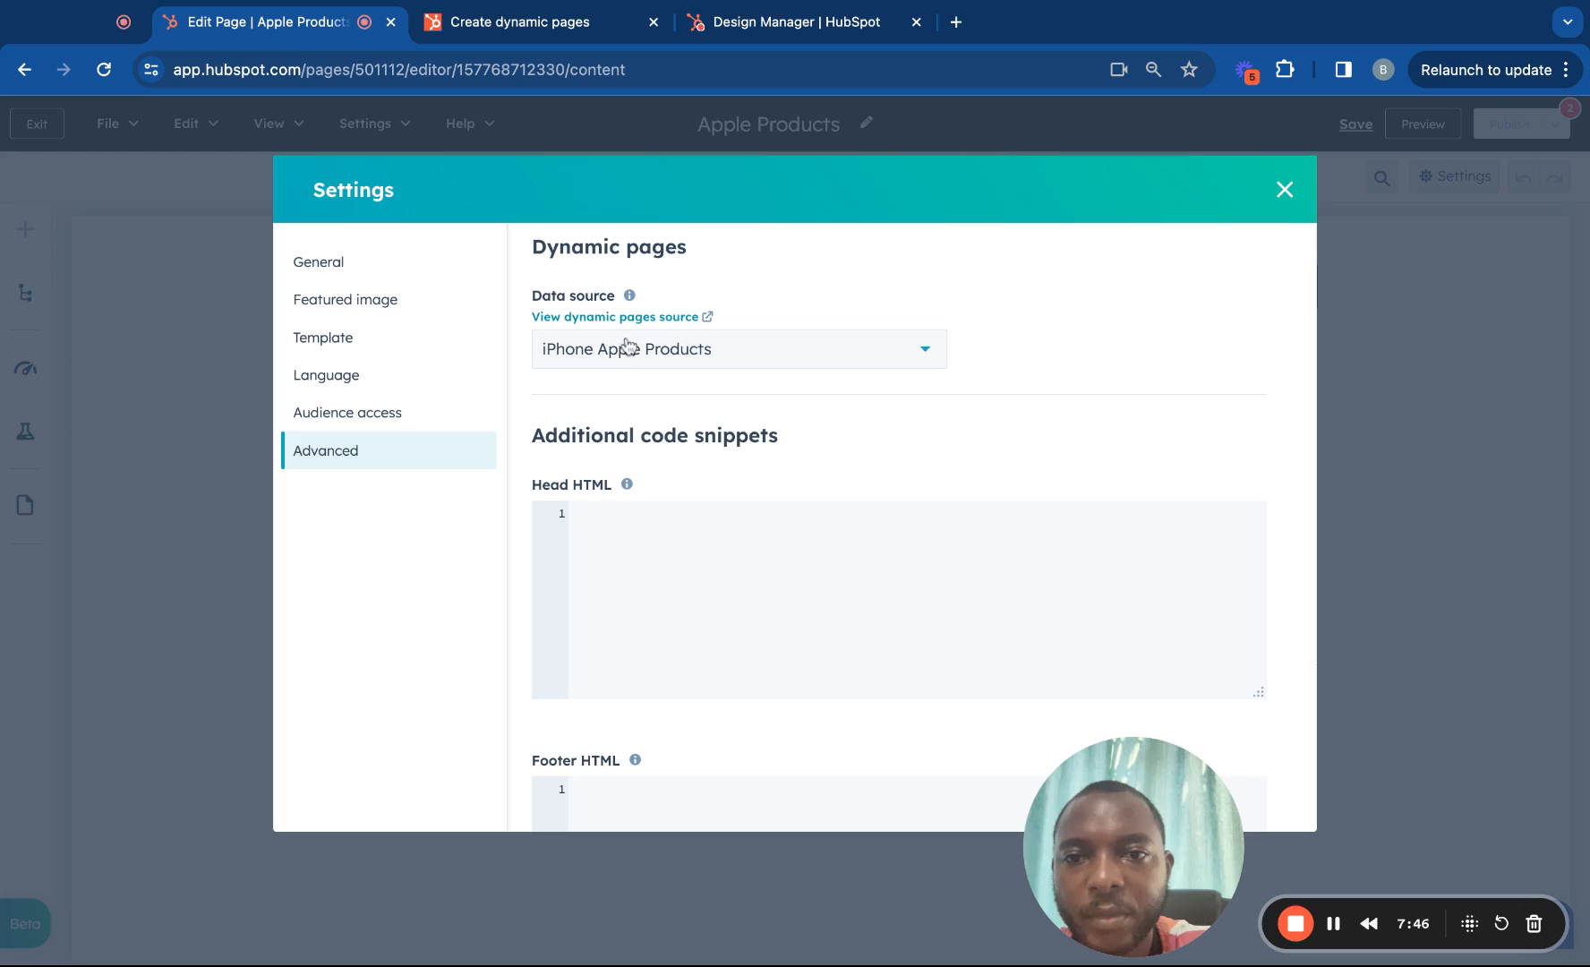
pyautogui.click(1286, 190)
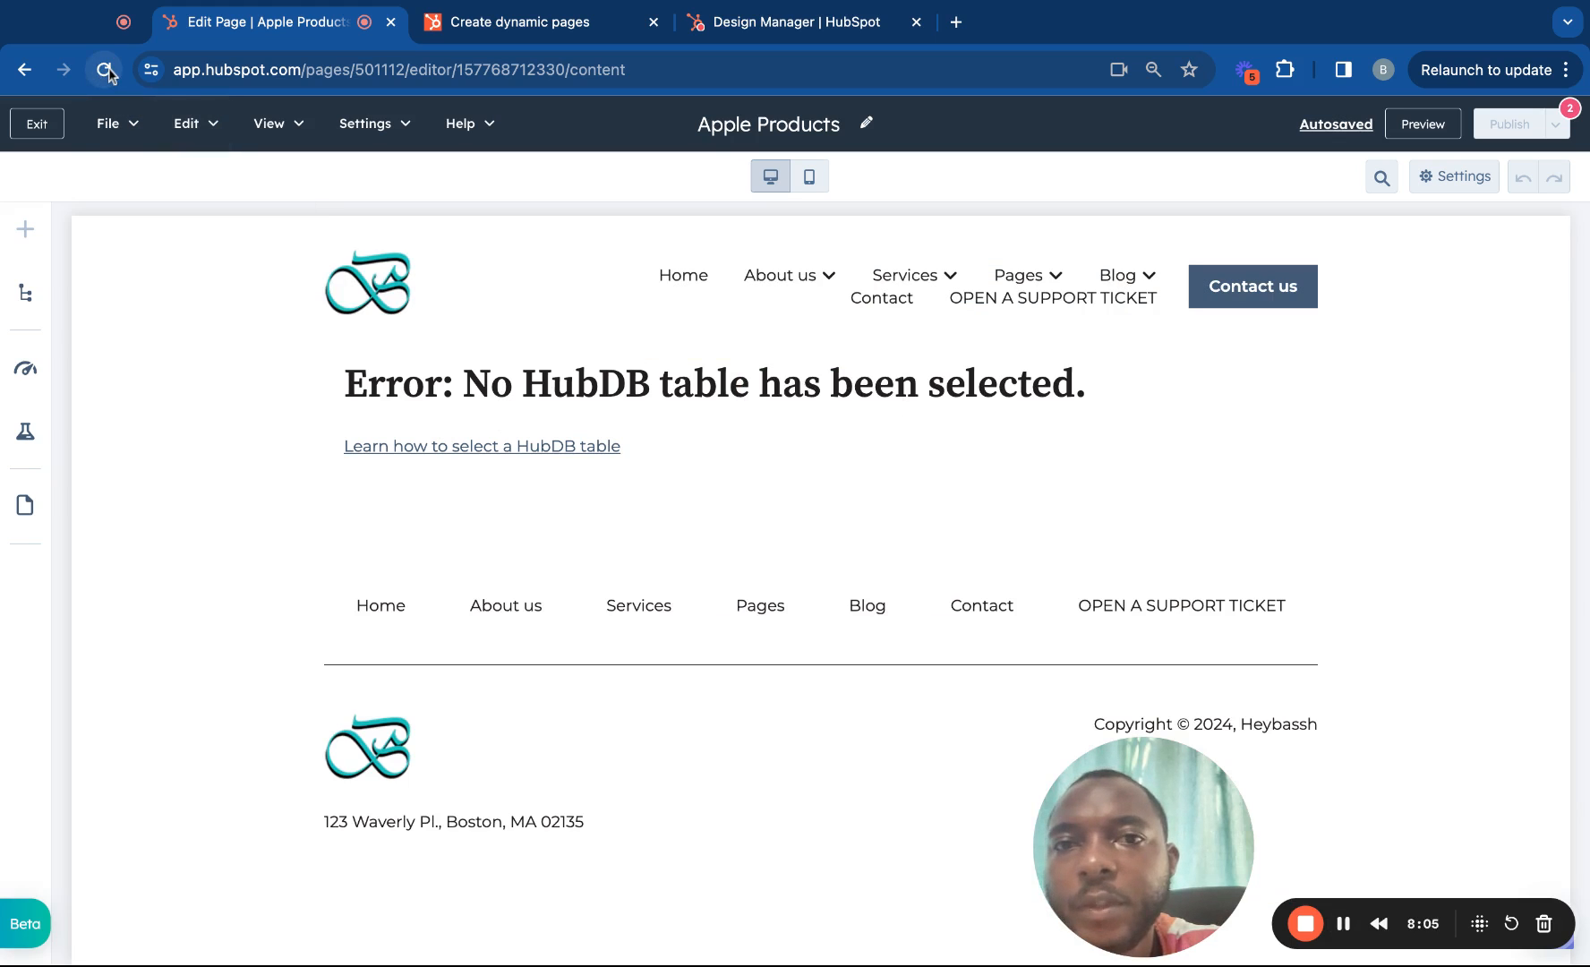
pyautogui.click(106, 69)
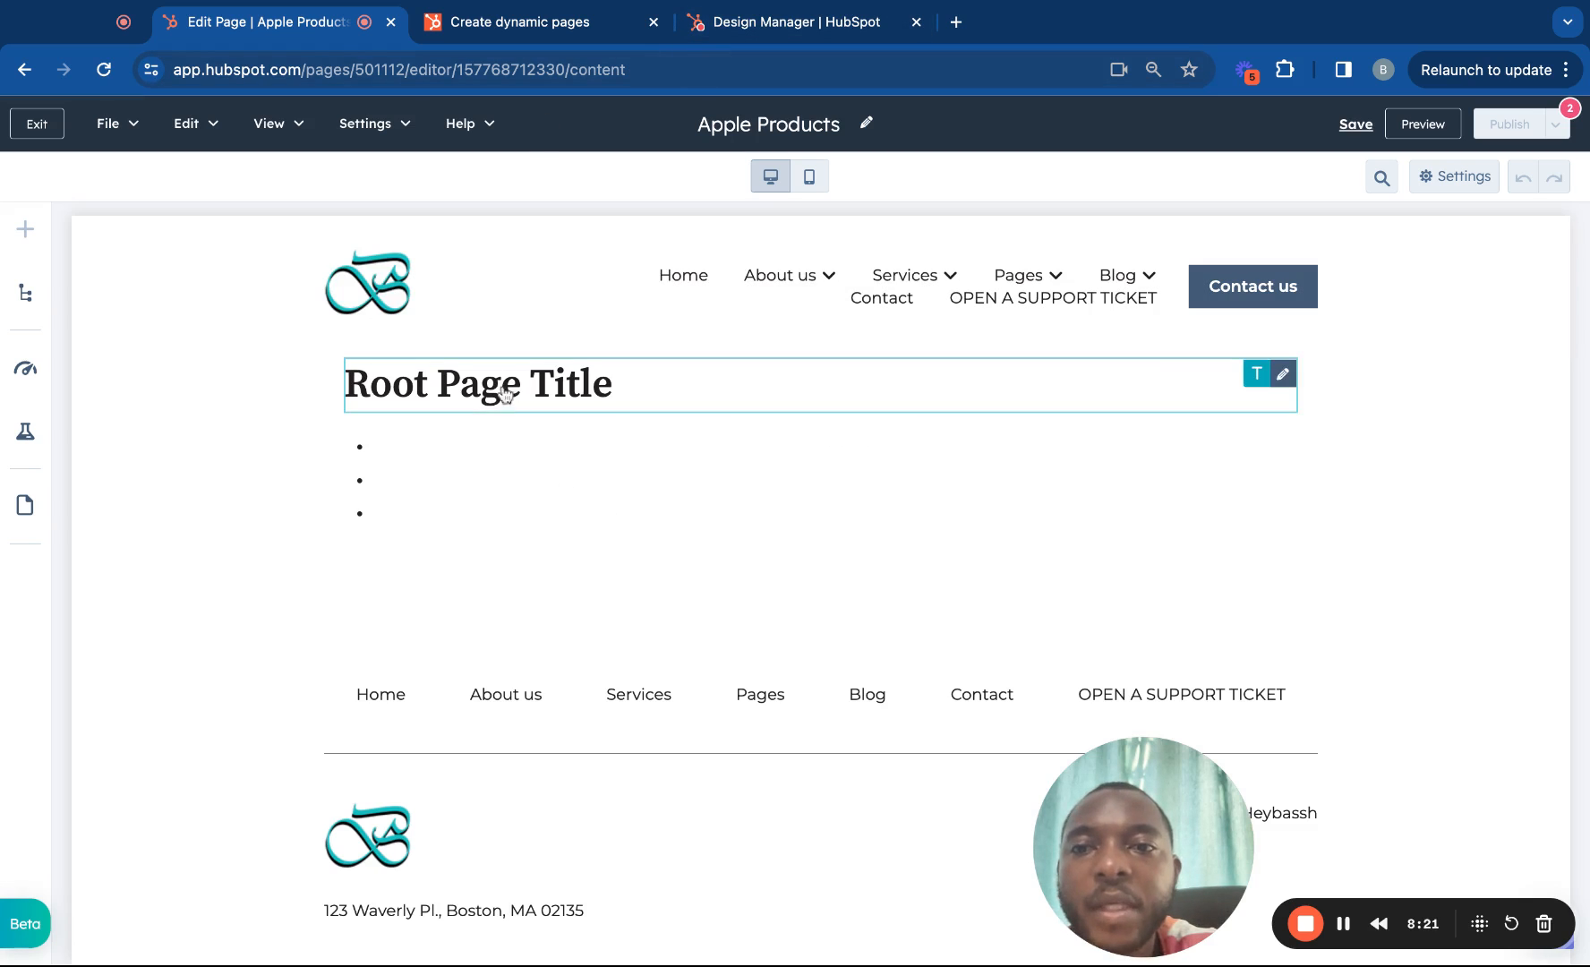
# Open HubDB in a new browser tab from Design Tools and open the iPhone Apple Products table.
pyautogui.click(759, 27)
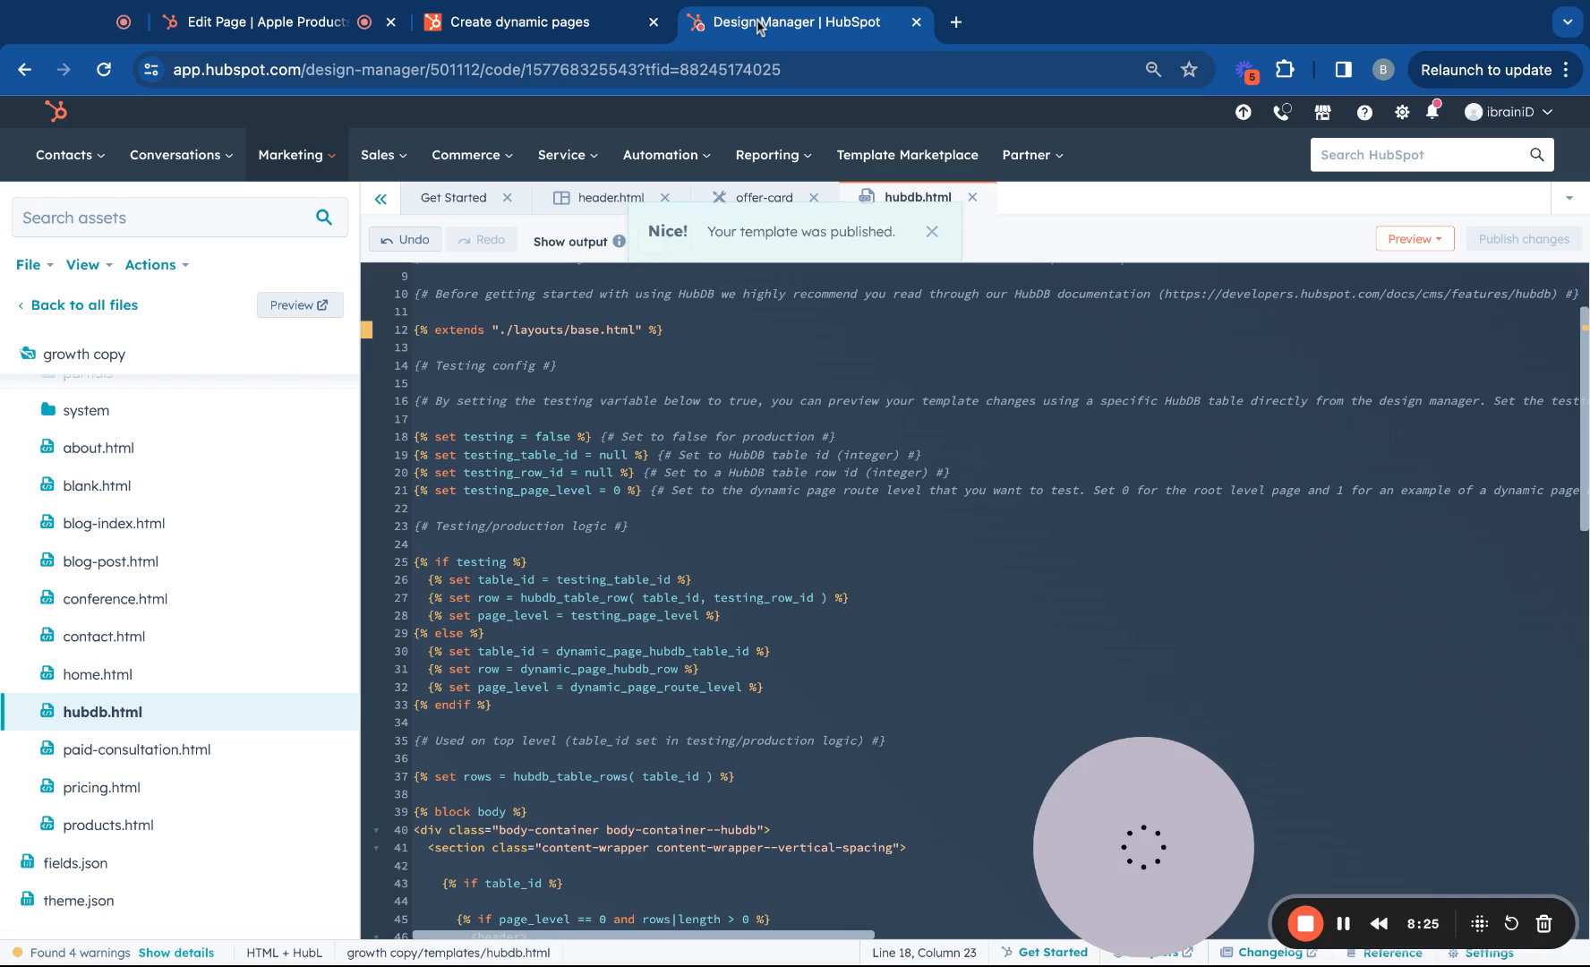
pyautogui.click(311, 152)
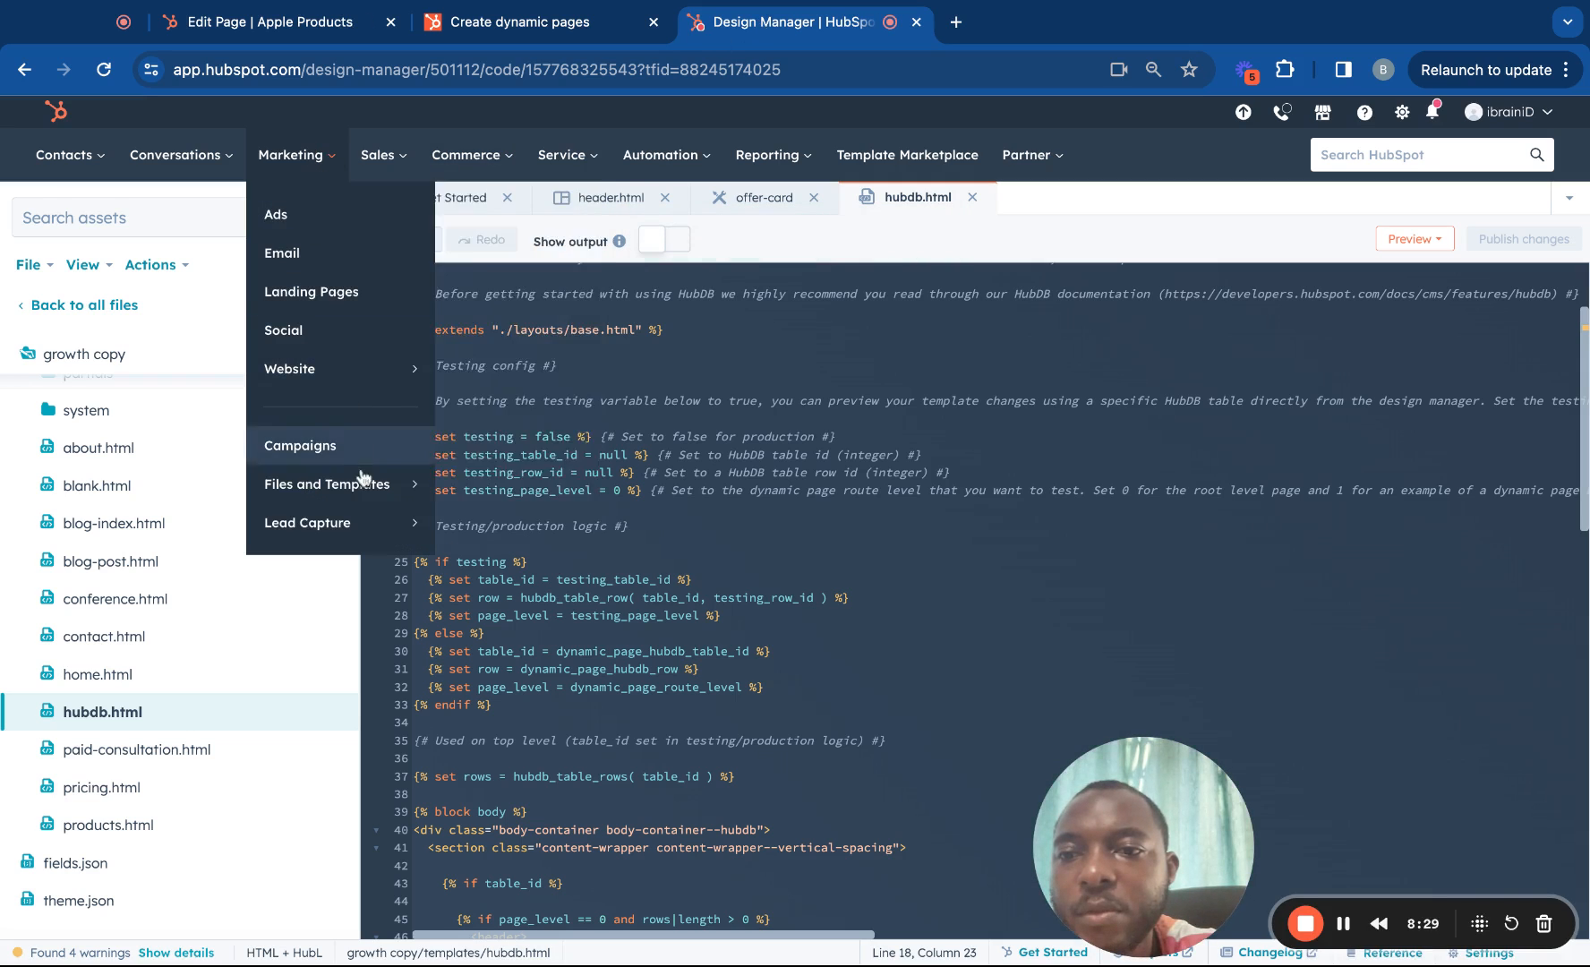
pyautogui.moveTo(364, 479)
pyautogui.rightClick(475, 296)
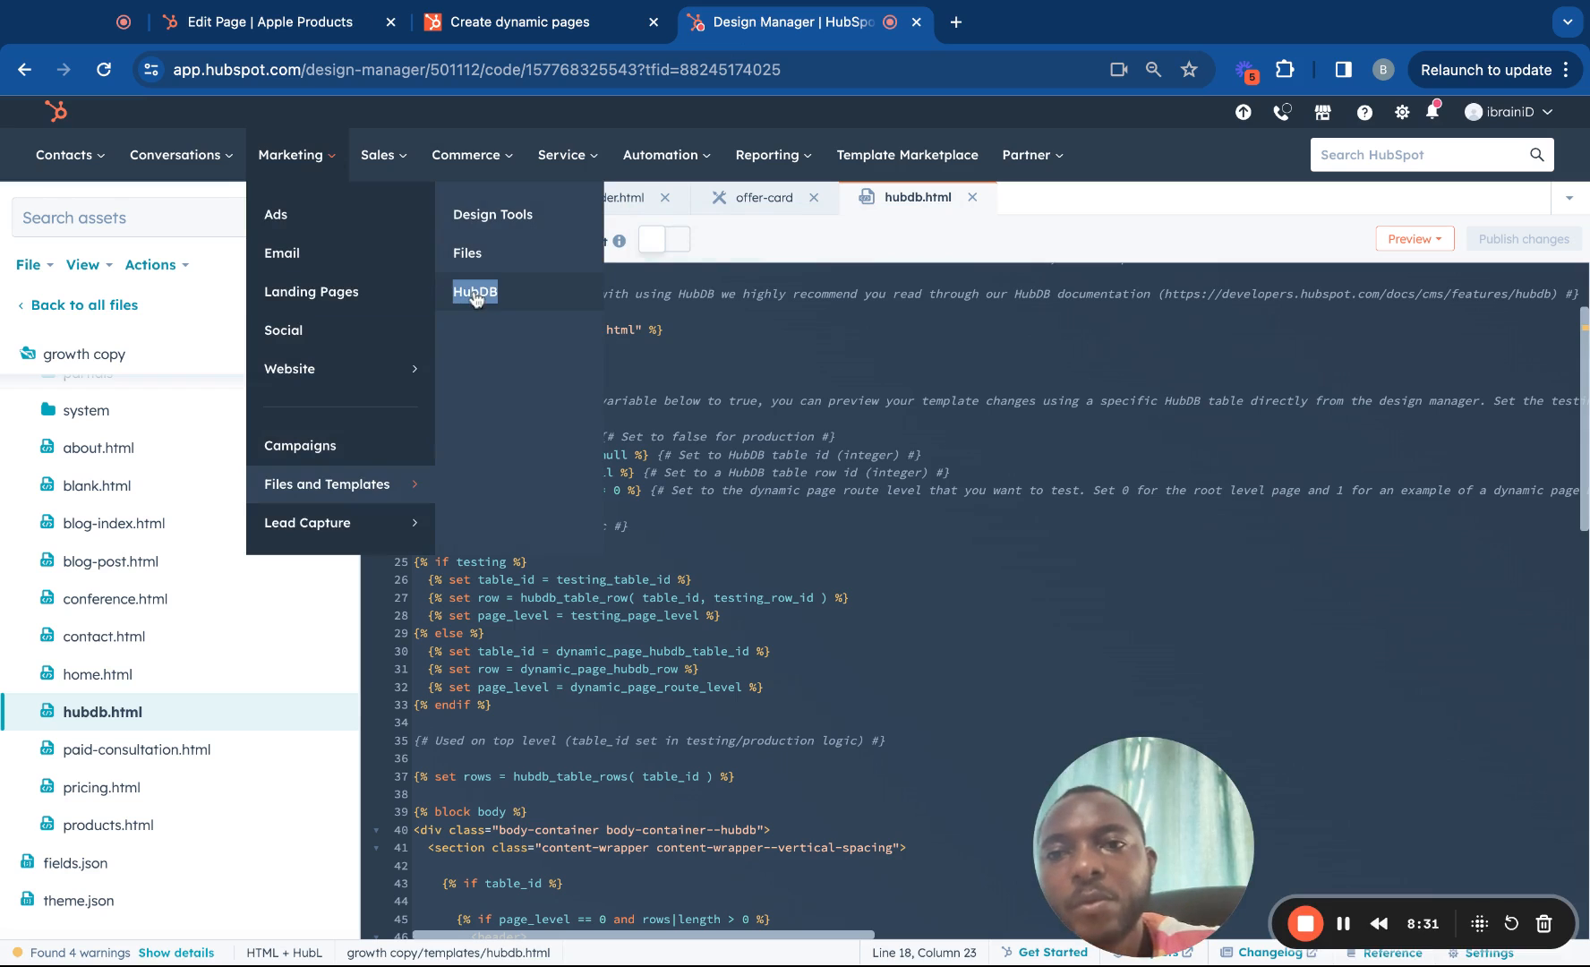
pyautogui.click(475, 296)
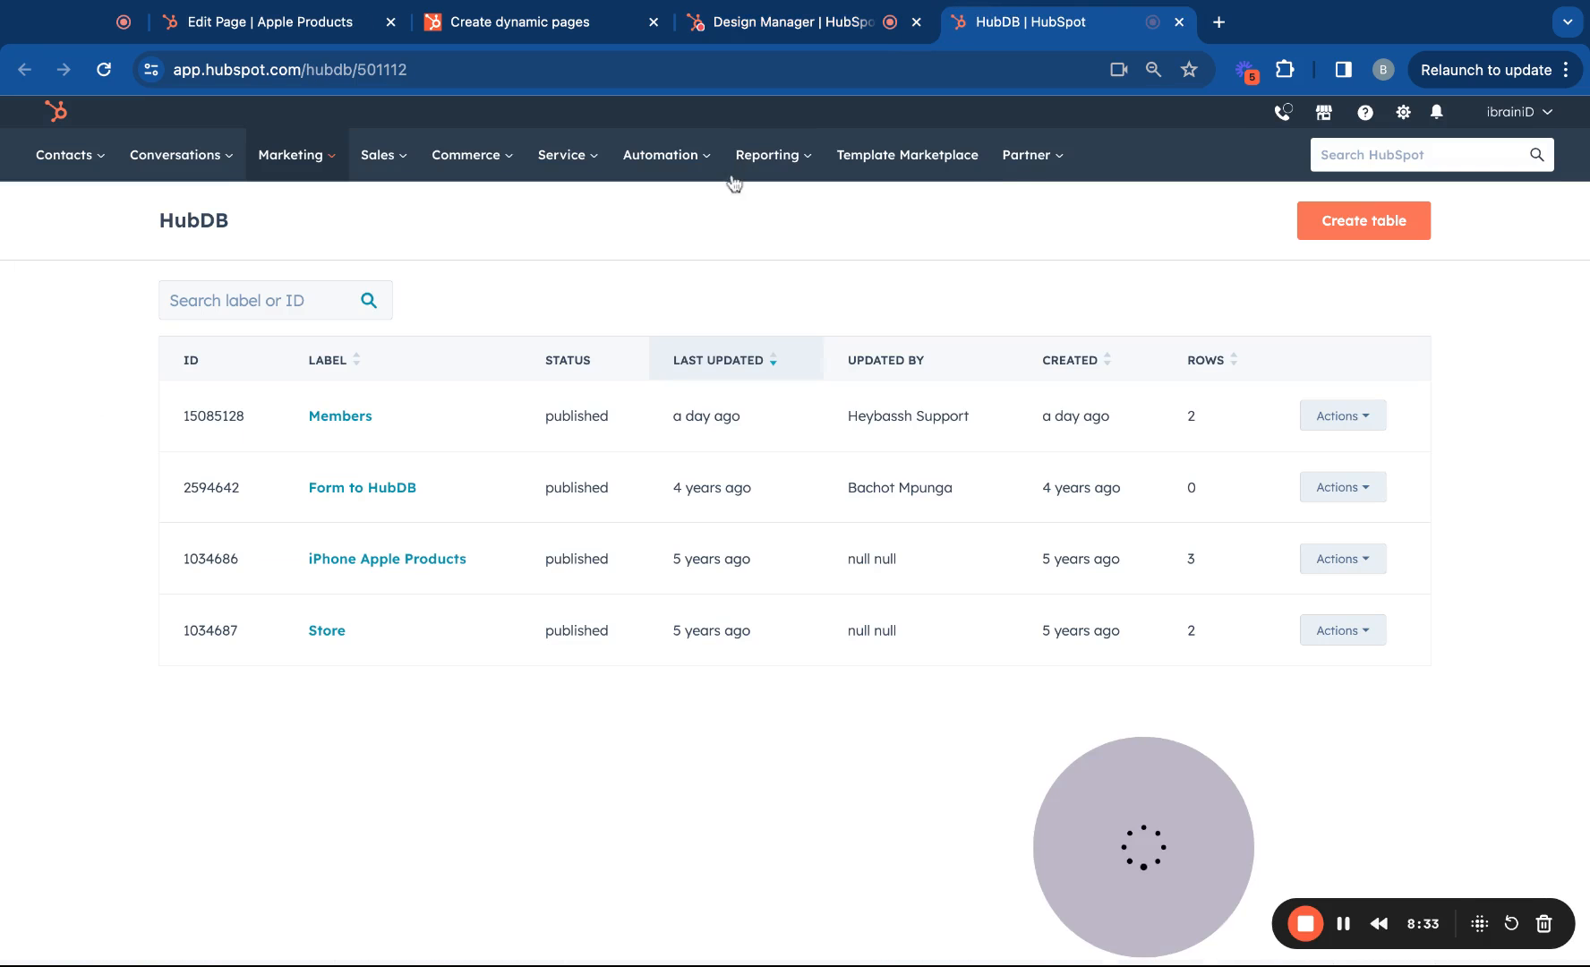
pyautogui.click(367, 559)
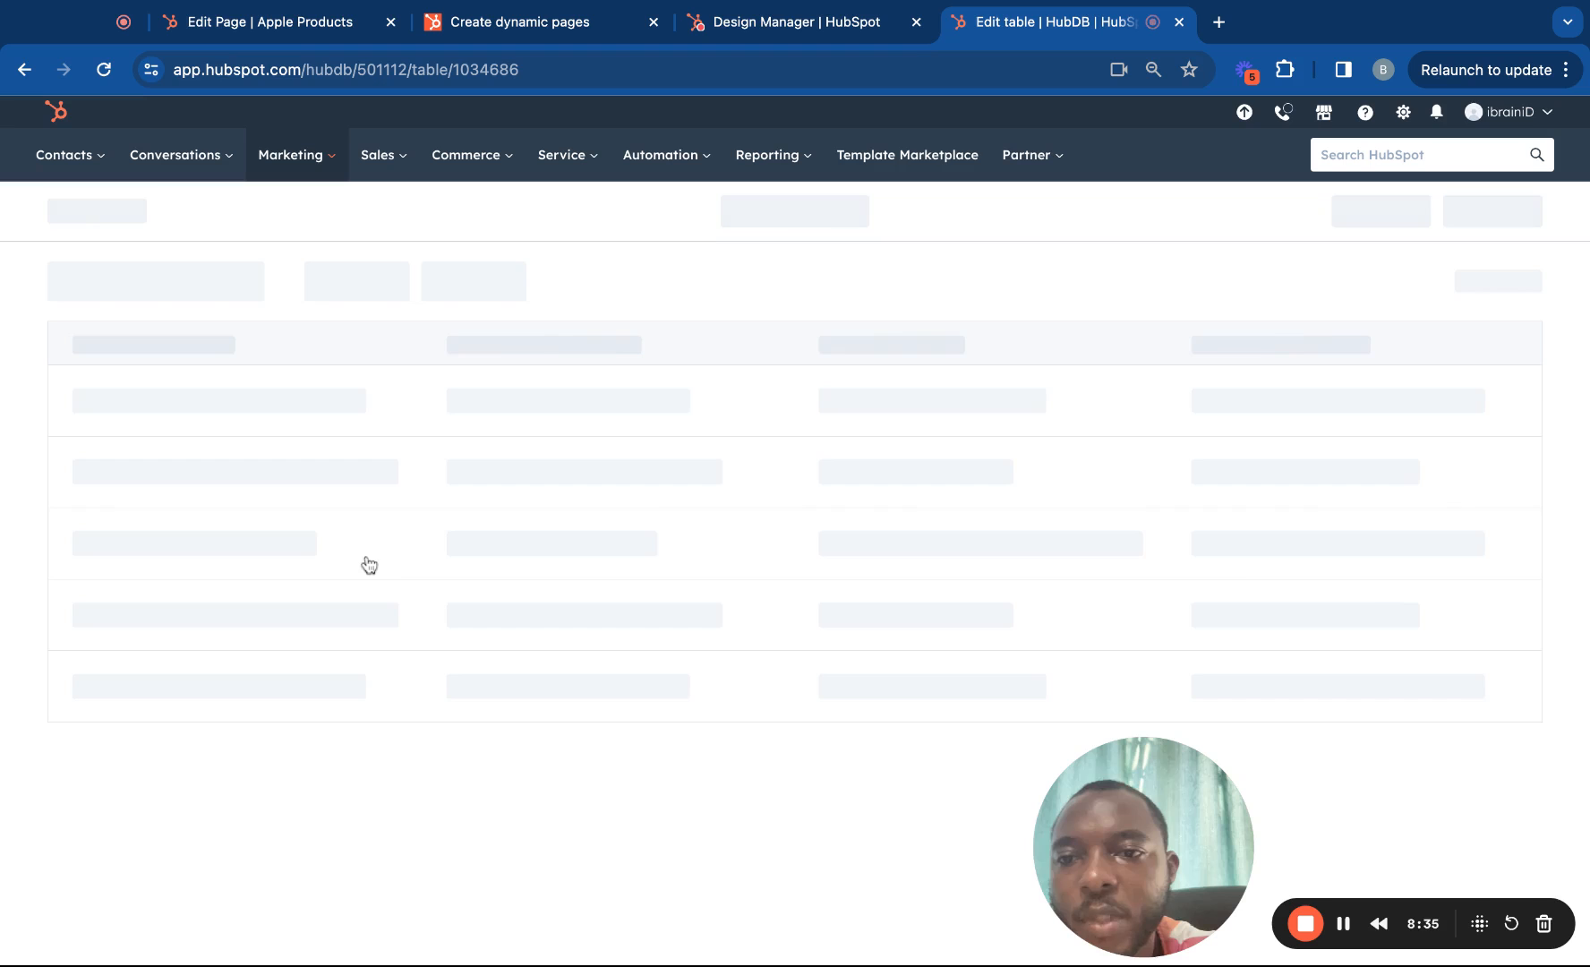
# Set the table's meta description column to product_name, featured image to product_photo and canonical URL to product_details_page; save and publish the table.
pyautogui.click(1417, 219)
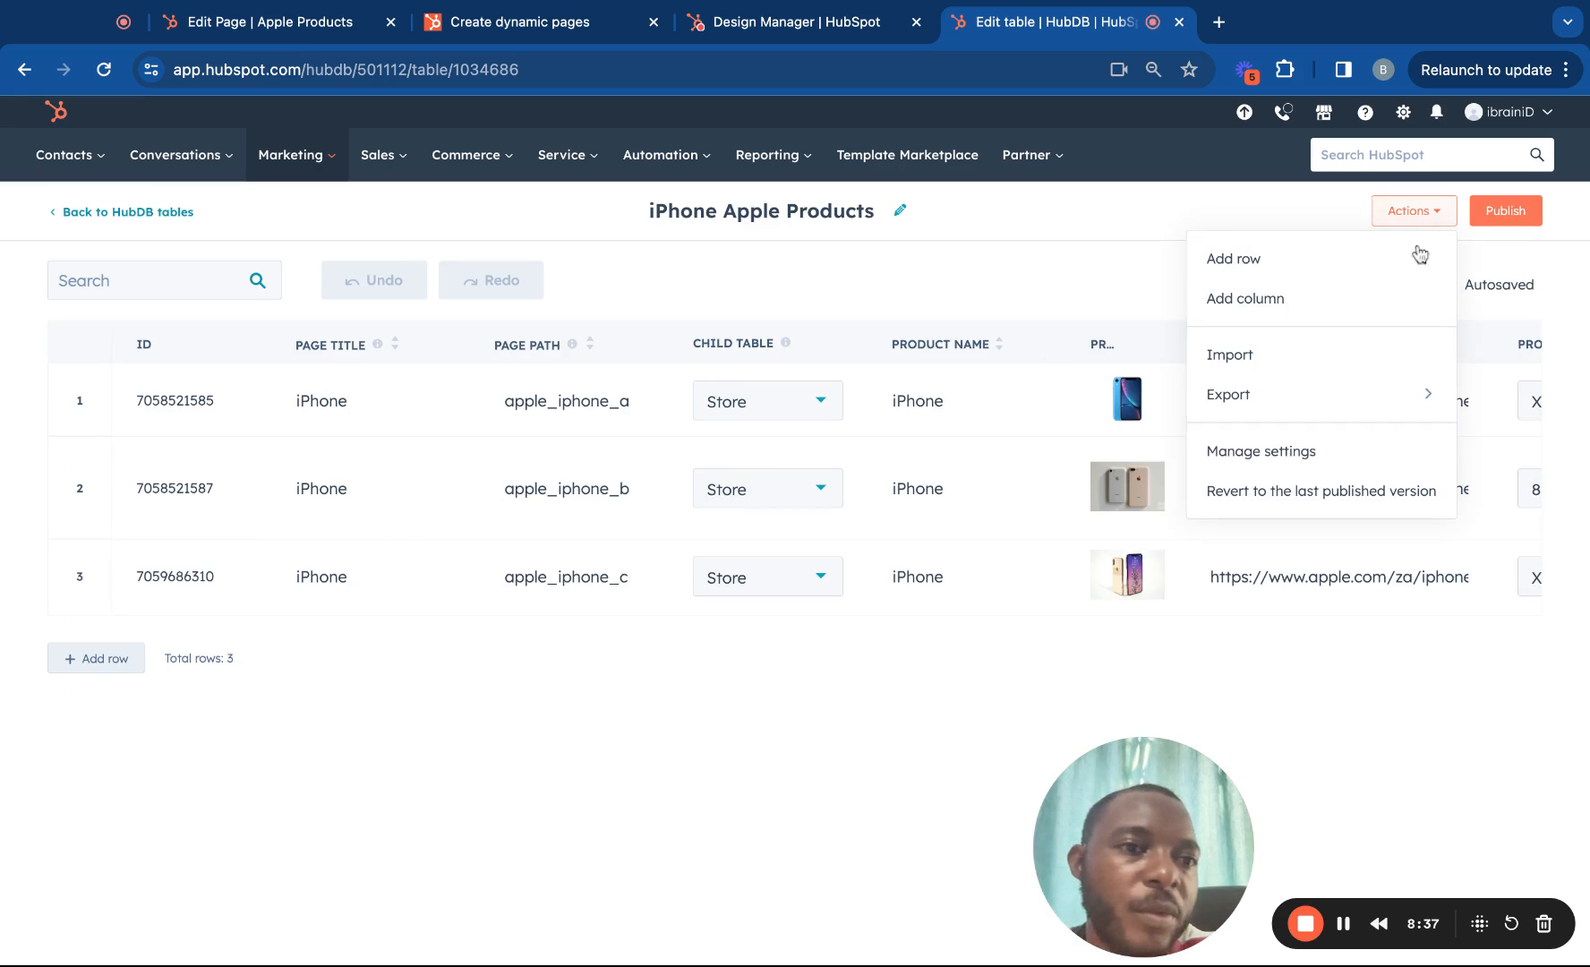
pyautogui.click(1330, 452)
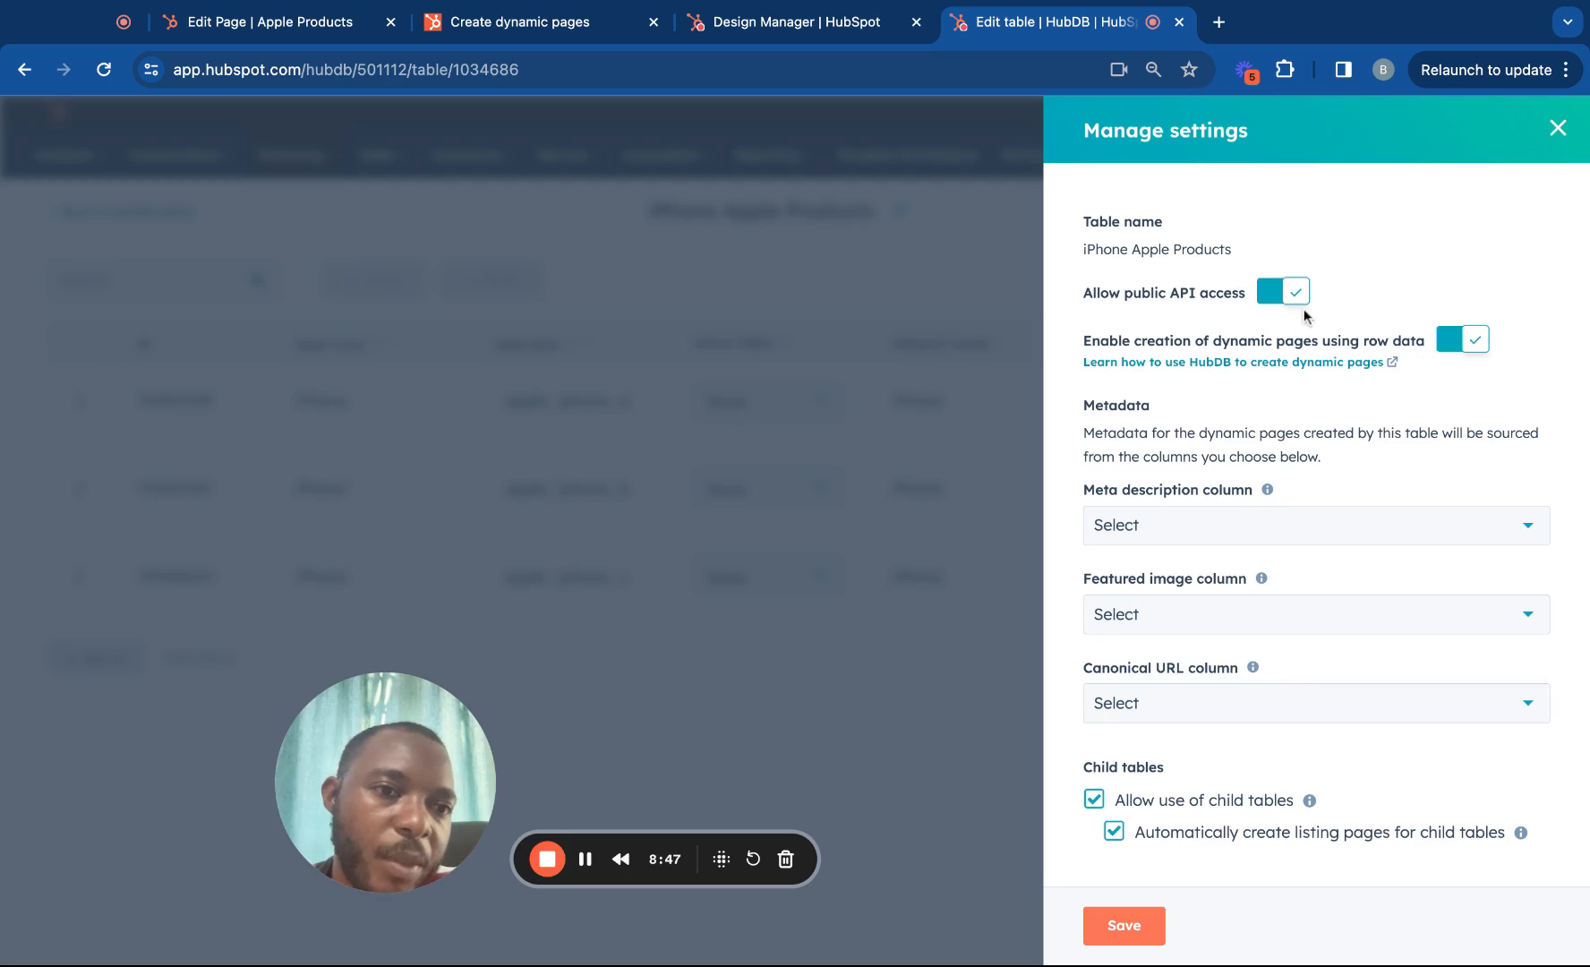
pyautogui.click(1319, 520)
pyautogui.click(1256, 588)
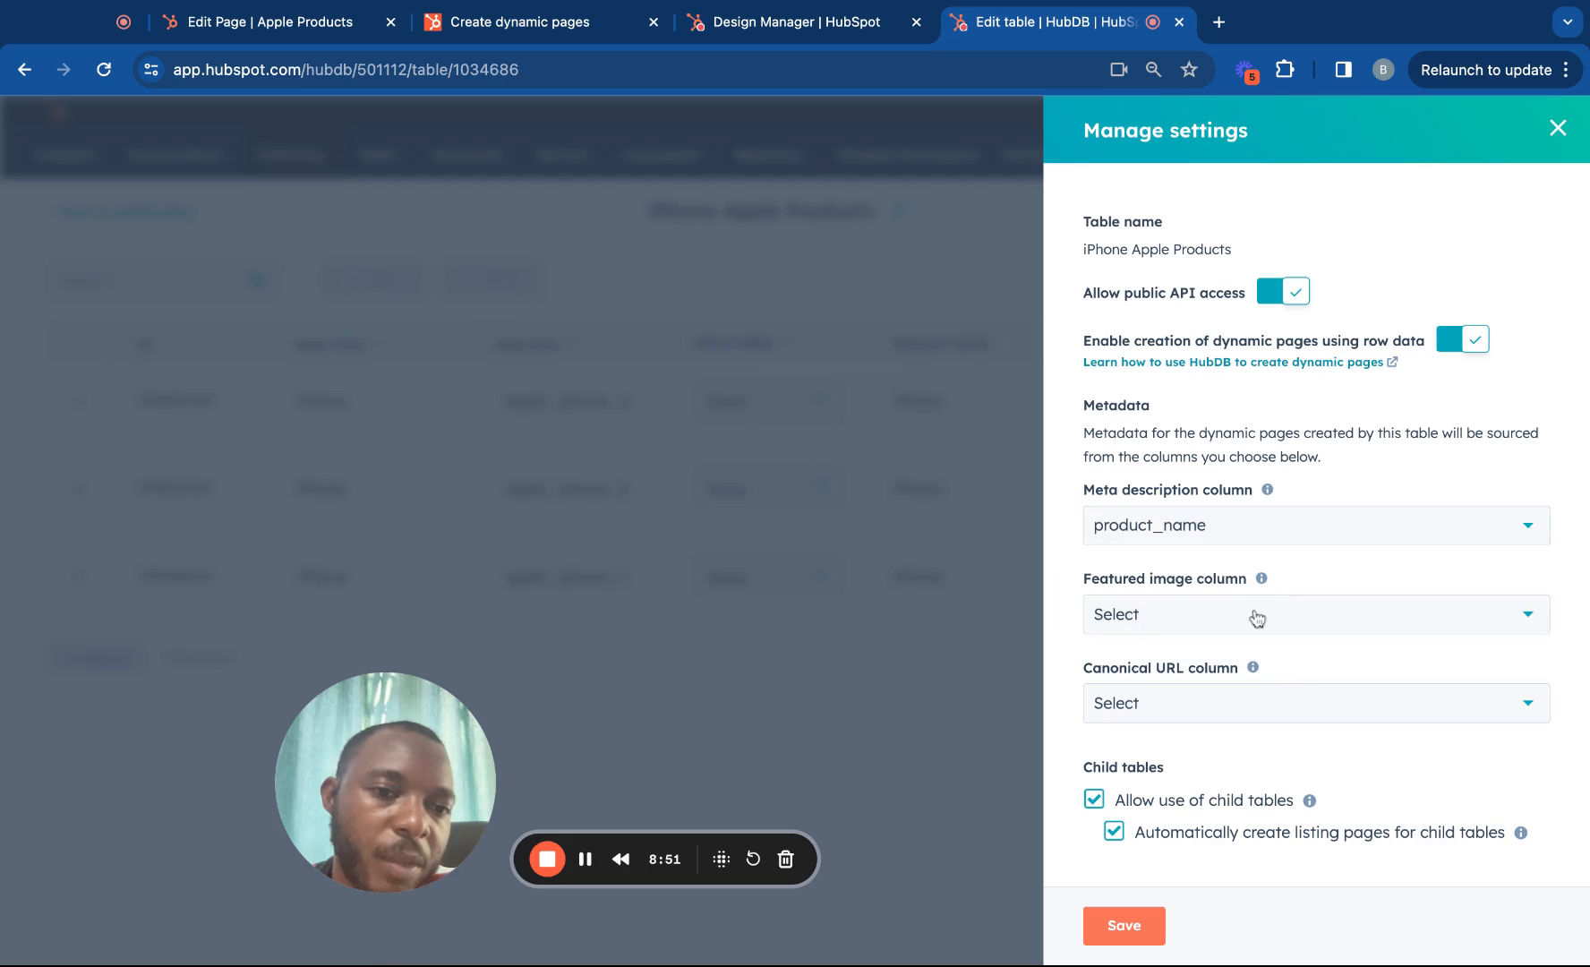
pyautogui.click(1256, 618)
pyautogui.click(1233, 671)
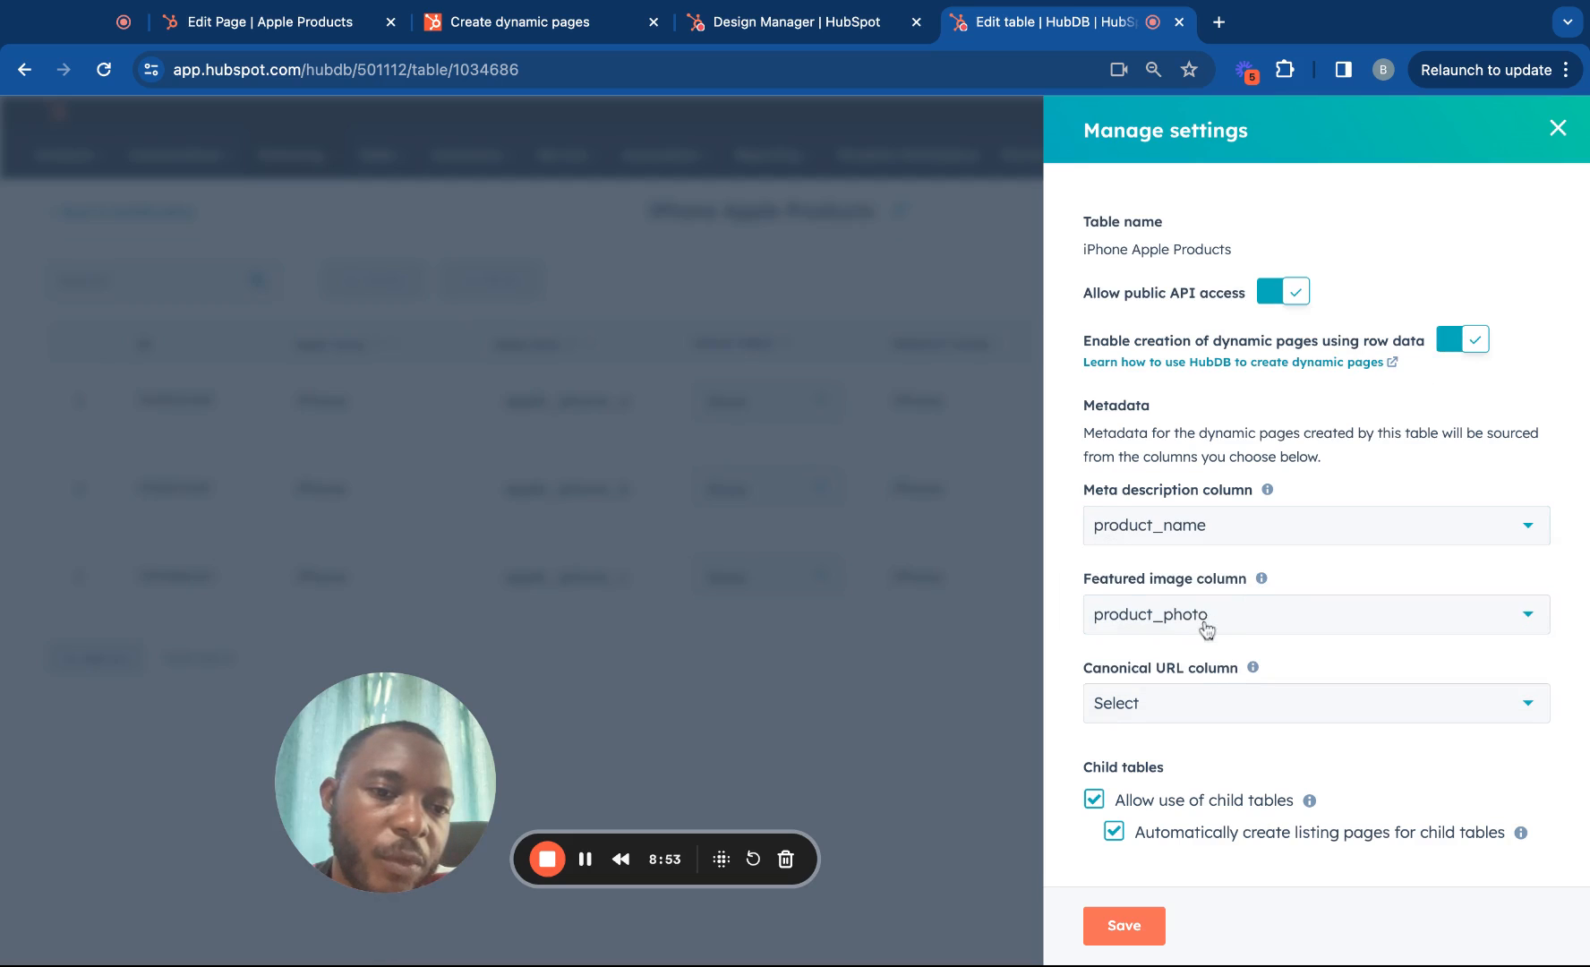
pyautogui.click(1208, 713)
pyautogui.click(1207, 713)
pyautogui.click(1207, 714)
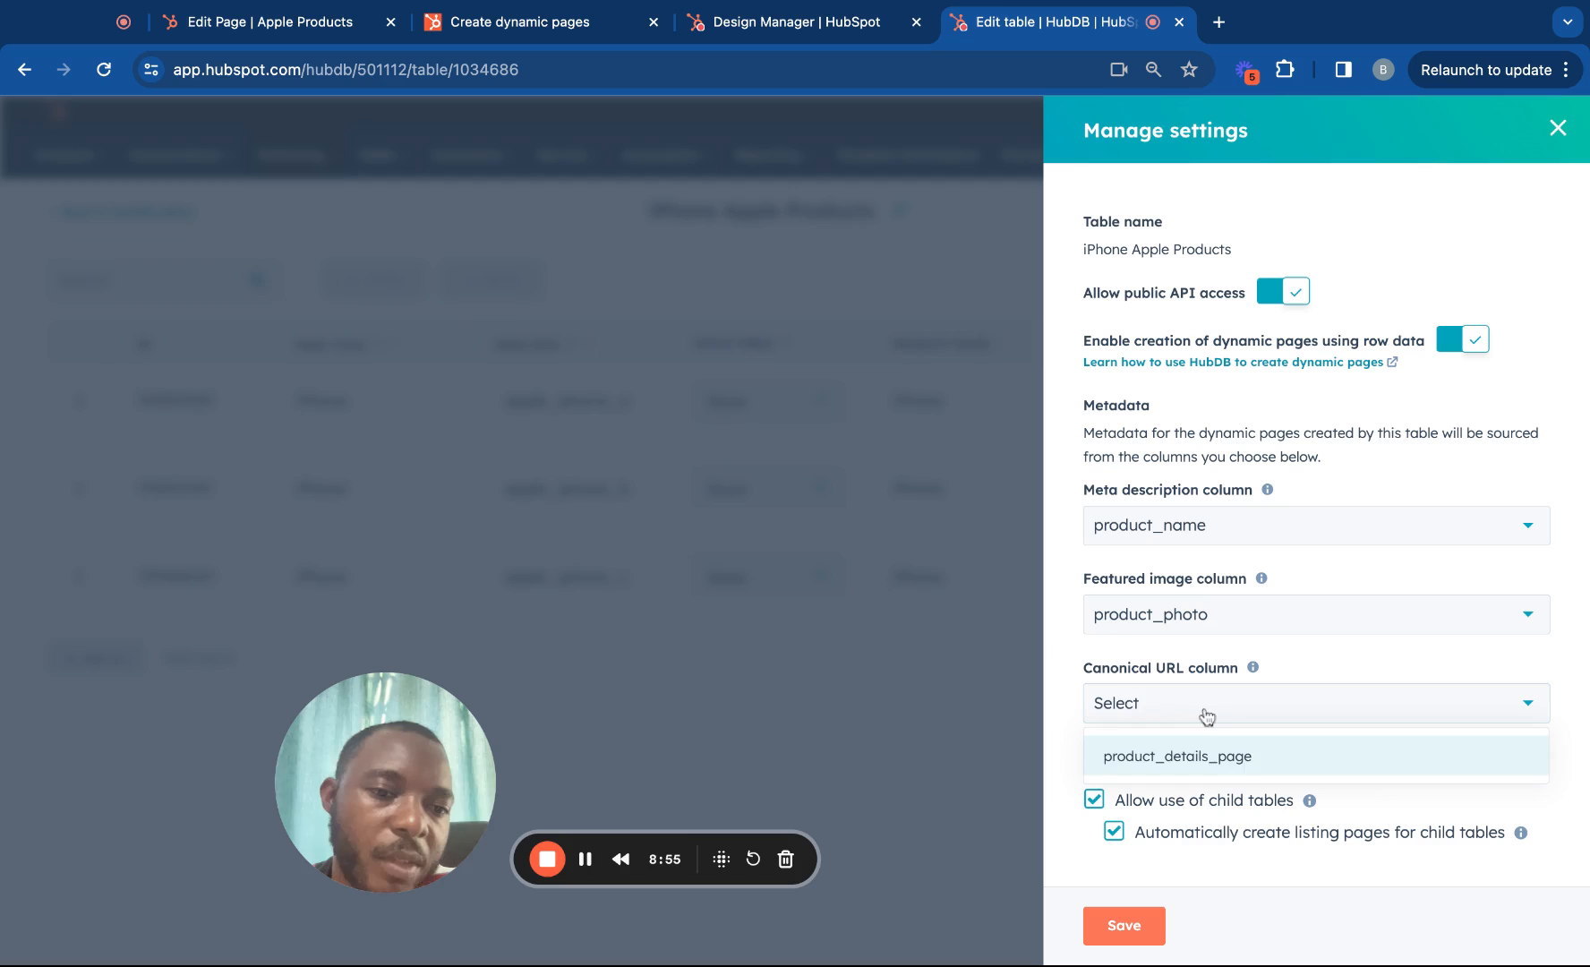
pyautogui.click(1217, 756)
pyautogui.scroll(1, 1221, 731)
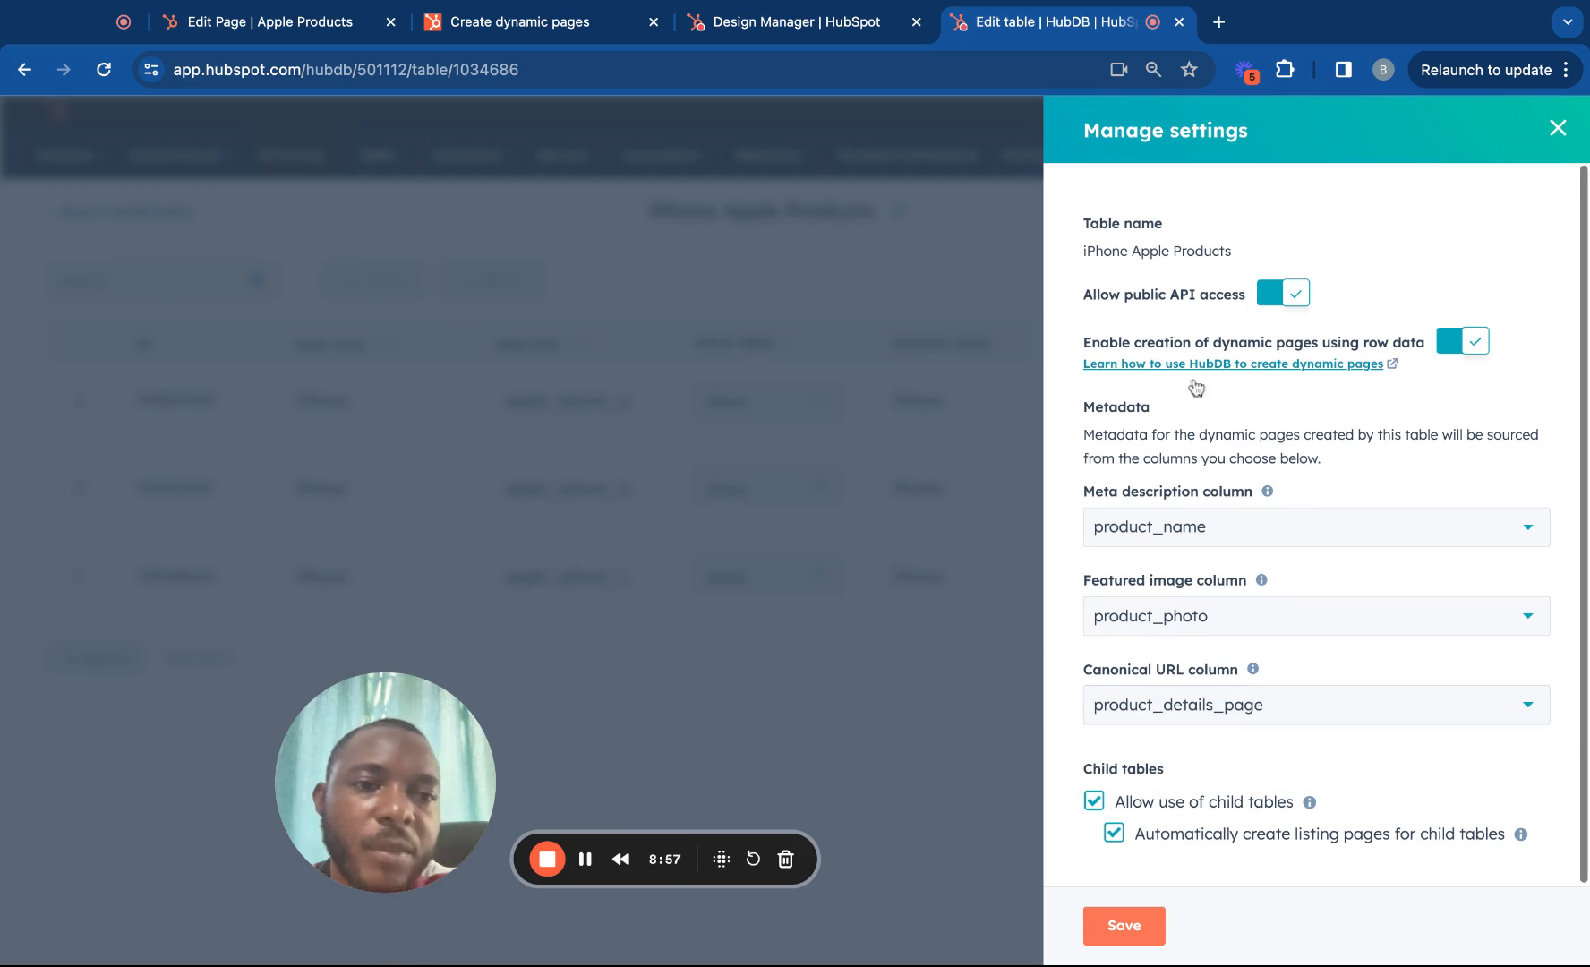
pyautogui.click(1124, 926)
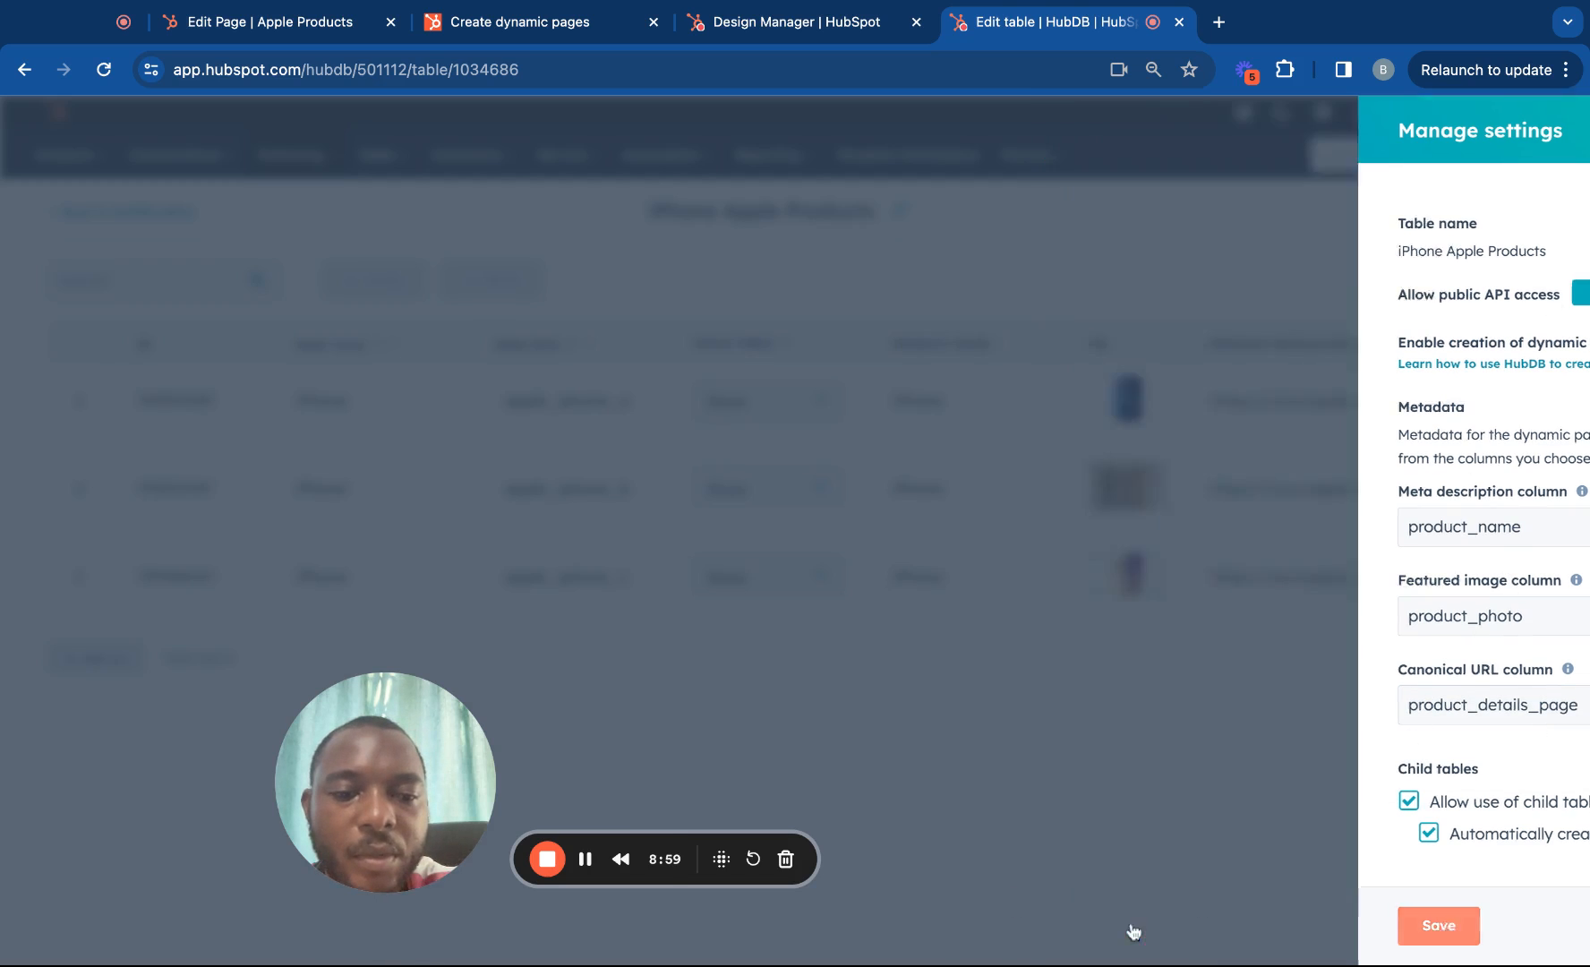
pyautogui.click(1505, 211)
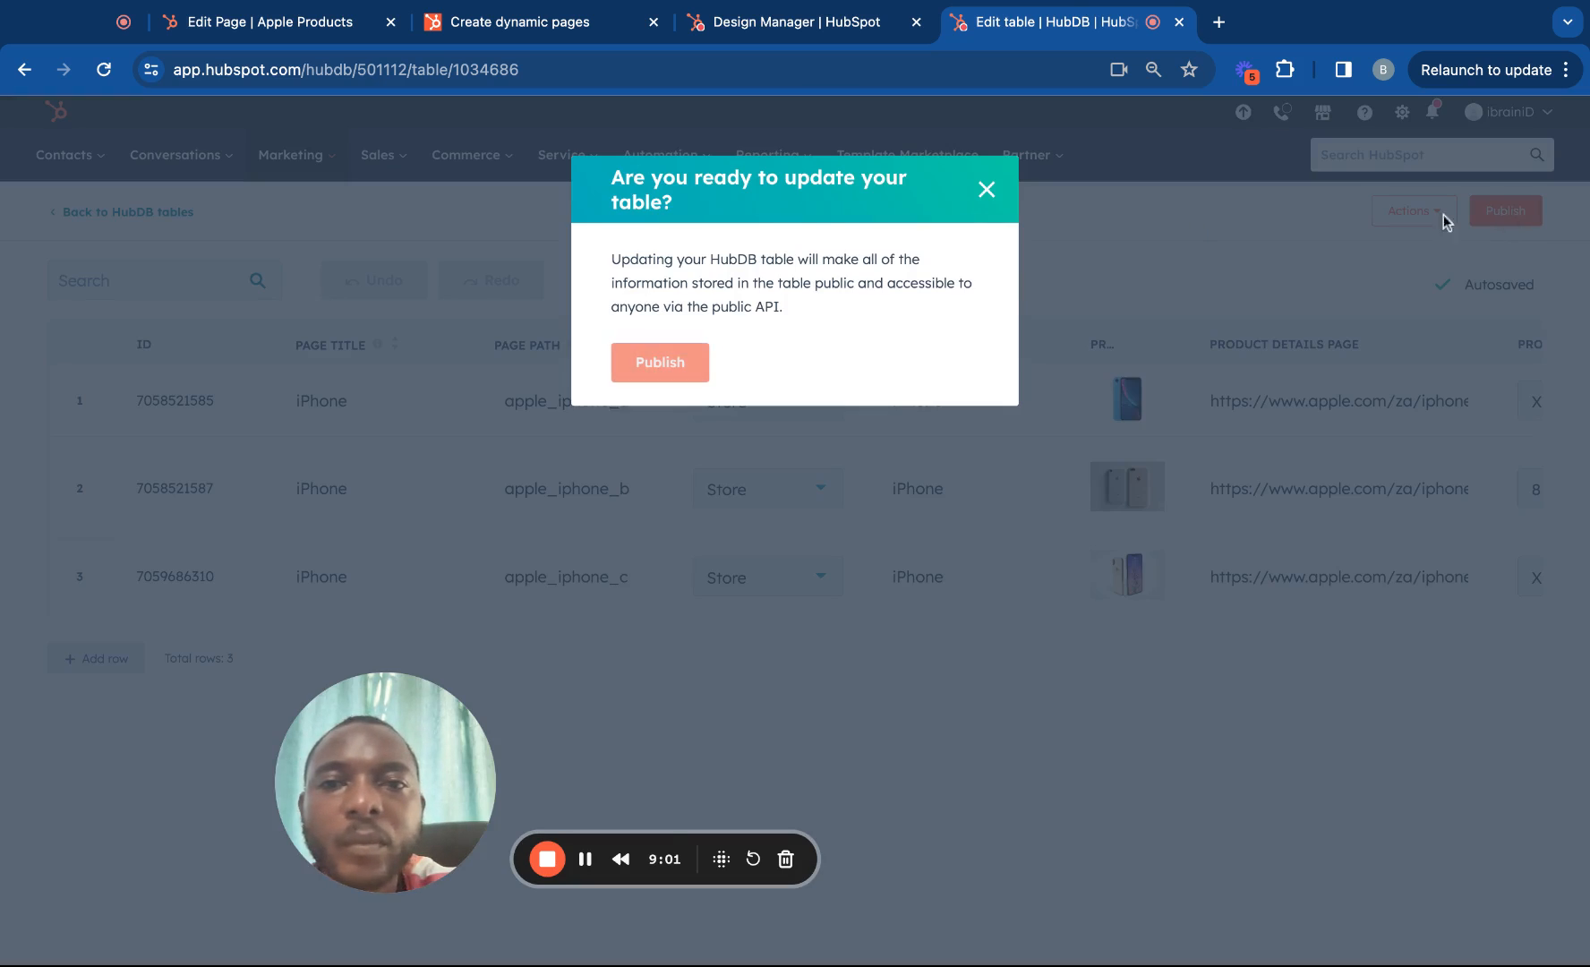
pyautogui.click(686, 356)
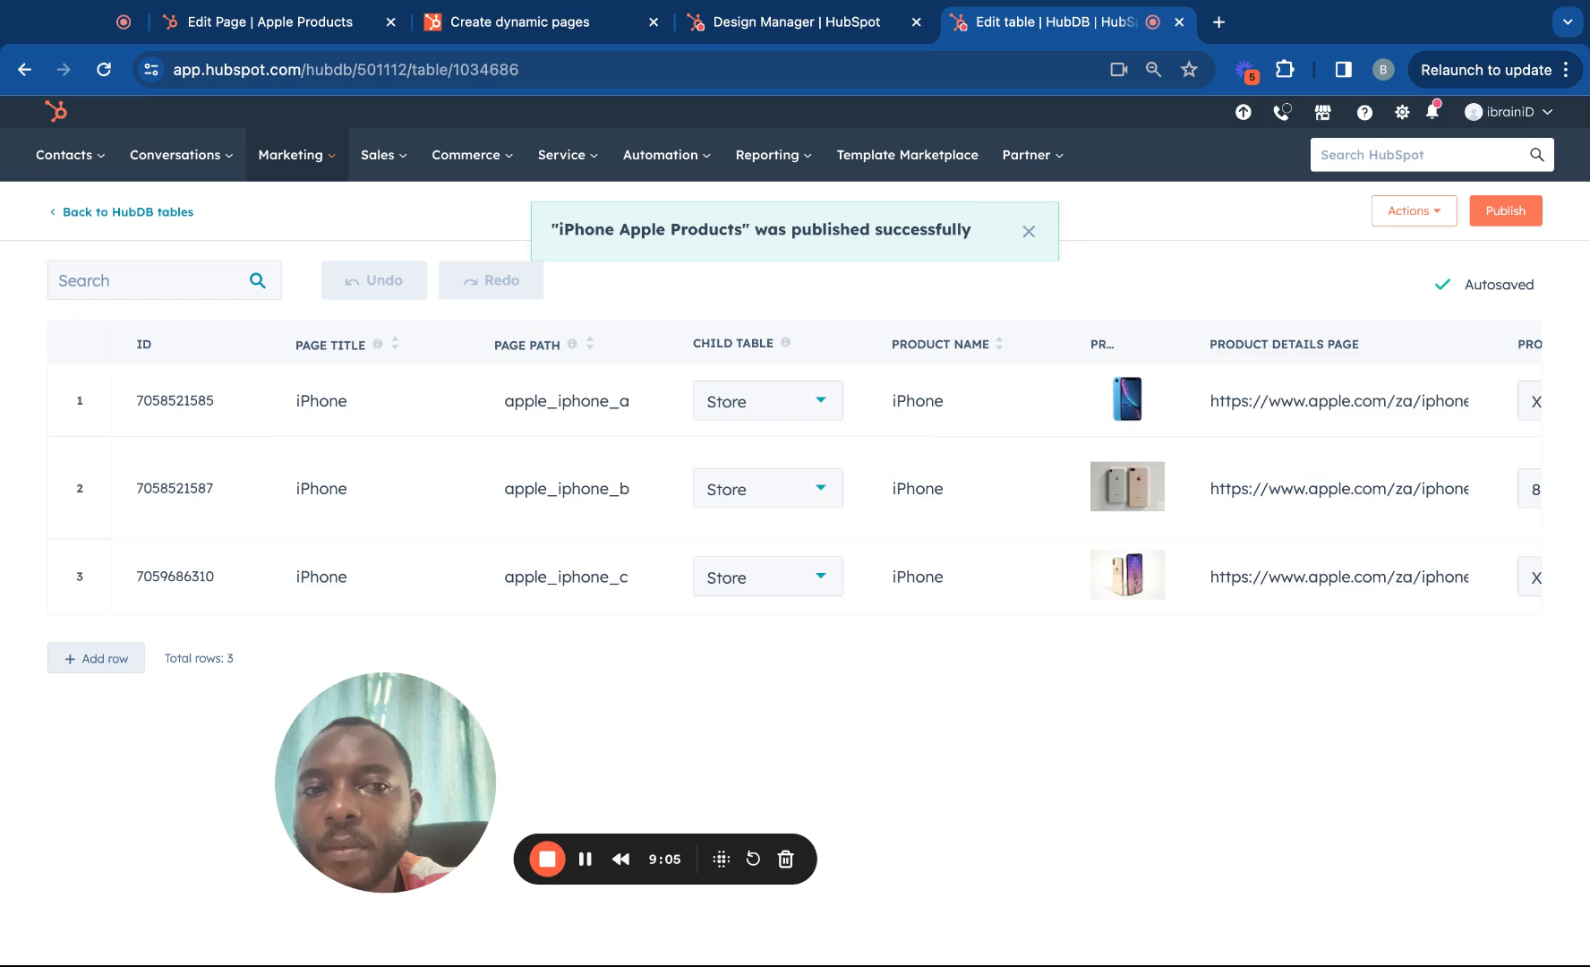
# Look through the iPhone Apple Products table's columns, and reload the Apple Products page editor to check its row list.
pyautogui.hscroll(5, 915, 430)
pyautogui.hscroll(15, 826, 475)
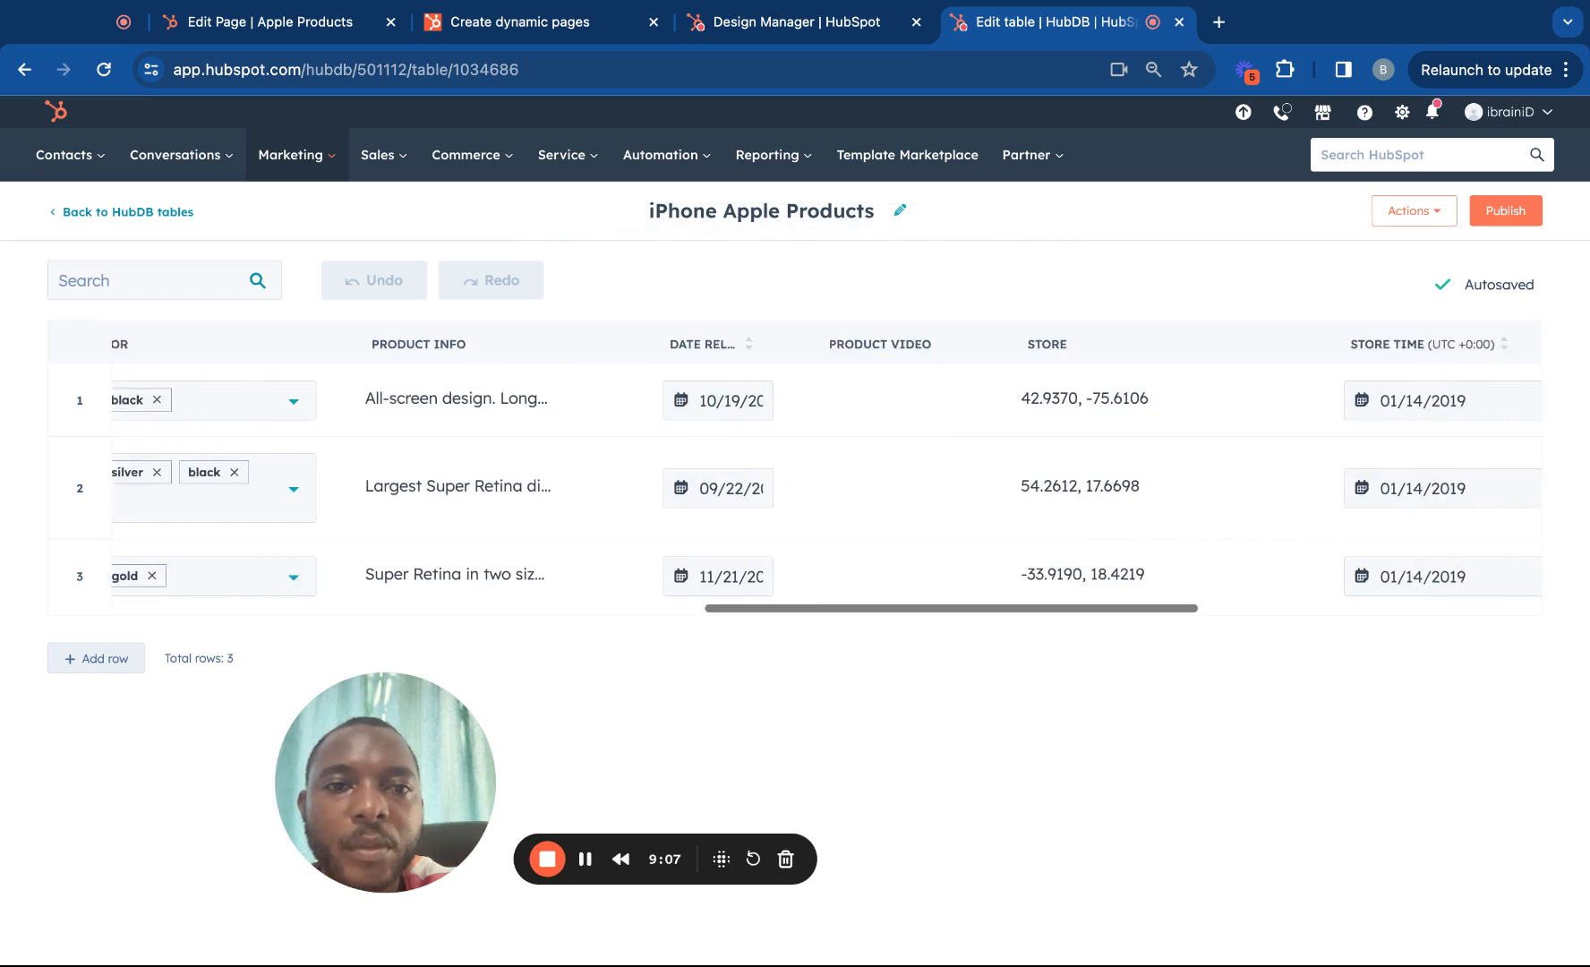
pyautogui.hscroll(-20, 553, 412)
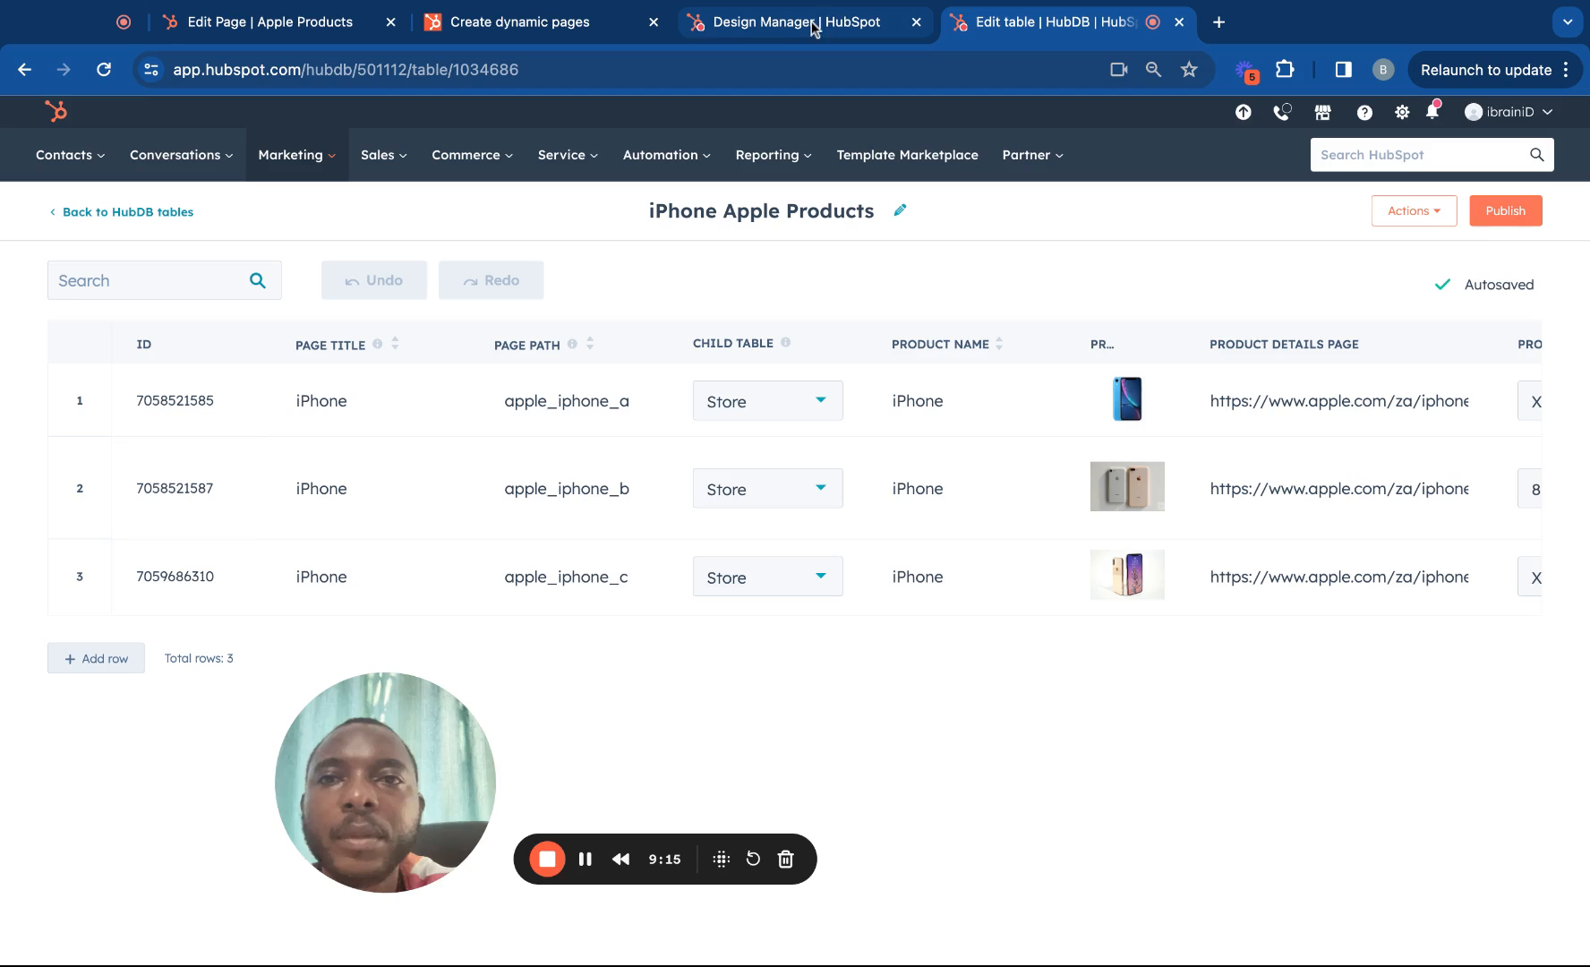
pyautogui.click(322, 25)
pyautogui.click(106, 70)
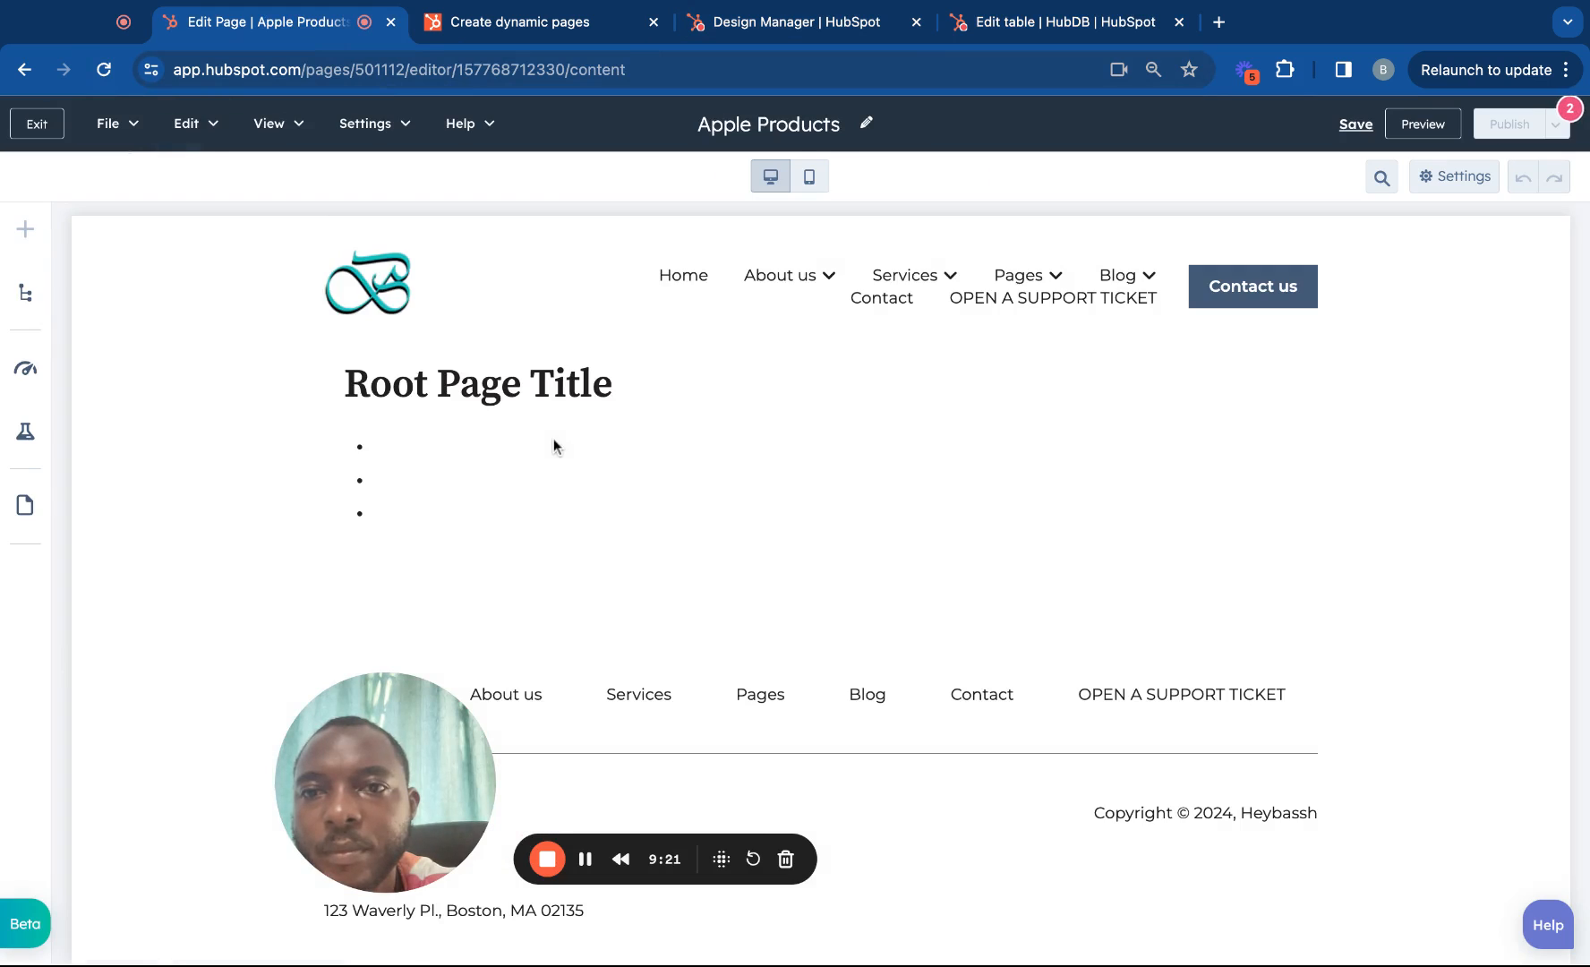
# Examine which row field hubdb.html uses for the listing links and the level-1 page heading.
pyautogui.click(770, 22)
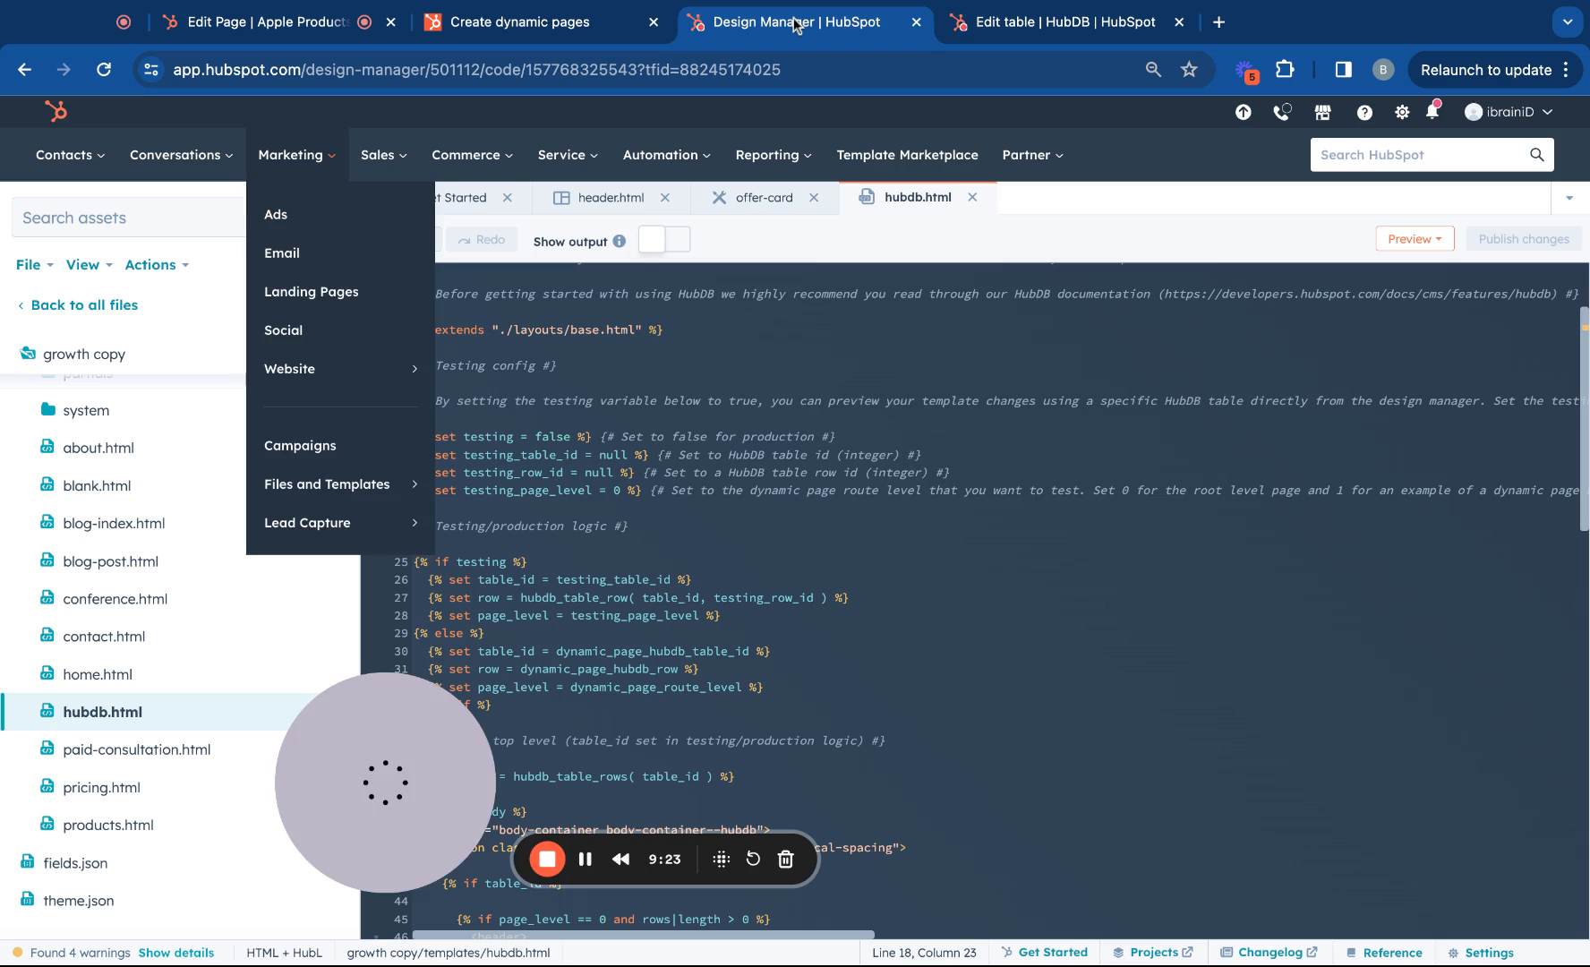
pyautogui.scroll(-7, 660, 492)
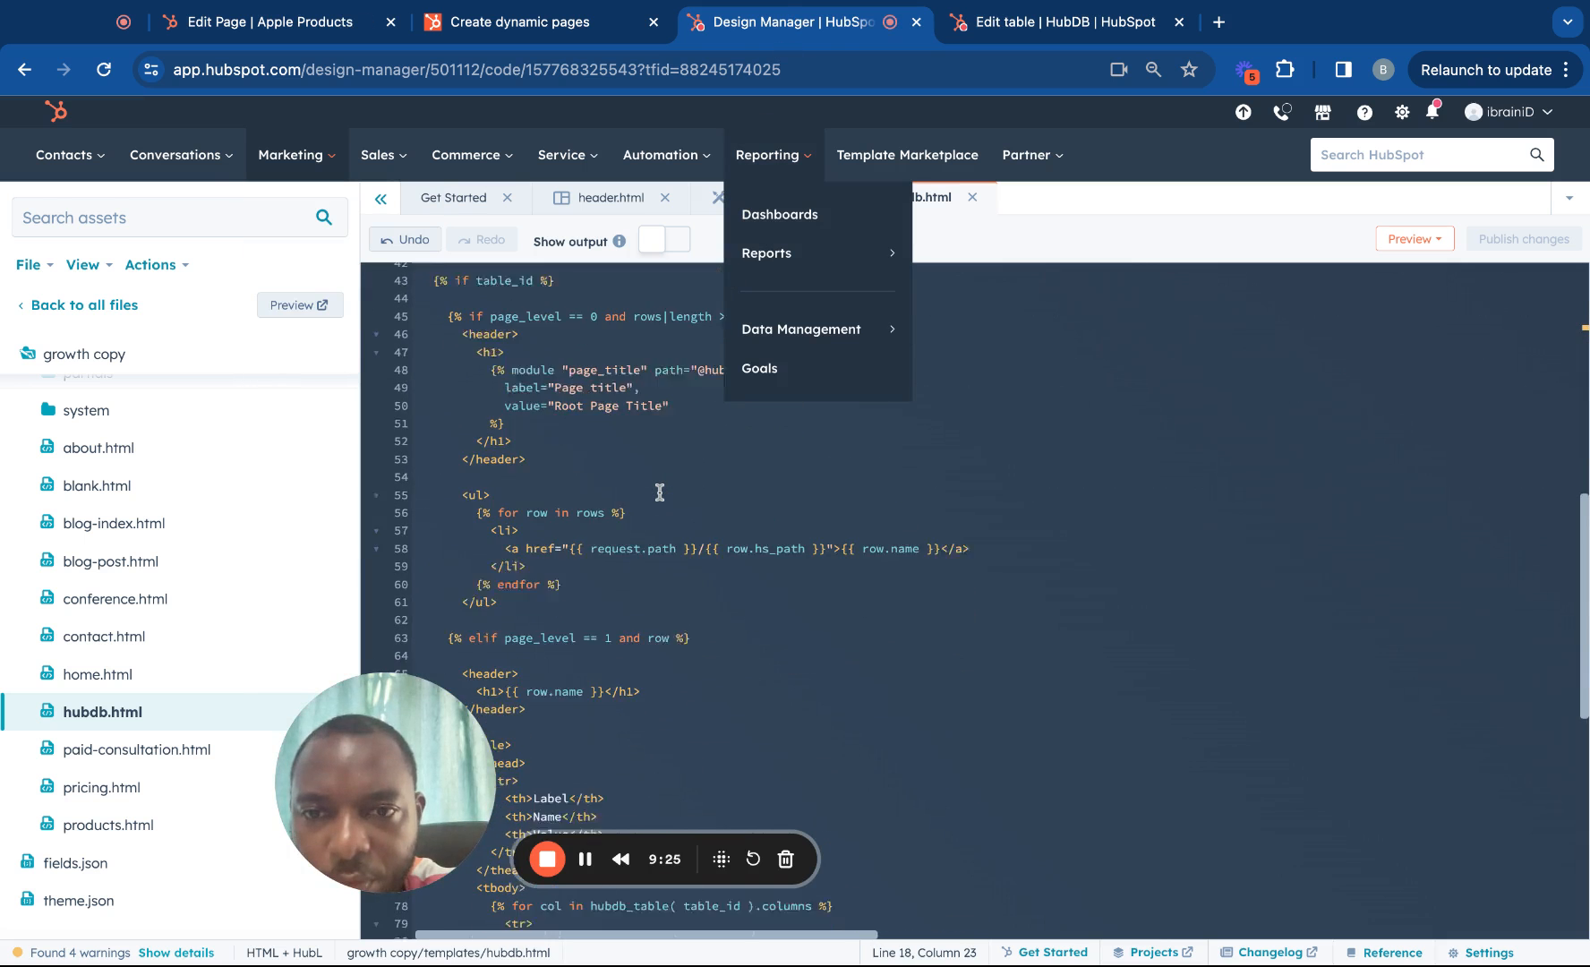
pyautogui.click(660, 492)
pyautogui.moveTo(484, 731); pyautogui.dragTo(282, 761)
pyautogui.moveTo(592, 664); pyautogui.dragTo(528, 664)
pyautogui.click(576, 664)
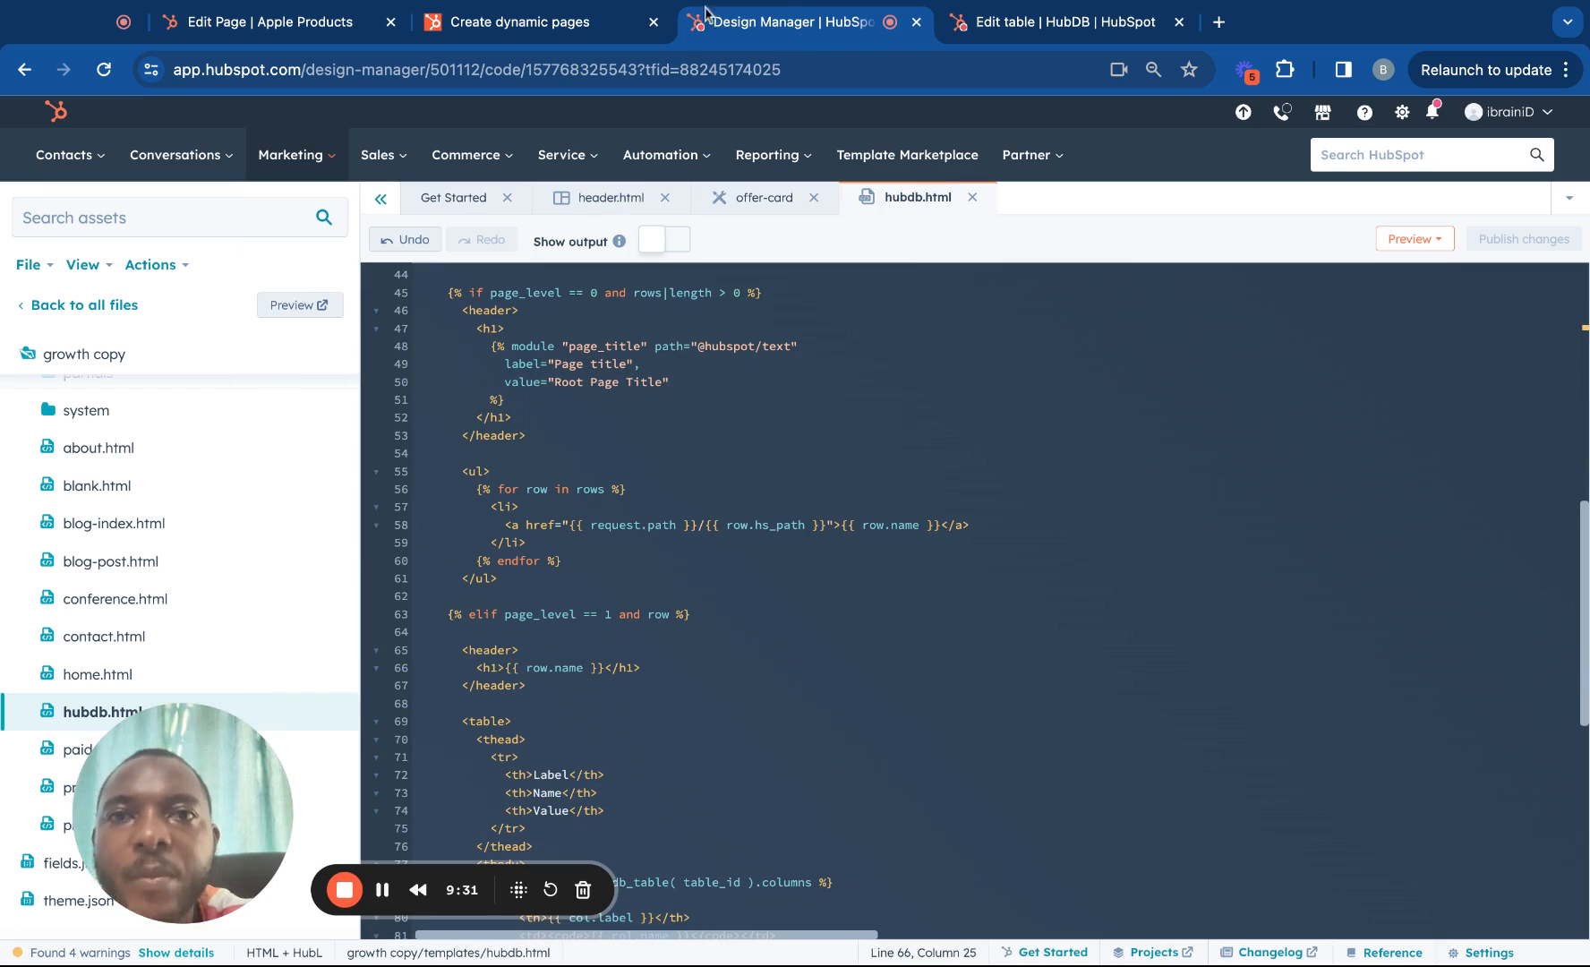
# Change the Product name column's internal name to name in the iPhone Apple Products table.
pyautogui.click(1009, 19)
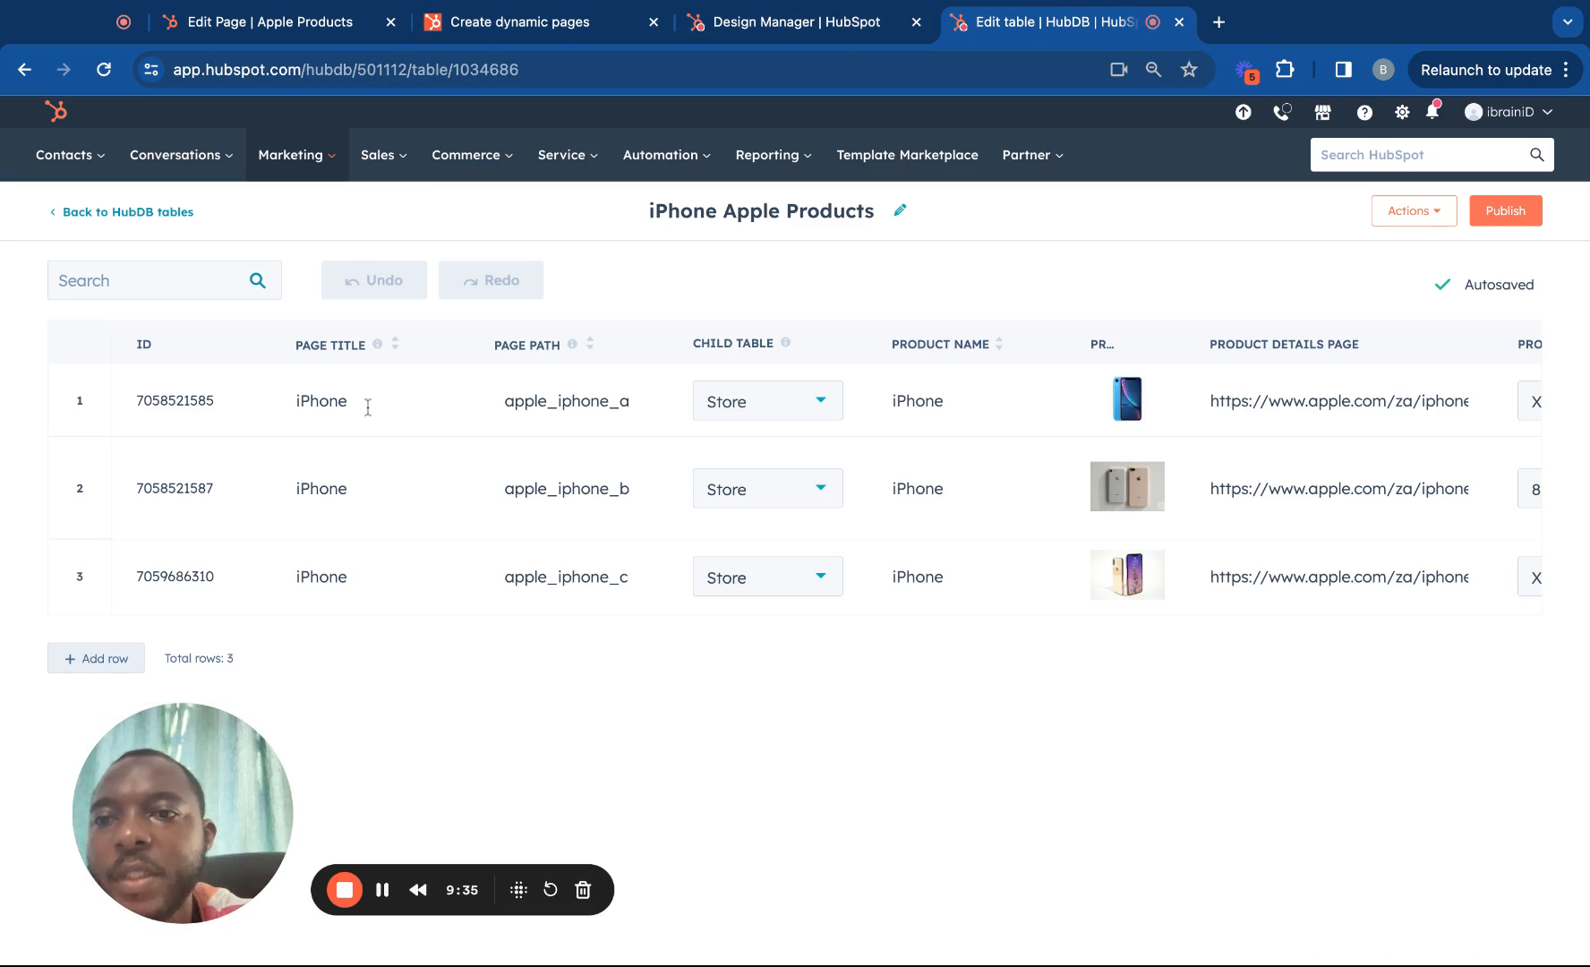
pyautogui.hscroll(3, 887, 415)
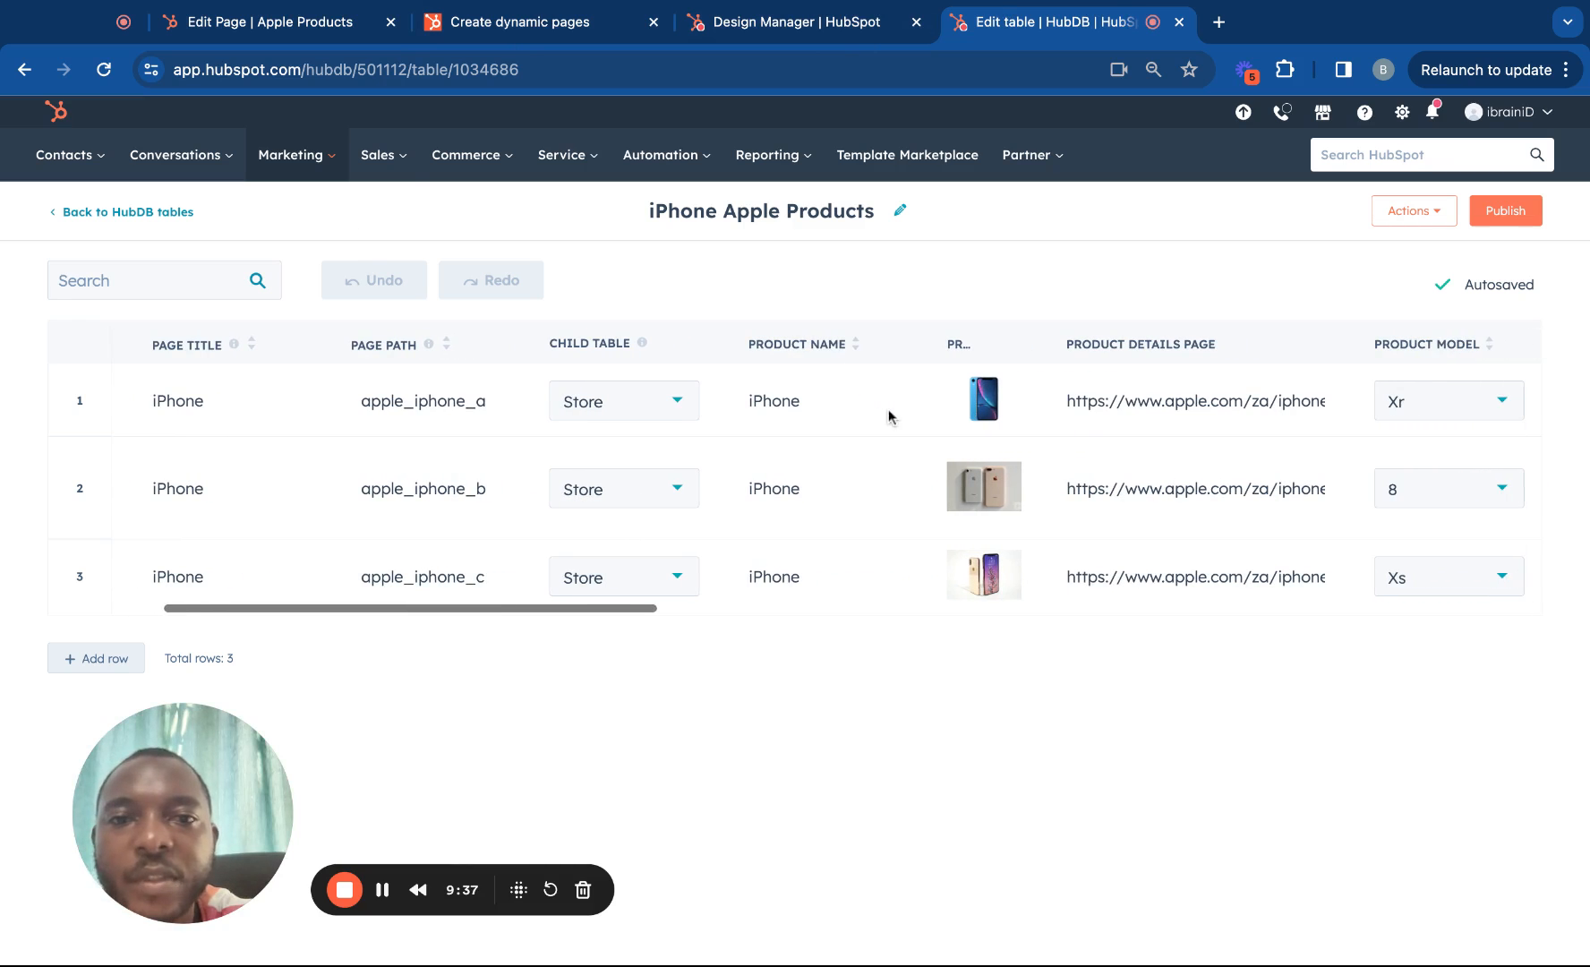
pyautogui.click(897, 343)
pyautogui.click(875, 394)
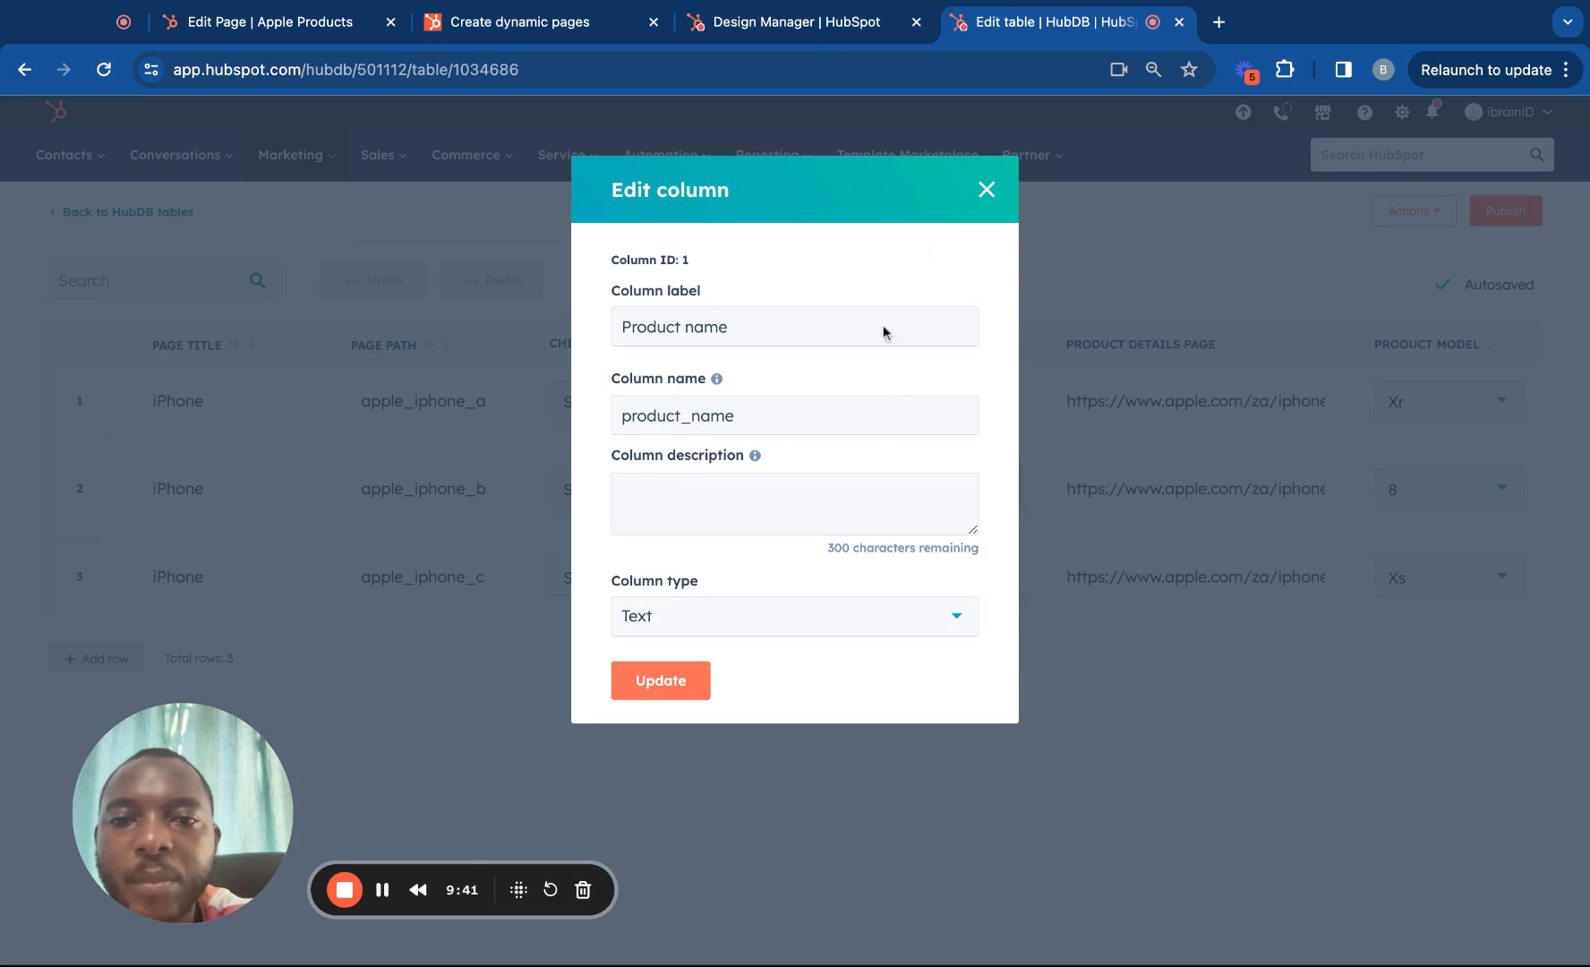
pyautogui.click(784, 464)
pyautogui.click(703, 427)
pyautogui.moveTo(687, 419); pyautogui.dragTo(585, 414)
pyautogui.press('BackSpace')
pyautogui.click(661, 679)
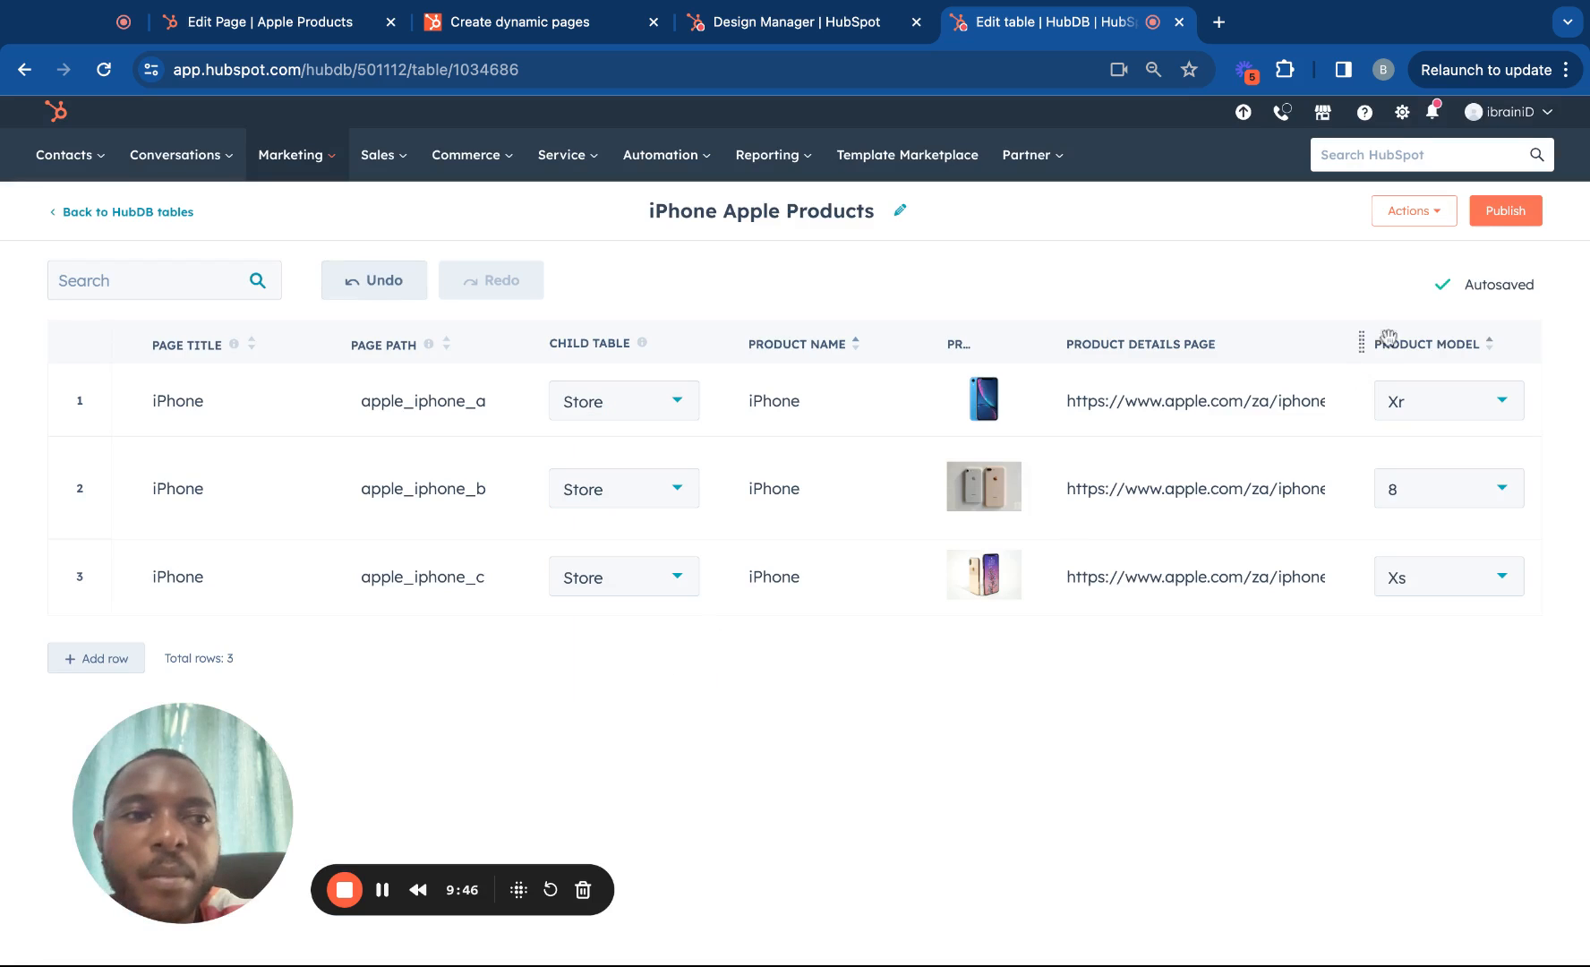
# Publish the iPhone Apple Products table with its renamed column, and reload the Apple Products page editor to refresh the row list.
pyautogui.click(1504, 211)
pyautogui.click(693, 363)
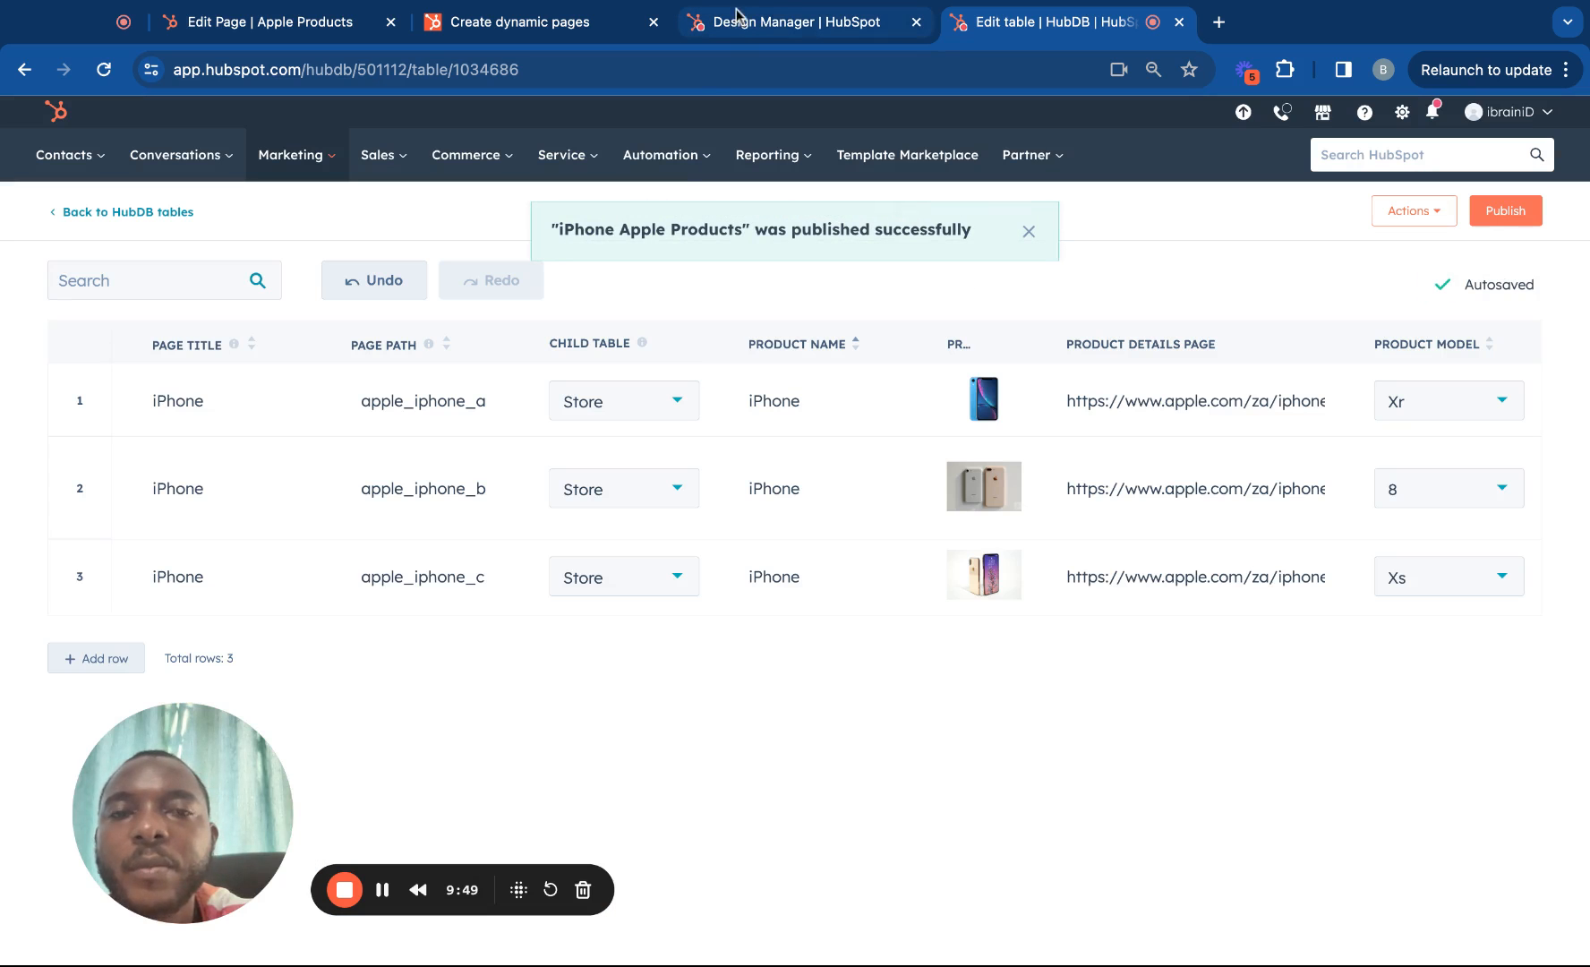
pyautogui.click(760, 32)
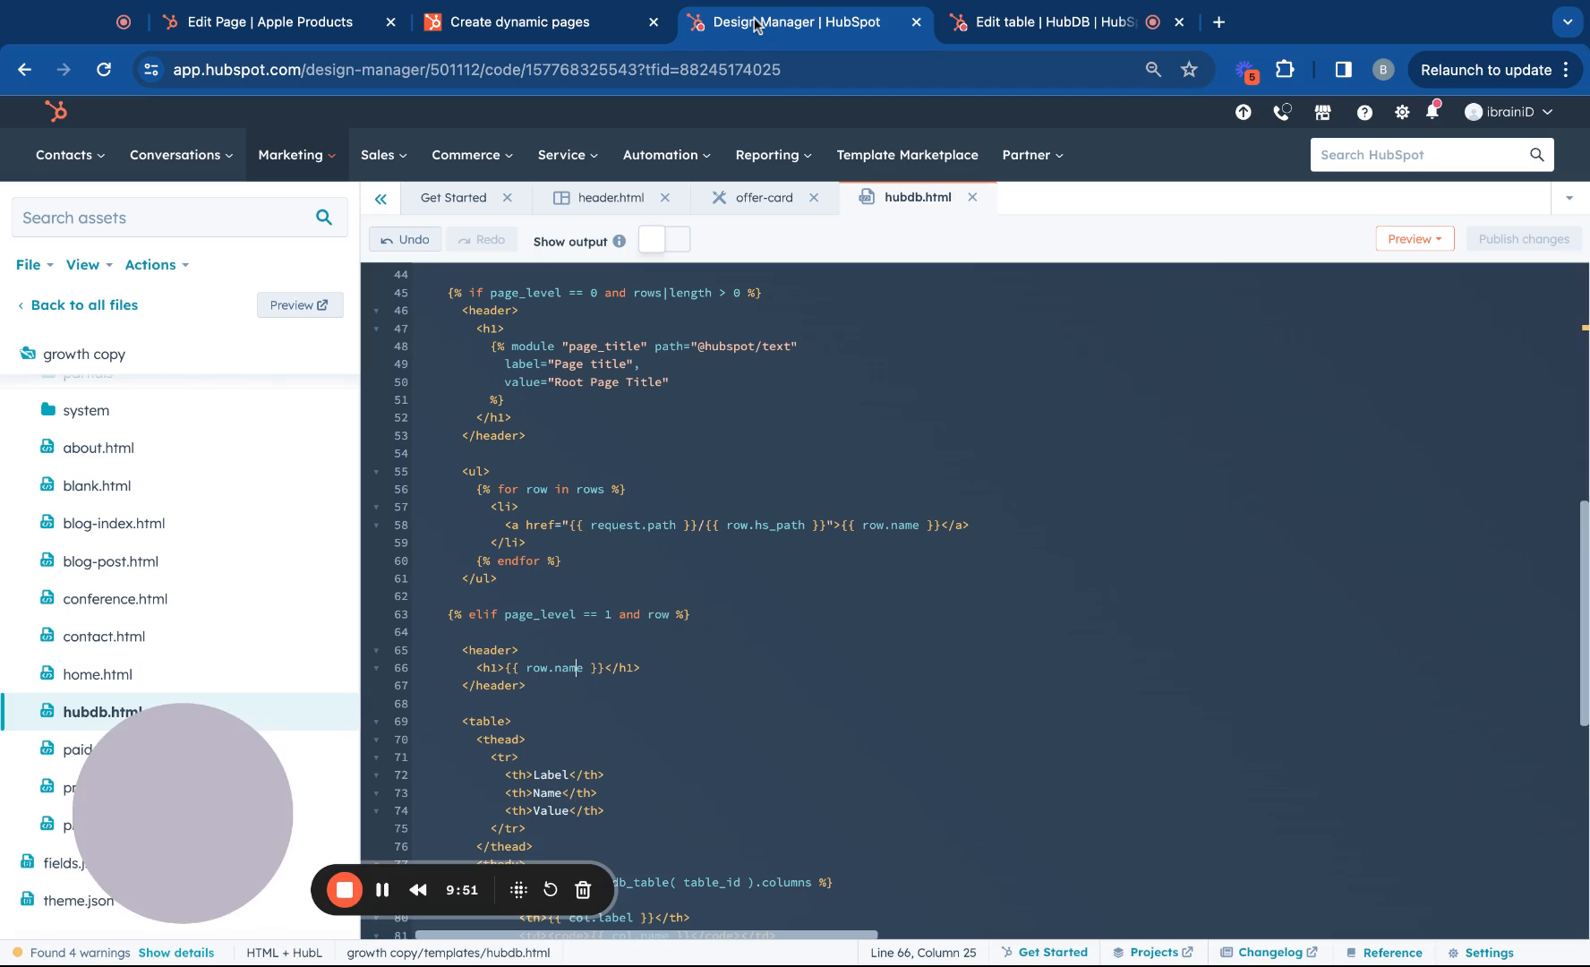
pyautogui.click(349, 34)
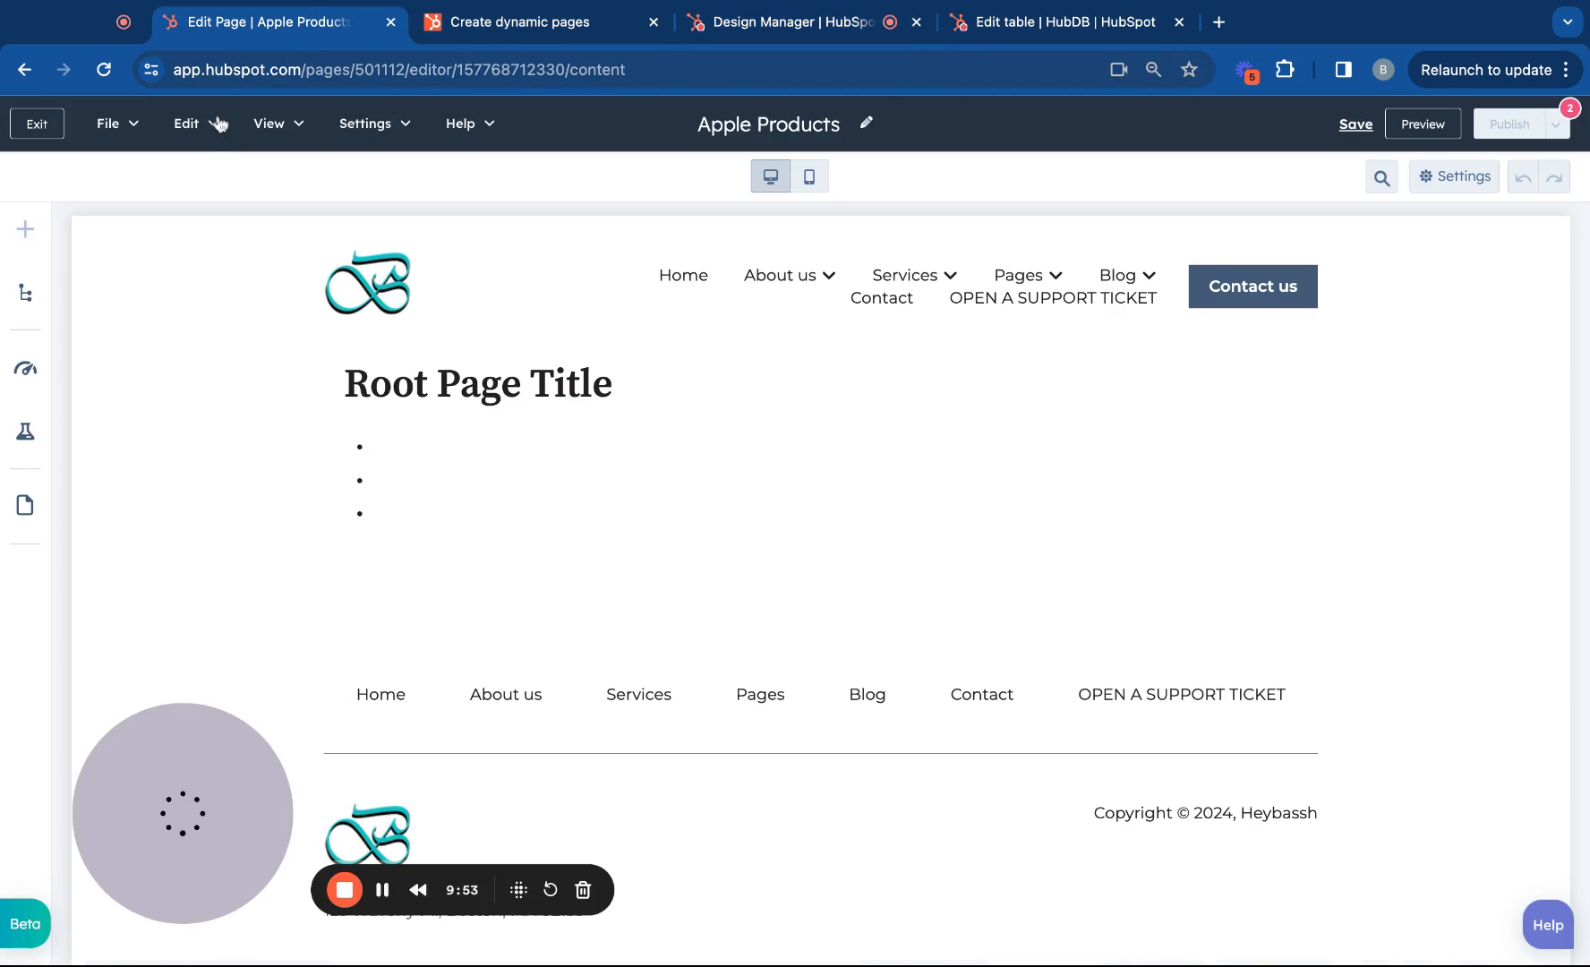
pyautogui.click(106, 70)
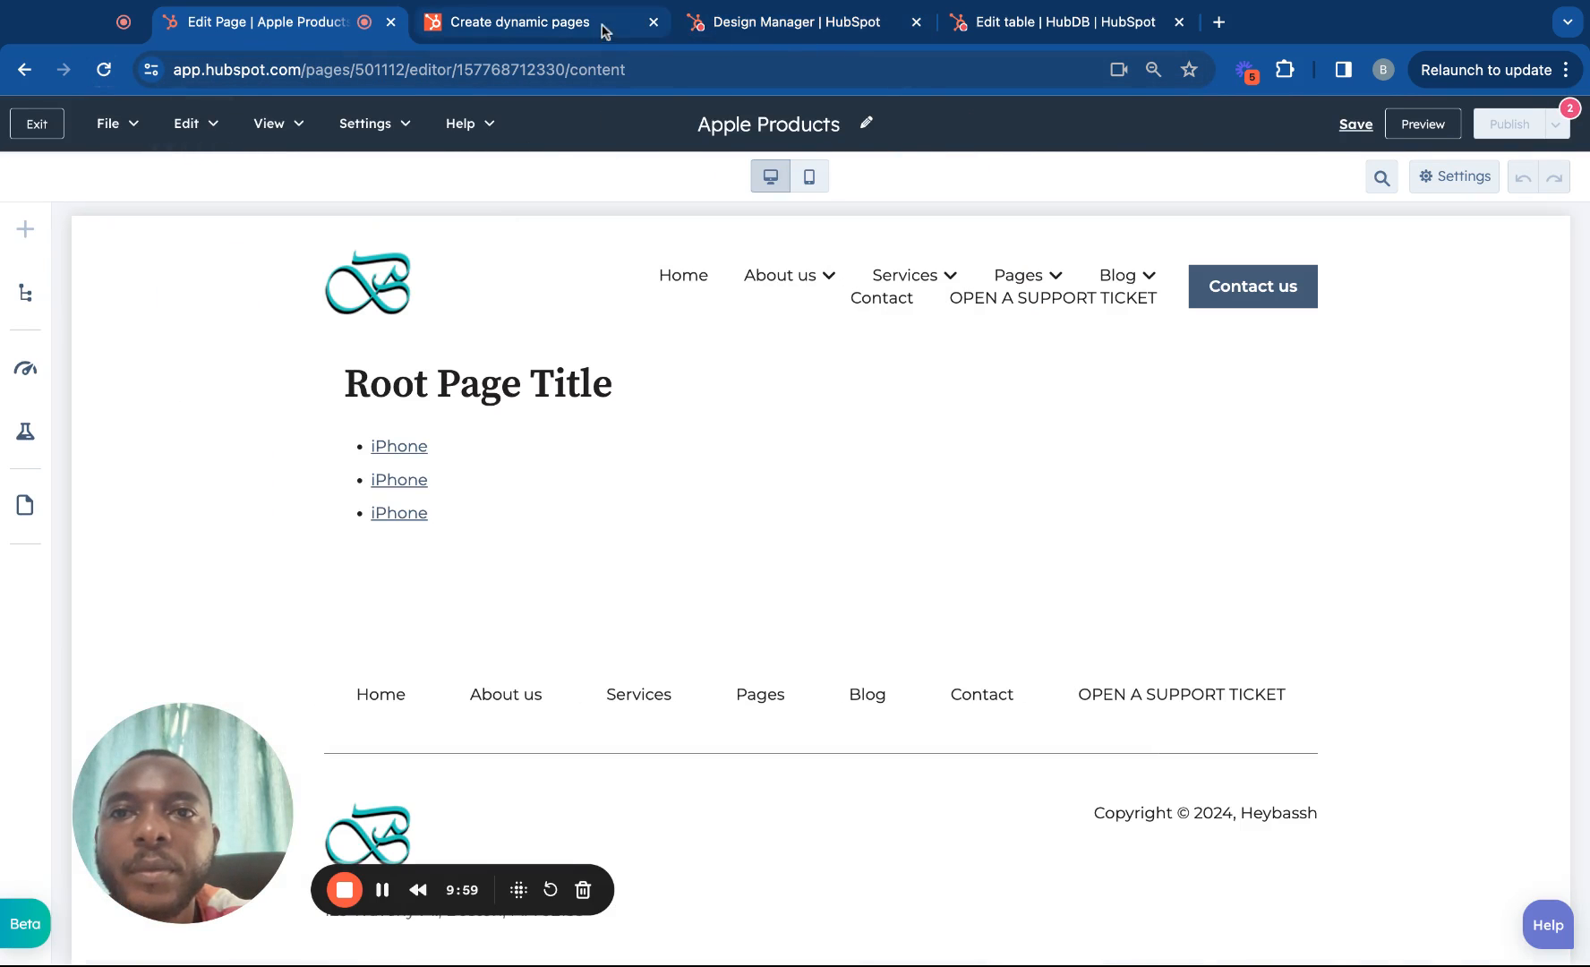
# Set the product names in the iPhone Apple Products table's three rows to iPhone 12, iPhone 14 and iPhone 15.
pyautogui.click(998, 22)
pyautogui.click(204, 403)
pyautogui.click(828, 404)
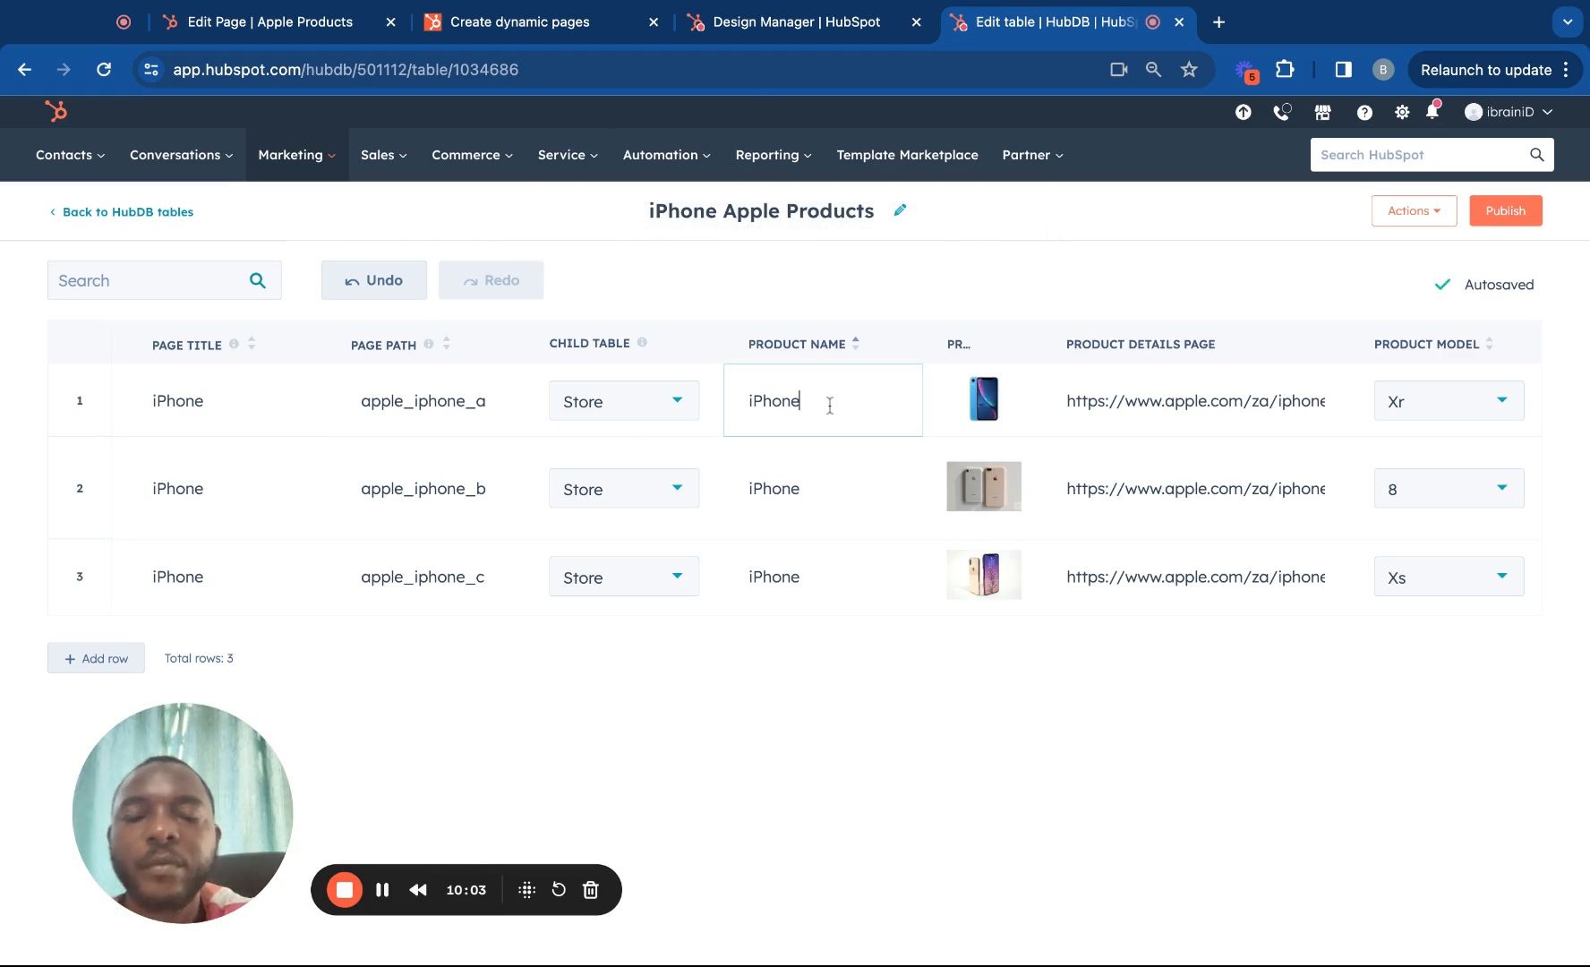
pyautogui.write('12')
pyautogui.click(849, 498)
pyautogui.write('1')
pyautogui.click(857, 572)
pyautogui.write('1')
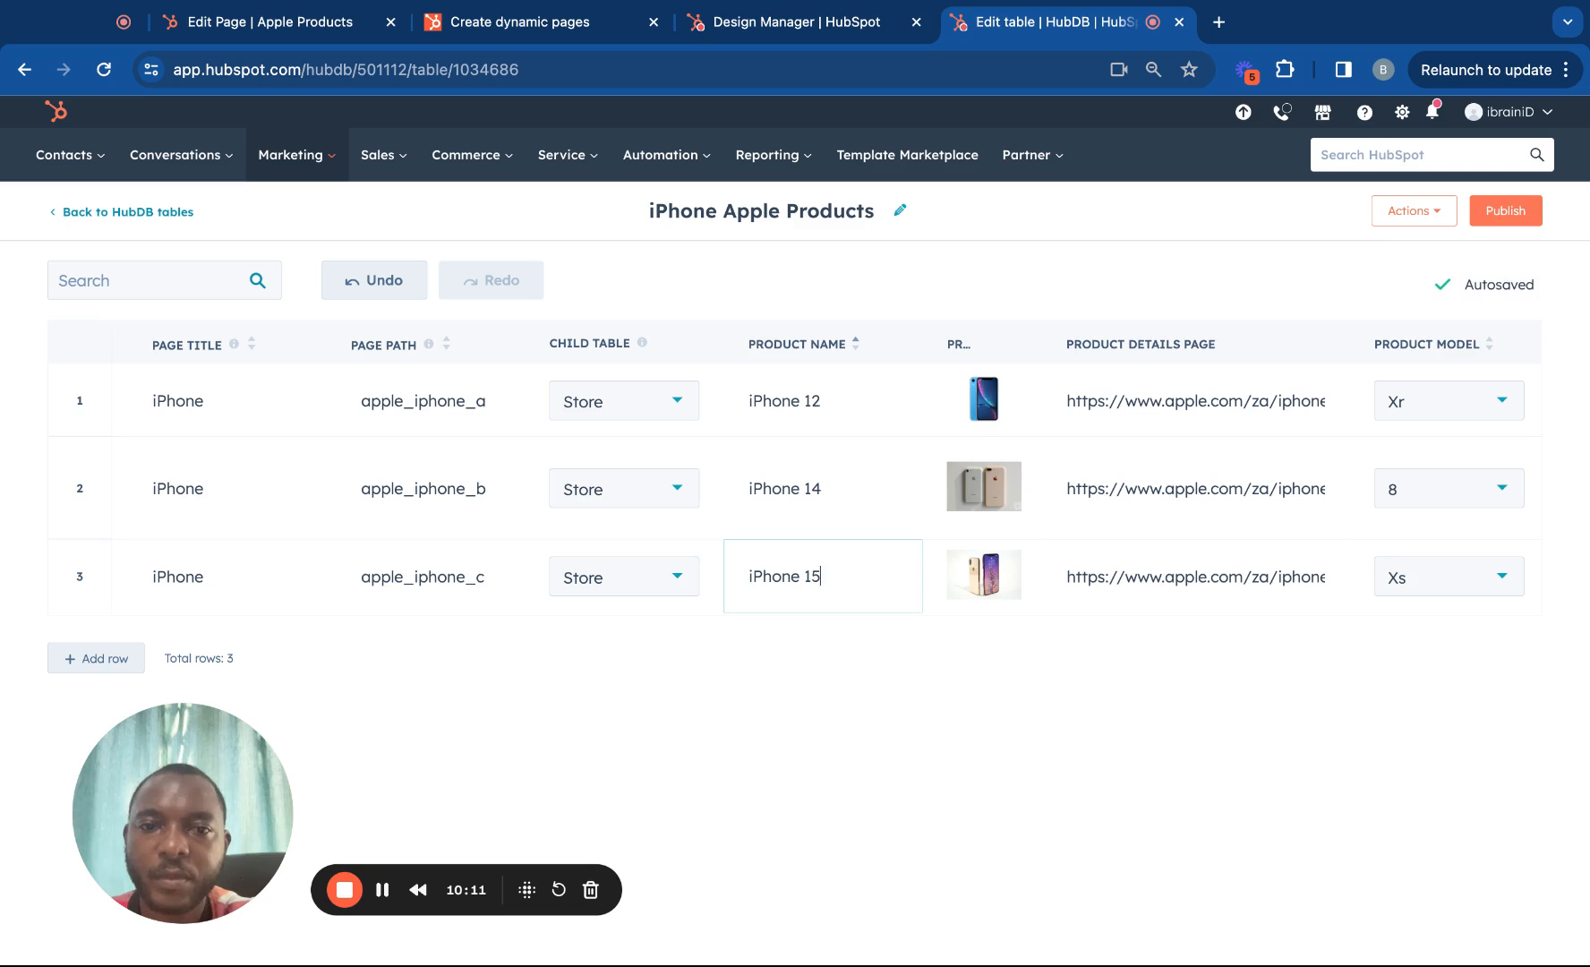
# Set the page titles of the table's three rows to iPhone 13, iPhone 14 and iPhone 15.
pyautogui.click(268, 569)
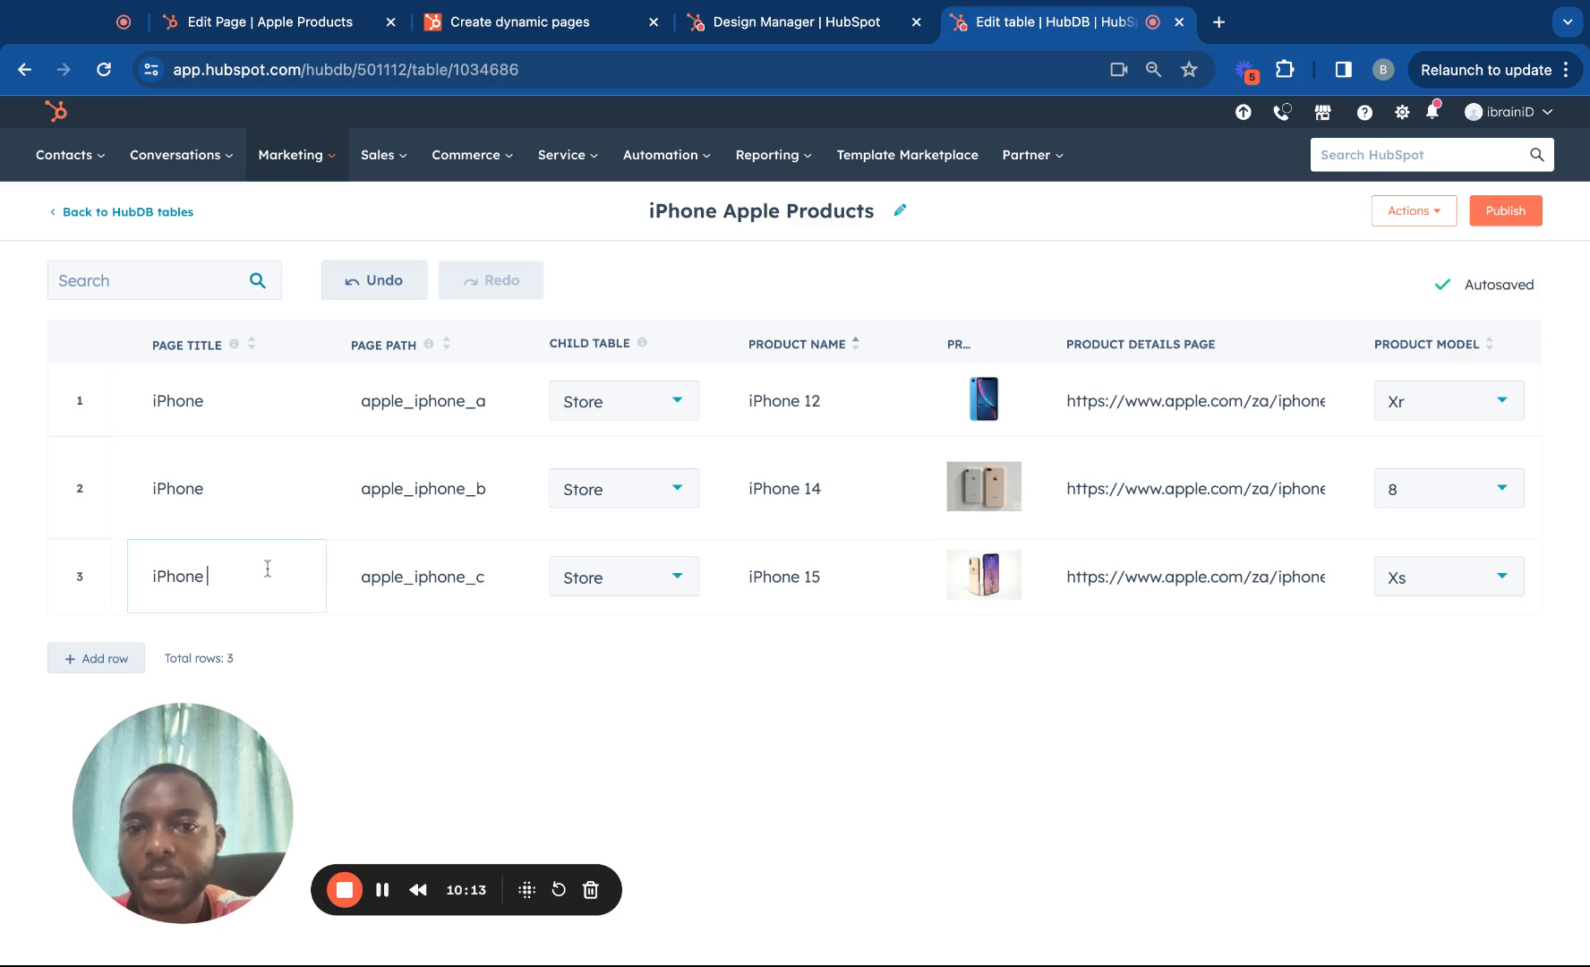
pyautogui.write('14')
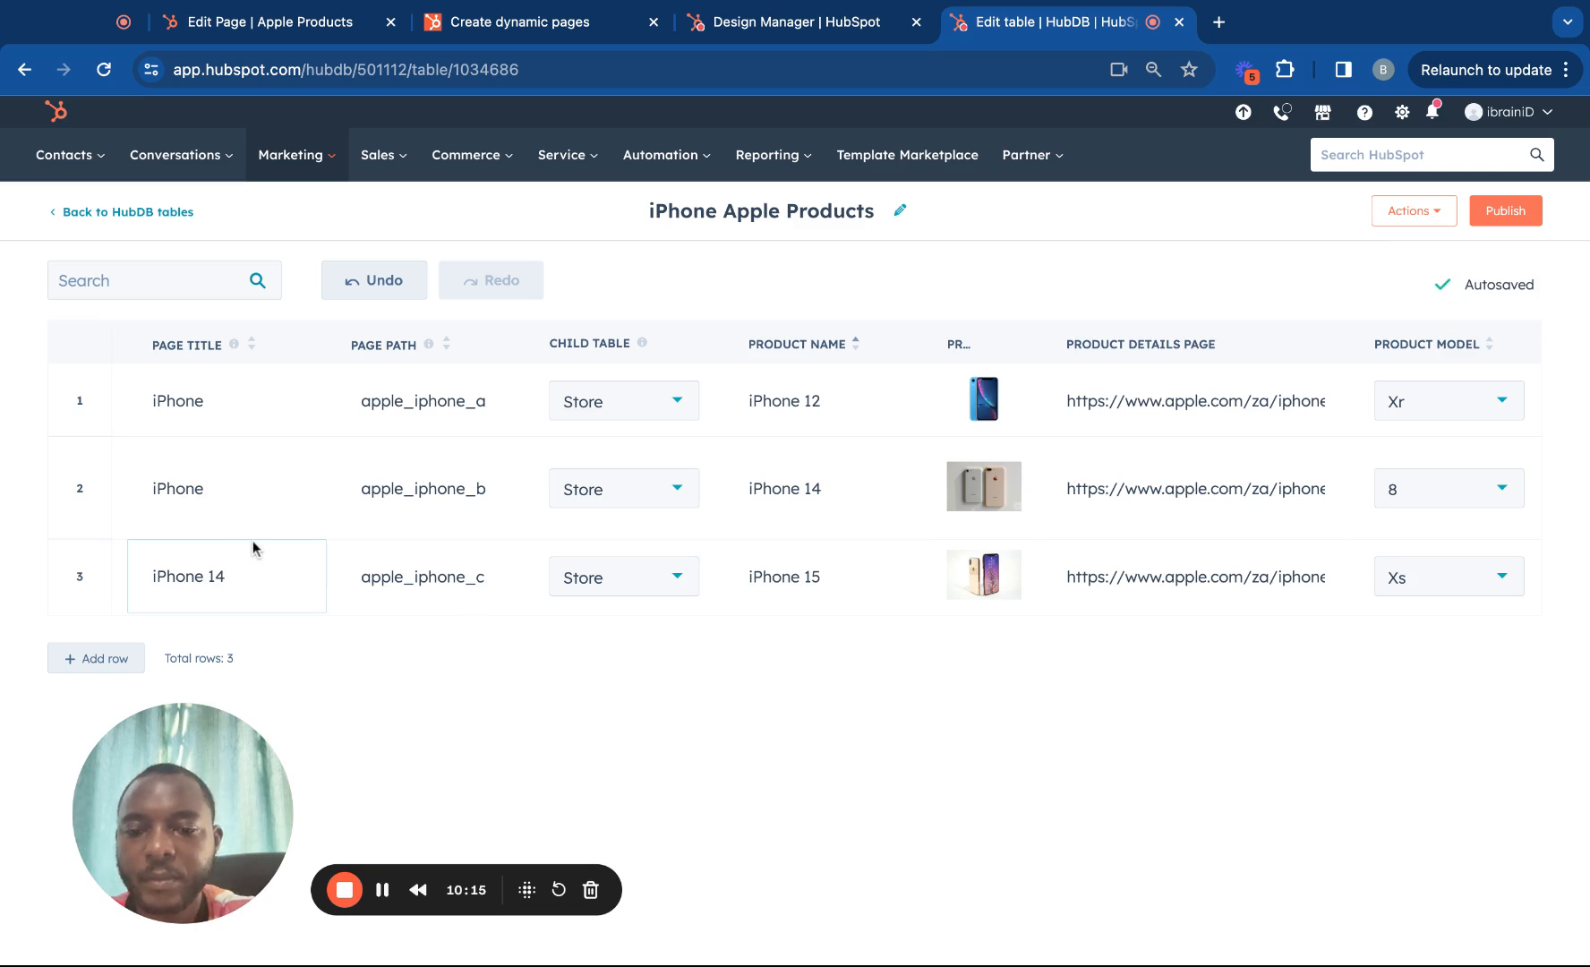
pyautogui.click(250, 475)
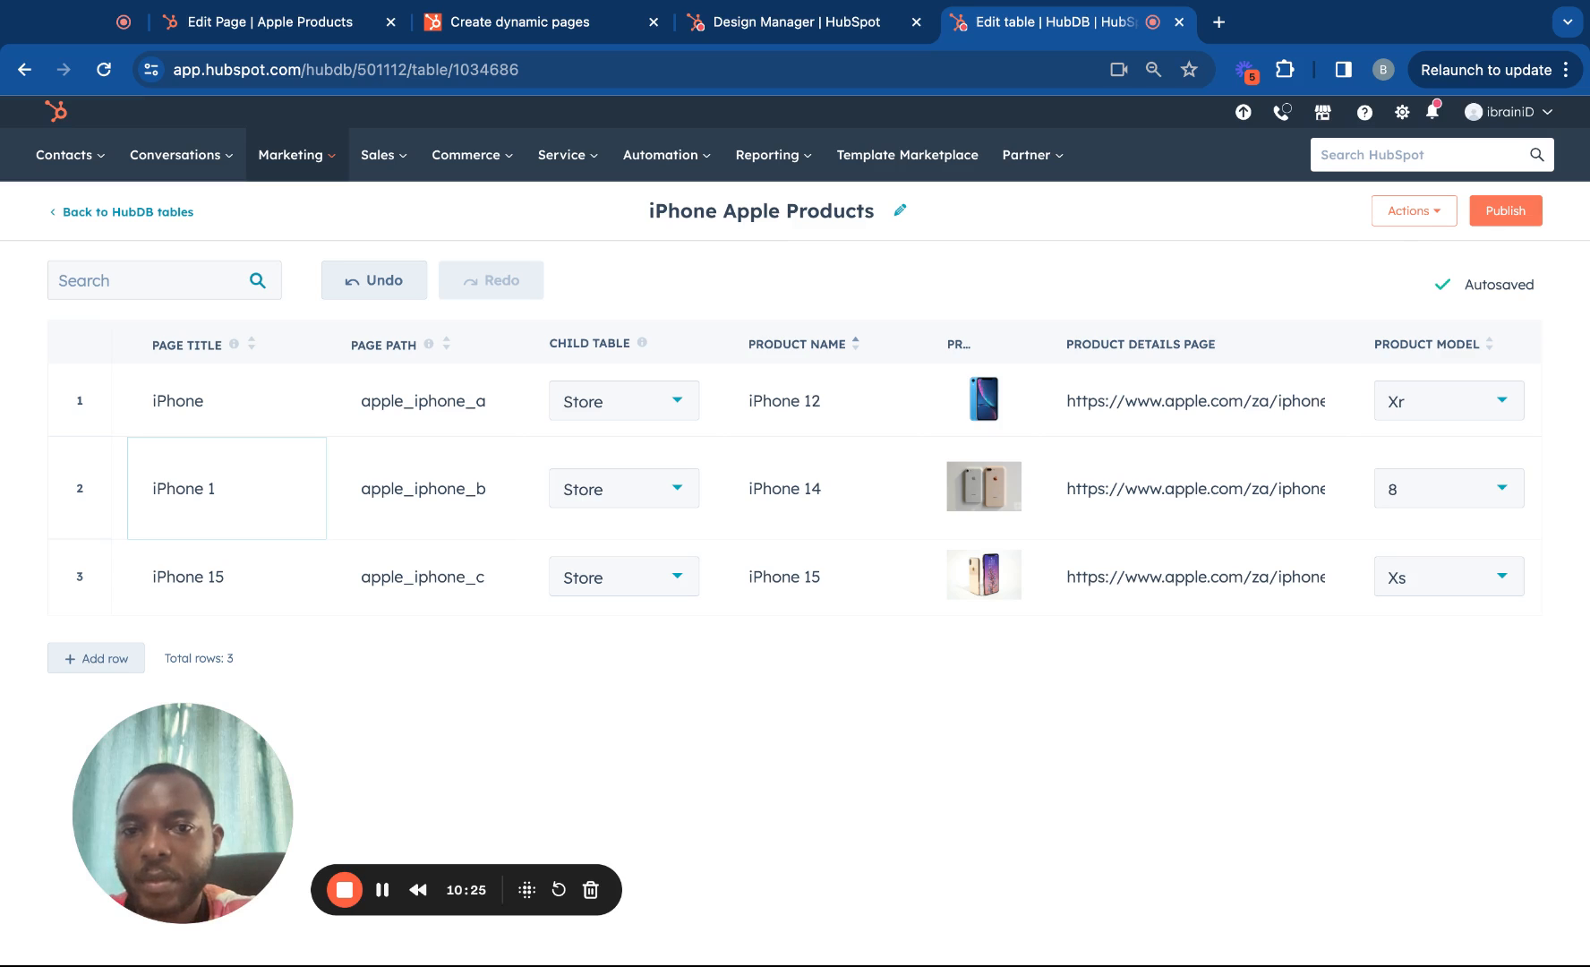
pyautogui.click(252, 394)
# Change the first row's product name to iPhone 13.
pyautogui.click(822, 410)
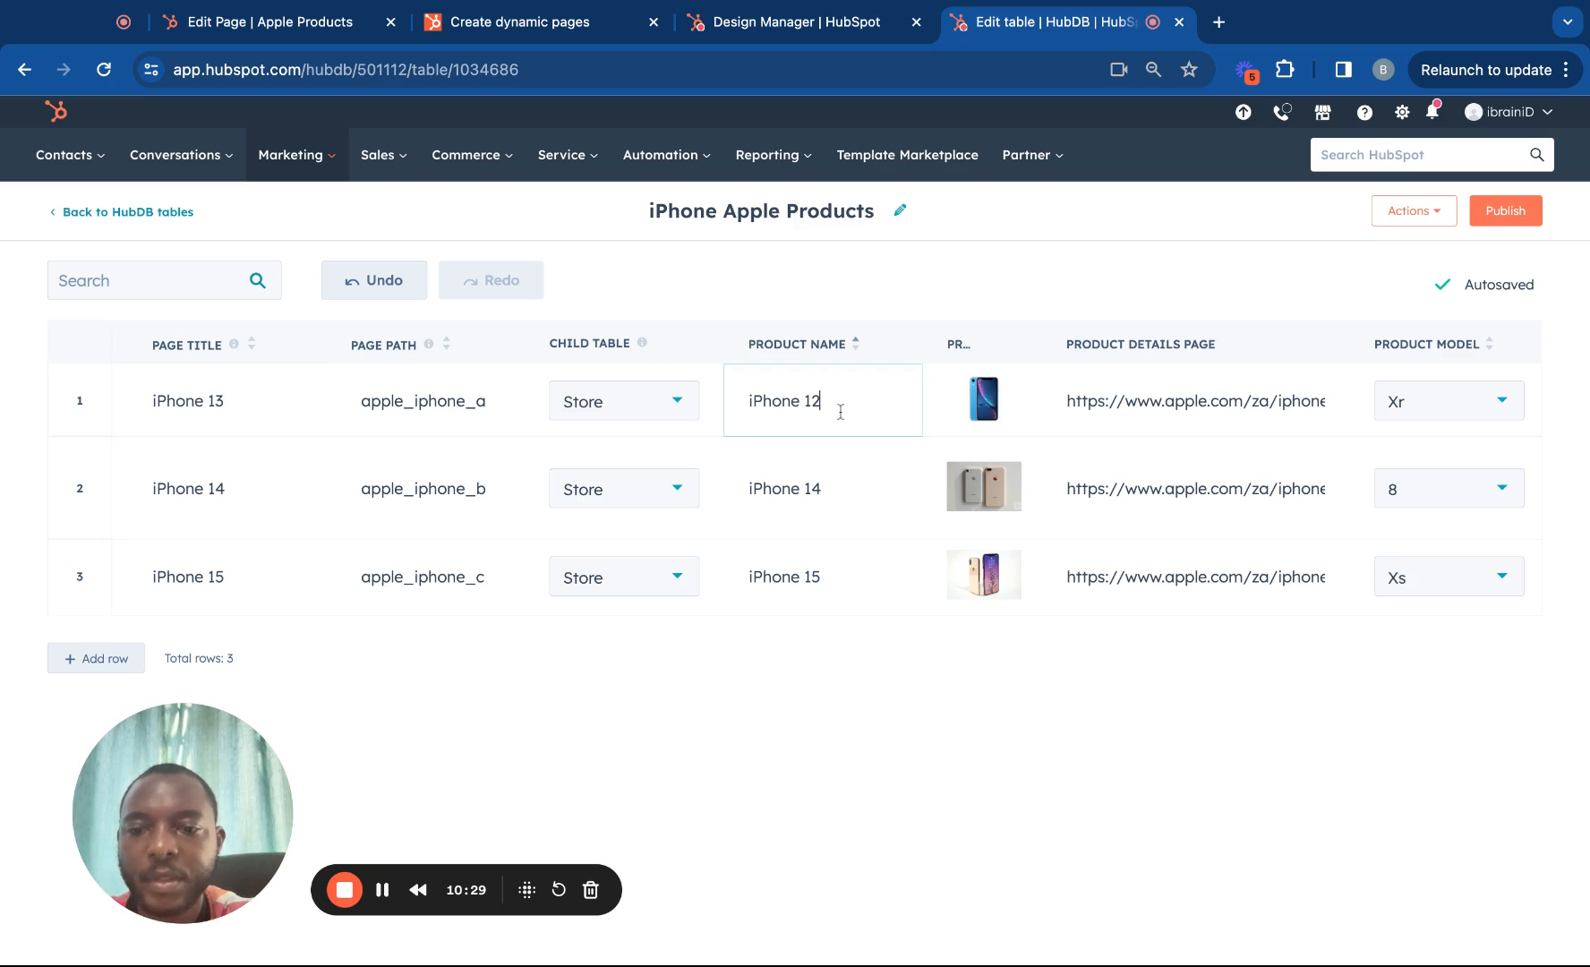
pyautogui.press('BackSpace')
pyautogui.write('3')
pyautogui.press('Return')
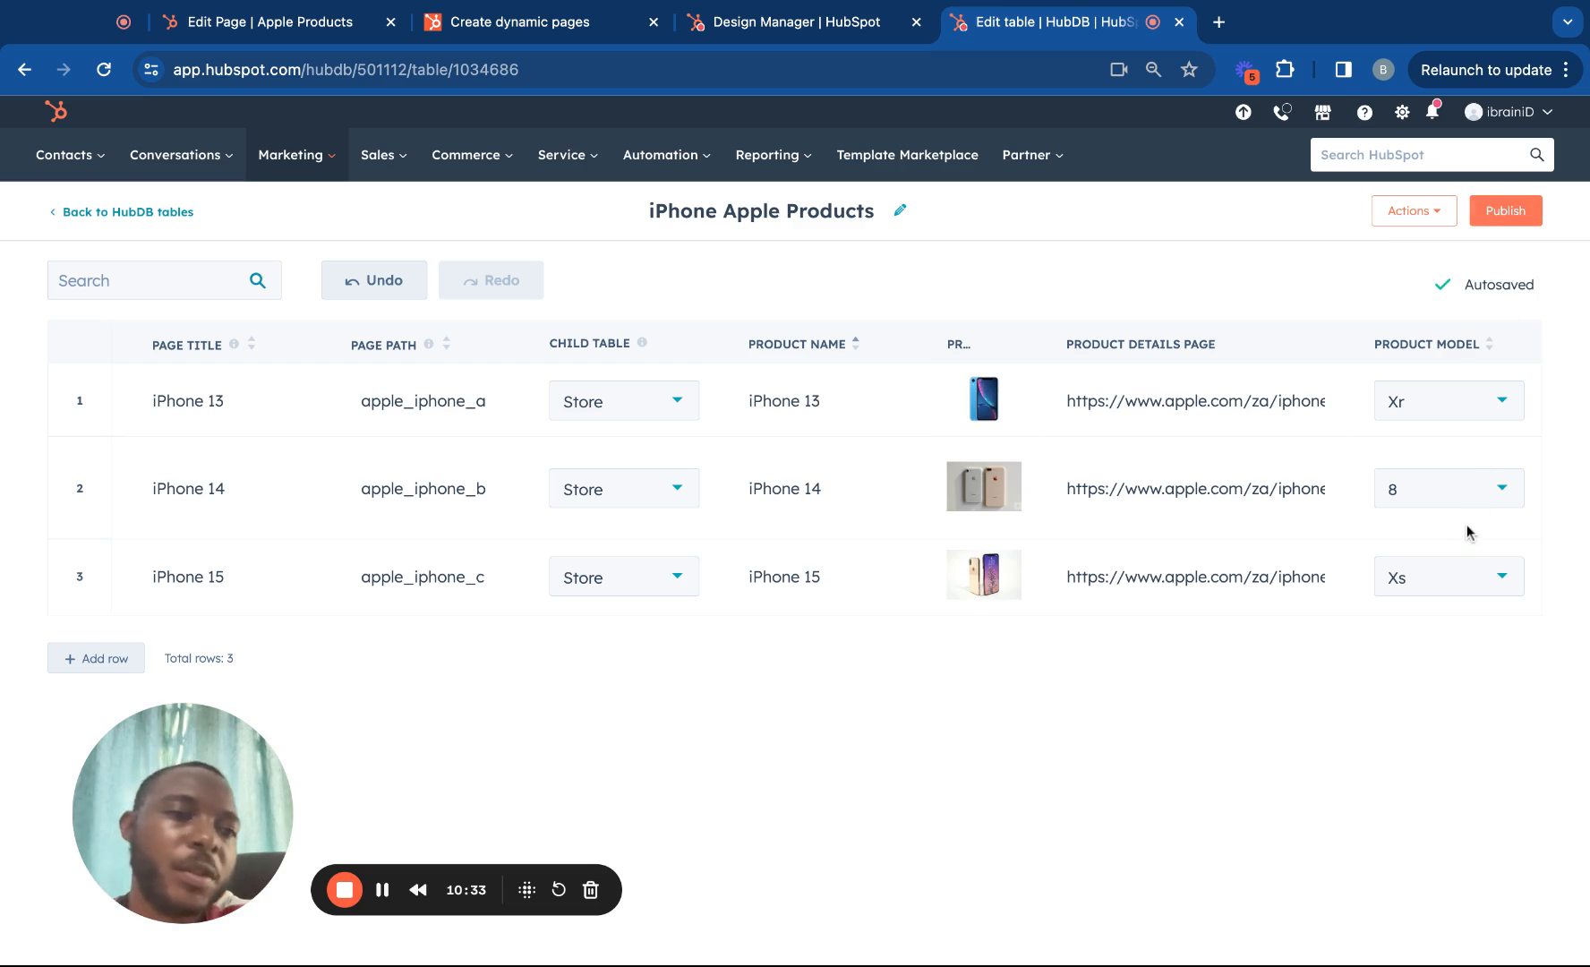
# Set the first row's page path to iphone-13.
pyautogui.hscroll(5, 1468, 542)
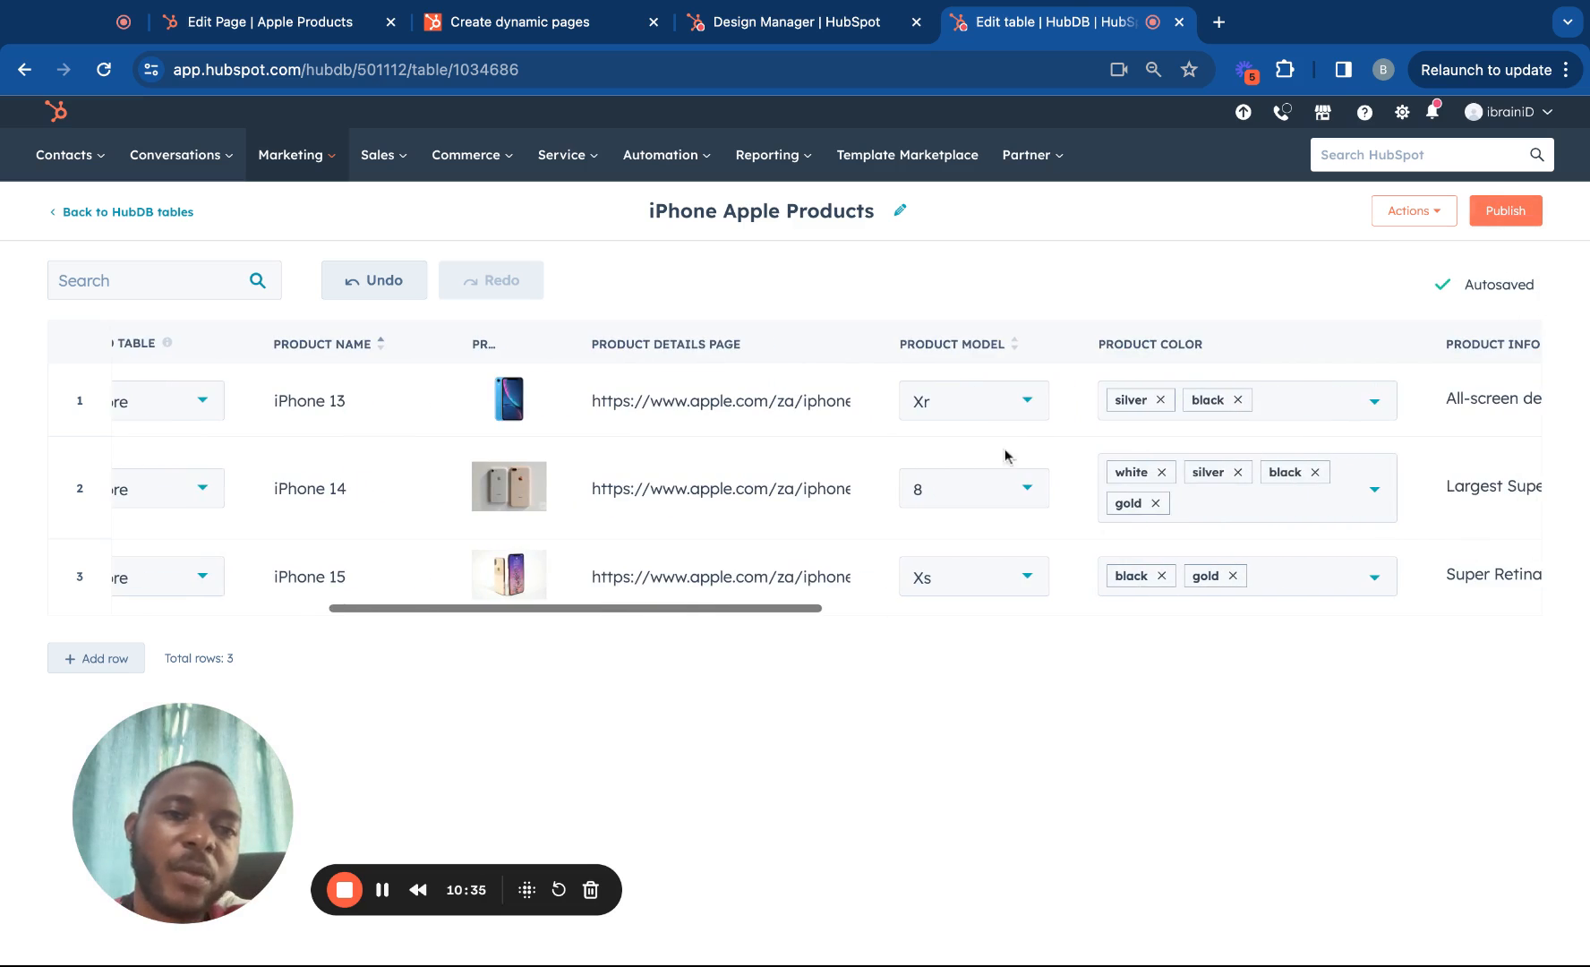
pyautogui.hscroll(-1, 951, 501)
pyautogui.hscroll(5, 951, 502)
pyautogui.hscroll(2, 950, 502)
pyautogui.hscroll(-10, 805, 474)
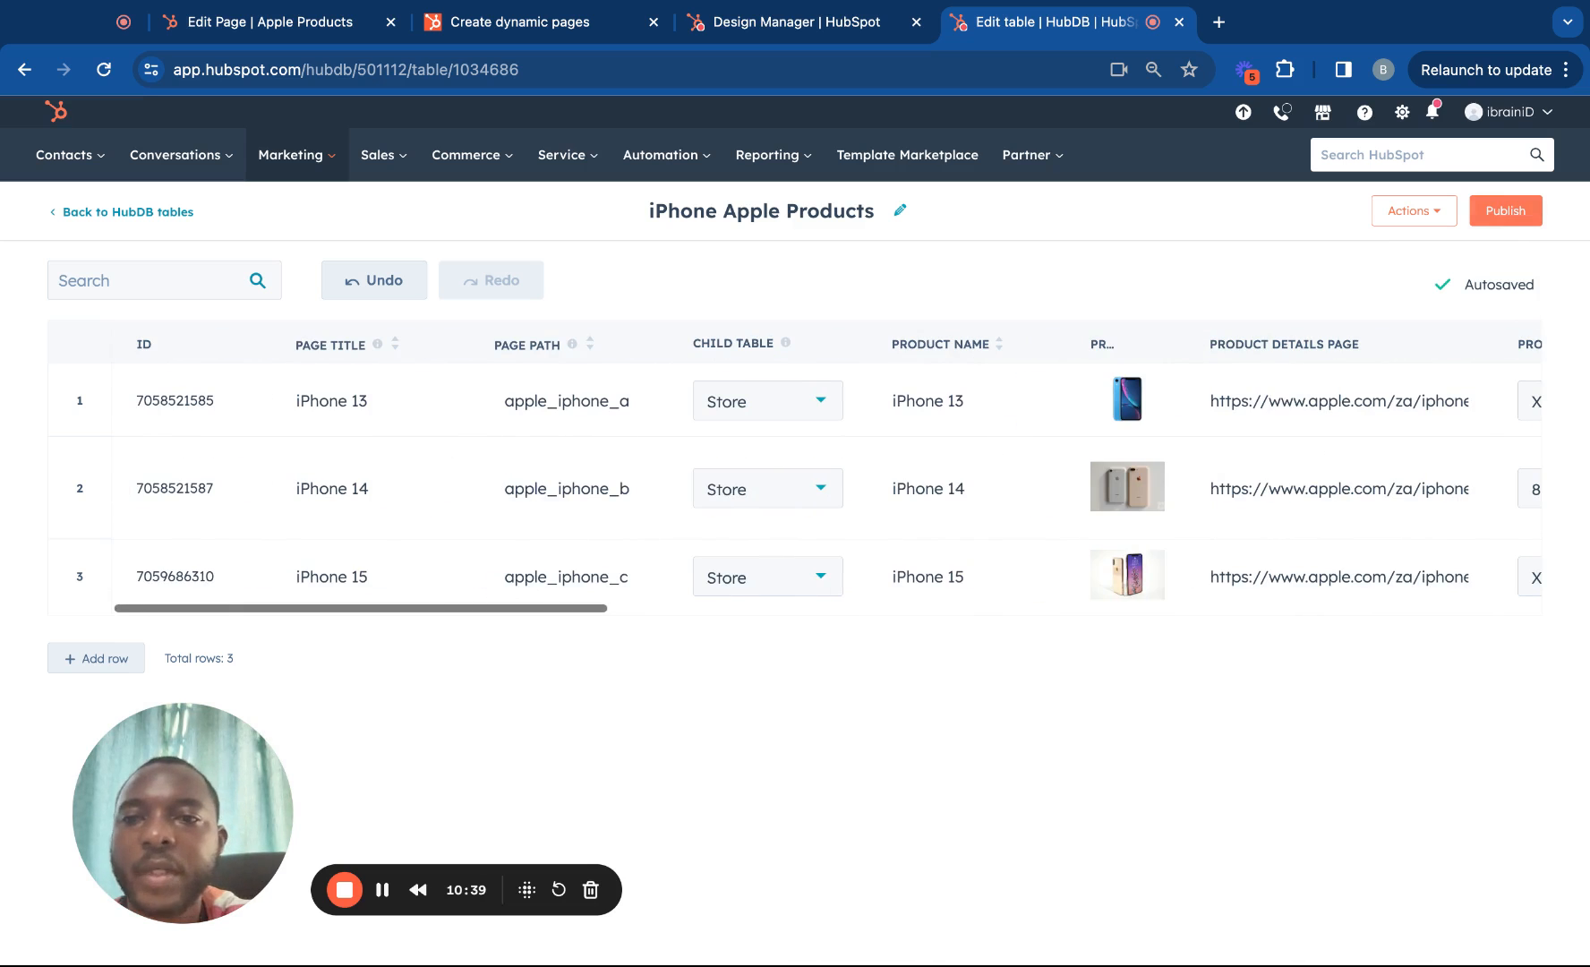
pyautogui.click(574, 403)
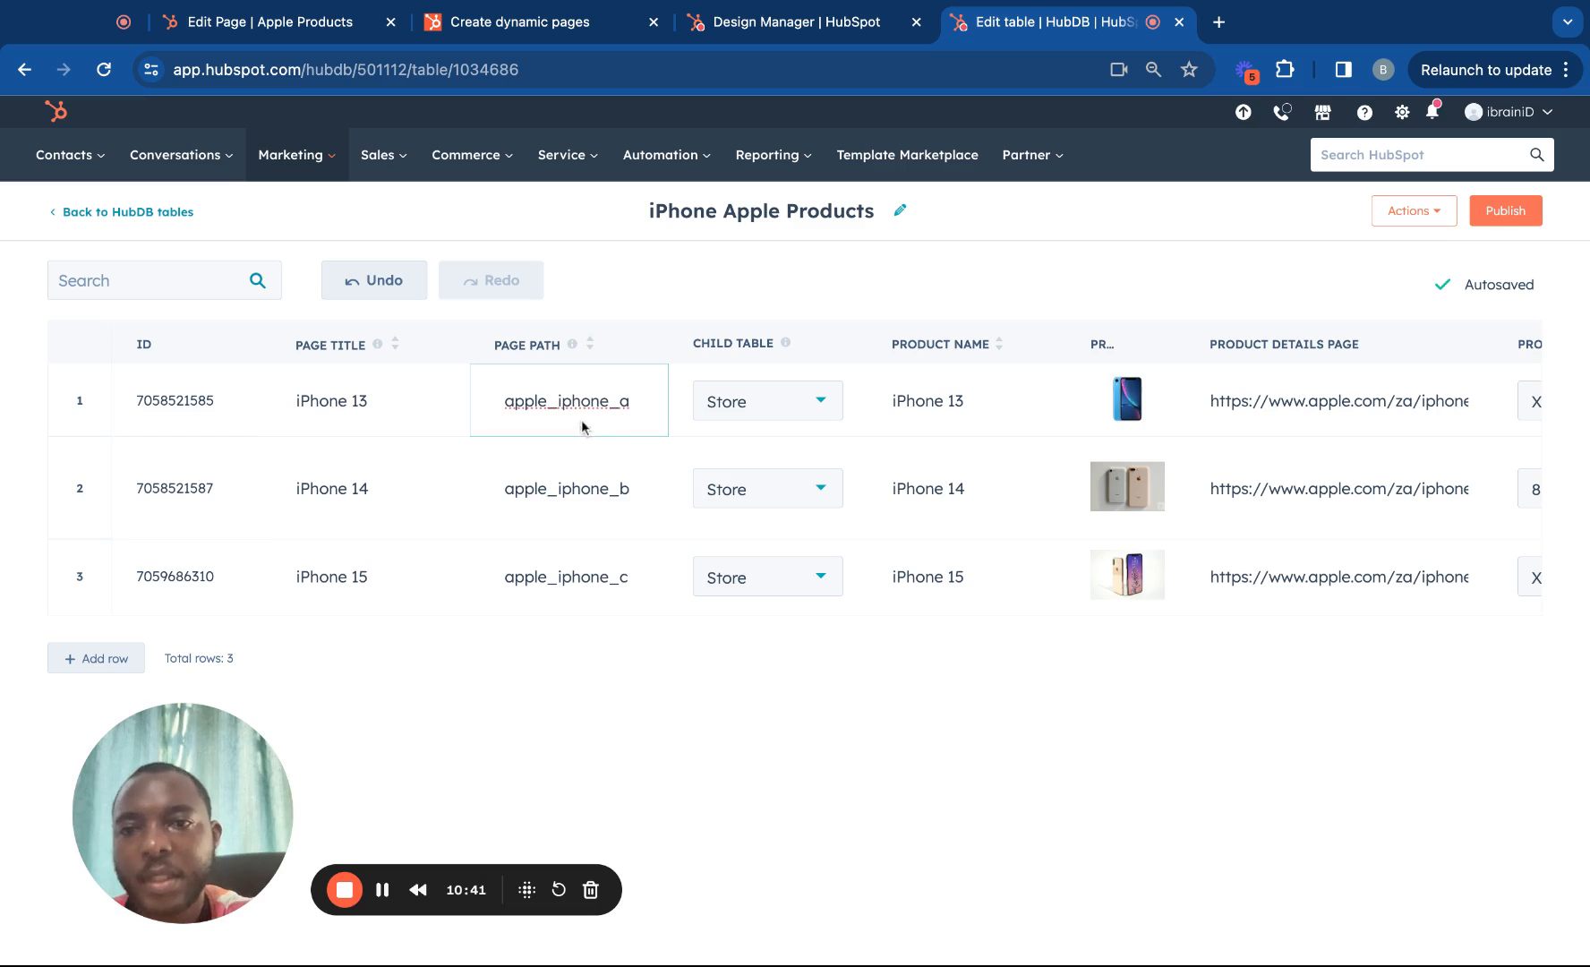
pyautogui.doubleClick(372, 570)
pyautogui.hscroll(2, 582, 555)
pyautogui.hscroll(-1, 606, 557)
pyautogui.doubleClick(394, 404)
pyautogui.doubleClick(532, 385)
pyautogui.write('iphone-13')
# Set the second row's page path to iphone-14 and the third row's to iphone-15.
pyautogui.moveTo(379, 484); pyautogui.dragTo(236, 488)
pyautogui.click(582, 483)
pyautogui.doubleClick(582, 483)
pyautogui.write('iphone-14')
pyautogui.moveTo(387, 576); pyautogui.dragTo(244, 580)
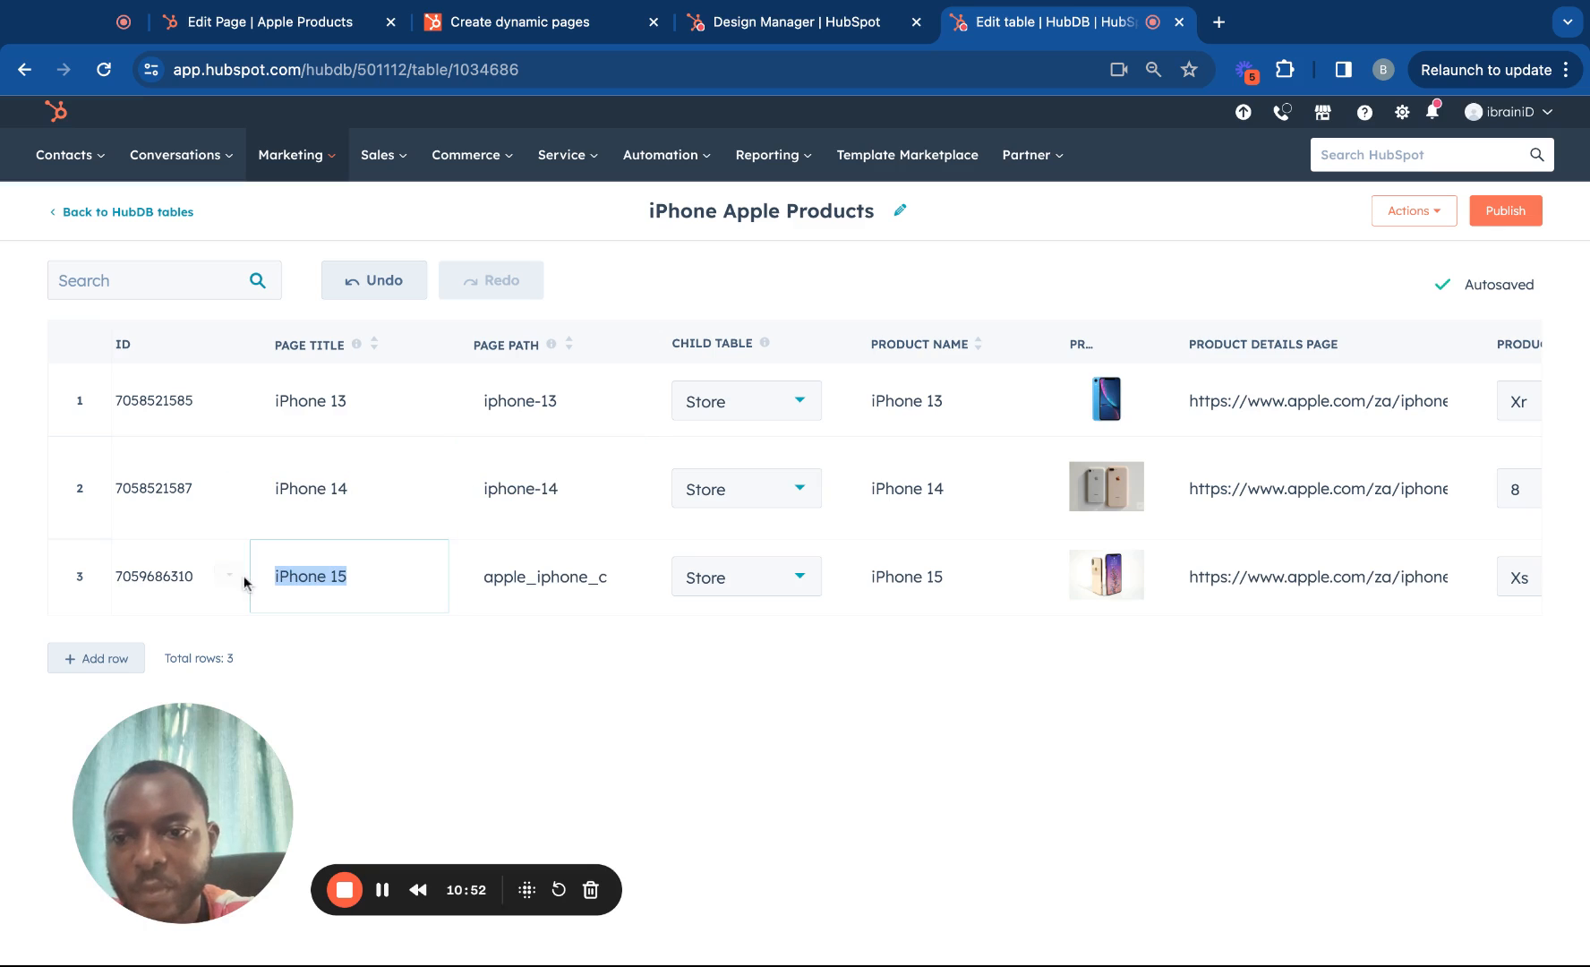
pyautogui.doubleClick(514, 580)
pyautogui.write('iphone-15')
pyautogui.click(654, 675)
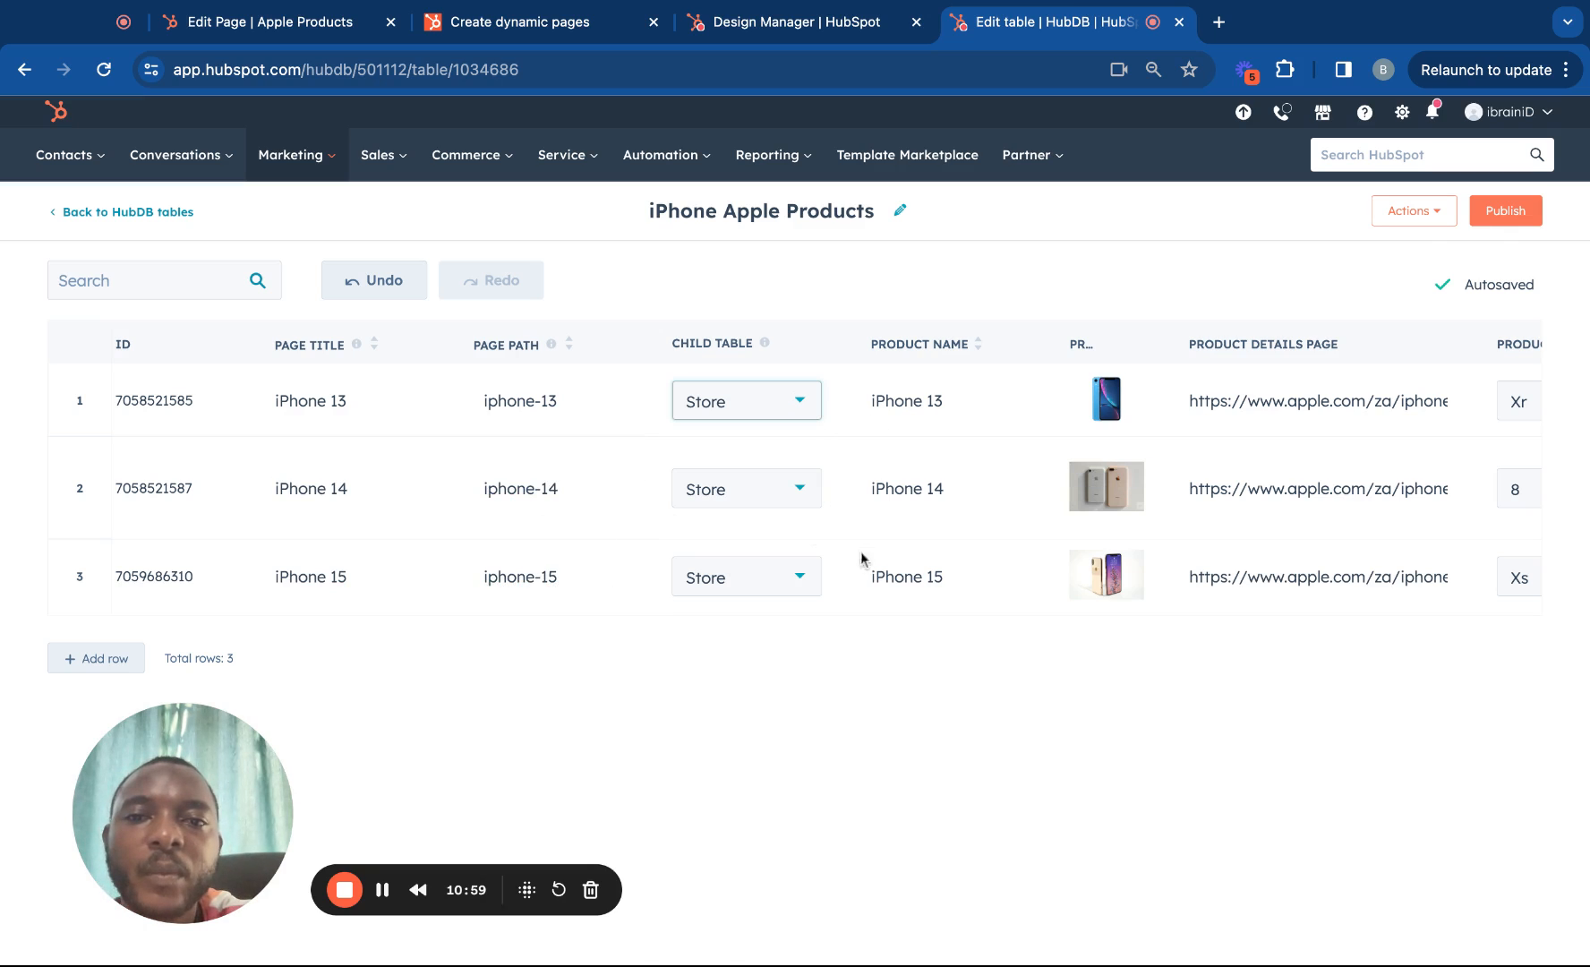
# Publish the table's new product names, page titles and page paths, and reload the Apple Products page editor.
pyautogui.click(1485, 214)
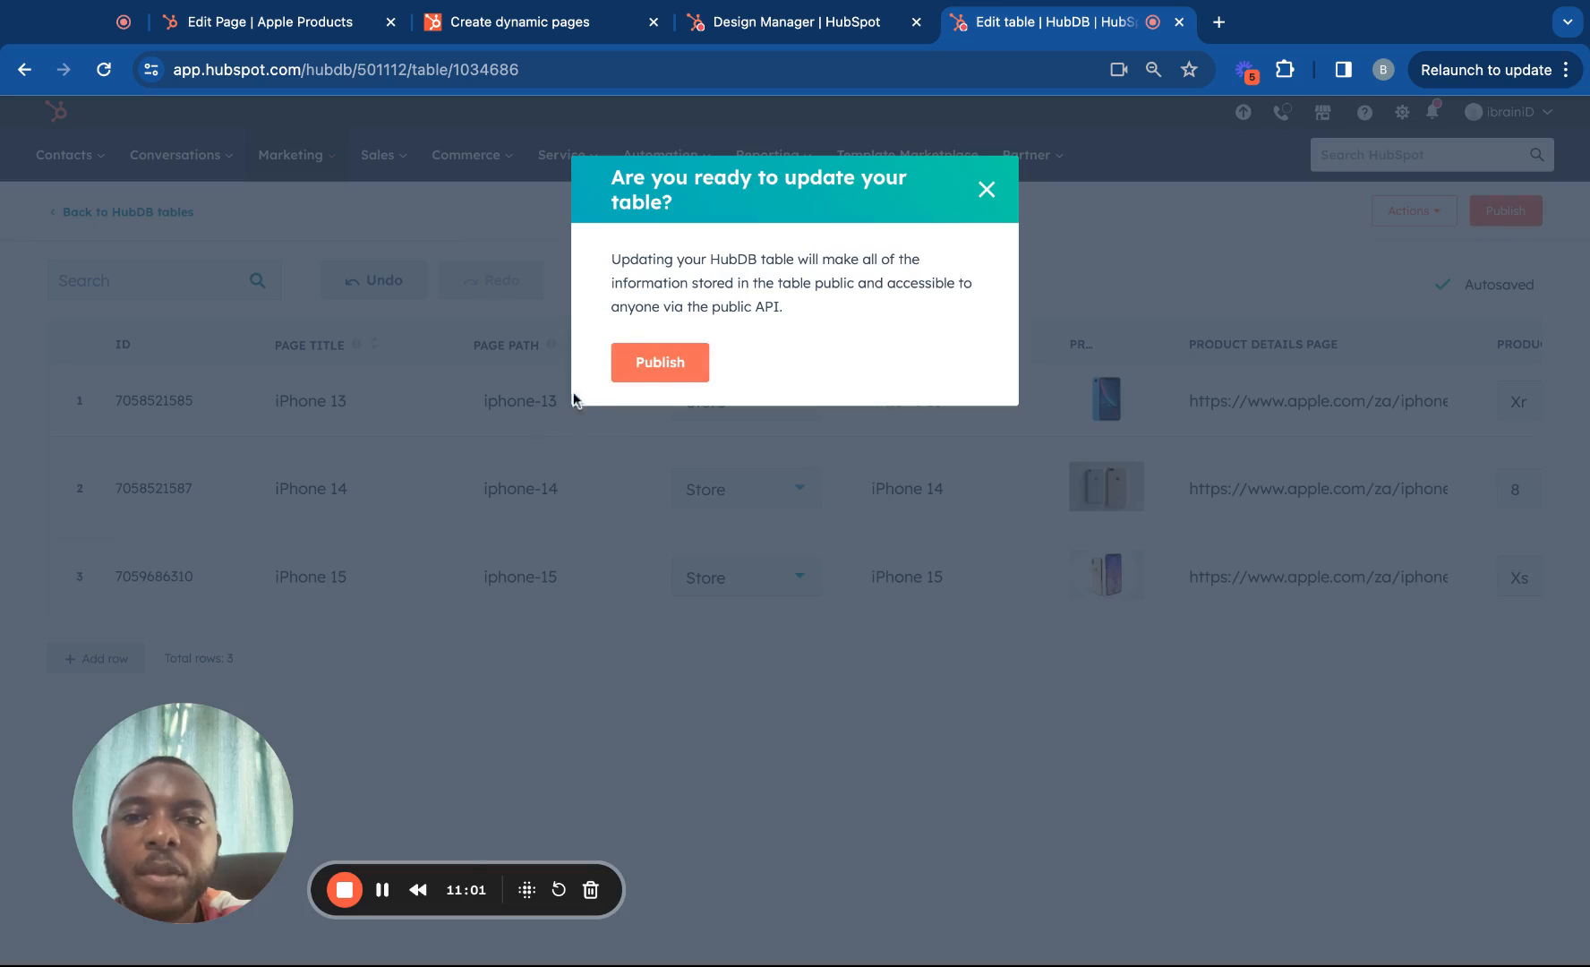
pyautogui.click(635, 349)
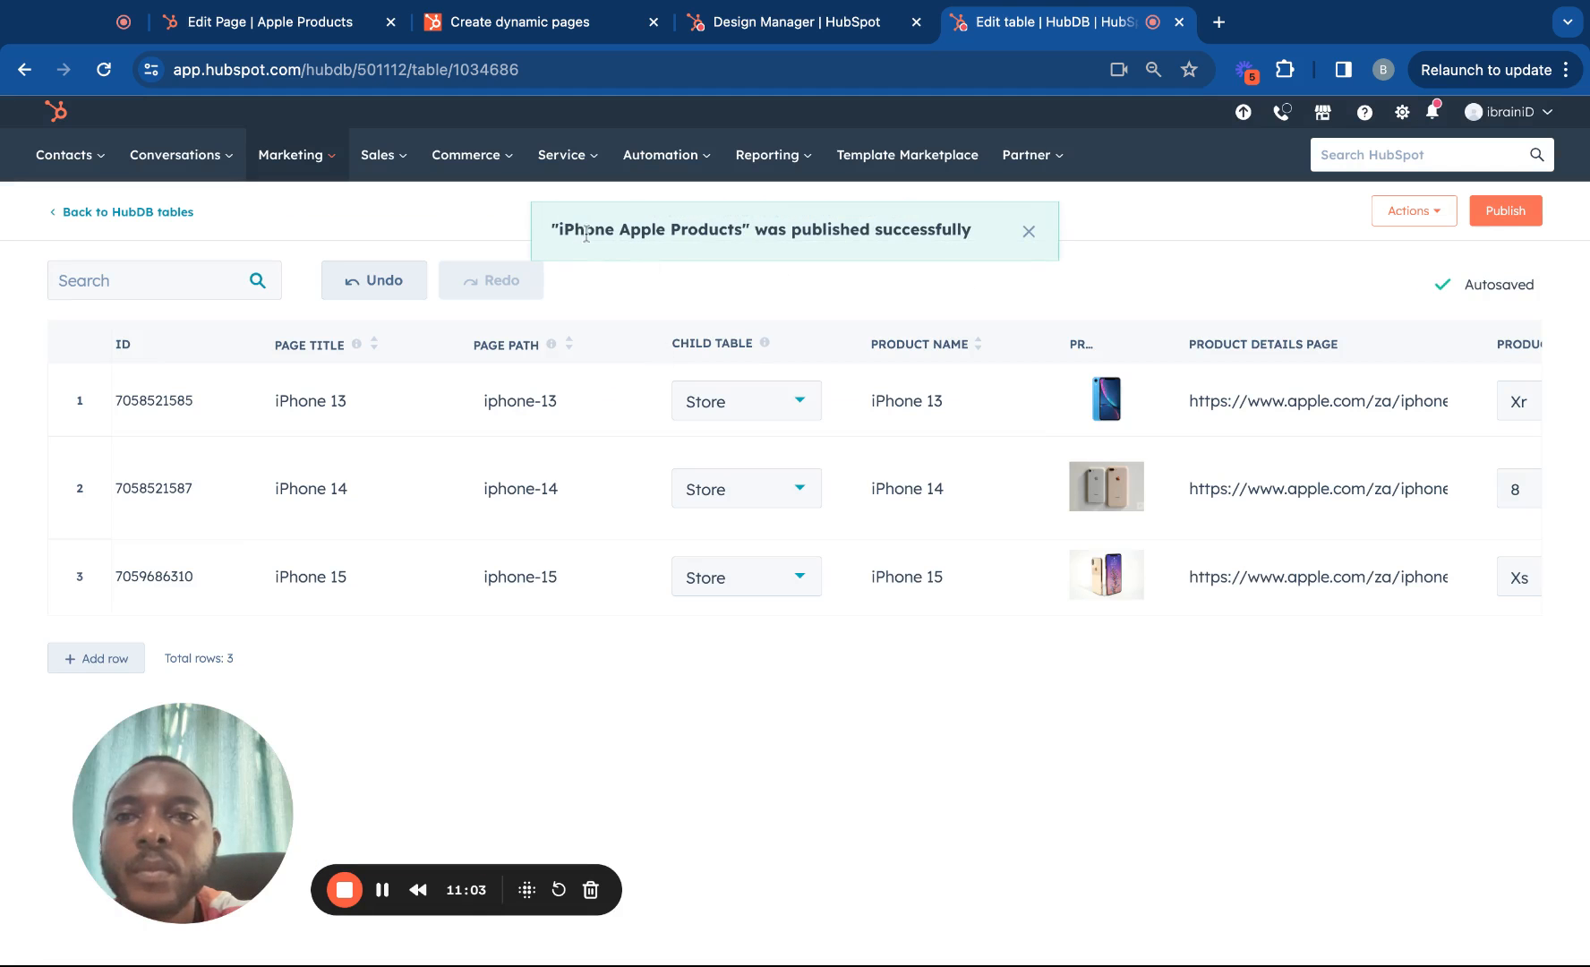
pyautogui.click(340, 31)
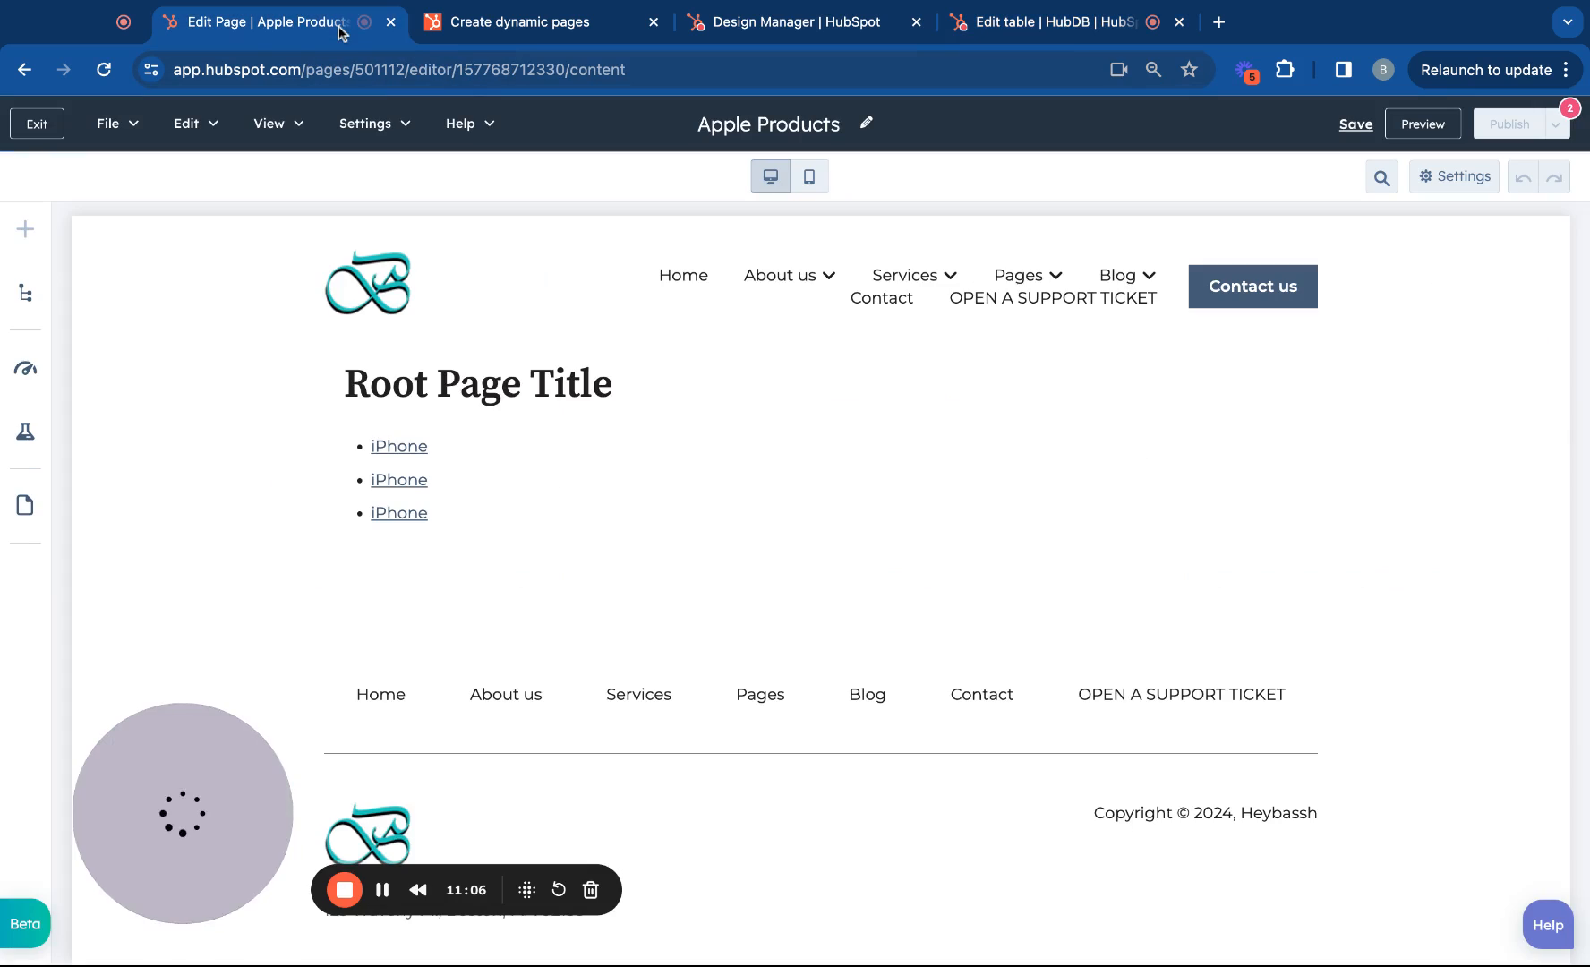
pyautogui.click(103, 69)
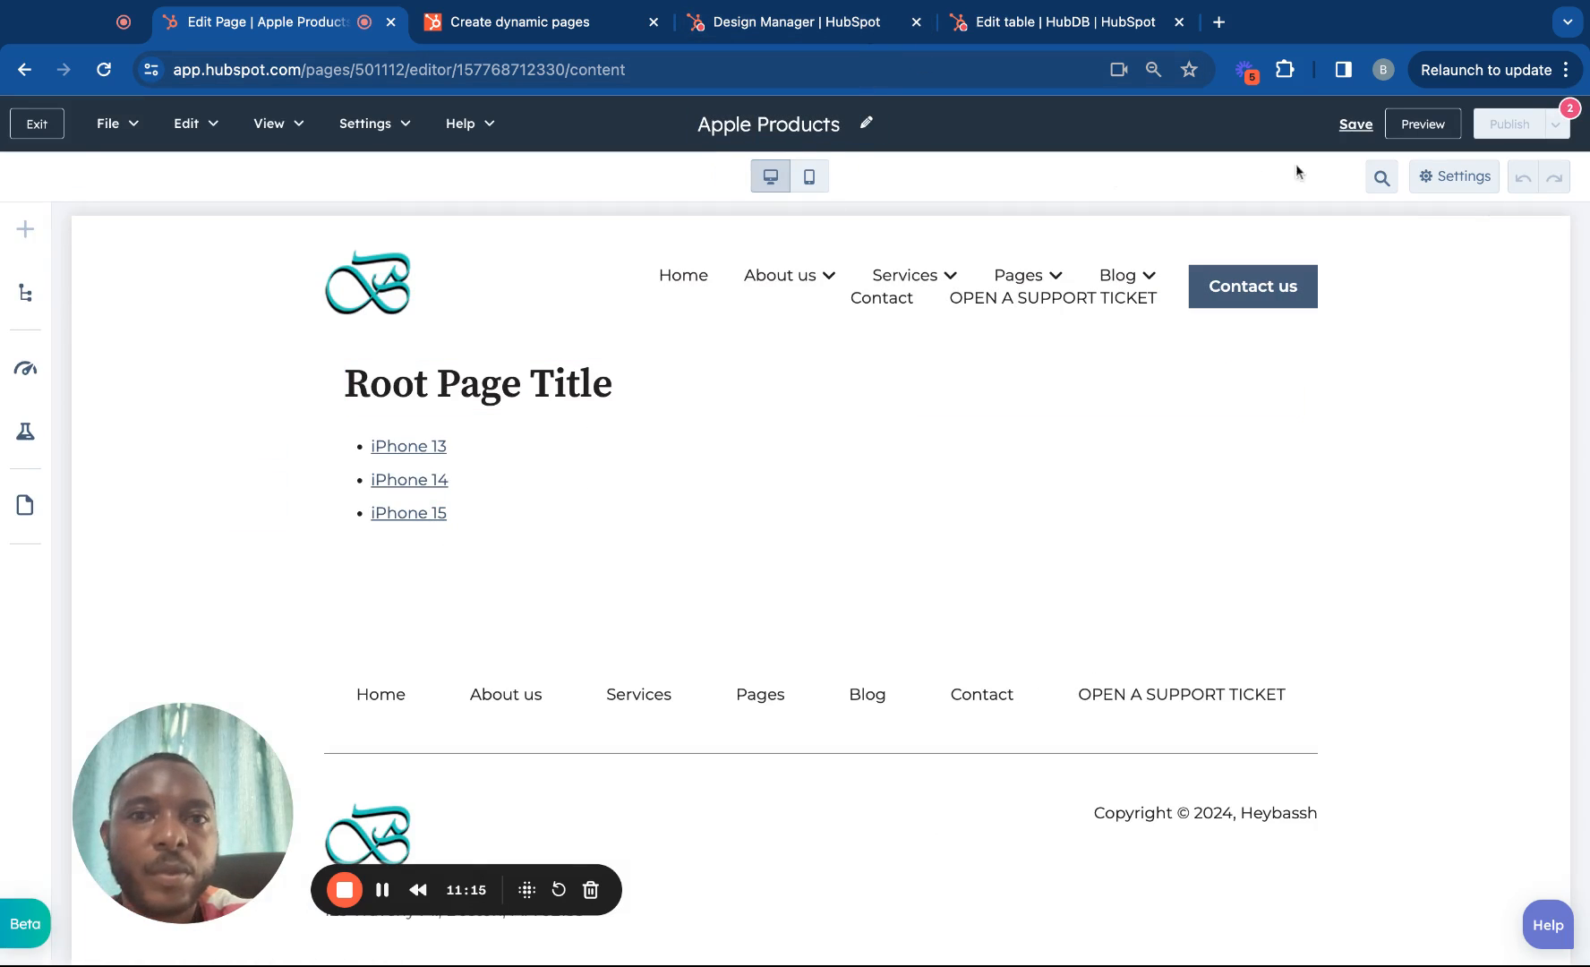
# Save the Apple Products page, and set its required page title to Apple Products in the page settings.
pyautogui.click(1355, 125)
pyautogui.moveTo(1502, 135)
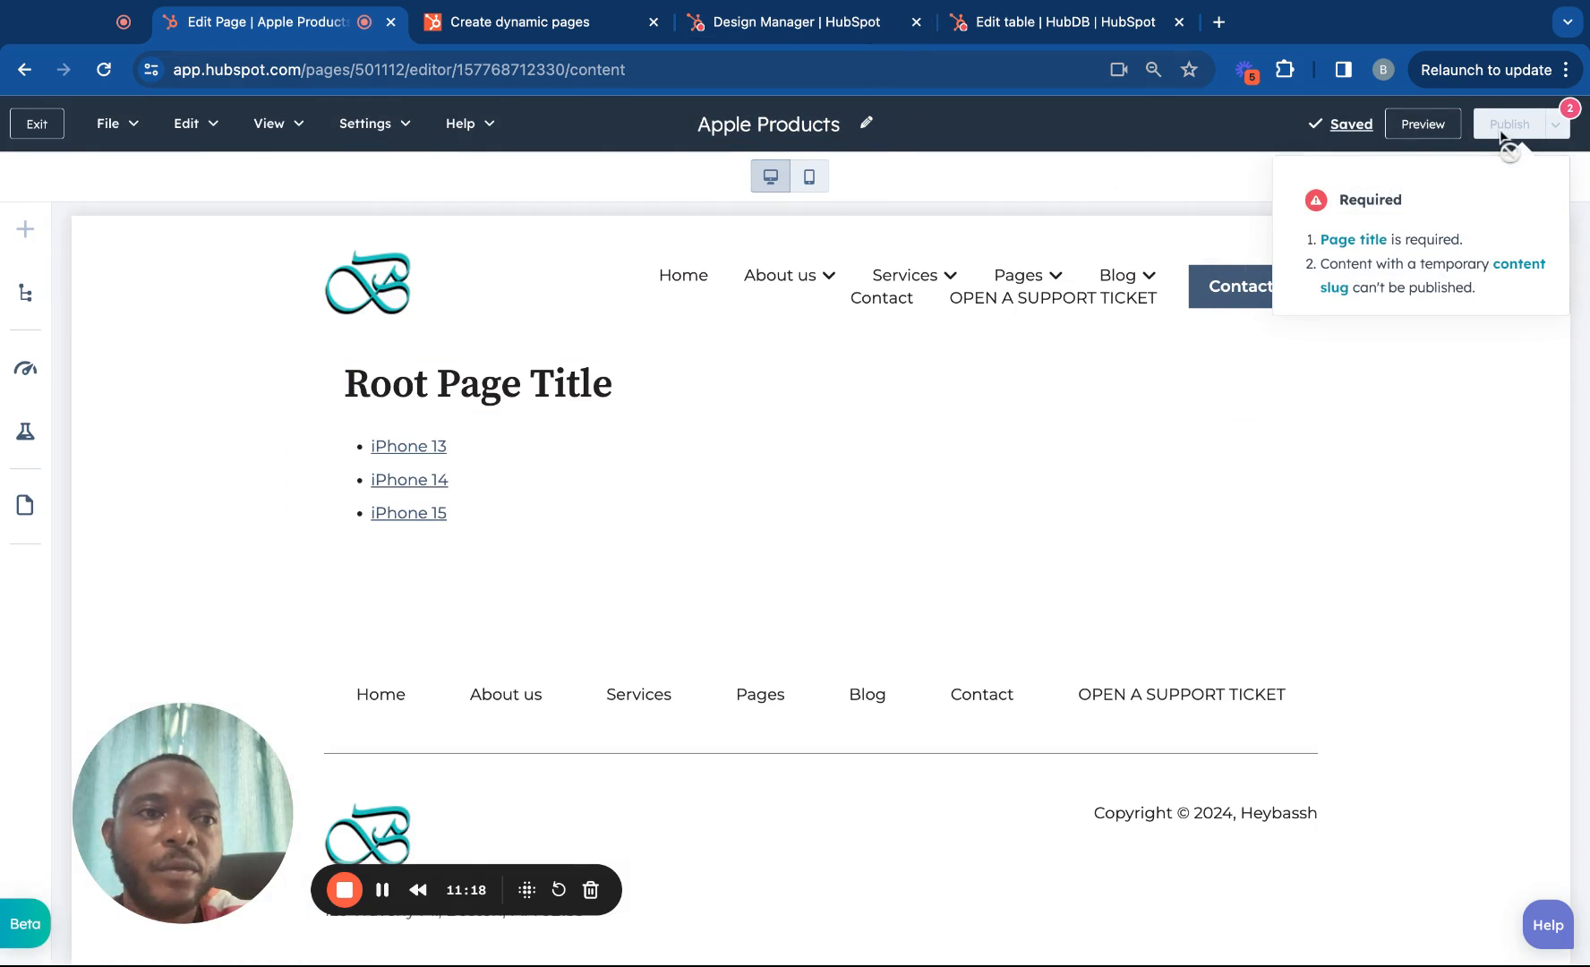
pyautogui.click(1343, 240)
pyautogui.click(679, 344)
pyautogui.moveTo(680, 344); pyautogui.dragTo(521, 361)
pyautogui.press('super+c')
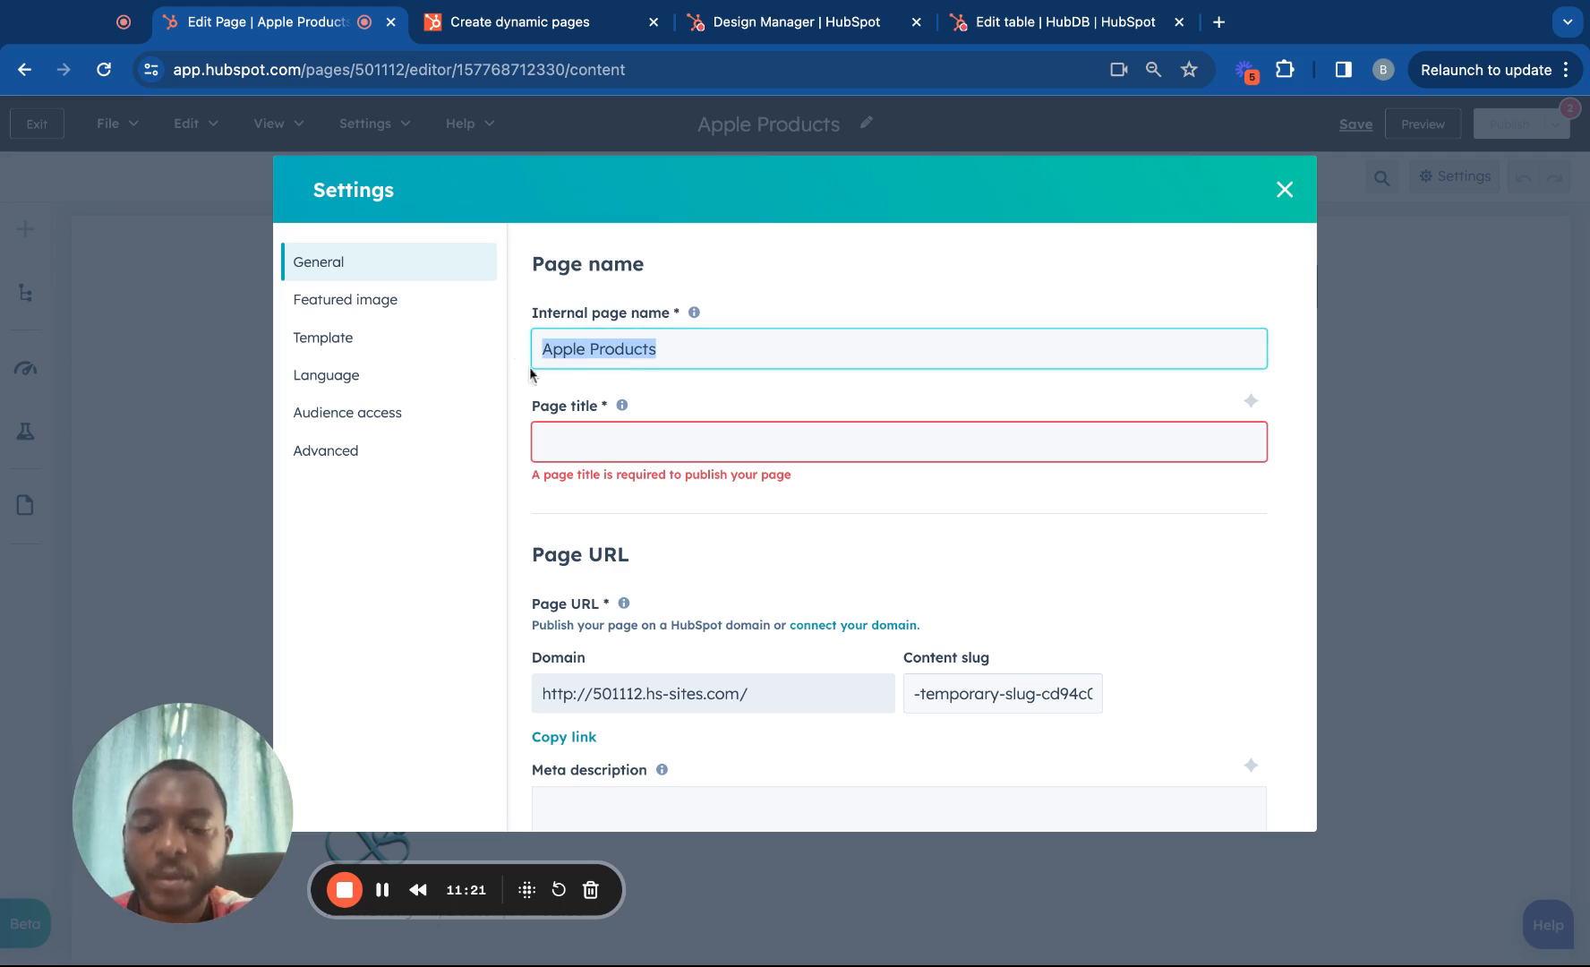
pyautogui.click(619, 443)
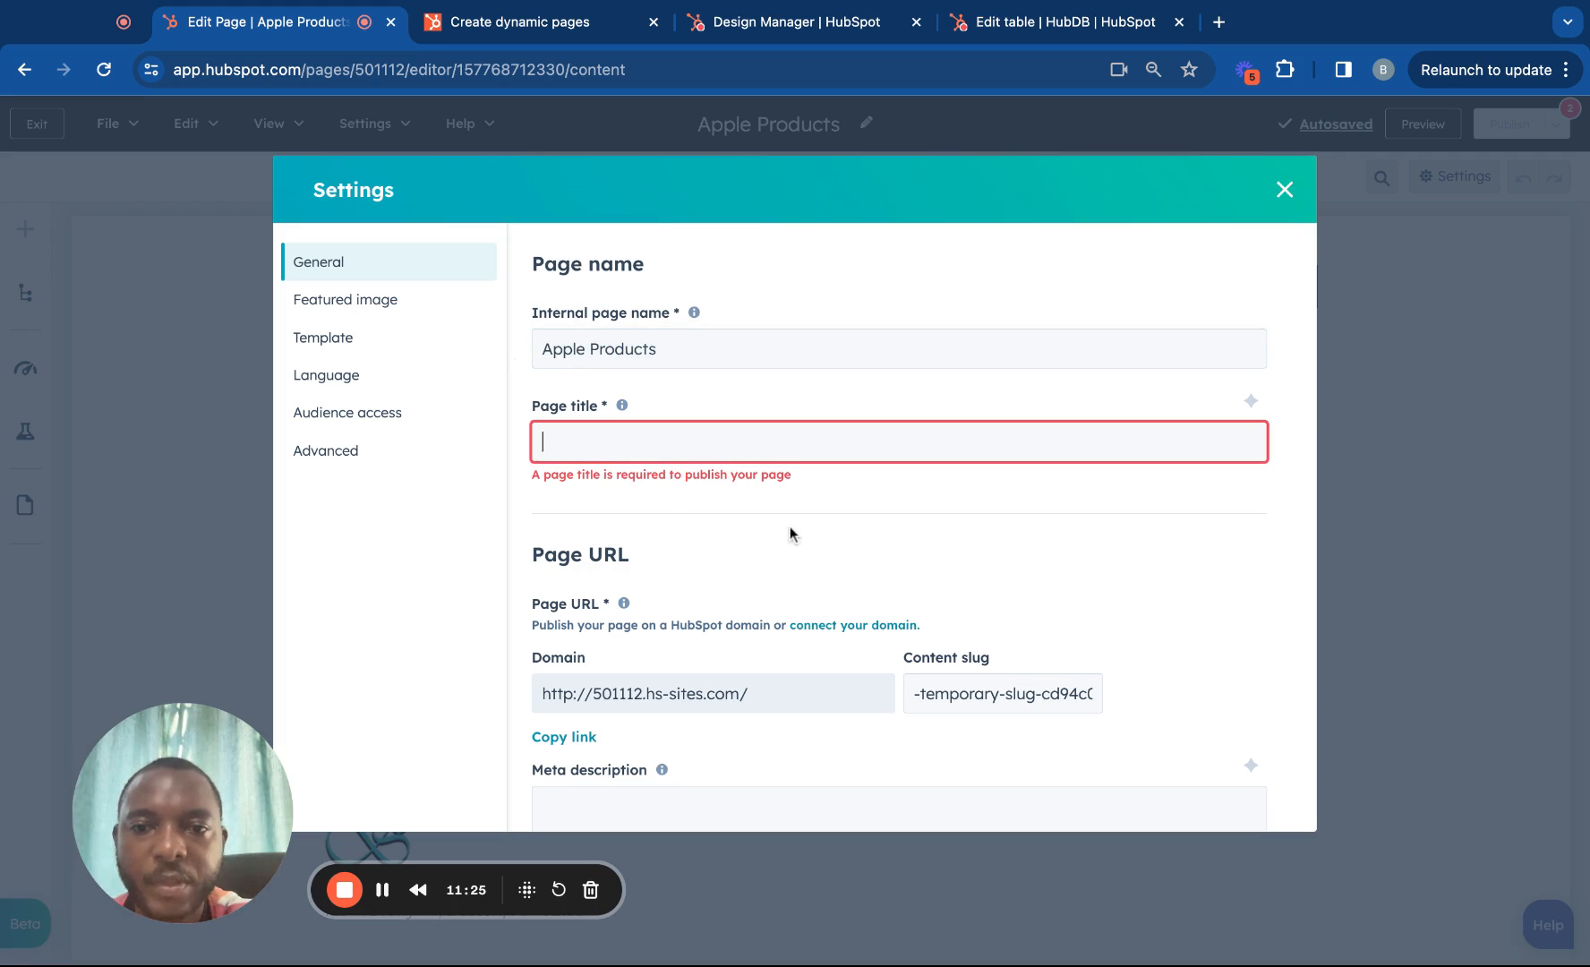
pyautogui.write('i')
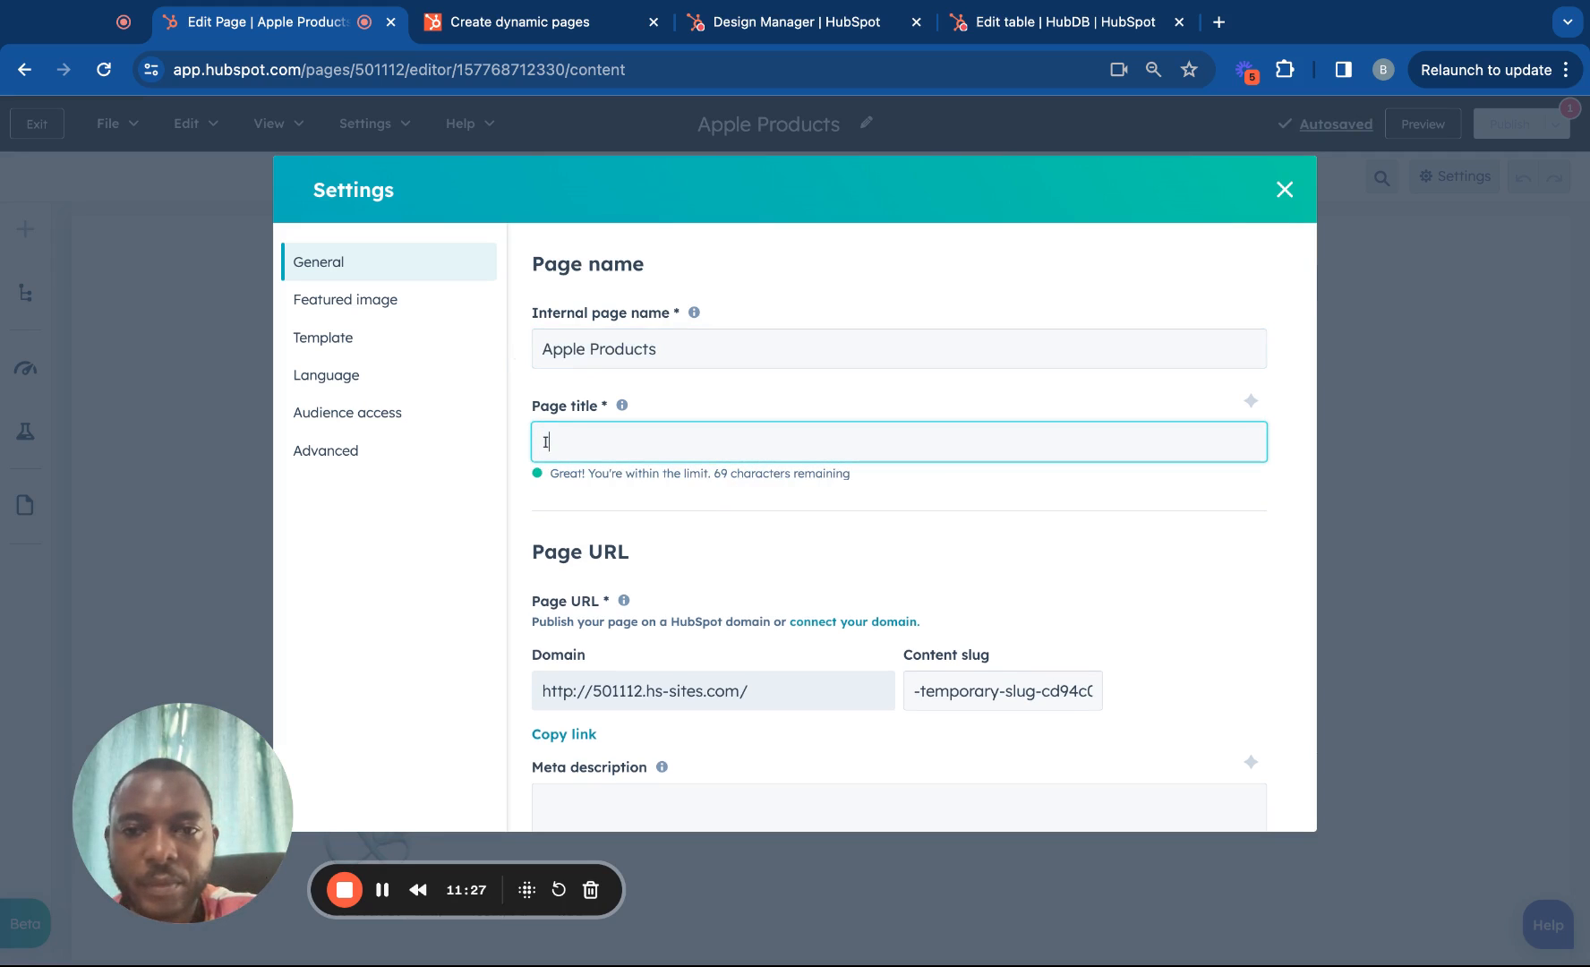
pyautogui.press('BackSpace')
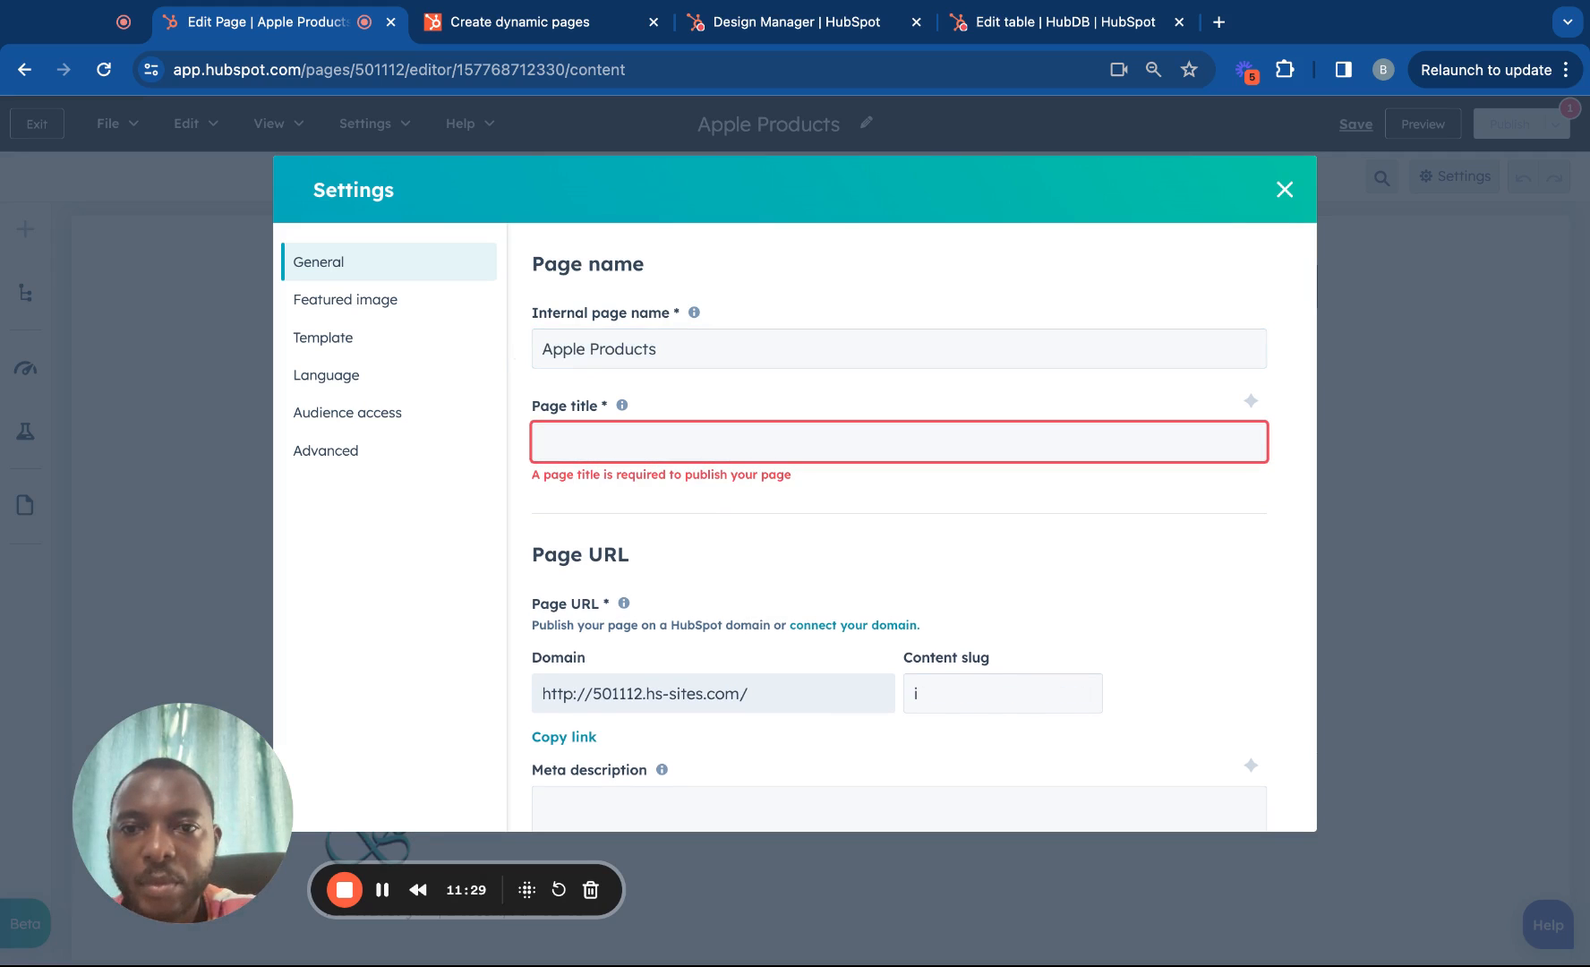
pyautogui.press('super+v')
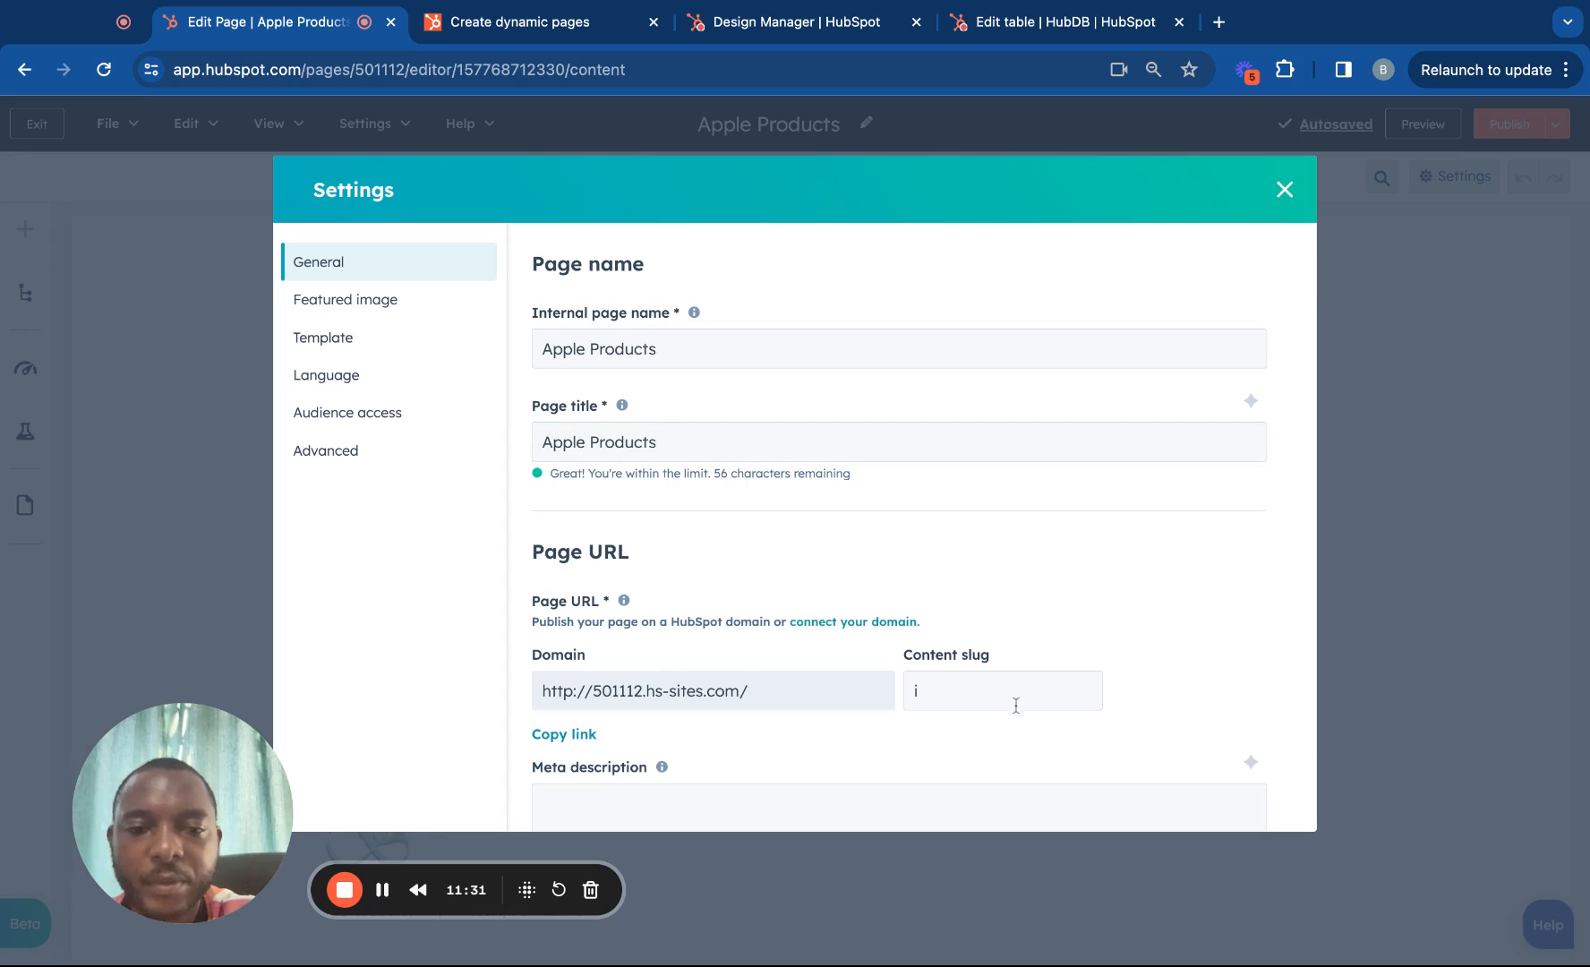
pyautogui.click(1008, 701)
pyautogui.scroll(-4, 882, 571)
pyautogui.click(1285, 191)
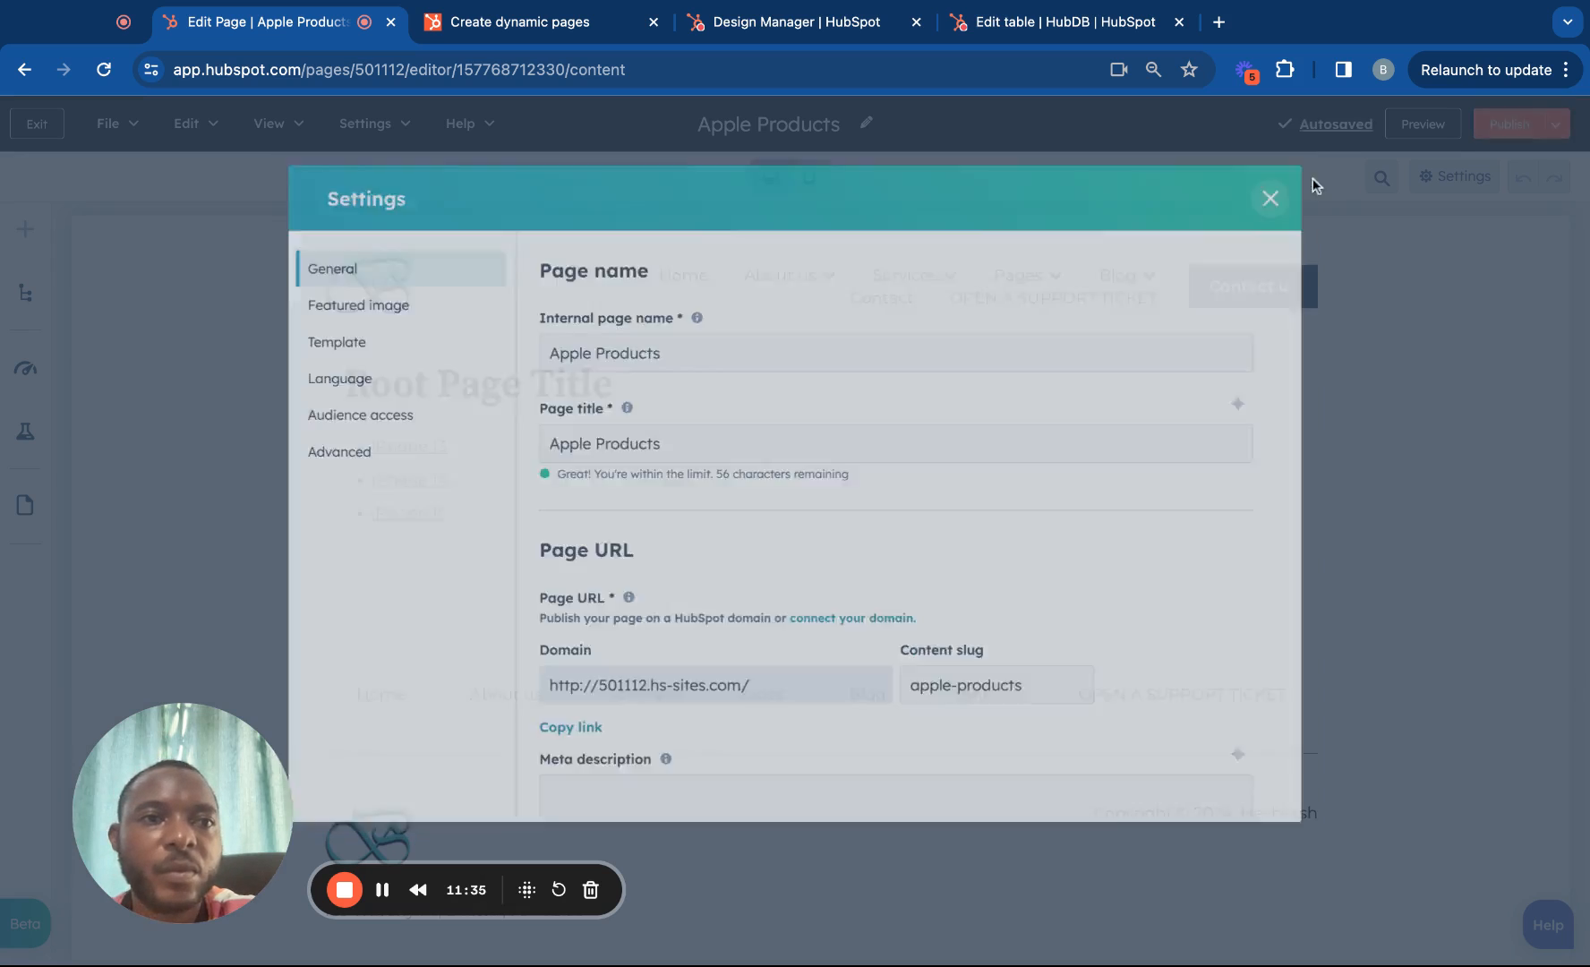
# Publish the Apple Products page and open its live URL.
pyautogui.click(1503, 124)
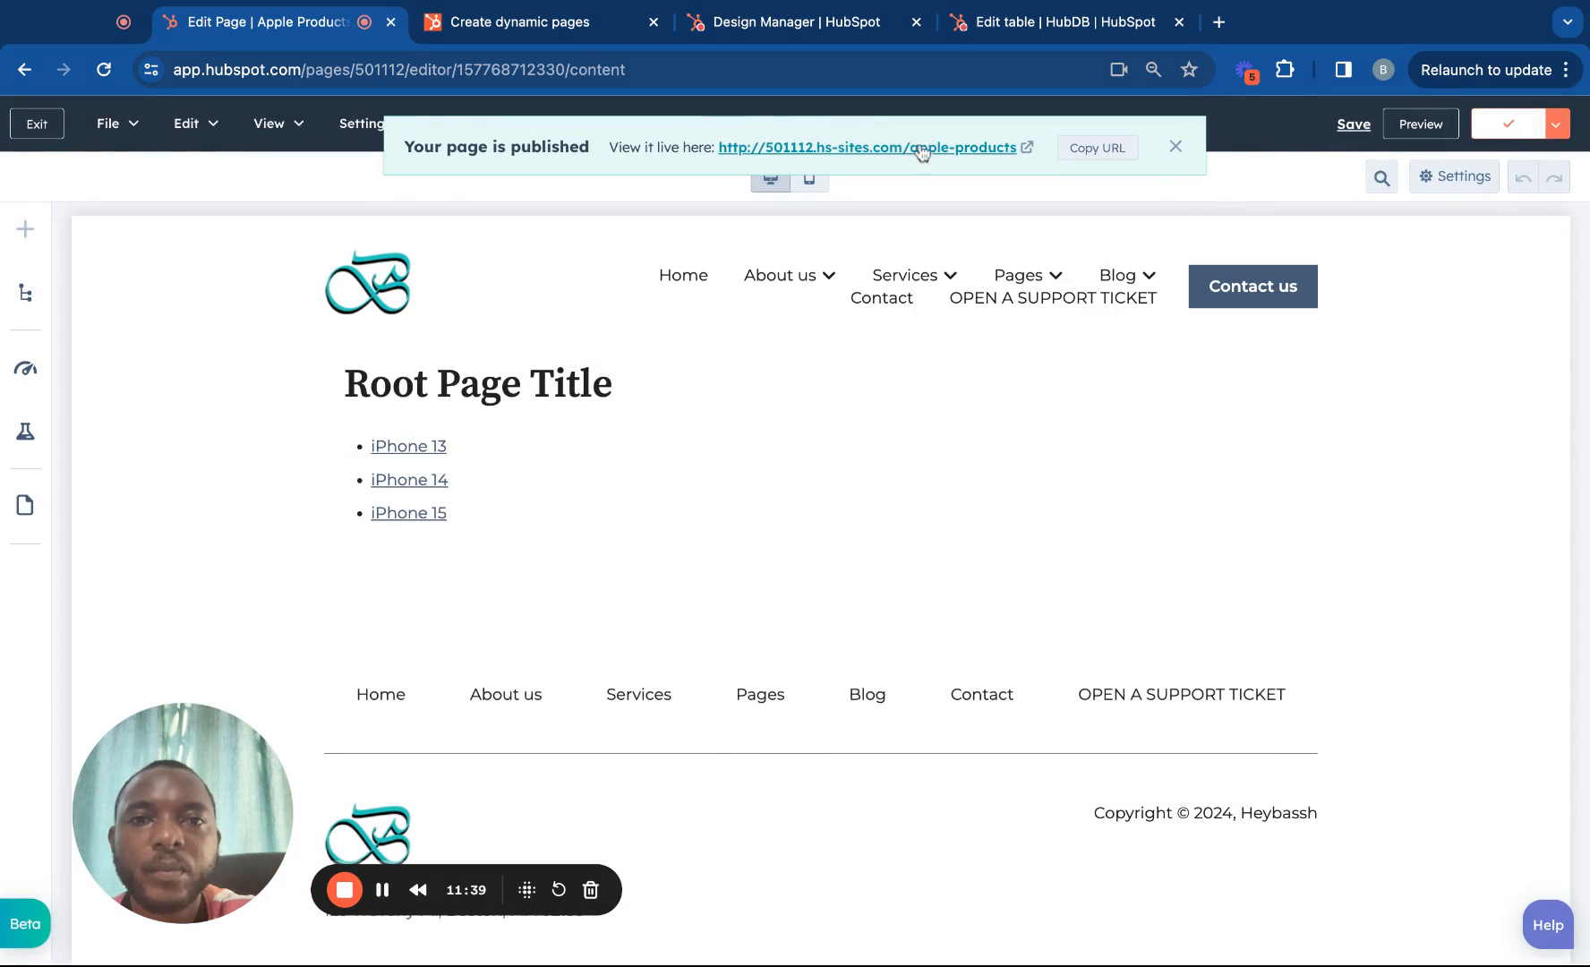
pyautogui.click(922, 148)
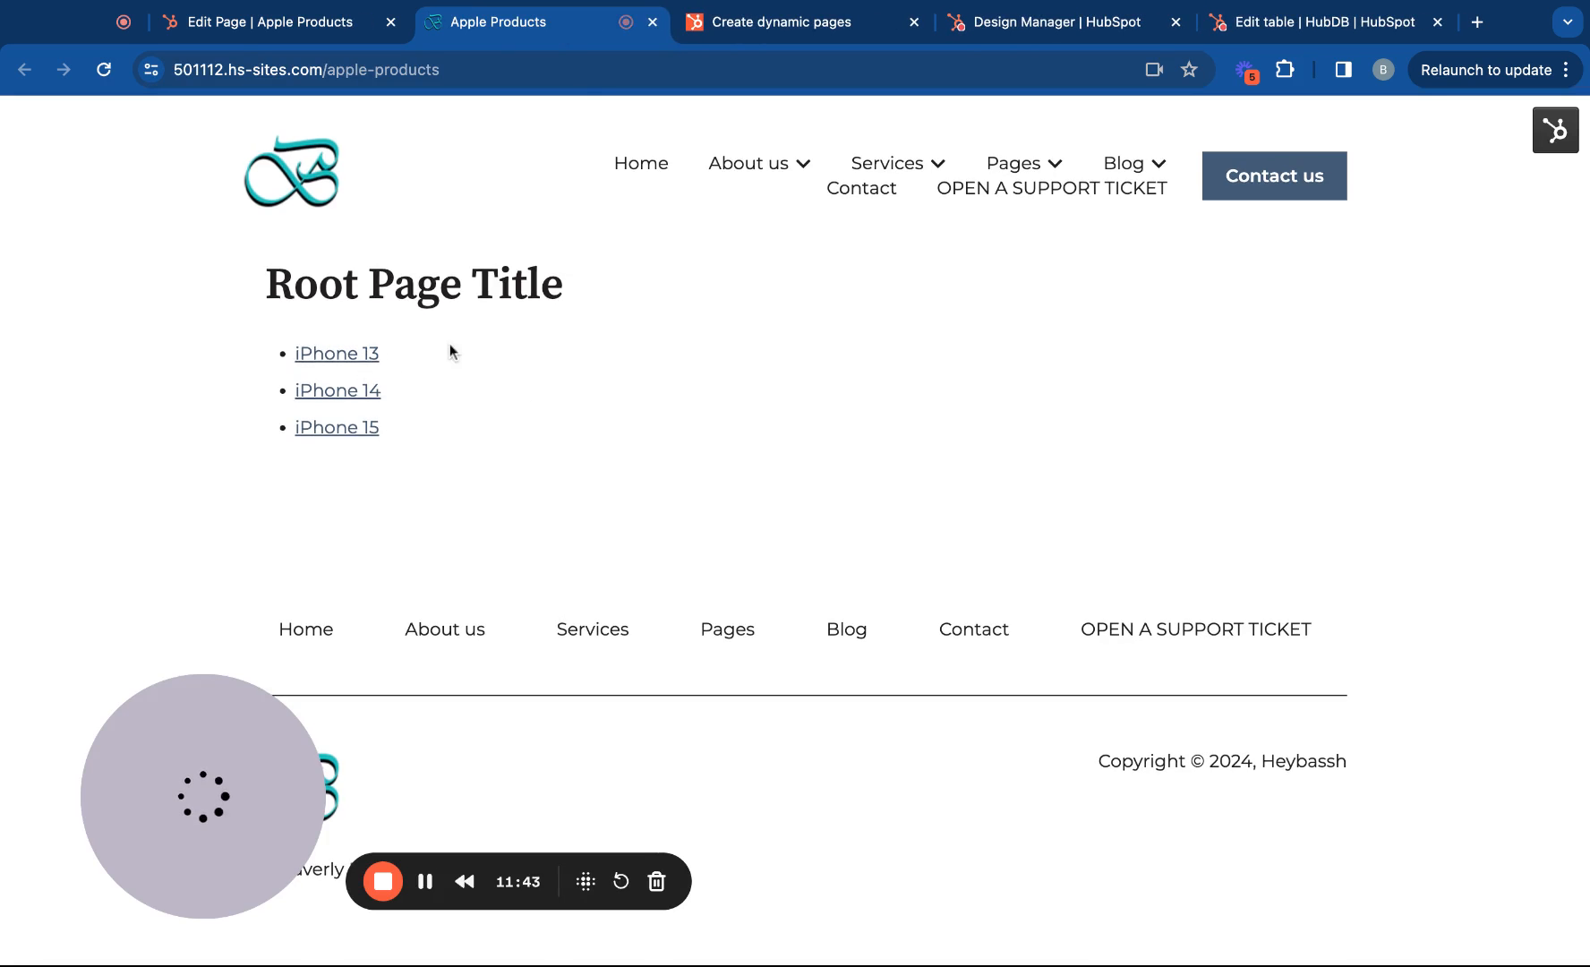
# Open the iPhone 13 dynamic page from the live listing and examine its table of labels, names and values.
pyautogui.click(371, 355)
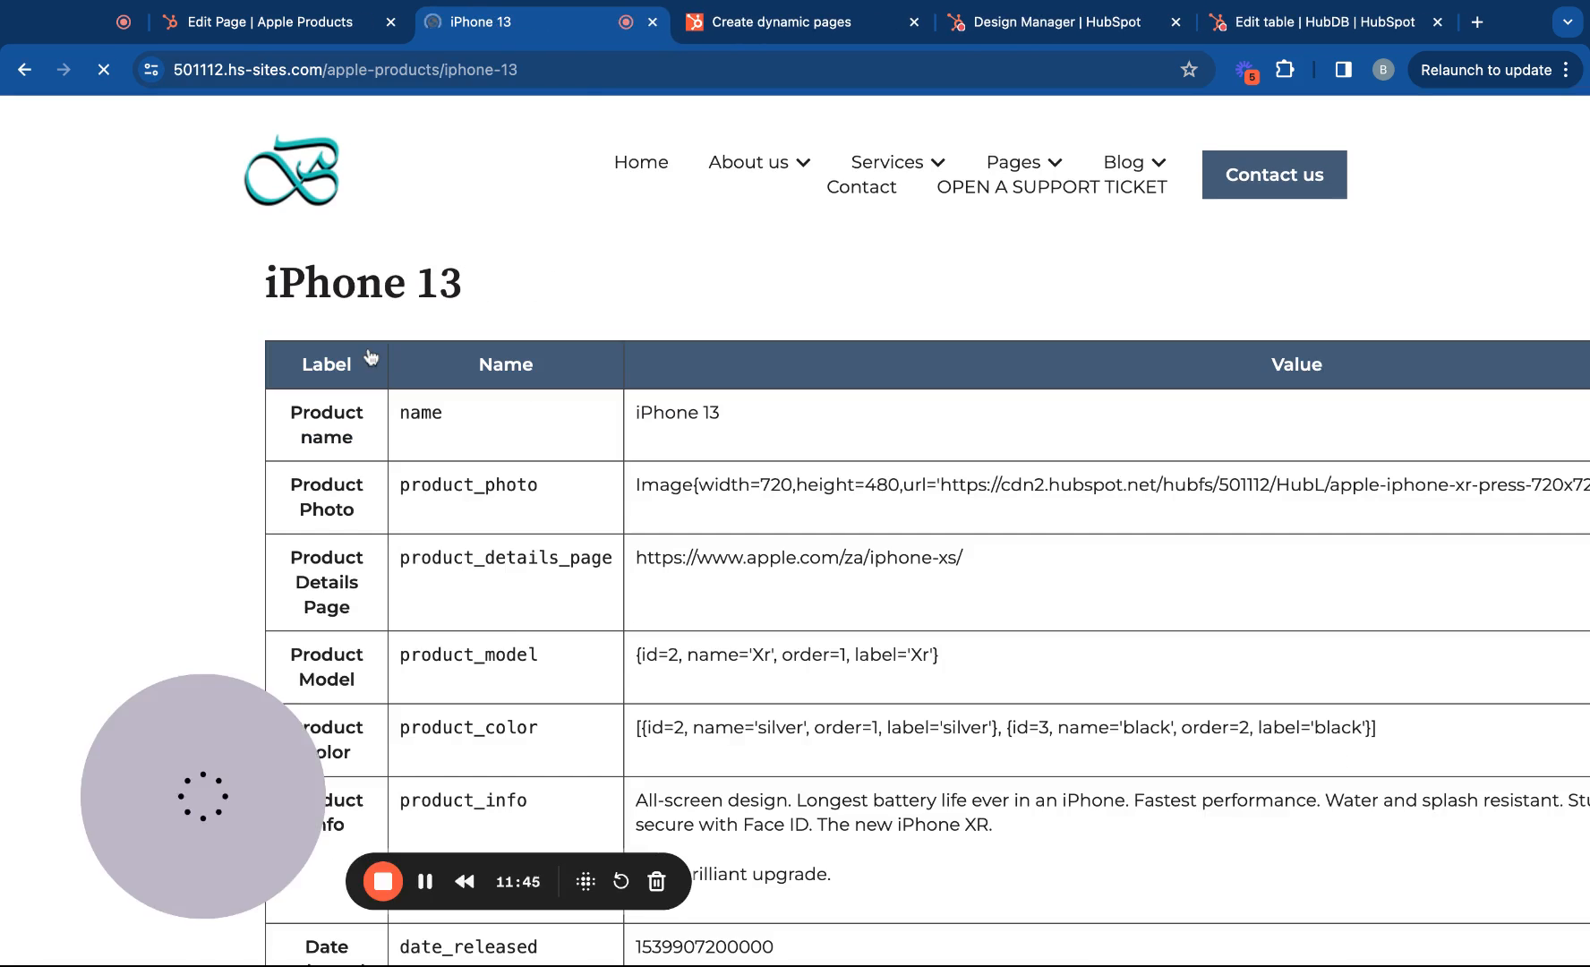
pyautogui.scroll(-3, 481, 541)
pyautogui.scroll(-7, 481, 541)
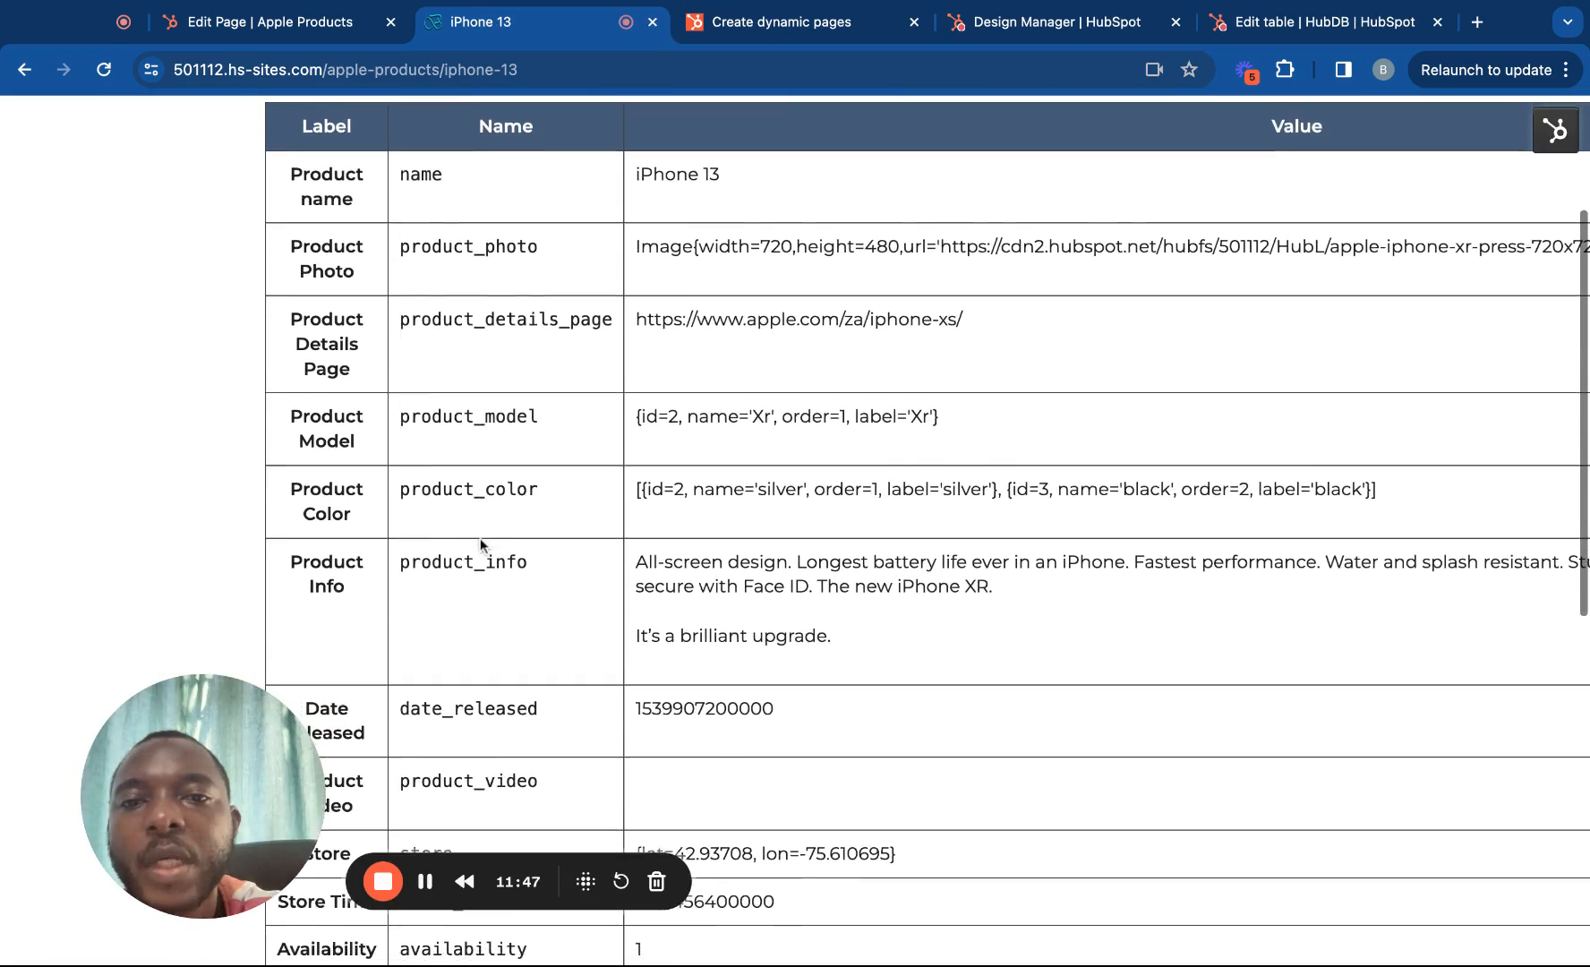
pyautogui.scroll(-3, 482, 541)
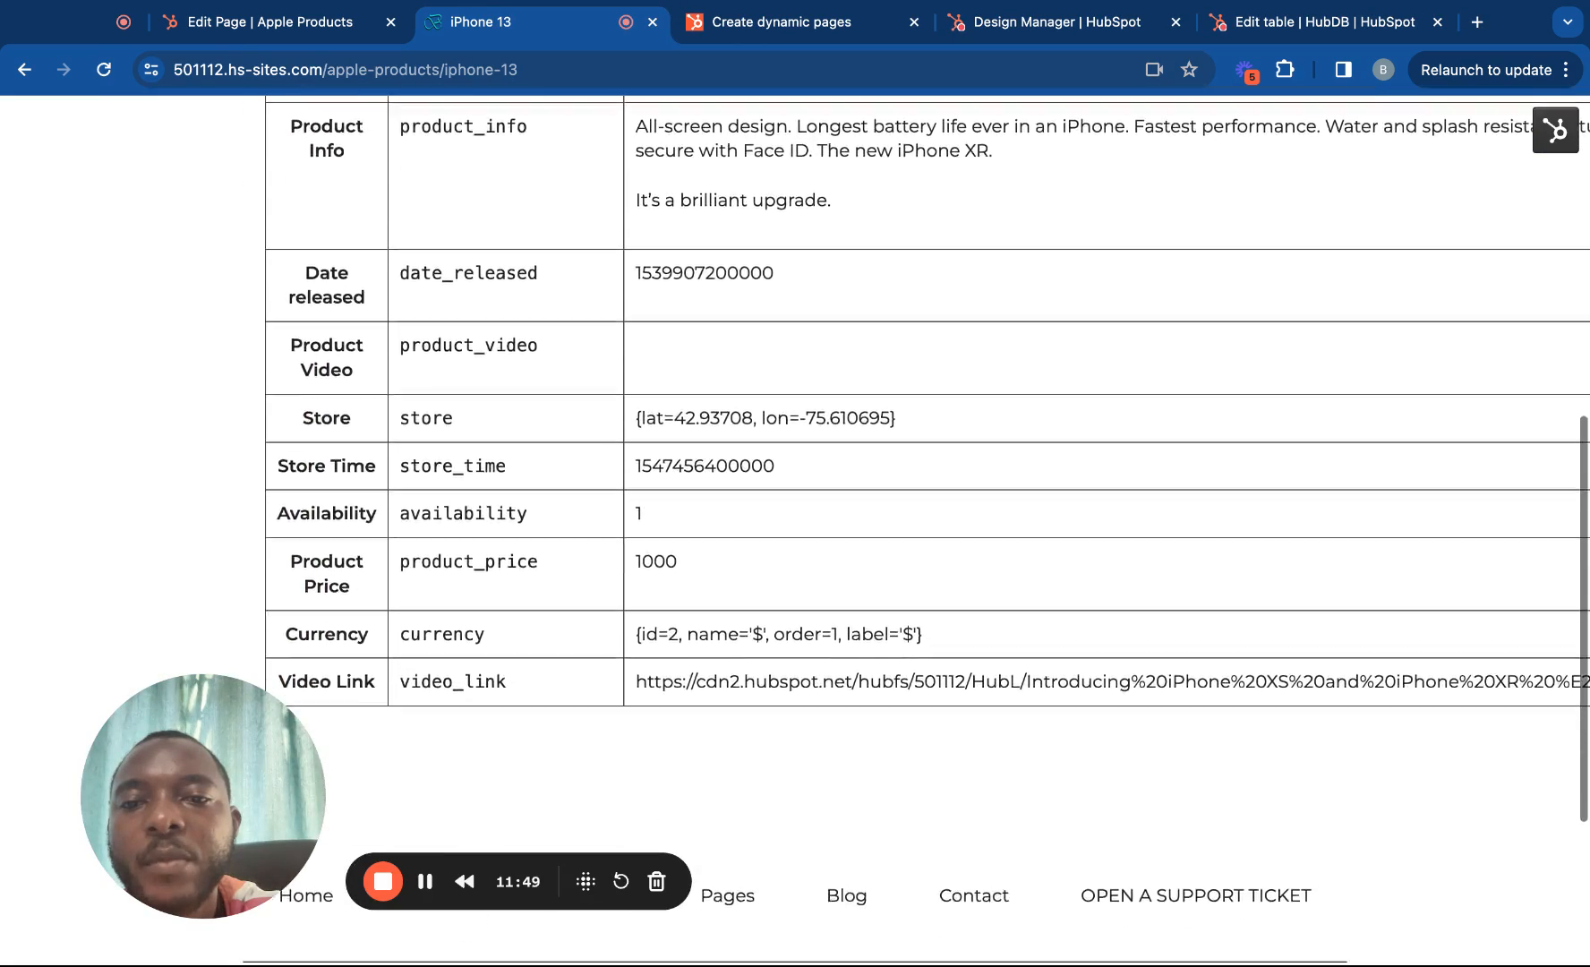
pyautogui.scroll(5, 481, 541)
pyautogui.scroll(6, 926, 553)
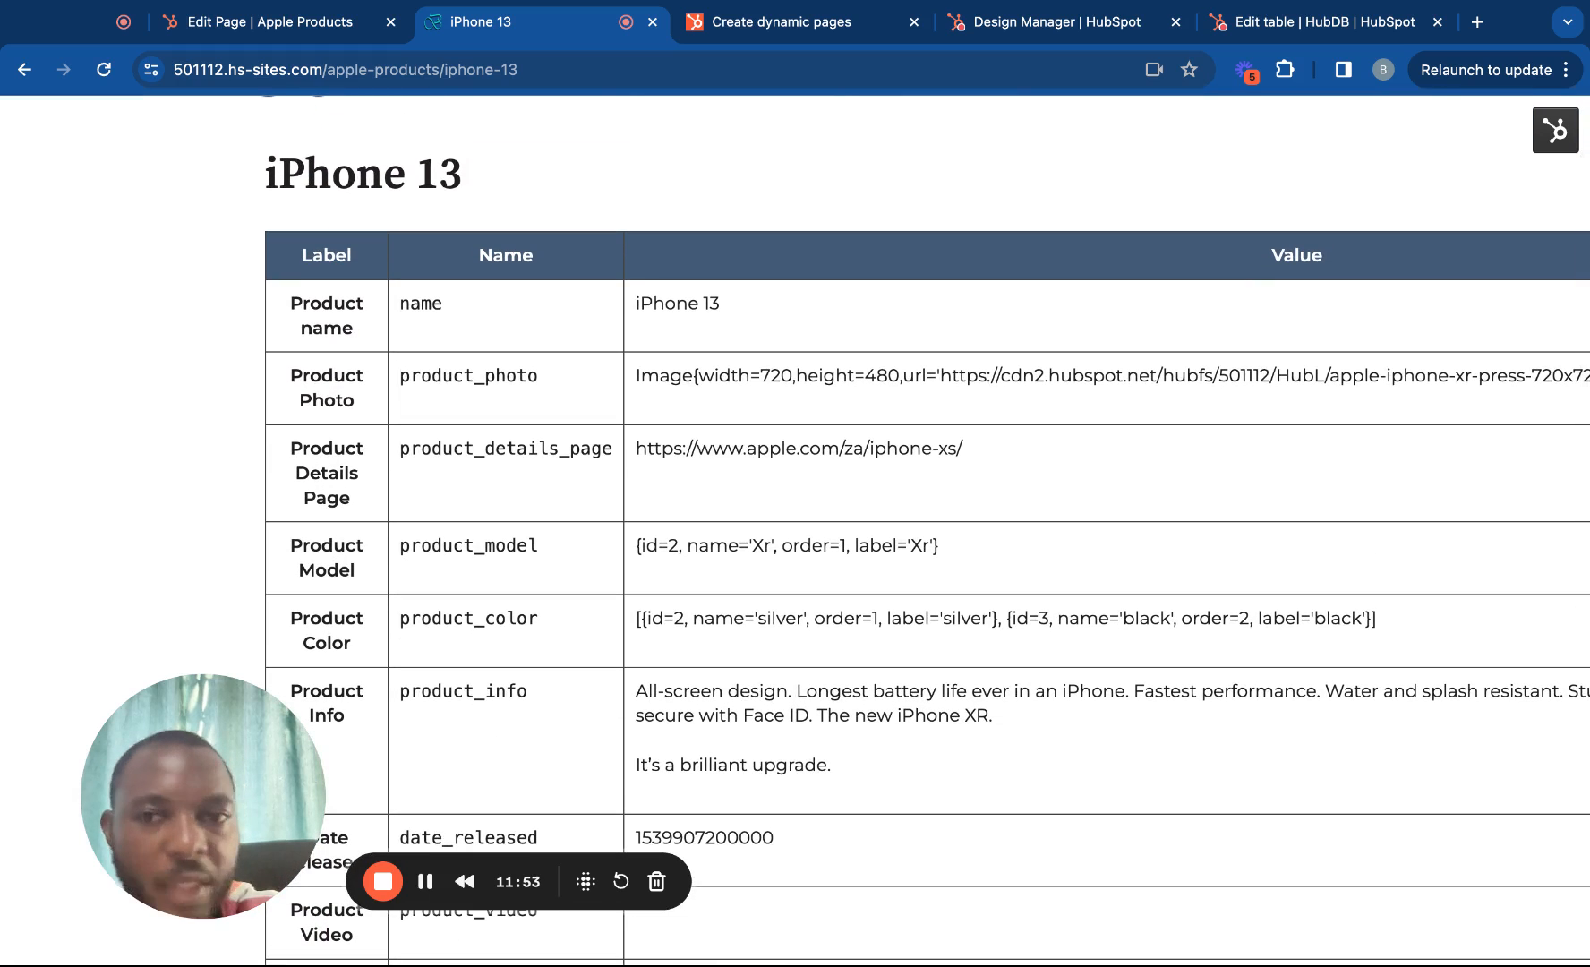
pyautogui.scroll(-2, 507, 362)
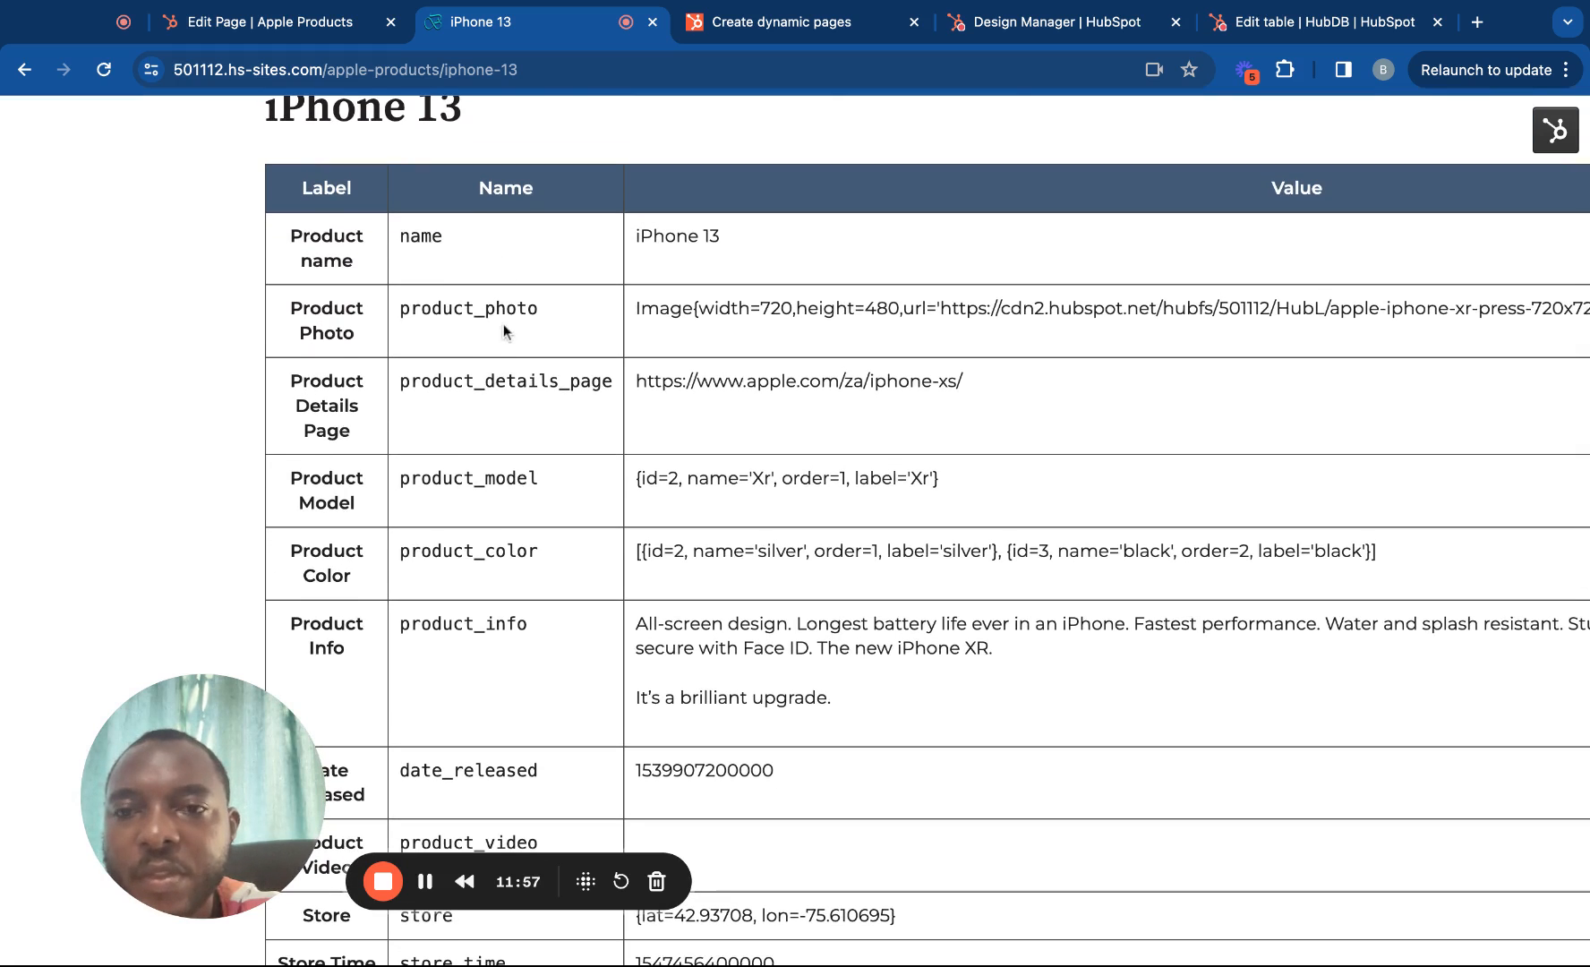
pyautogui.scroll(-3, 503, 323)
pyautogui.scroll(-4, 503, 323)
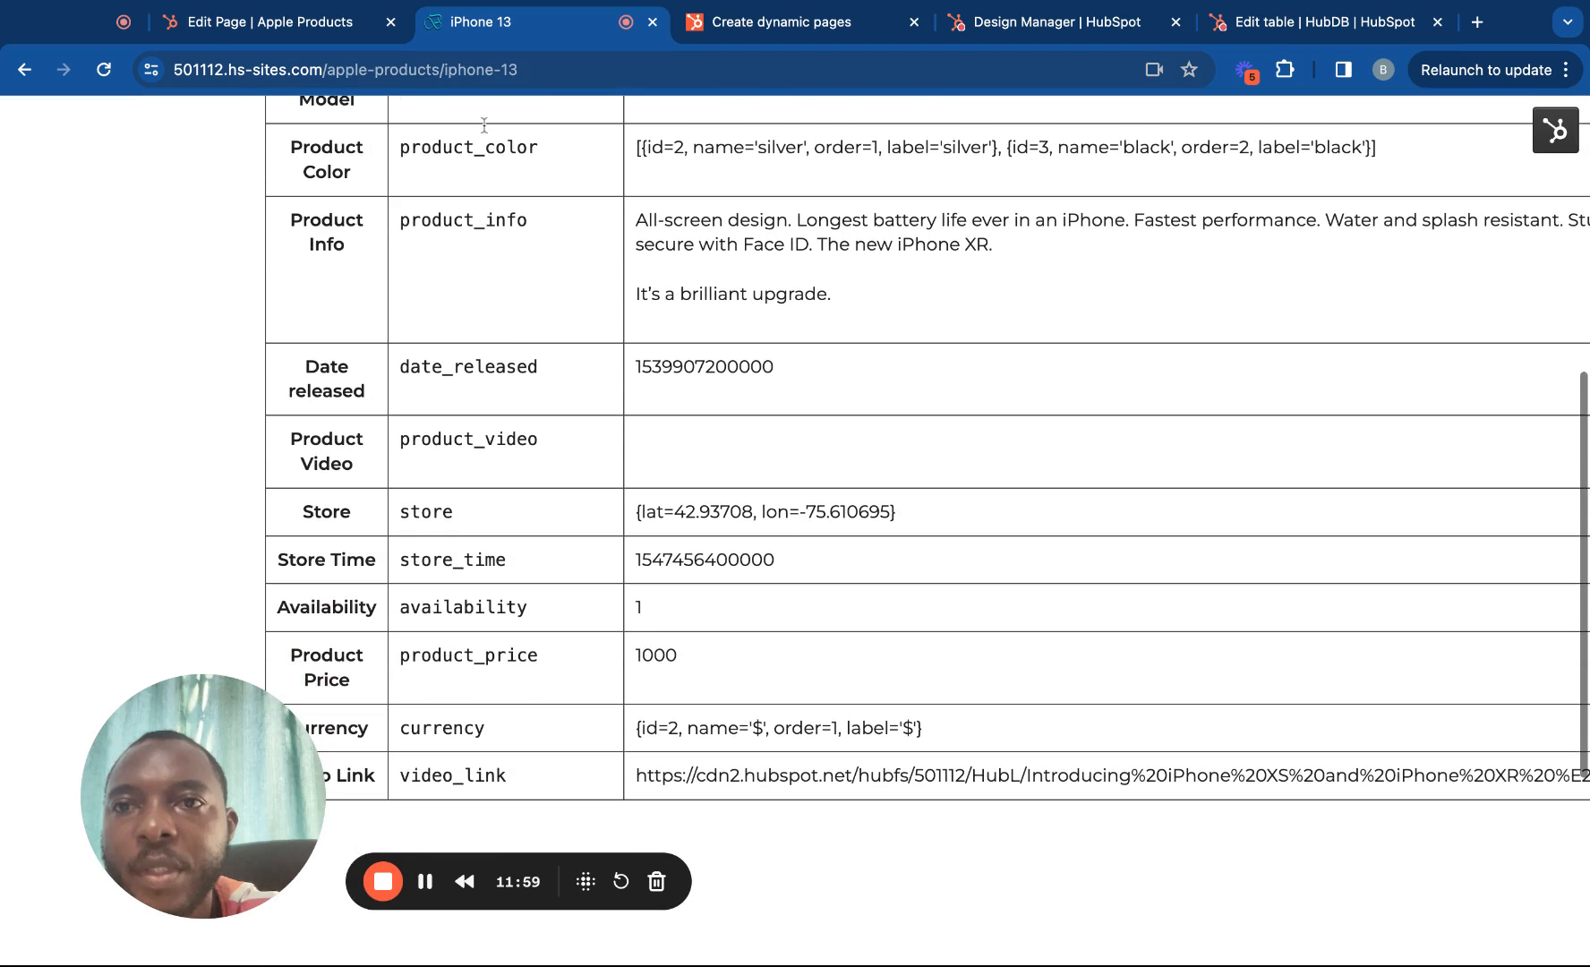
# Examine the loop over the HubDB table's columns in the hubdb.html template.
pyautogui.click(1028, 21)
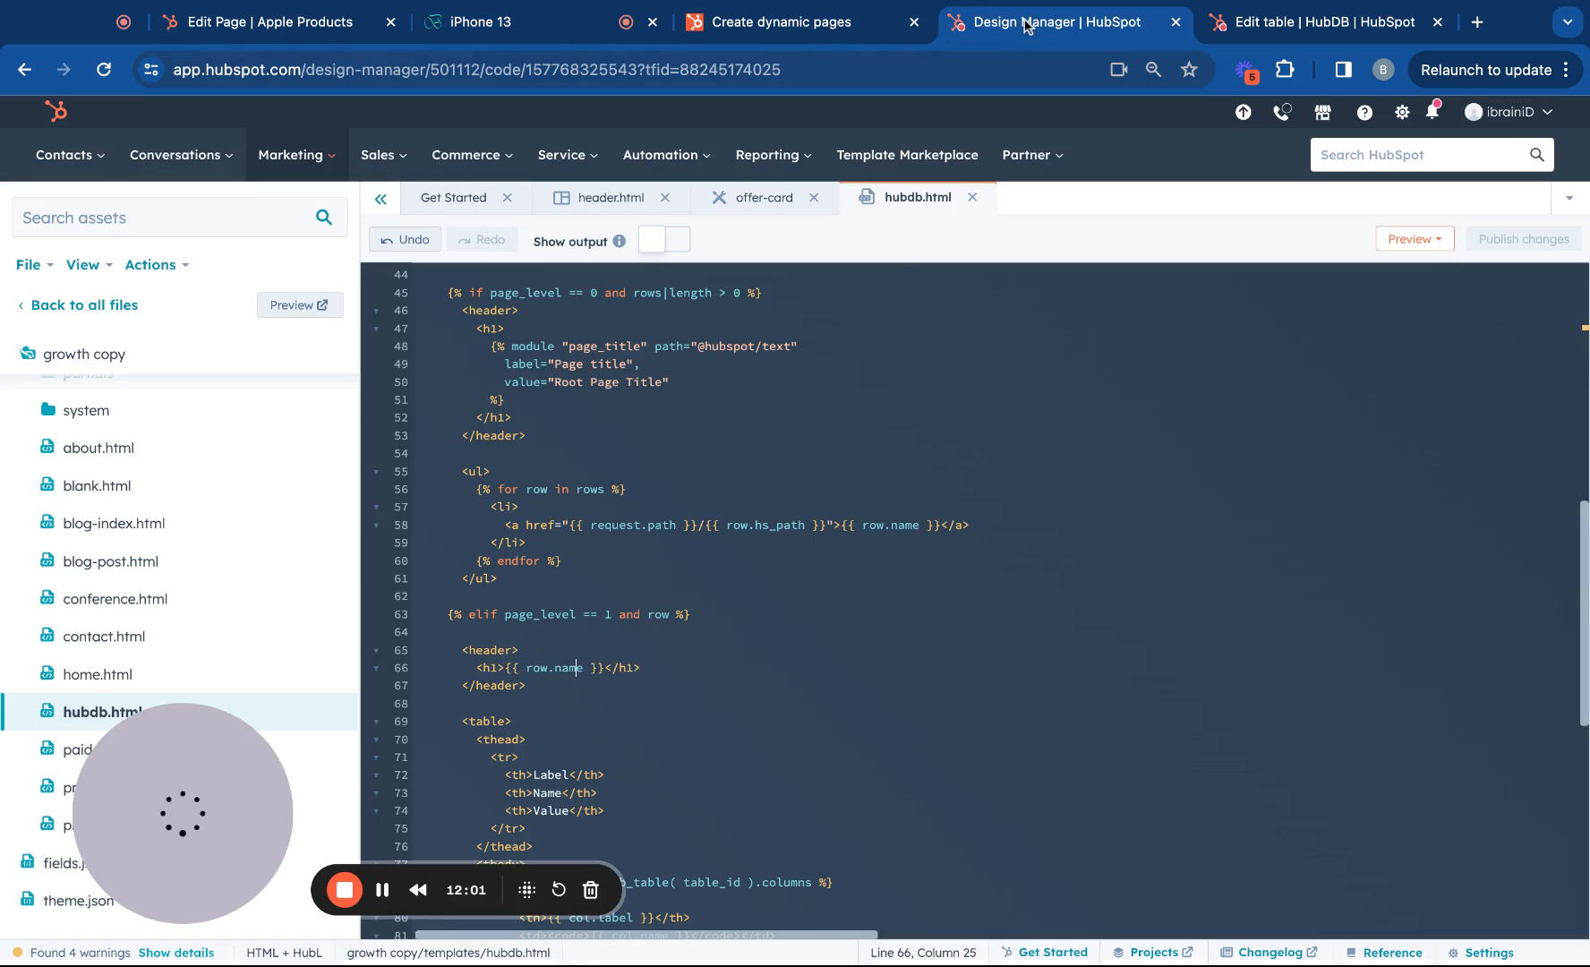
pyautogui.scroll(-1, 878, 335)
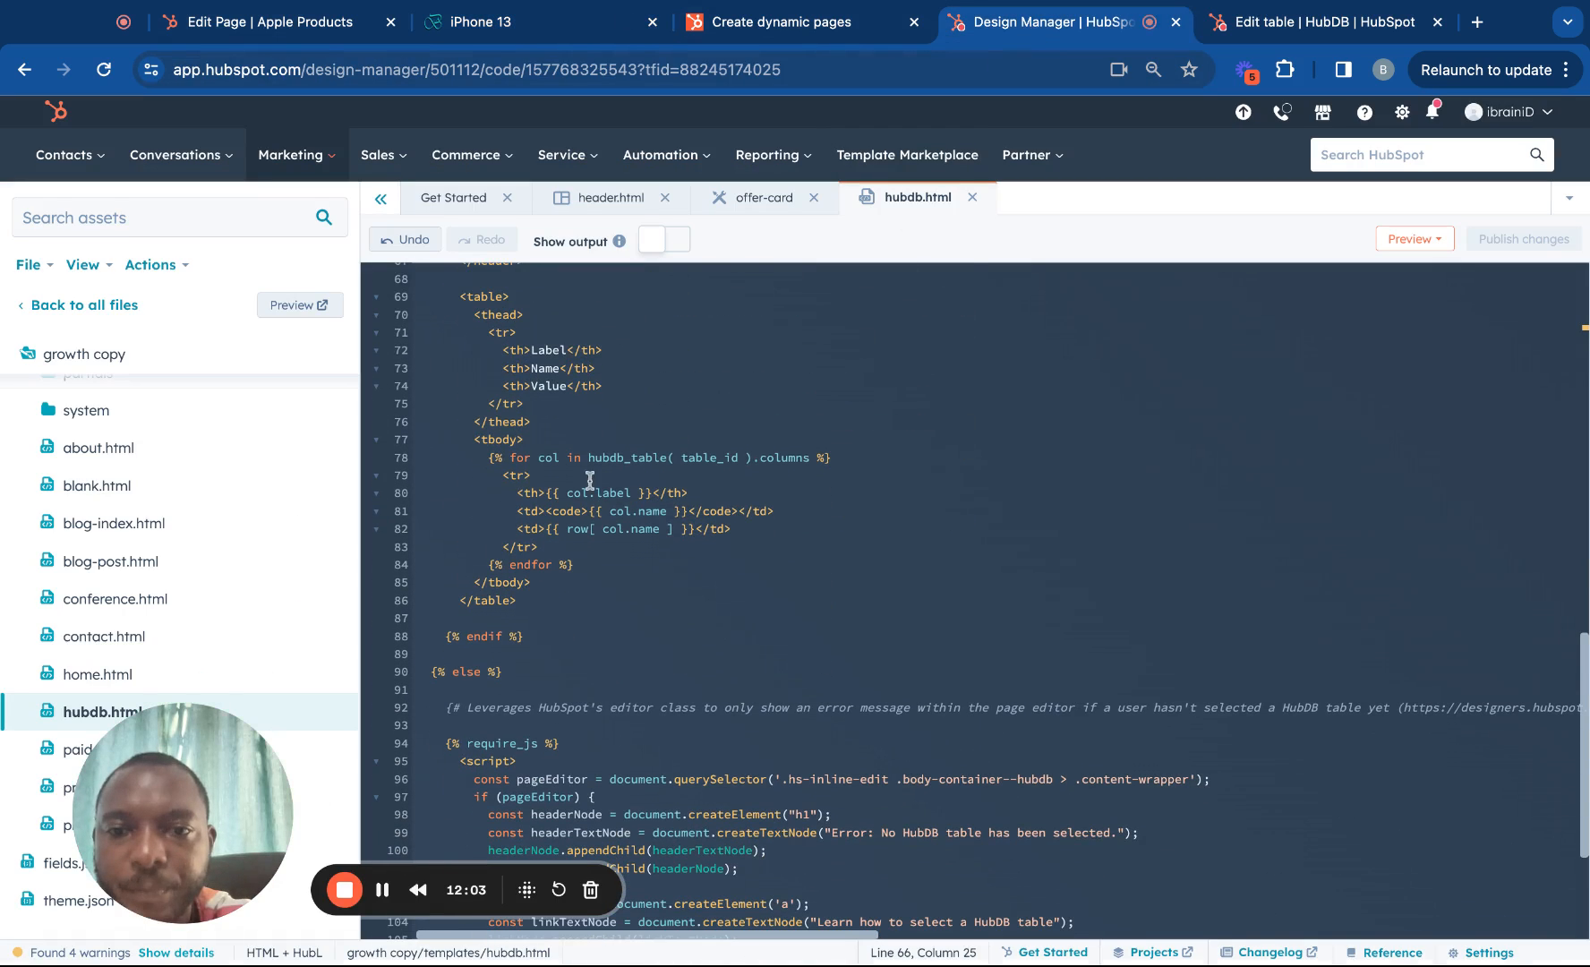
pyautogui.click(555, 467)
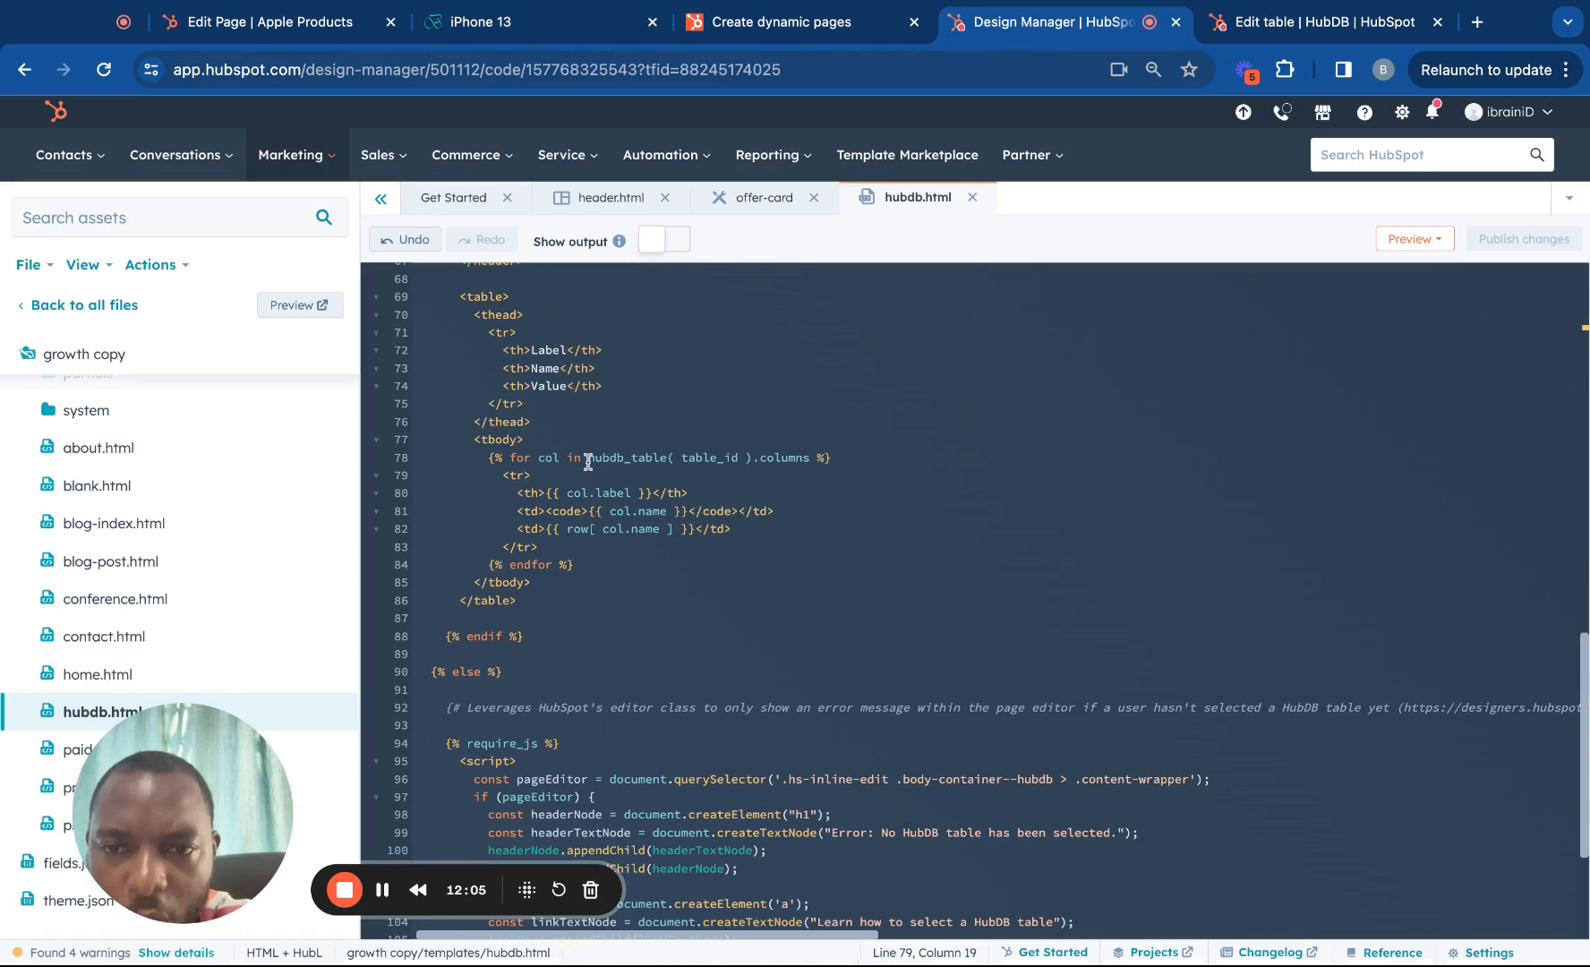
pyautogui.click(750, 456)
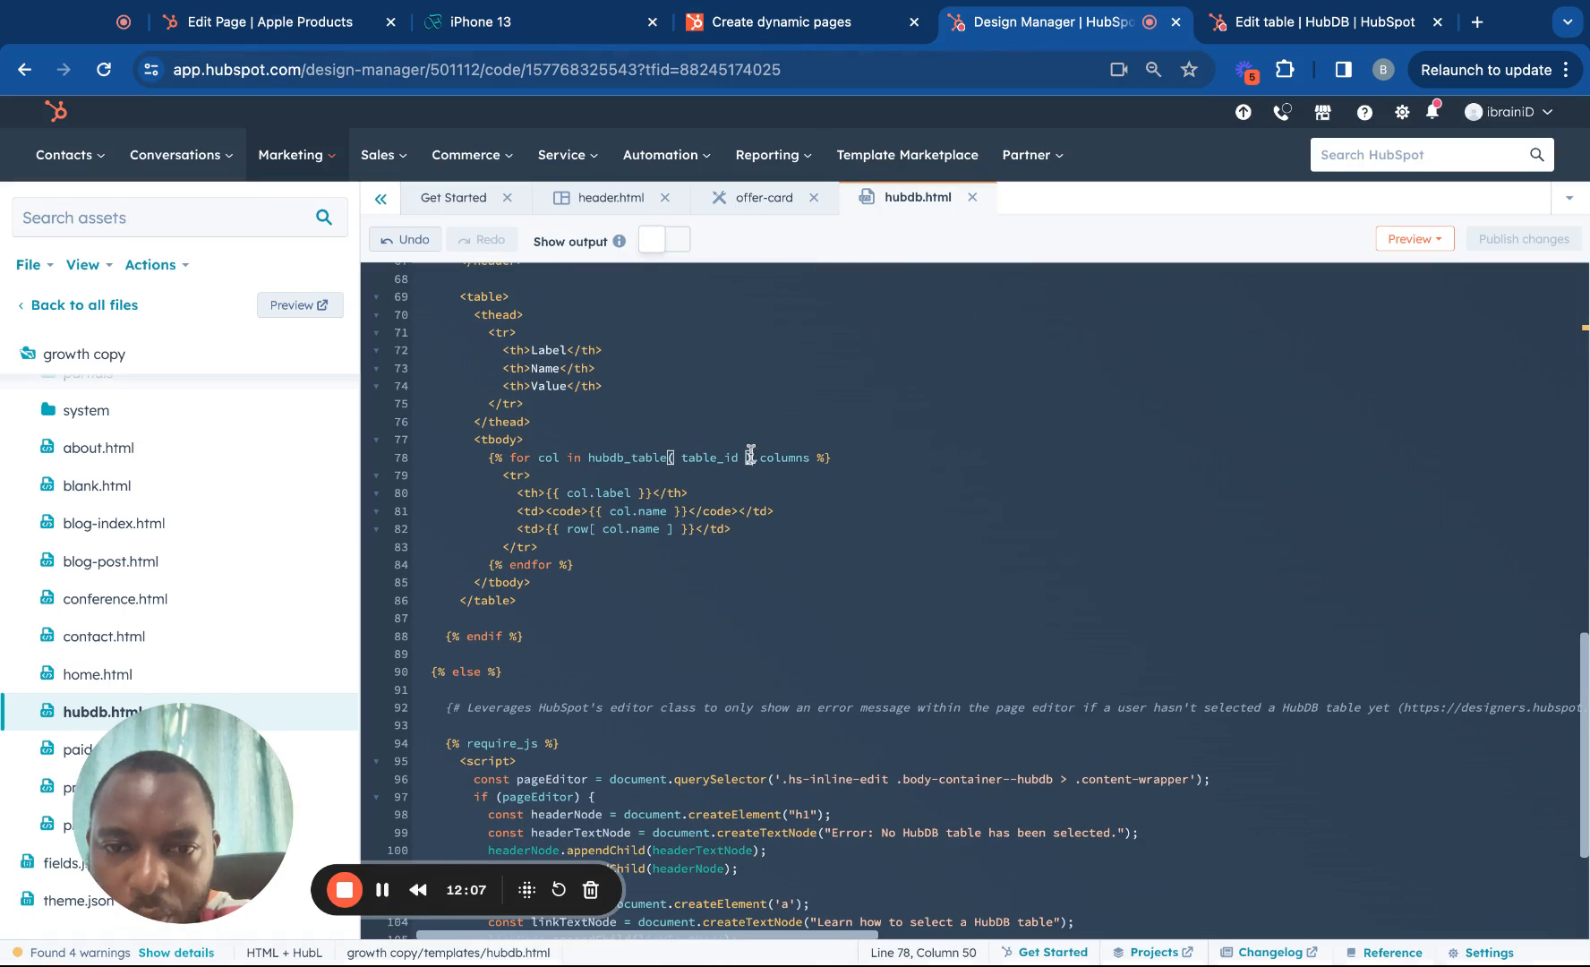
pyautogui.click(816, 456)
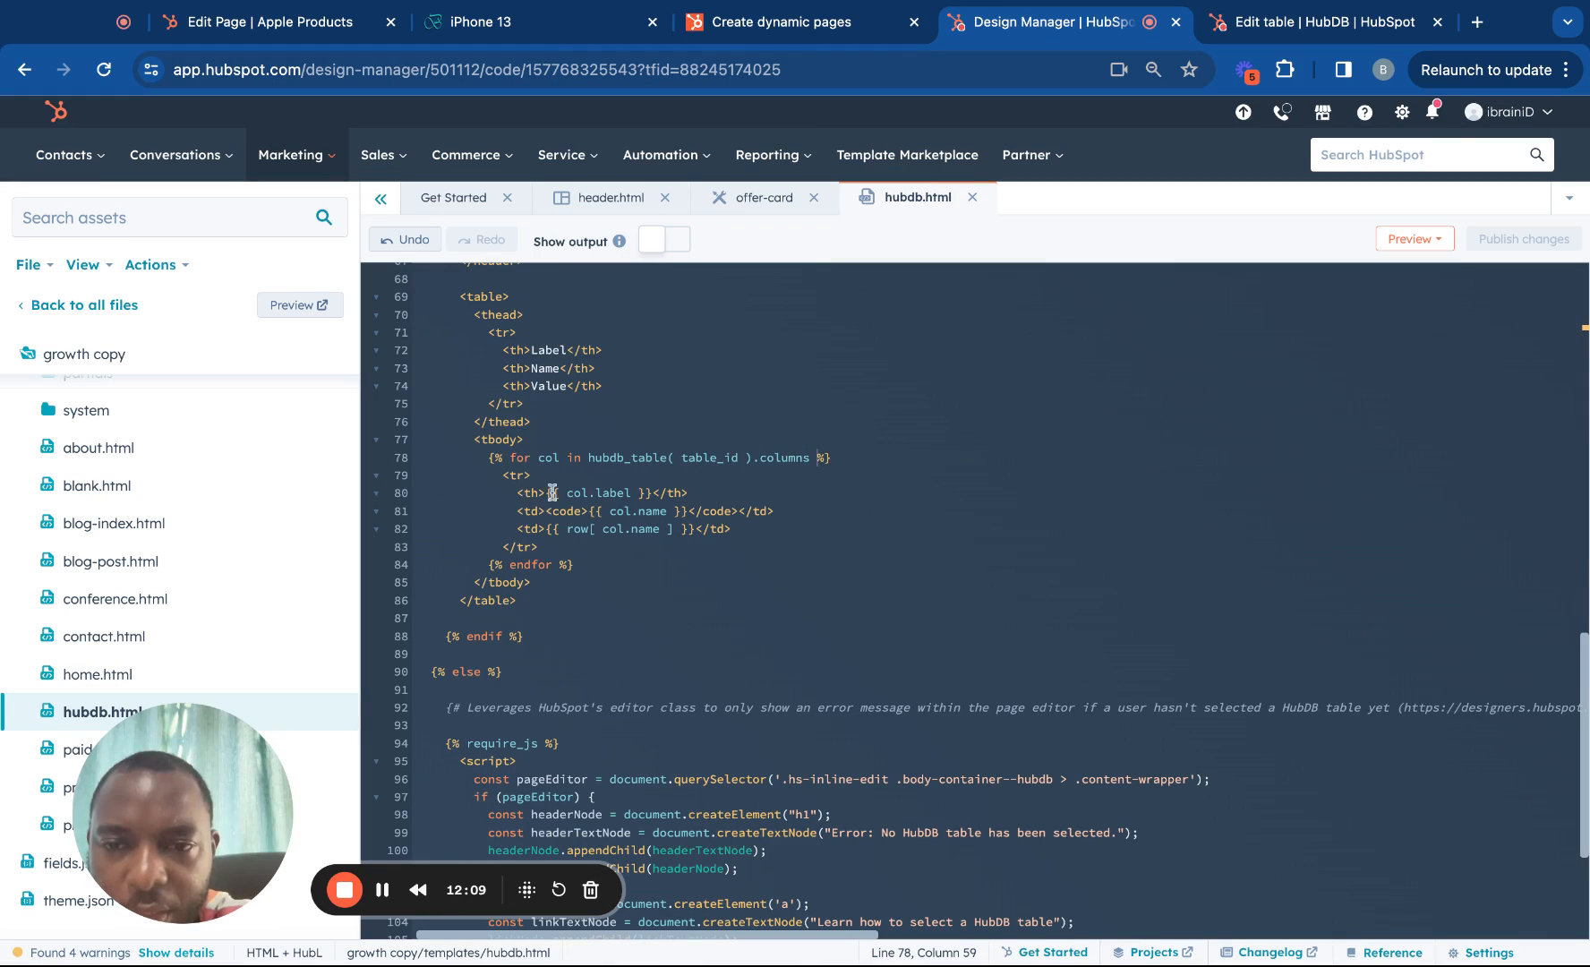
pyautogui.scroll(-1, 617, 544)
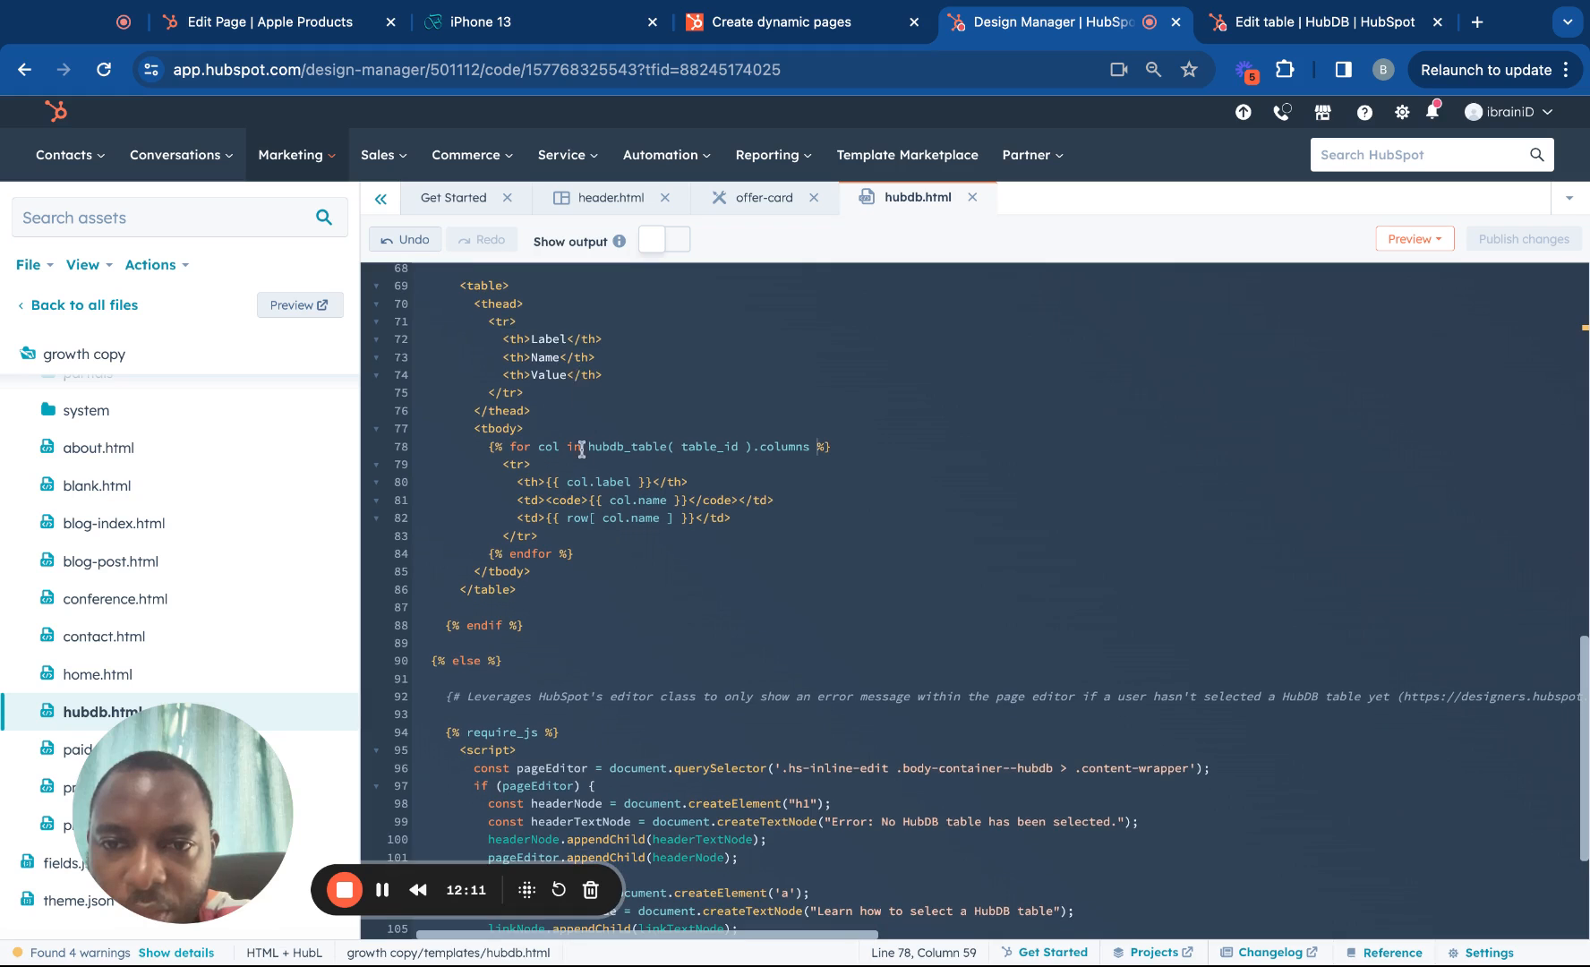
pyautogui.scroll(-3, 581, 397)
# Examine the table_id condition and the page-level code that follows it in hubdb.html.
pyautogui.scroll(6, 594, 538)
pyautogui.scroll(3, 594, 538)
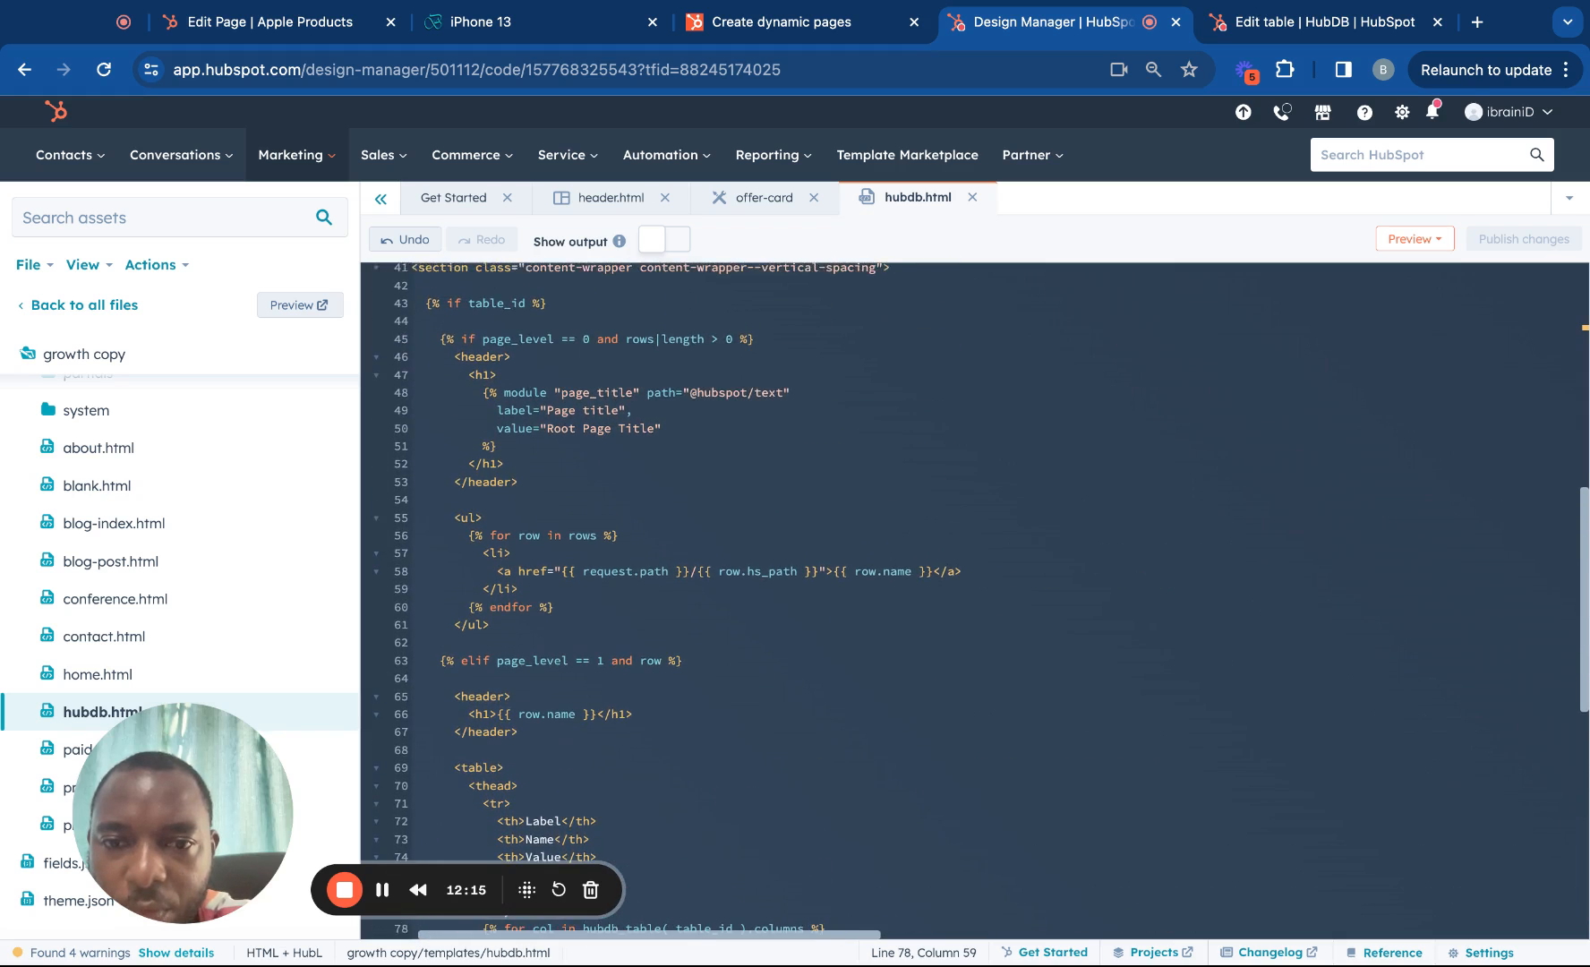
pyautogui.scroll(1, 677, 599)
pyautogui.scroll(3, 540, 640)
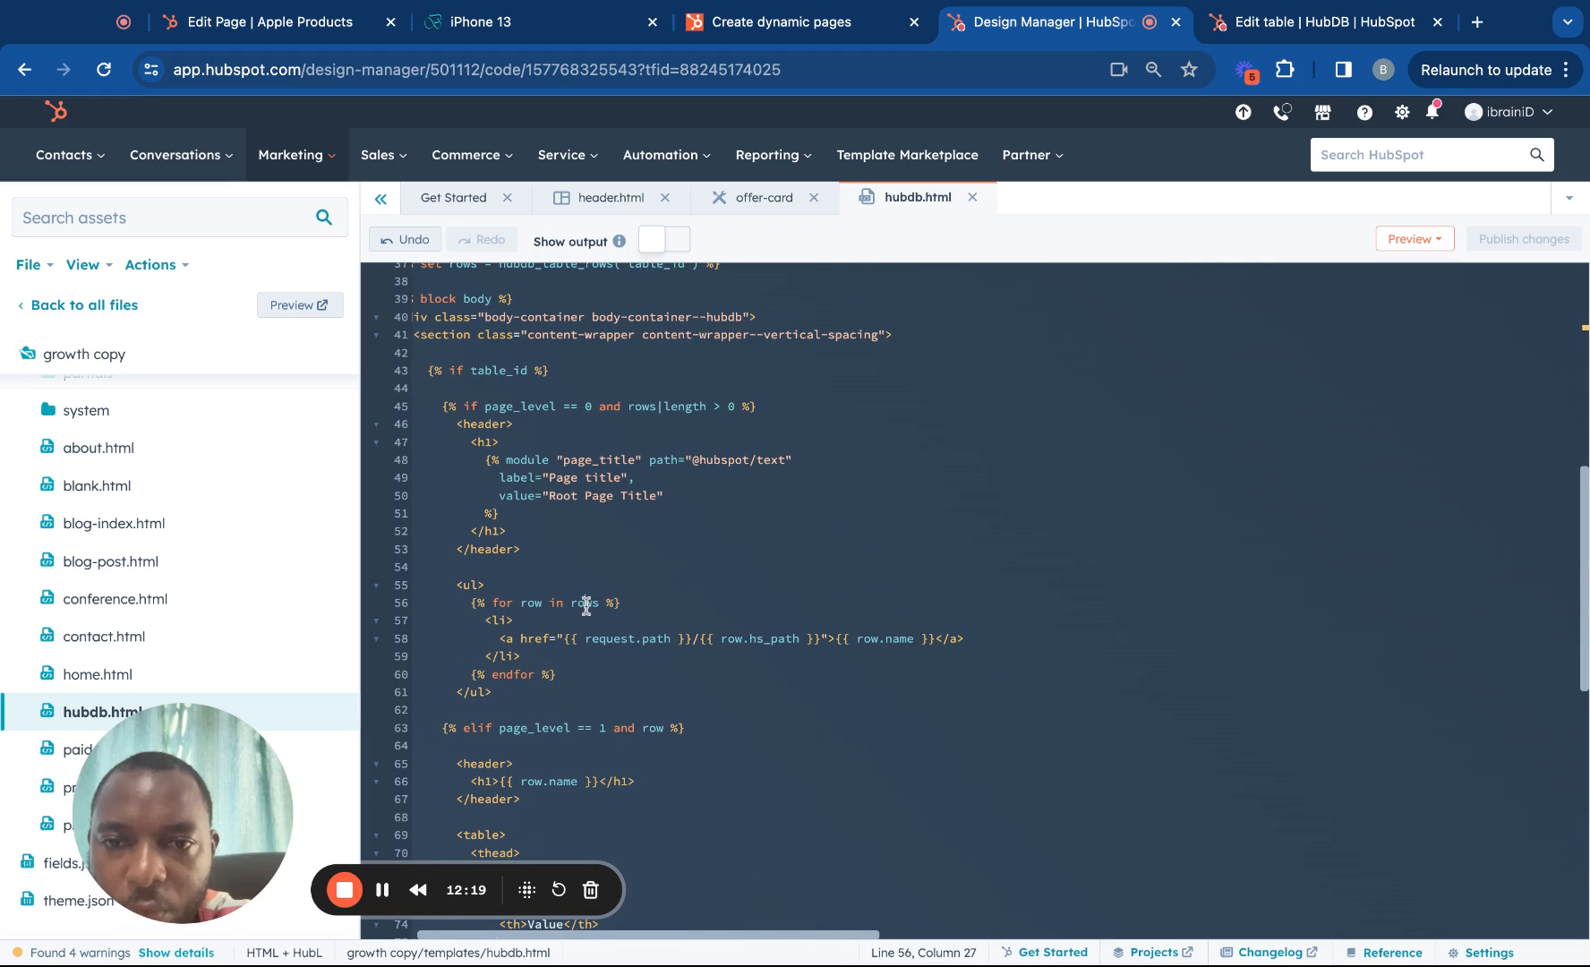
pyautogui.scroll(4, 622, 435)
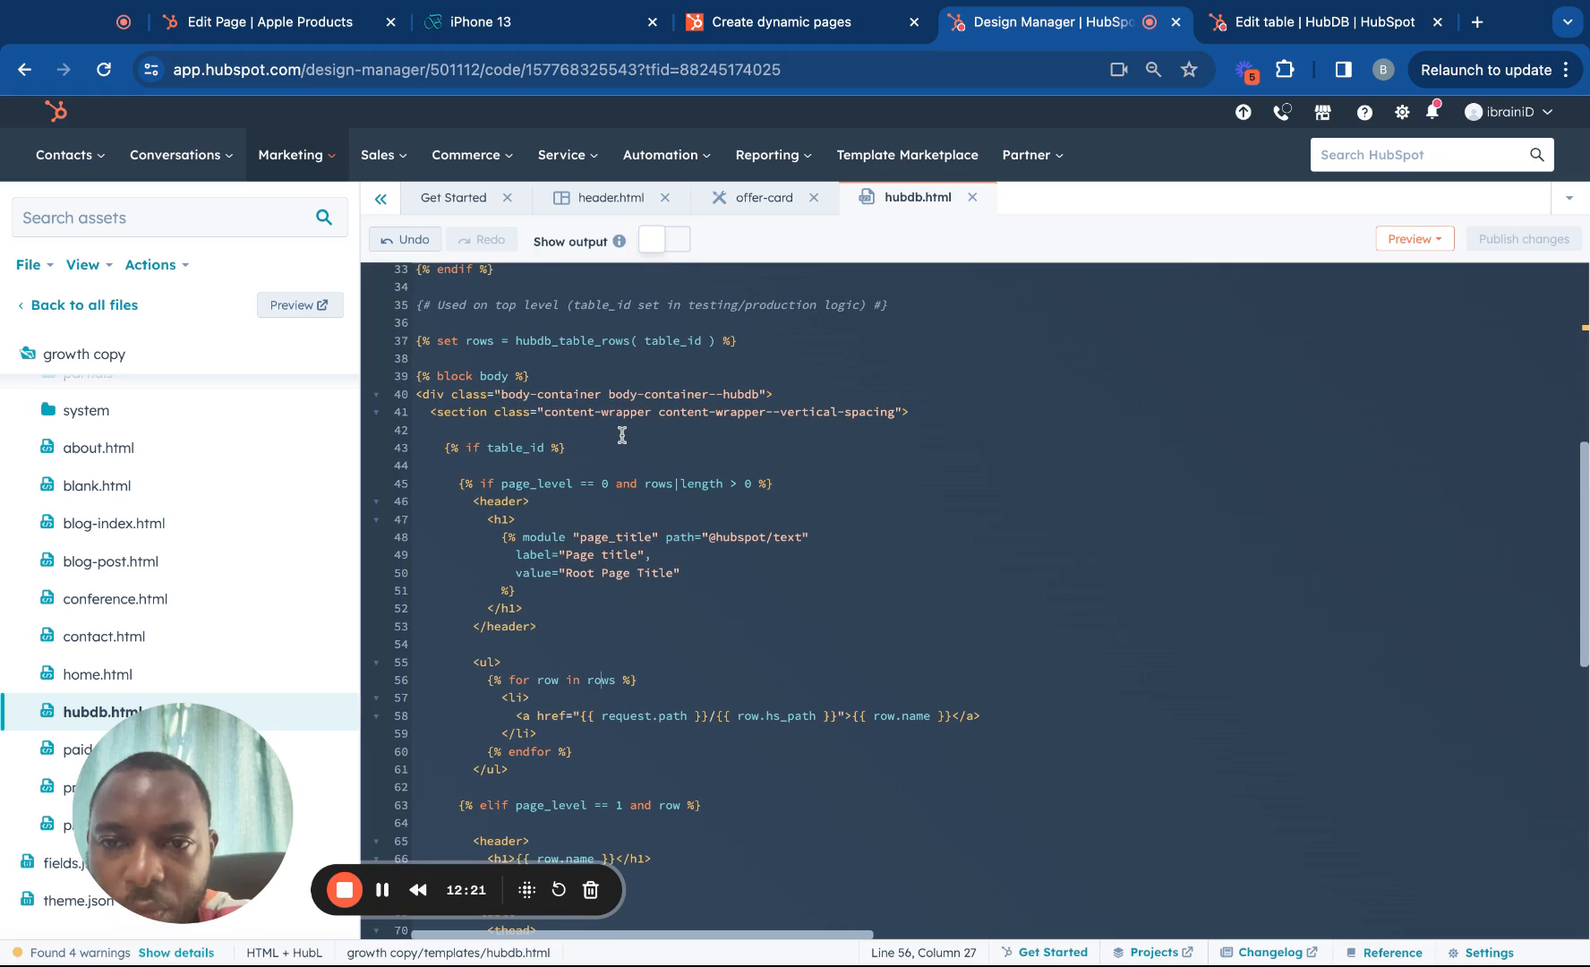
pyautogui.moveTo(565, 450); pyautogui.dragTo(437, 447)
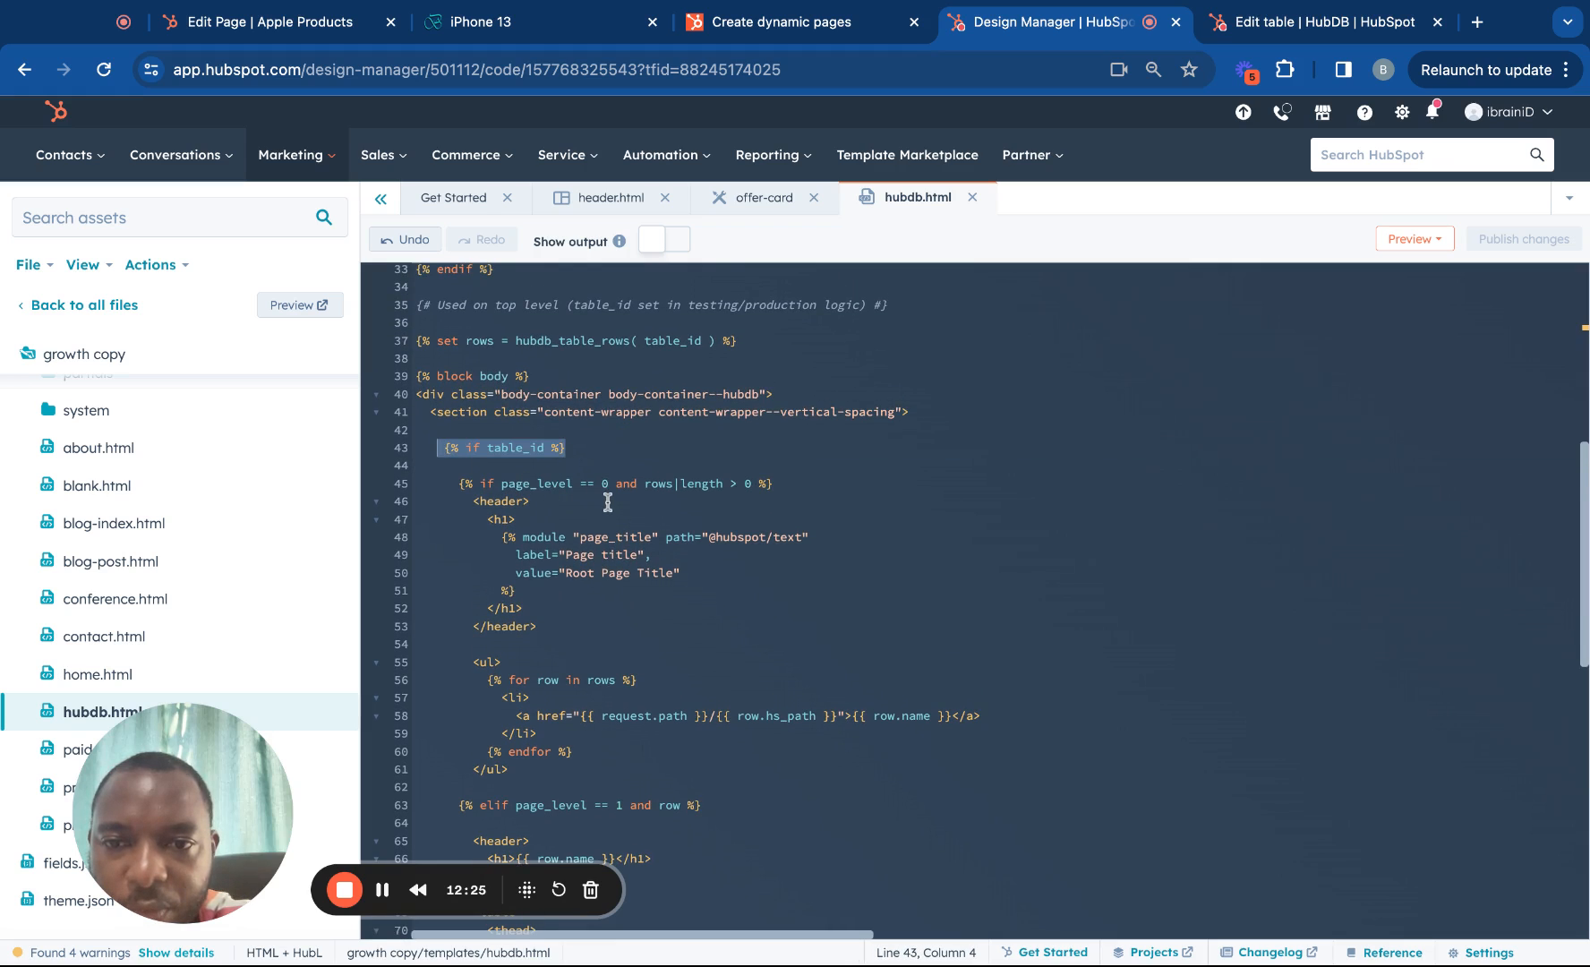
pyautogui.scroll(-1, 608, 500)
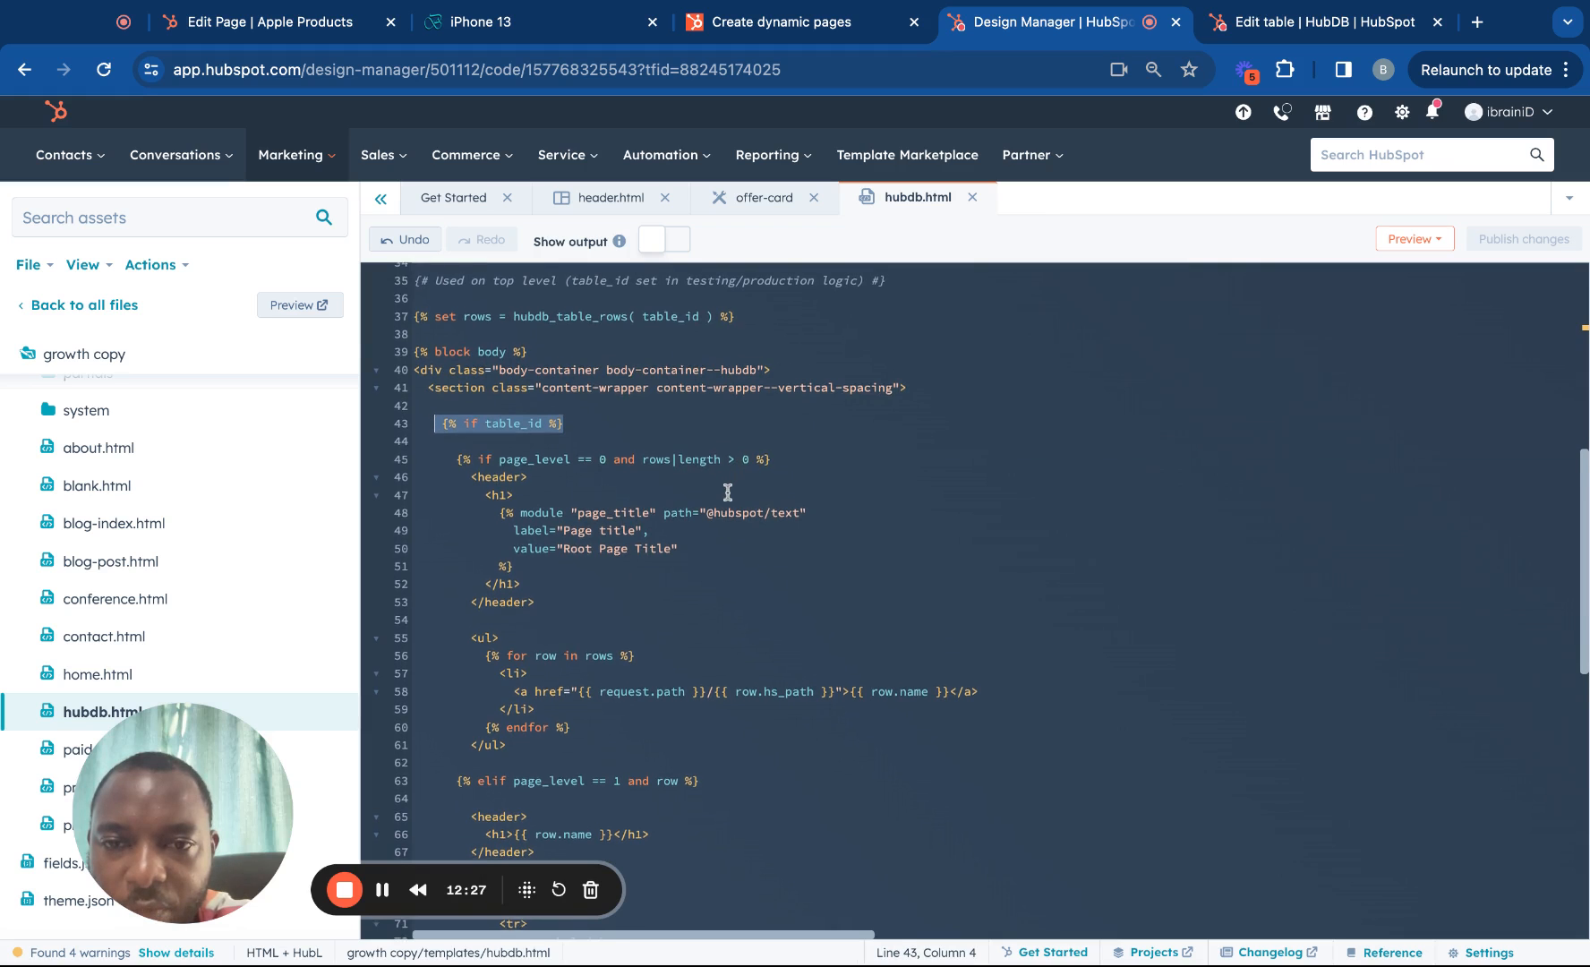
pyautogui.scroll(-2, 727, 491)
pyautogui.scroll(-5, 722, 503)
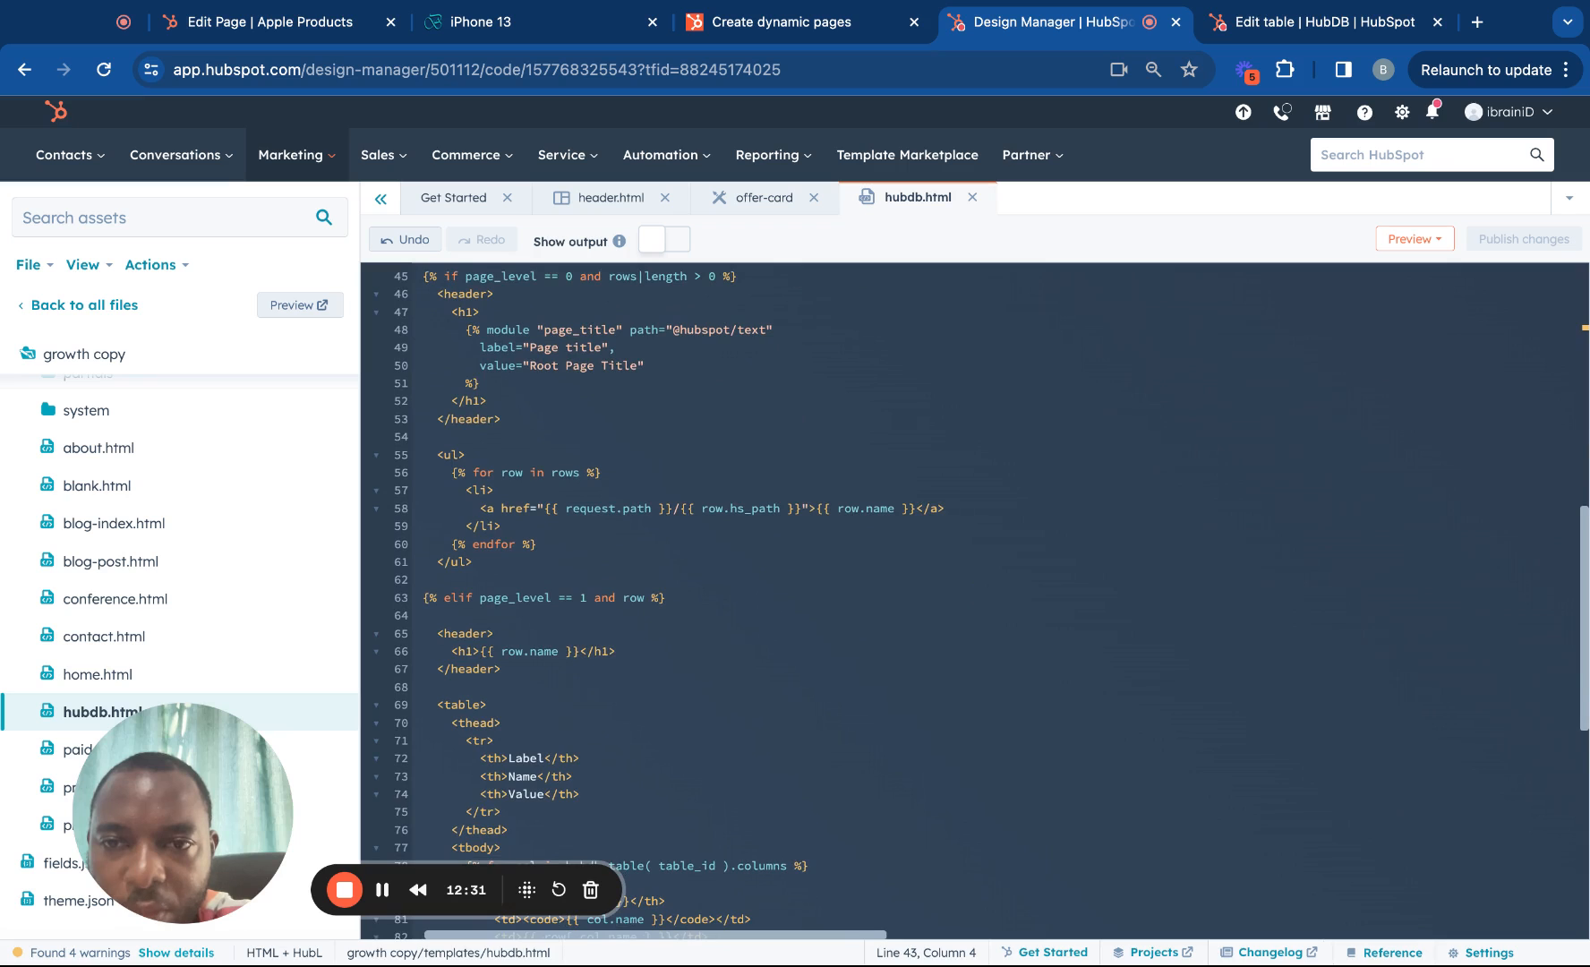
# Examine the row loop in hubdb.html that builds each listing link from request.path, row.hs_path and row.name.
pyautogui.scroll(3, 660, 536)
pyautogui.moveTo(589, 555); pyautogui.dragTo(553, 556)
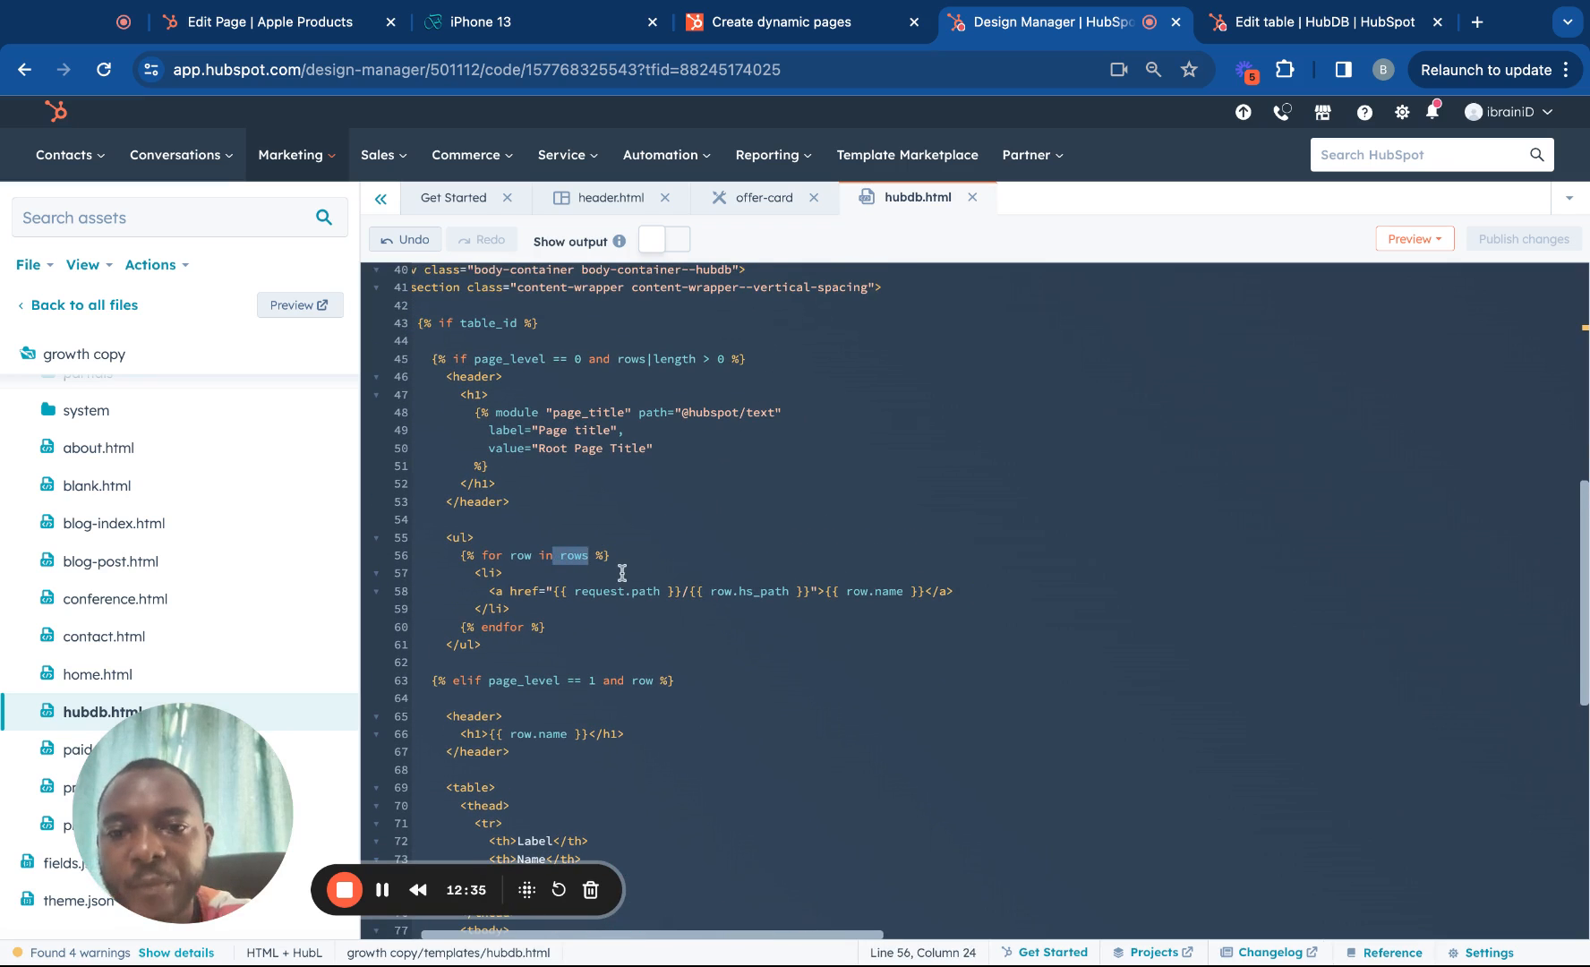
pyautogui.scroll(-4, 621, 573)
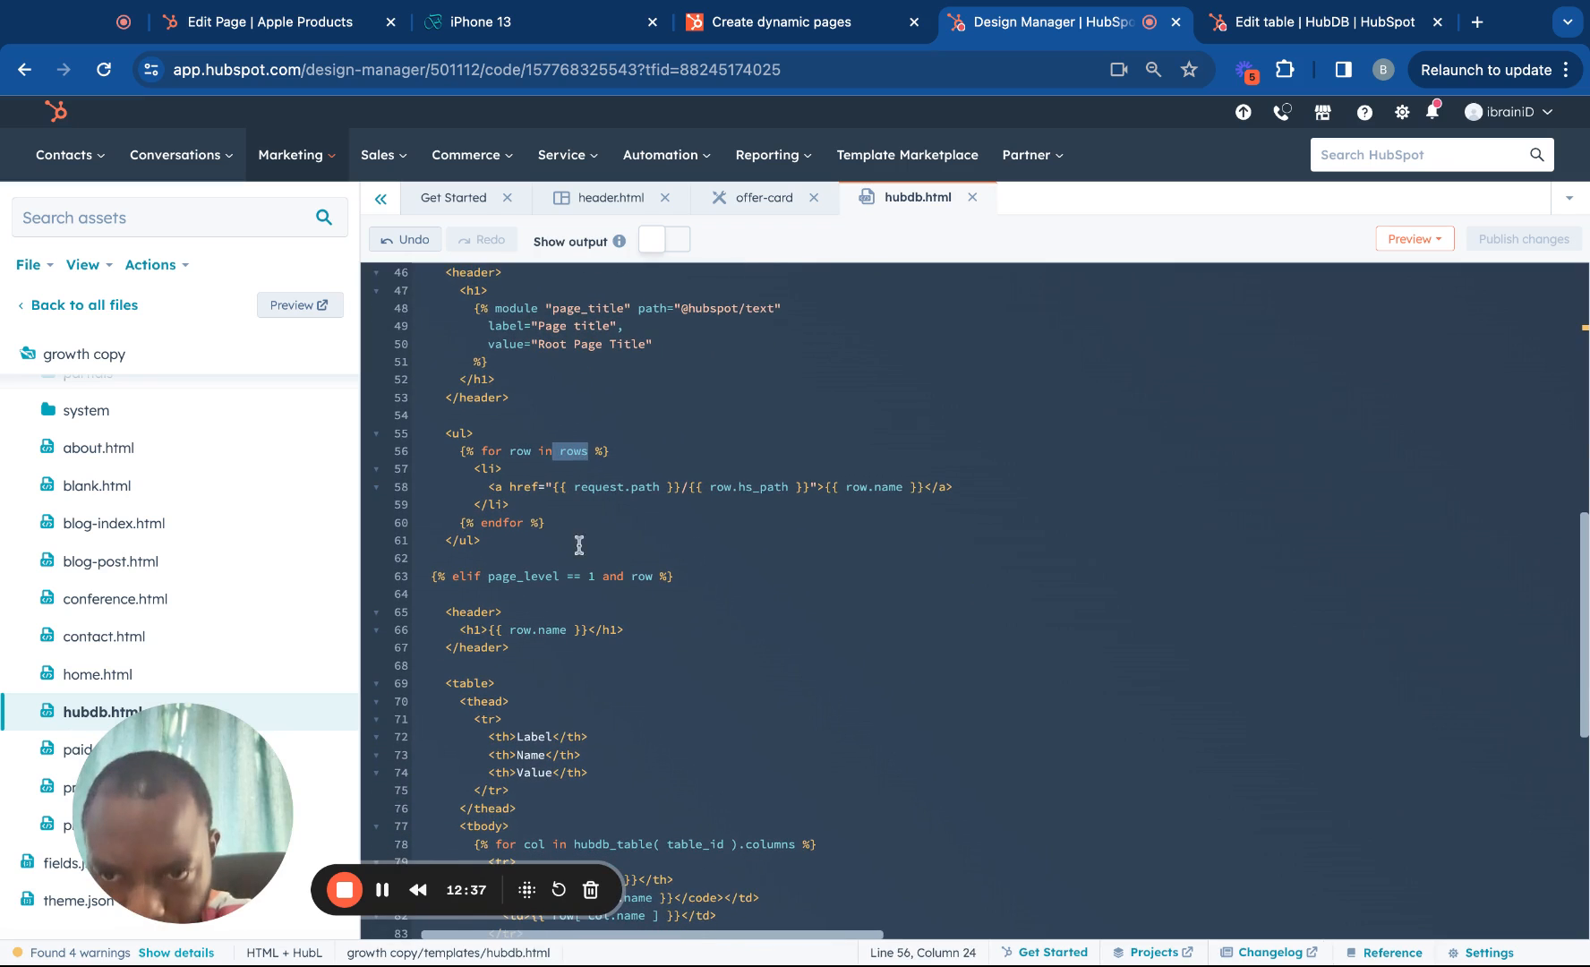
pyautogui.click(523, 488)
pyautogui.scroll(-1, 550, 489)
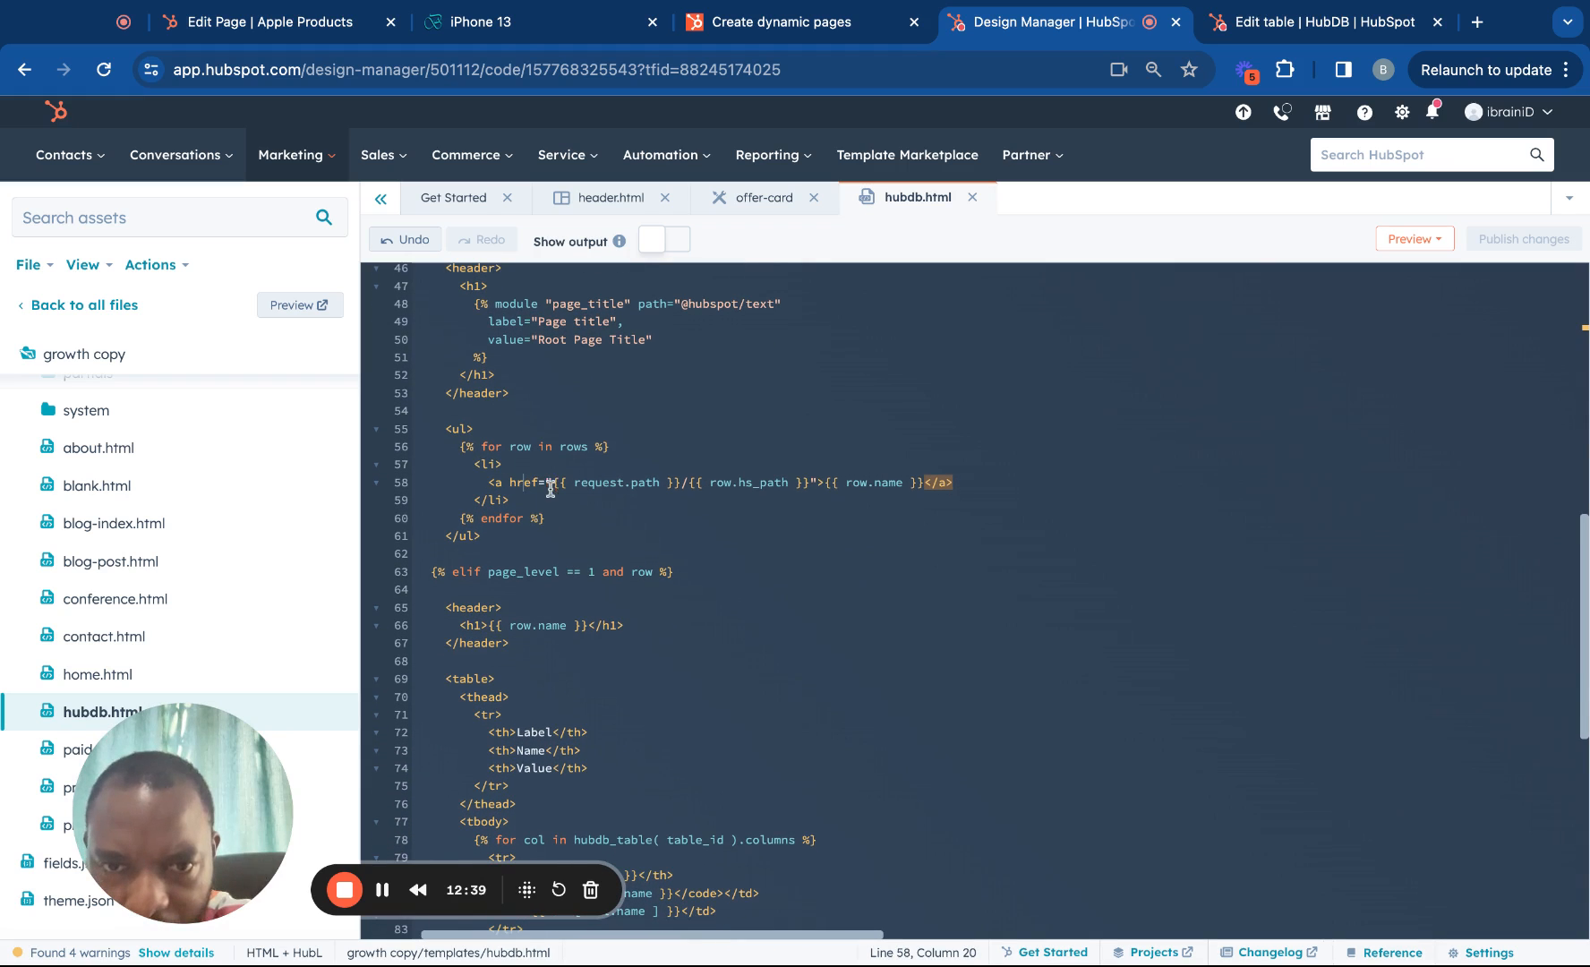
pyautogui.click(920, 484)
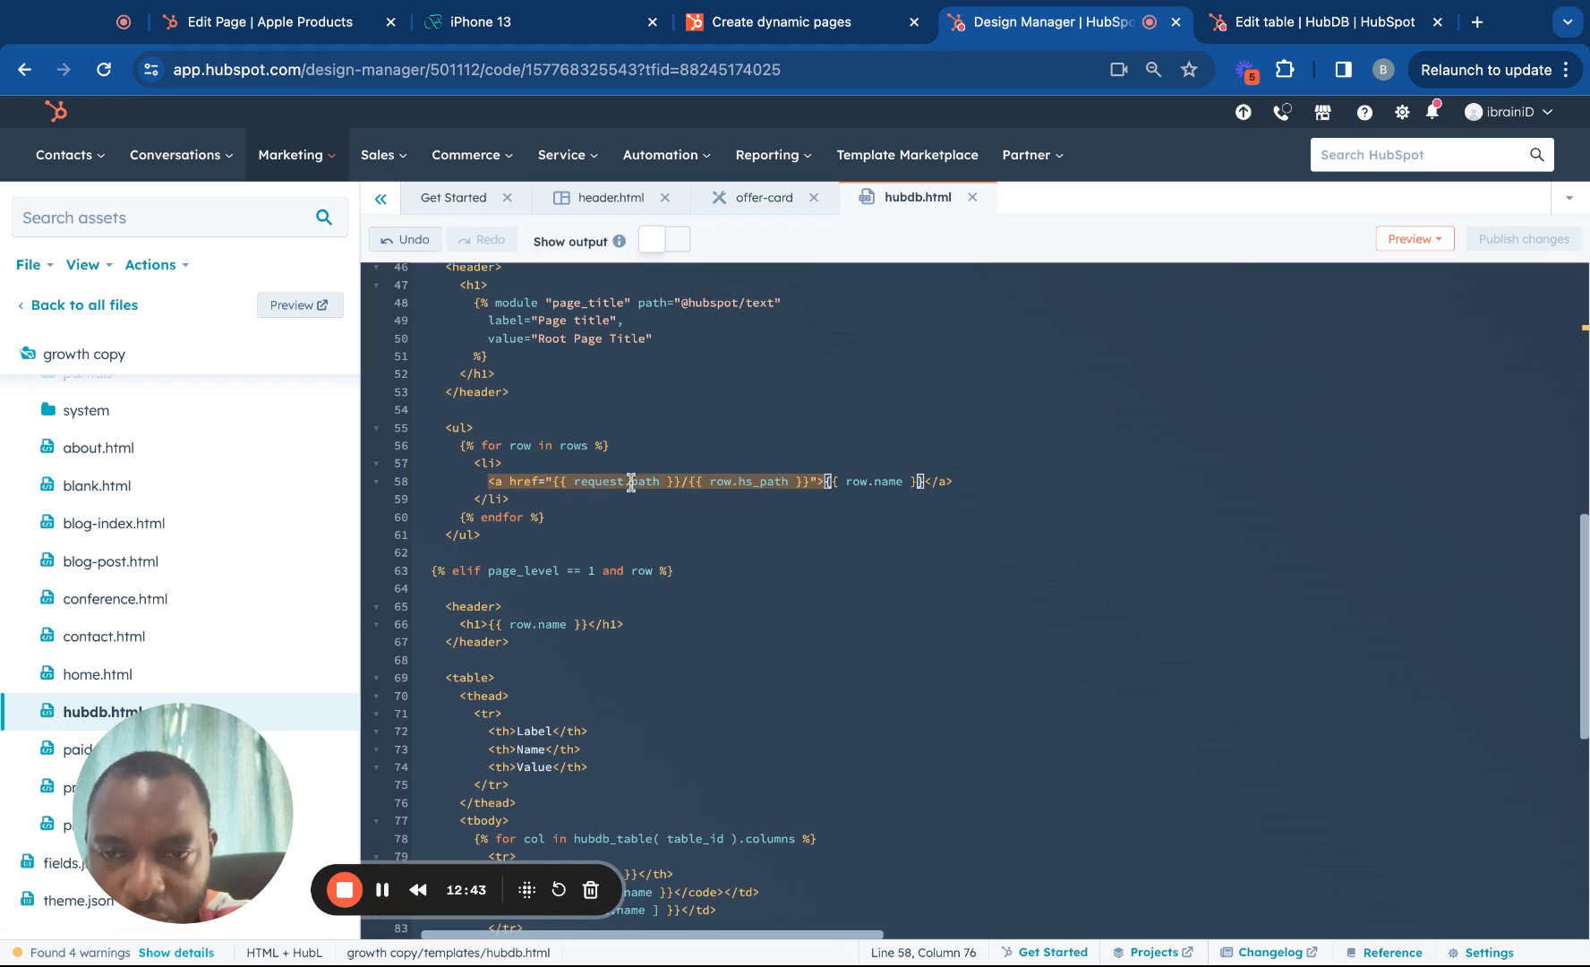
pyautogui.scroll(-1, 631, 483)
pyautogui.scroll(-2, 631, 483)
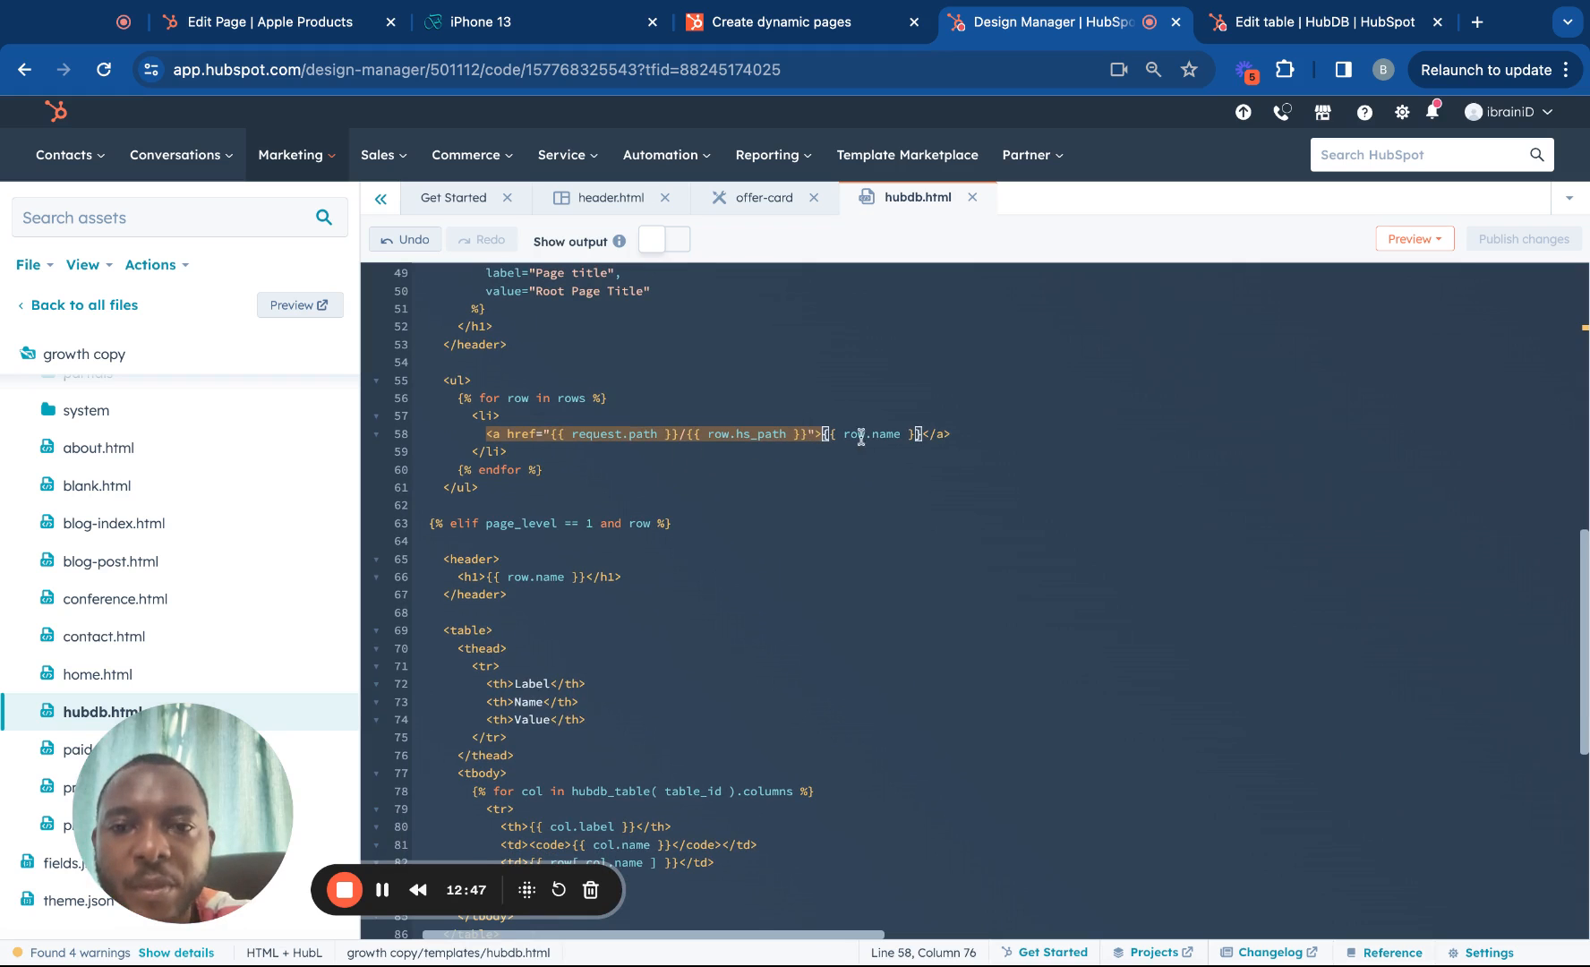
# Return from the live iPhone 13 page to the Apple Products listing page.
pyautogui.click(515, 27)
pyautogui.scroll(7, 223, 244)
pyautogui.click(24, 68)
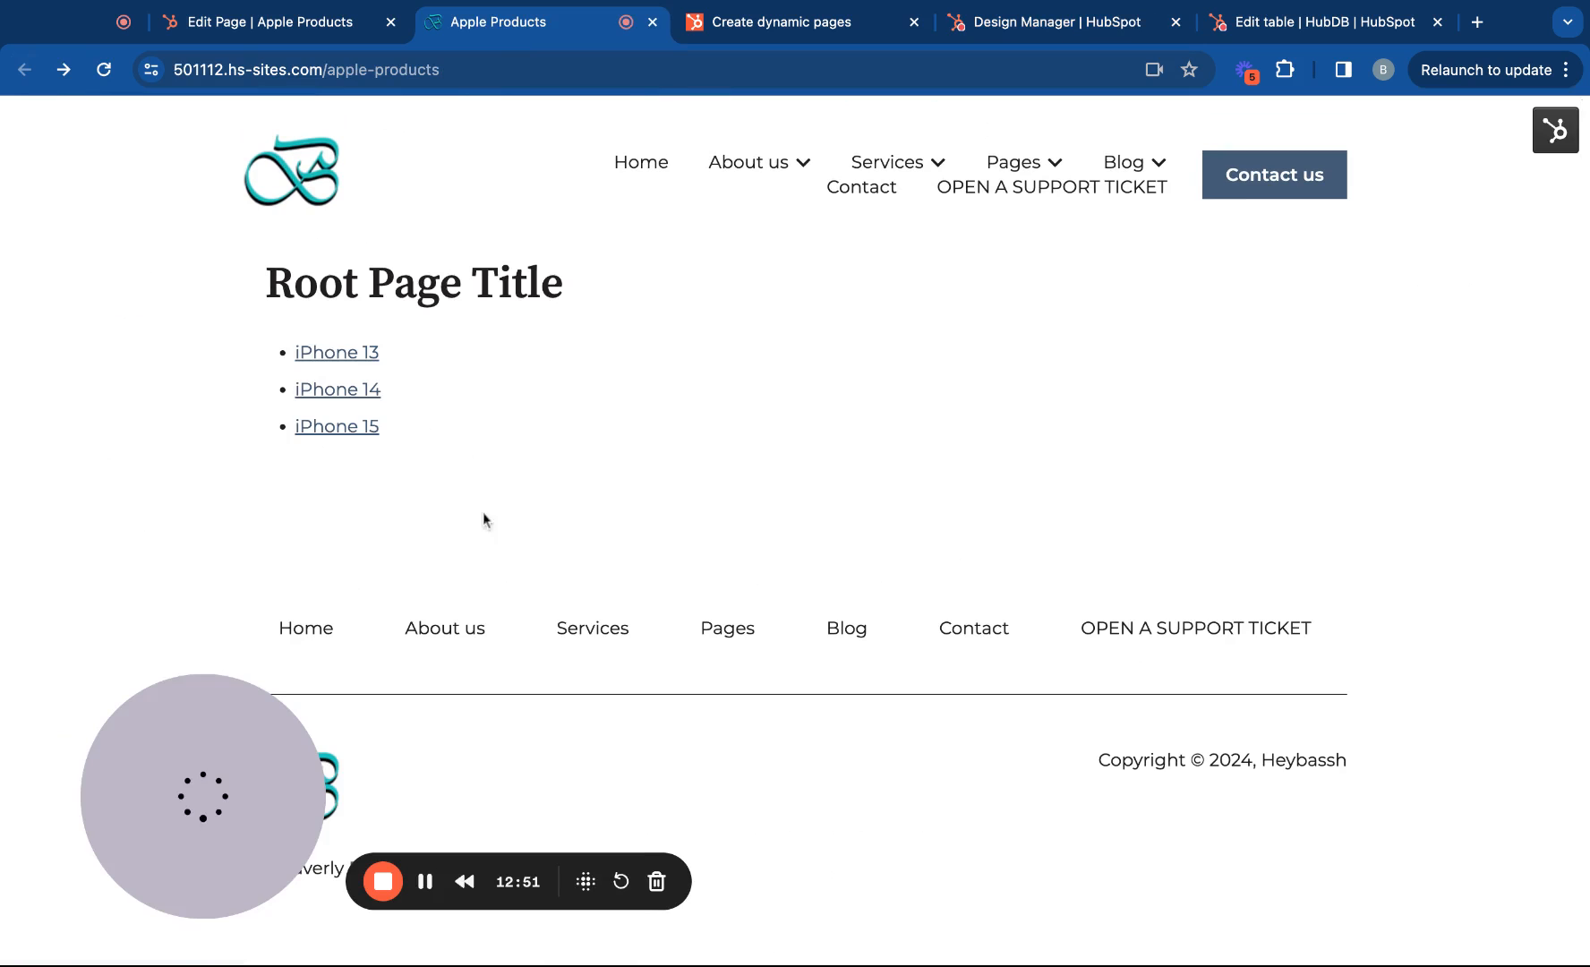
# Examine the header block with the row.name heading in the page level 1 section of hubdb.html.
pyautogui.click(1065, 25)
pyautogui.scroll(-4, 663, 559)
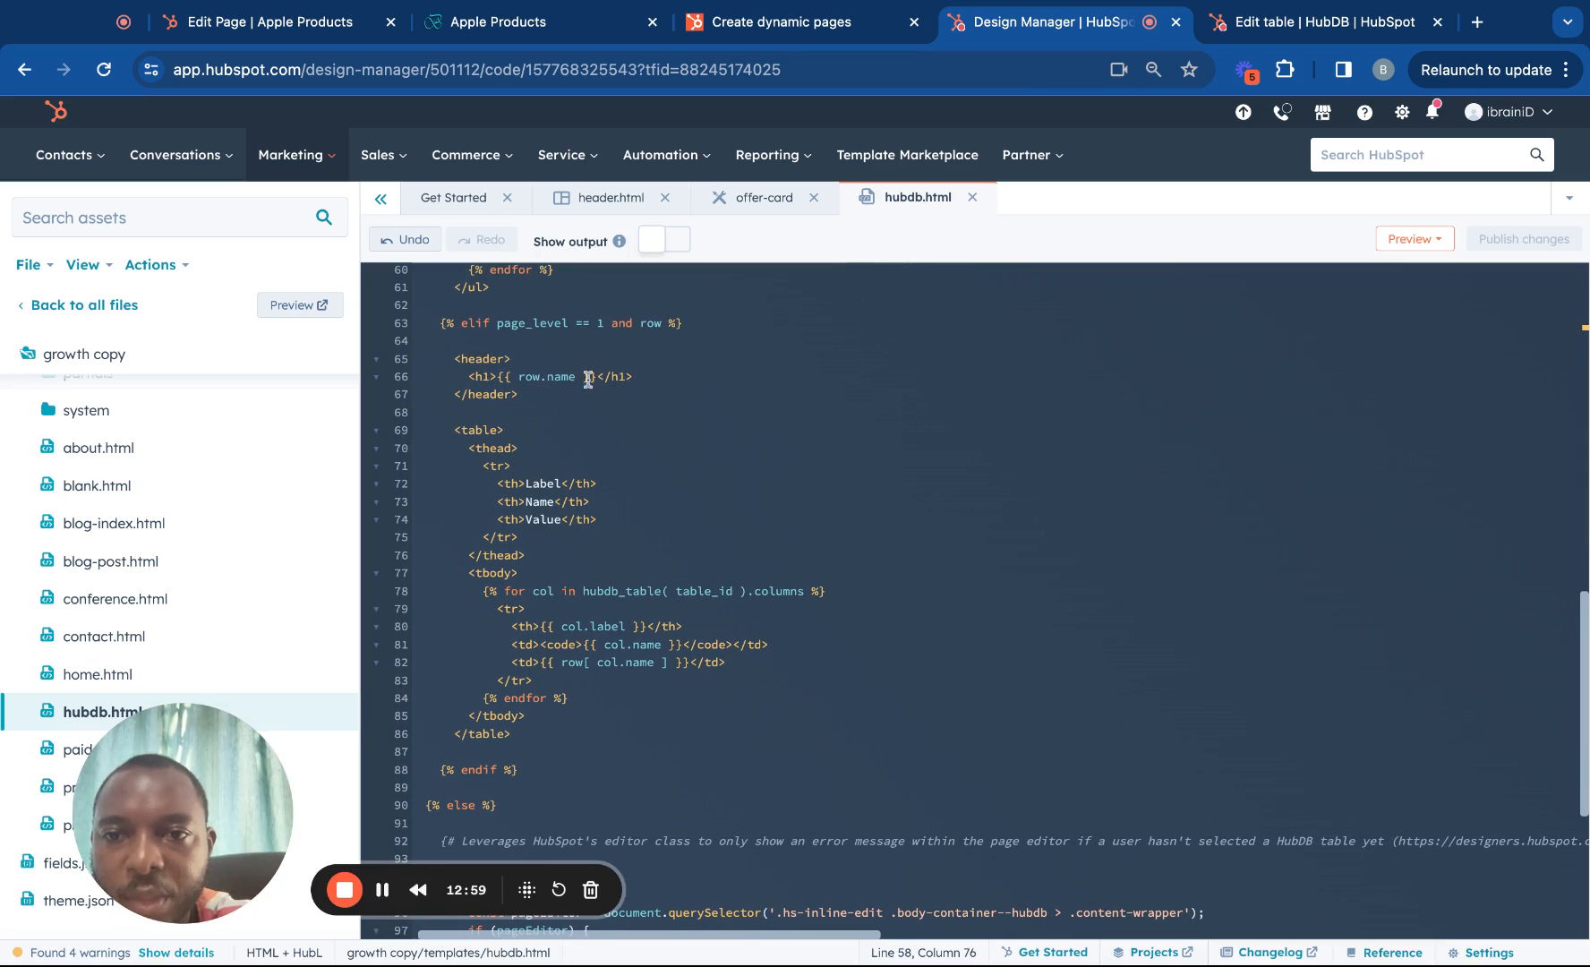
pyautogui.click(467, 371)
pyautogui.hotkey('shift', 'Down')
pyautogui.press('shift+super+Right')
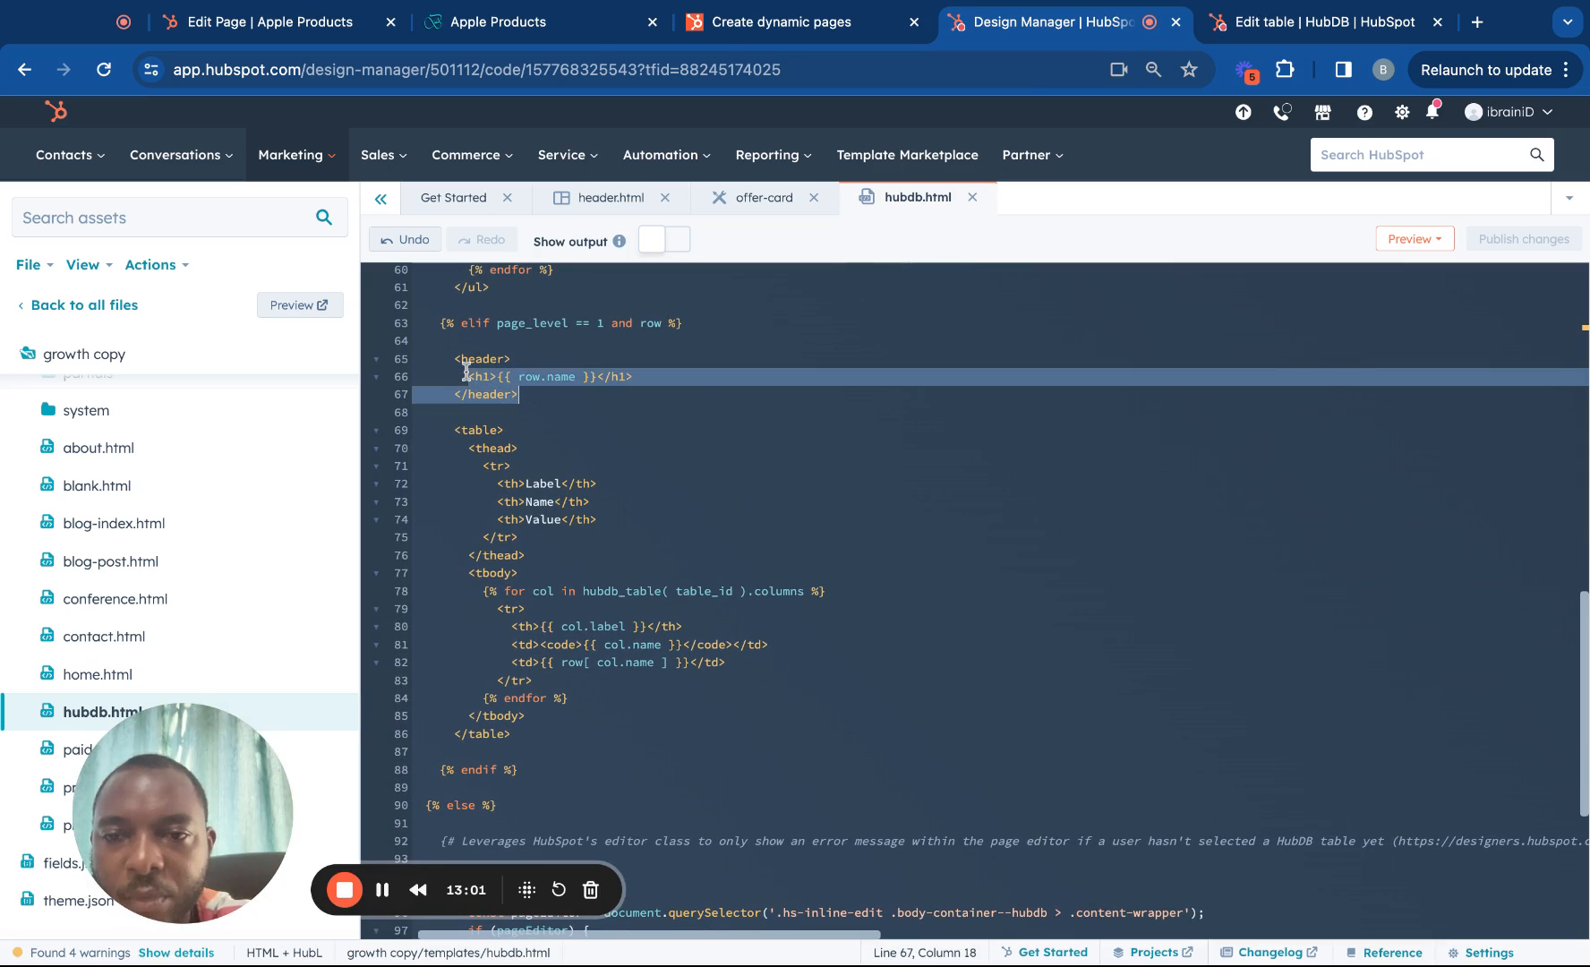
pyautogui.click(564, 391)
pyautogui.click(601, 377)
pyautogui.hotkey('shift', 'Left')
pyautogui.hotkey('shift', 'Left')
pyautogui.hotkey('shift', 'Left')
pyautogui.hotkey('shift', 'Left')
pyautogui.hotkey('shift', 'Left')
pyautogui.hotkey('shift', 'Left')
pyautogui.hotkey('shift', 'Left')
pyautogui.hotkey('shift', 'Left')
pyautogui.hotkey('shift', 'Left')
pyautogui.hotkey('shift', 'Left')
pyautogui.hotkey('shift', 'Left')
pyautogui.hotkey('shift', 'Left')
pyautogui.hotkey('shift', 'Left')
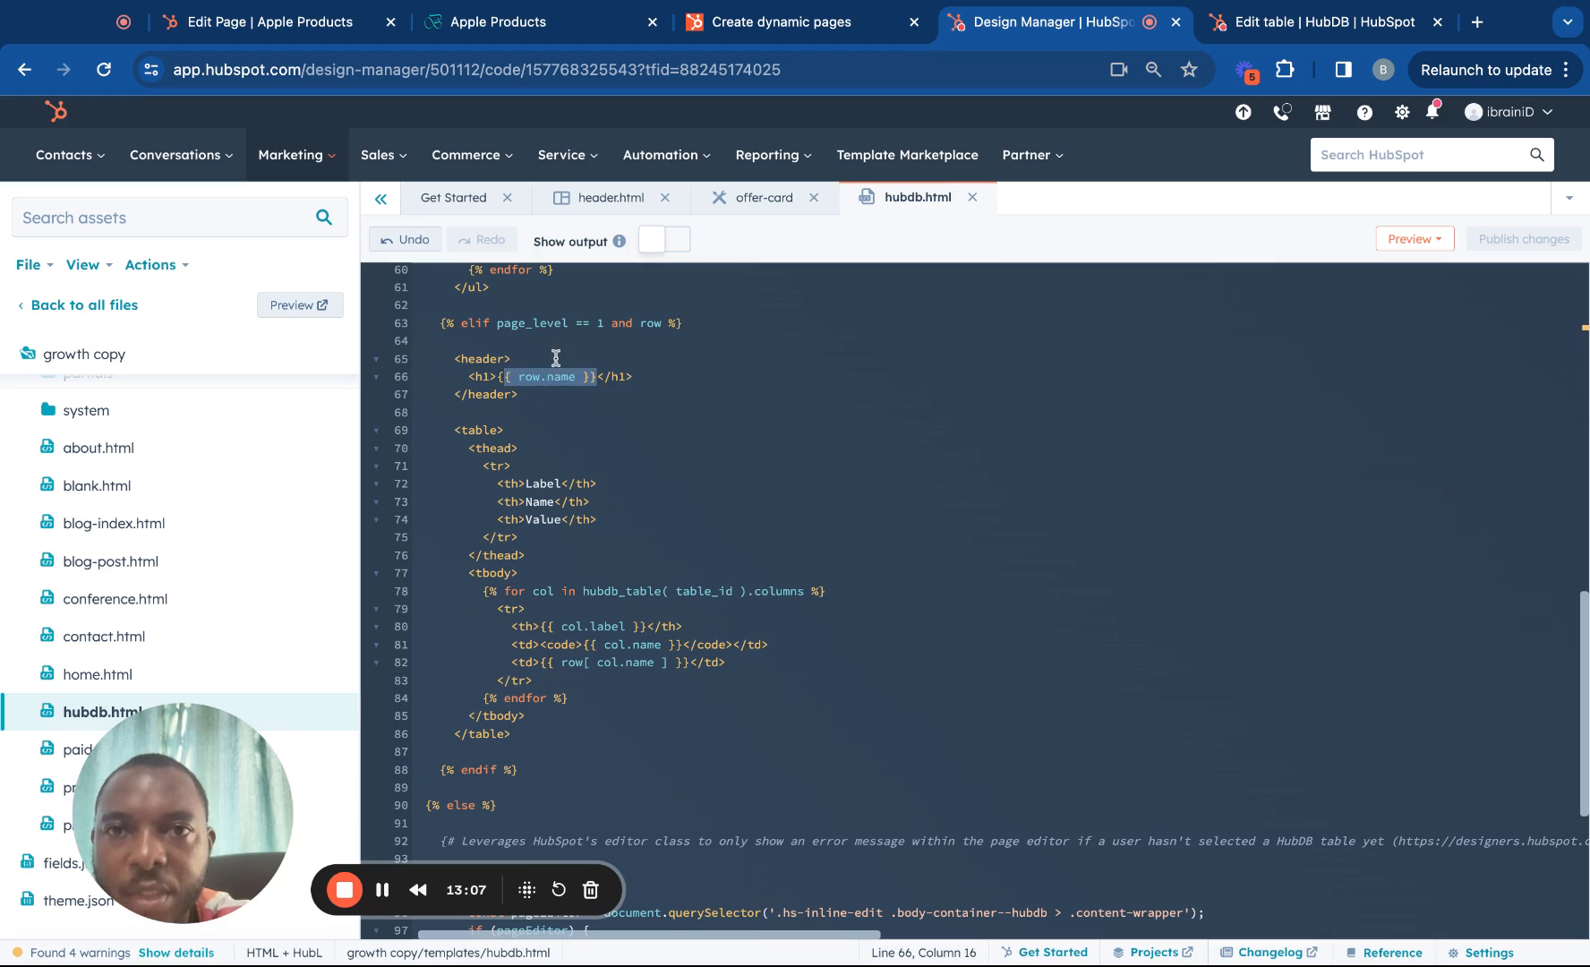
# Open the iPhone 13 dynamic page from the live listing and view the Value column of its table.
pyautogui.click(578, 26)
pyautogui.click(337, 352)
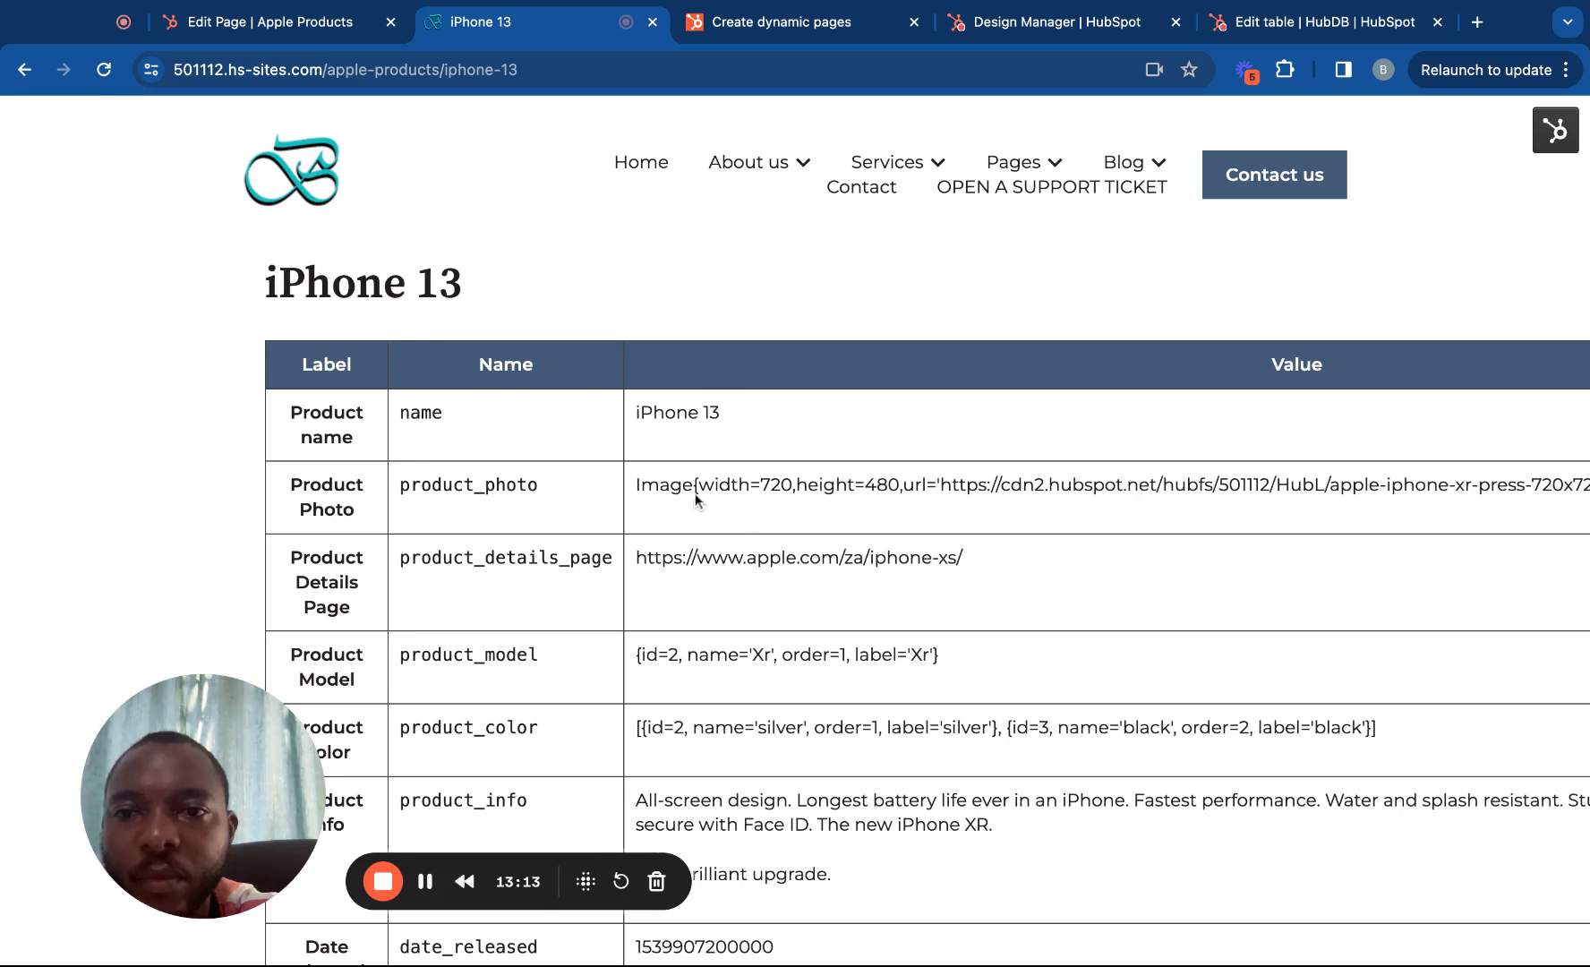
pyautogui.hscroll(5, 759, 380)
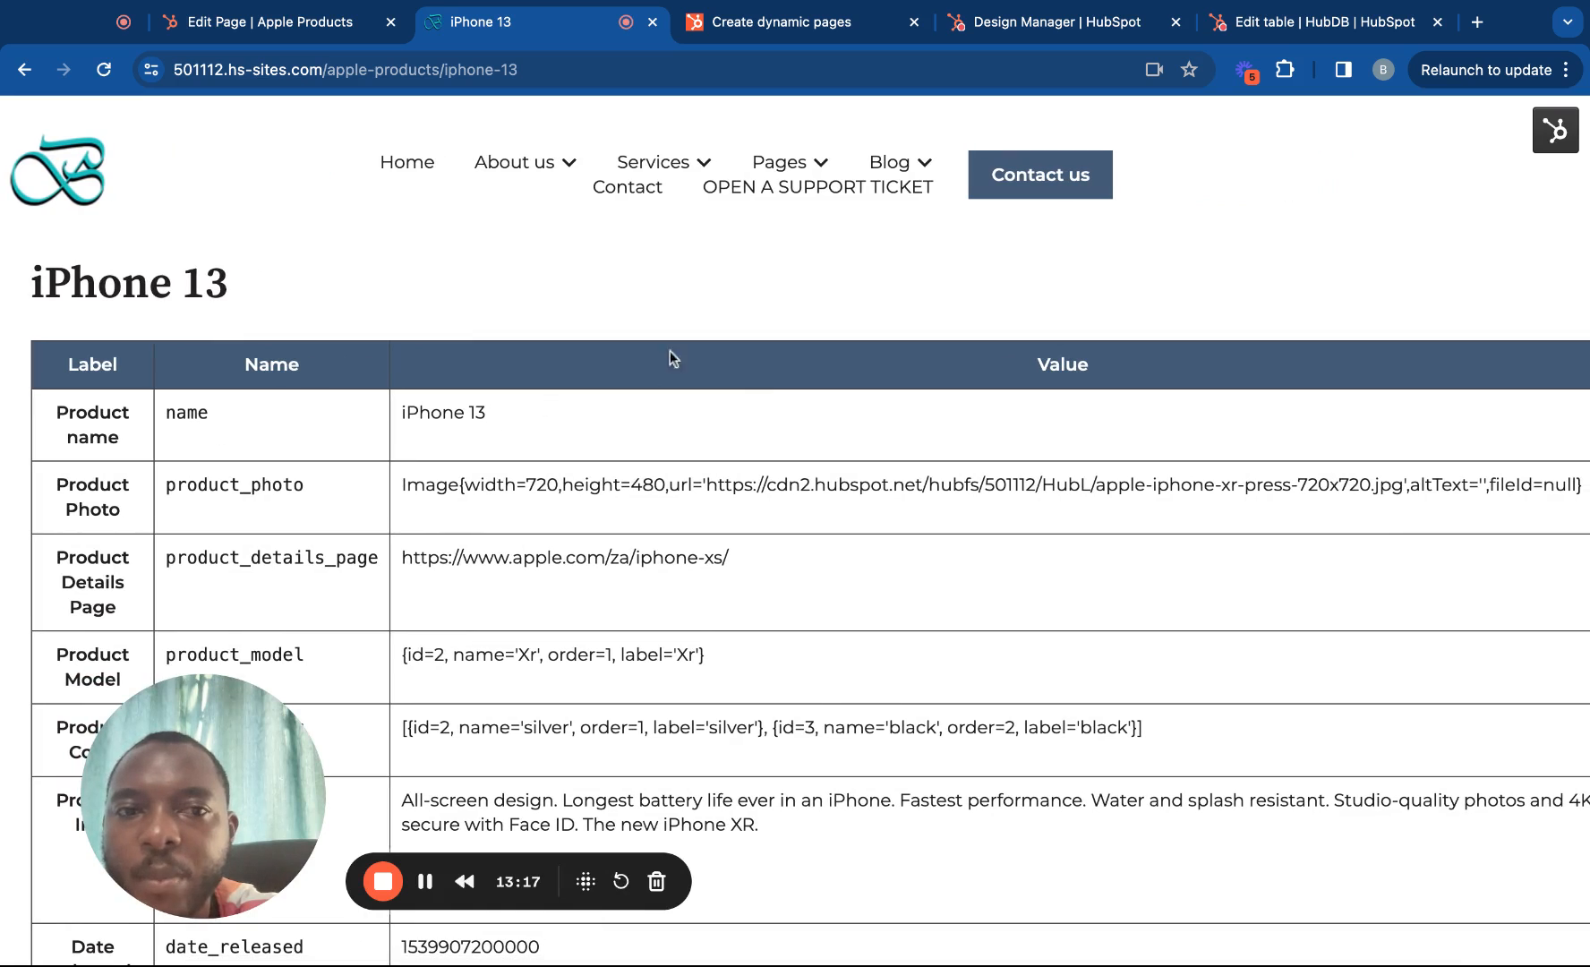
# Review the hubdb.html table code that outputs each column's label, name and row value.
pyautogui.click(768, 24)
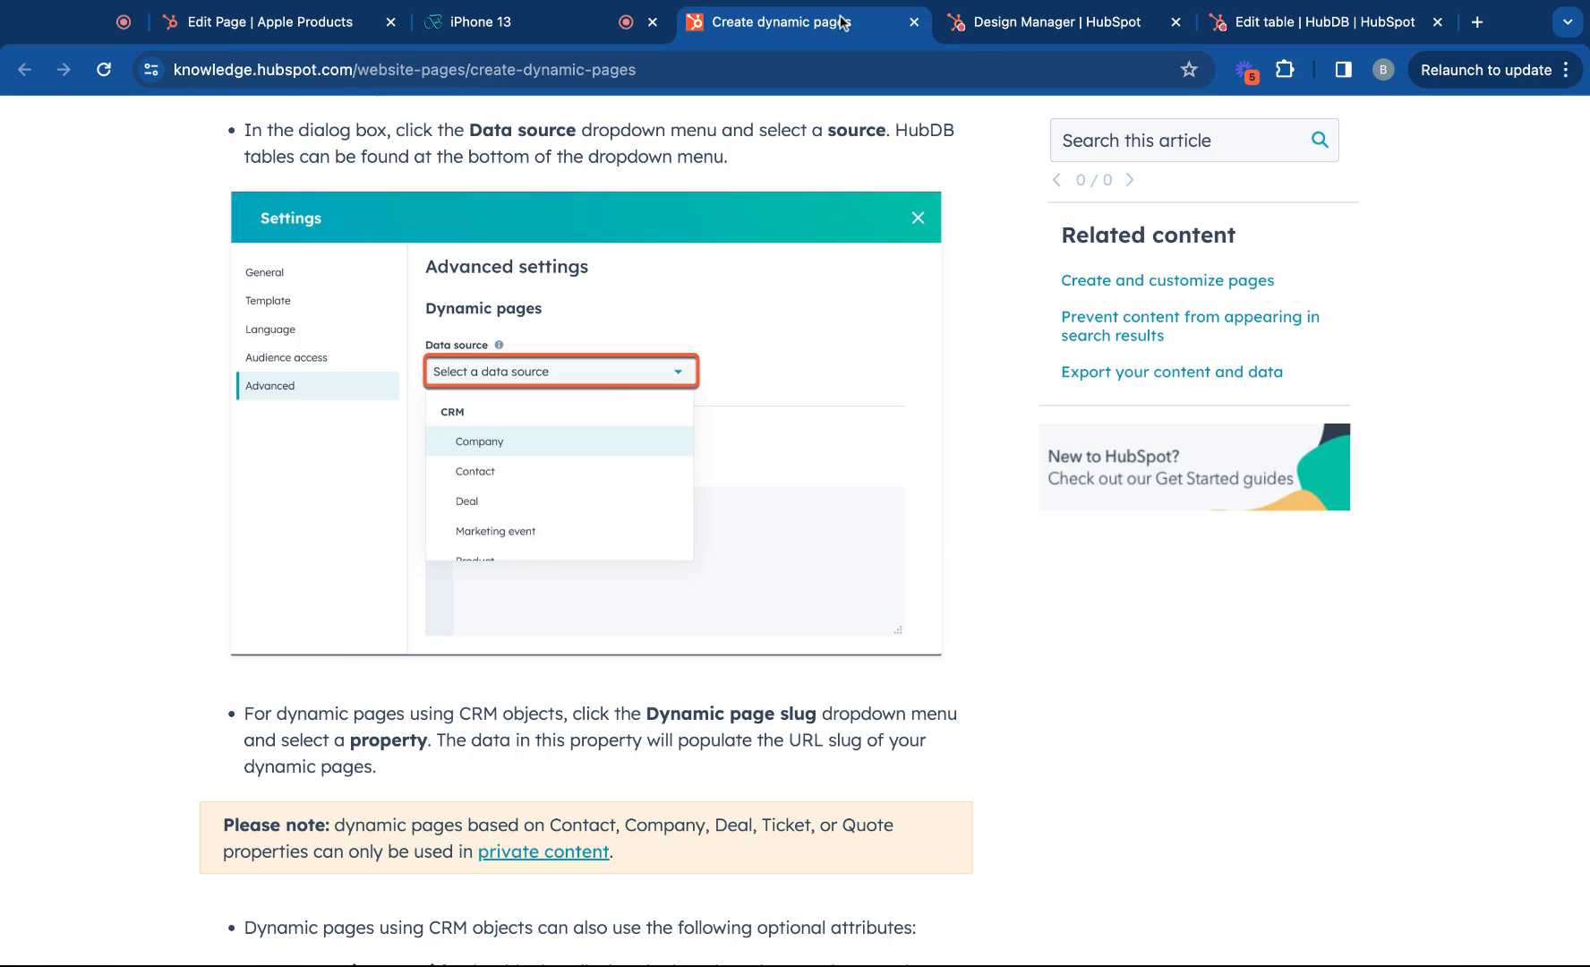
pyautogui.click(958, 15)
pyautogui.scroll(-5, 726, 333)
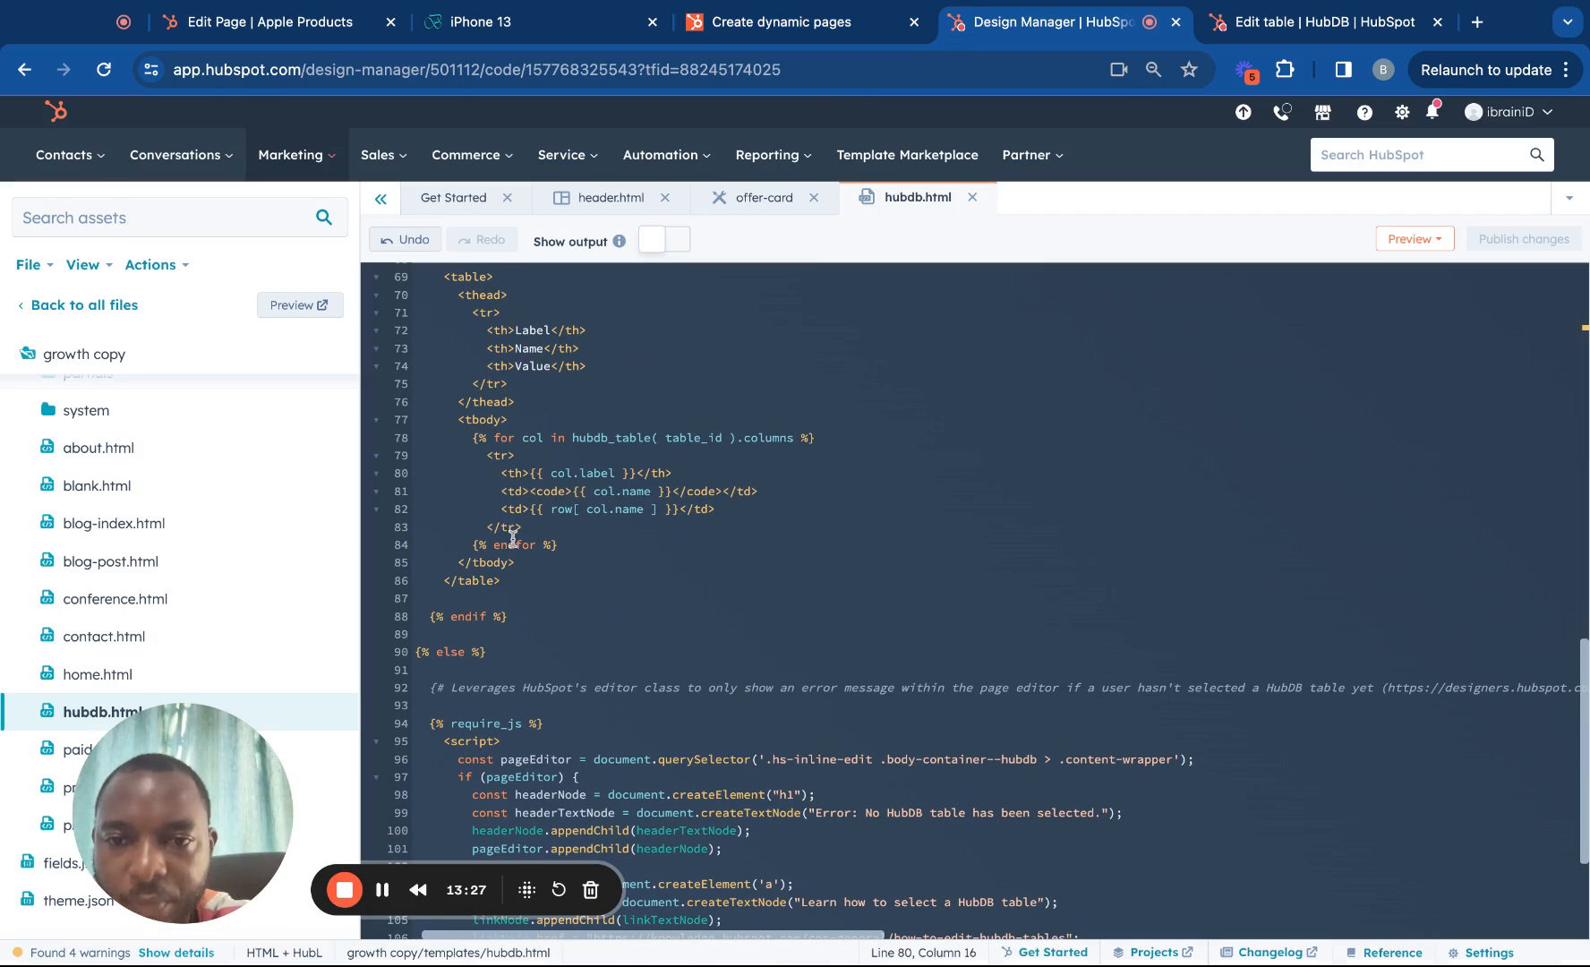
pyautogui.scroll(-2, 527, 537)
pyautogui.scroll(2, 529, 531)
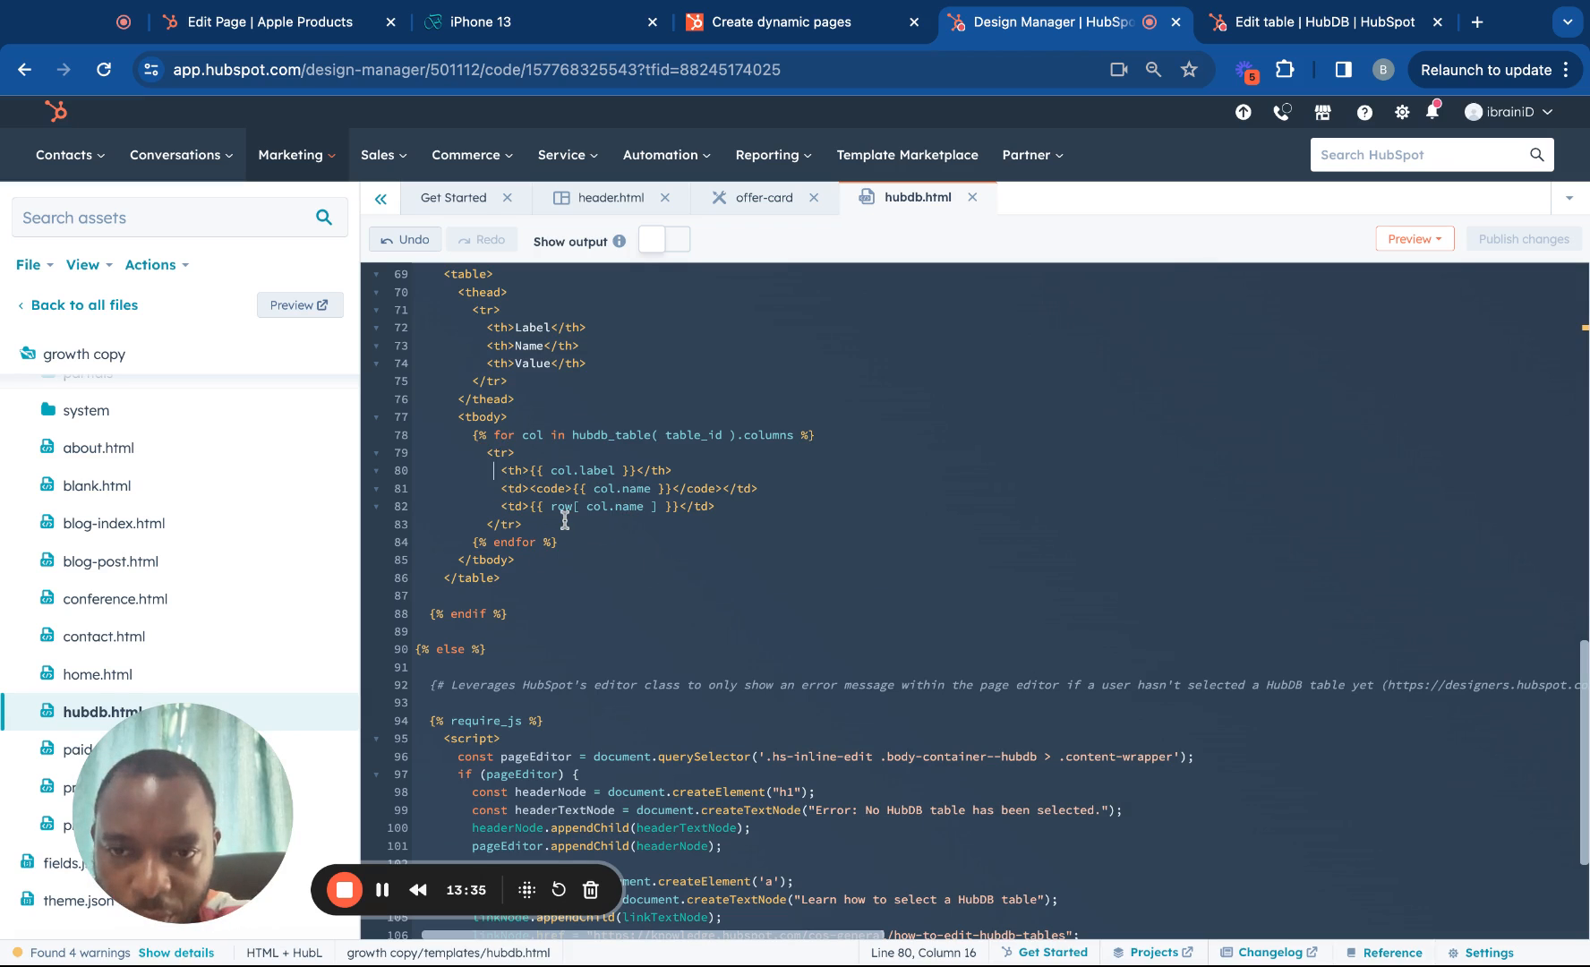
pyautogui.scroll(-1, 565, 520)
pyautogui.scroll(4, 565, 520)
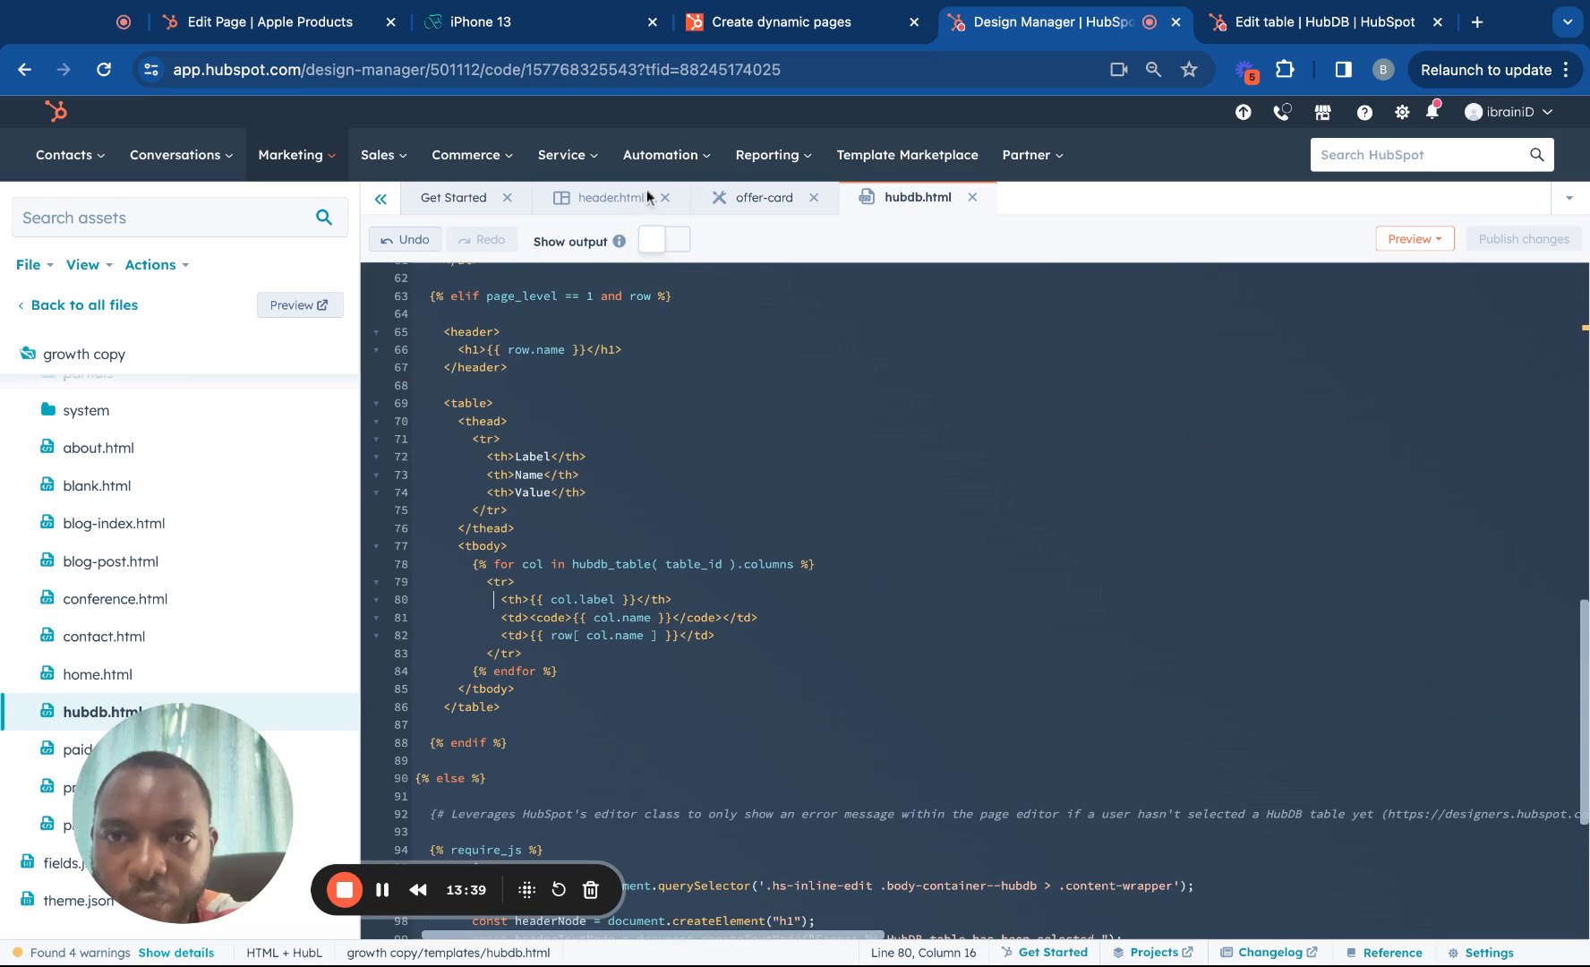
# Compare the main heading of the live iPhone 13 page with the h1 row.name line in hubdb.html.
pyautogui.click(552, 23)
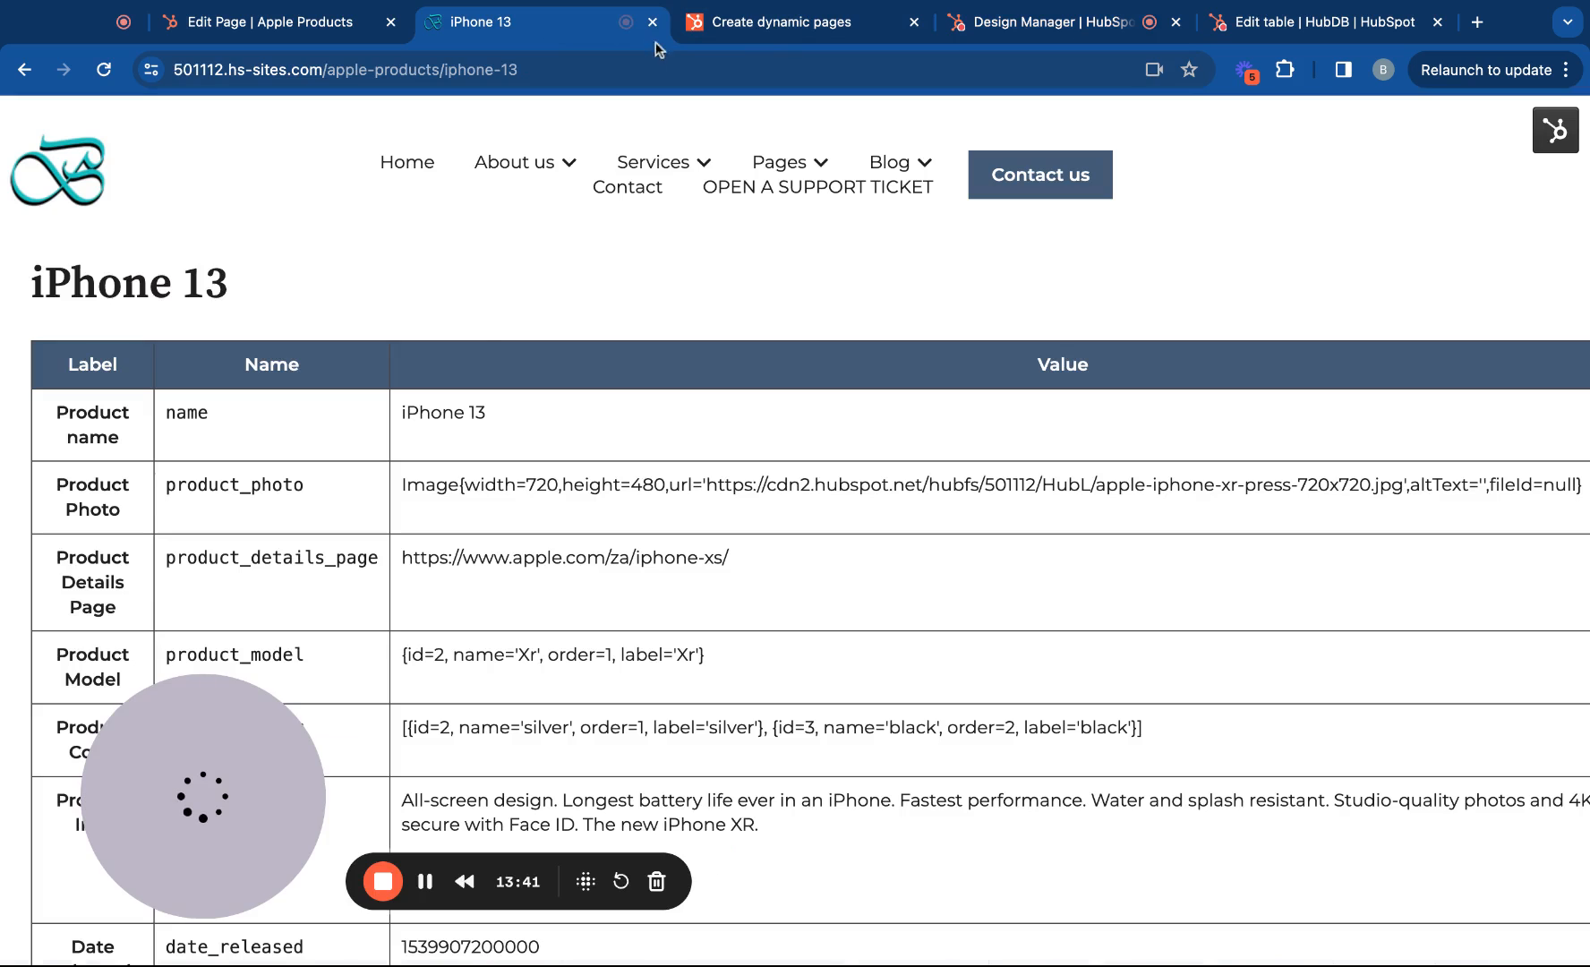
pyautogui.tripleClick(31, 285)
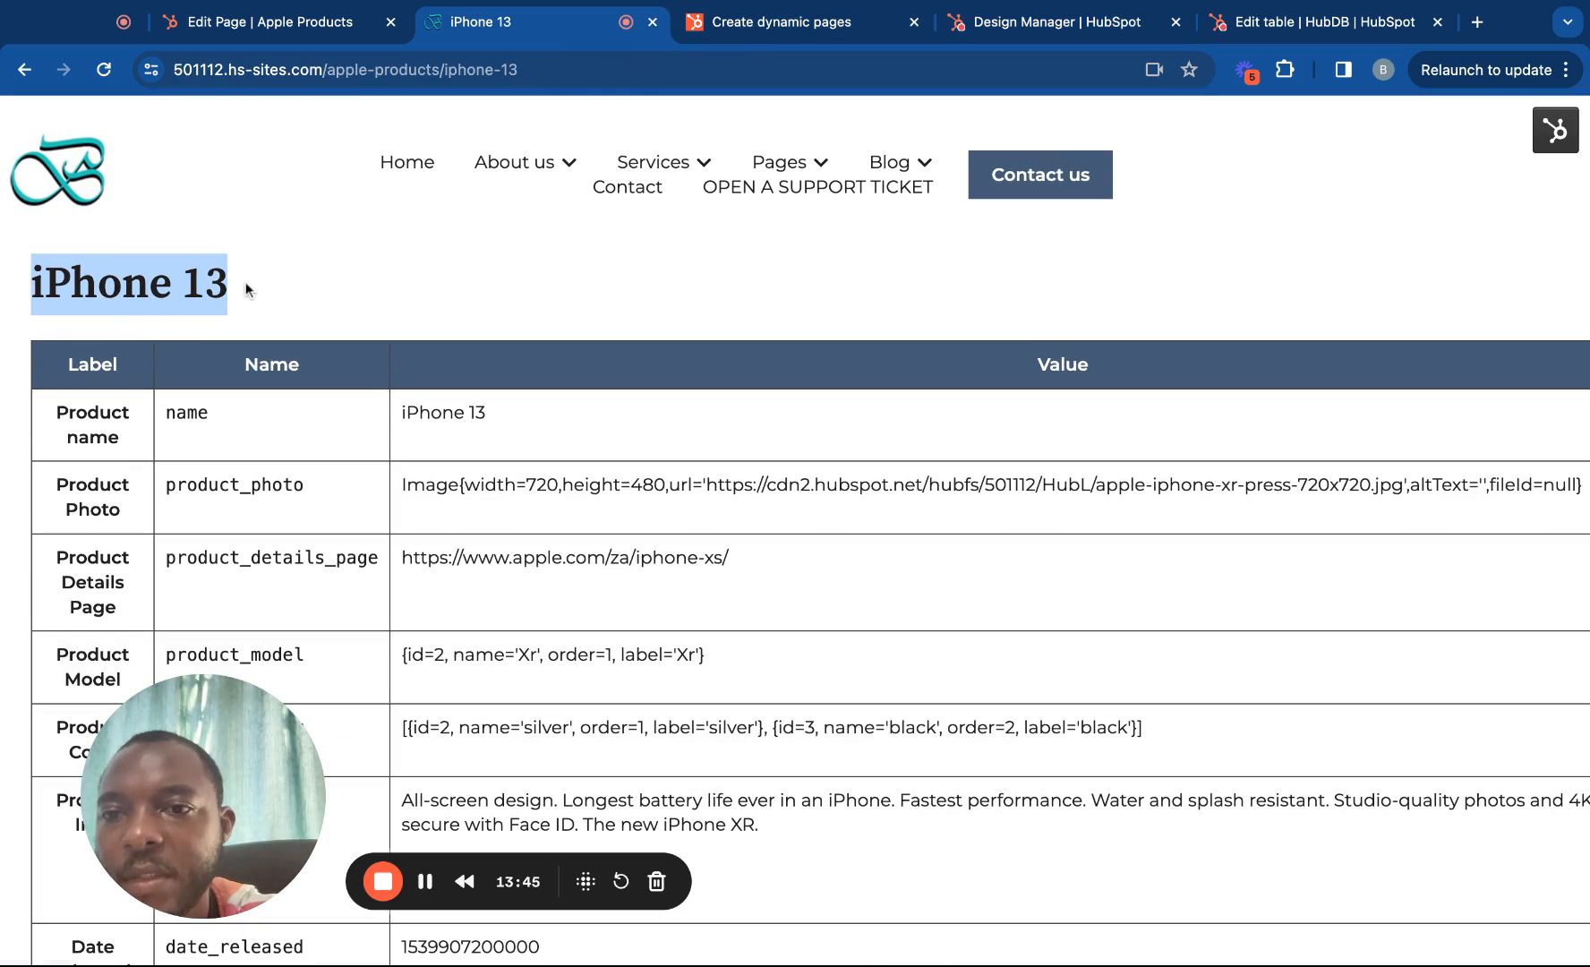
pyautogui.click(1032, 25)
pyautogui.scroll(1, 627, 482)
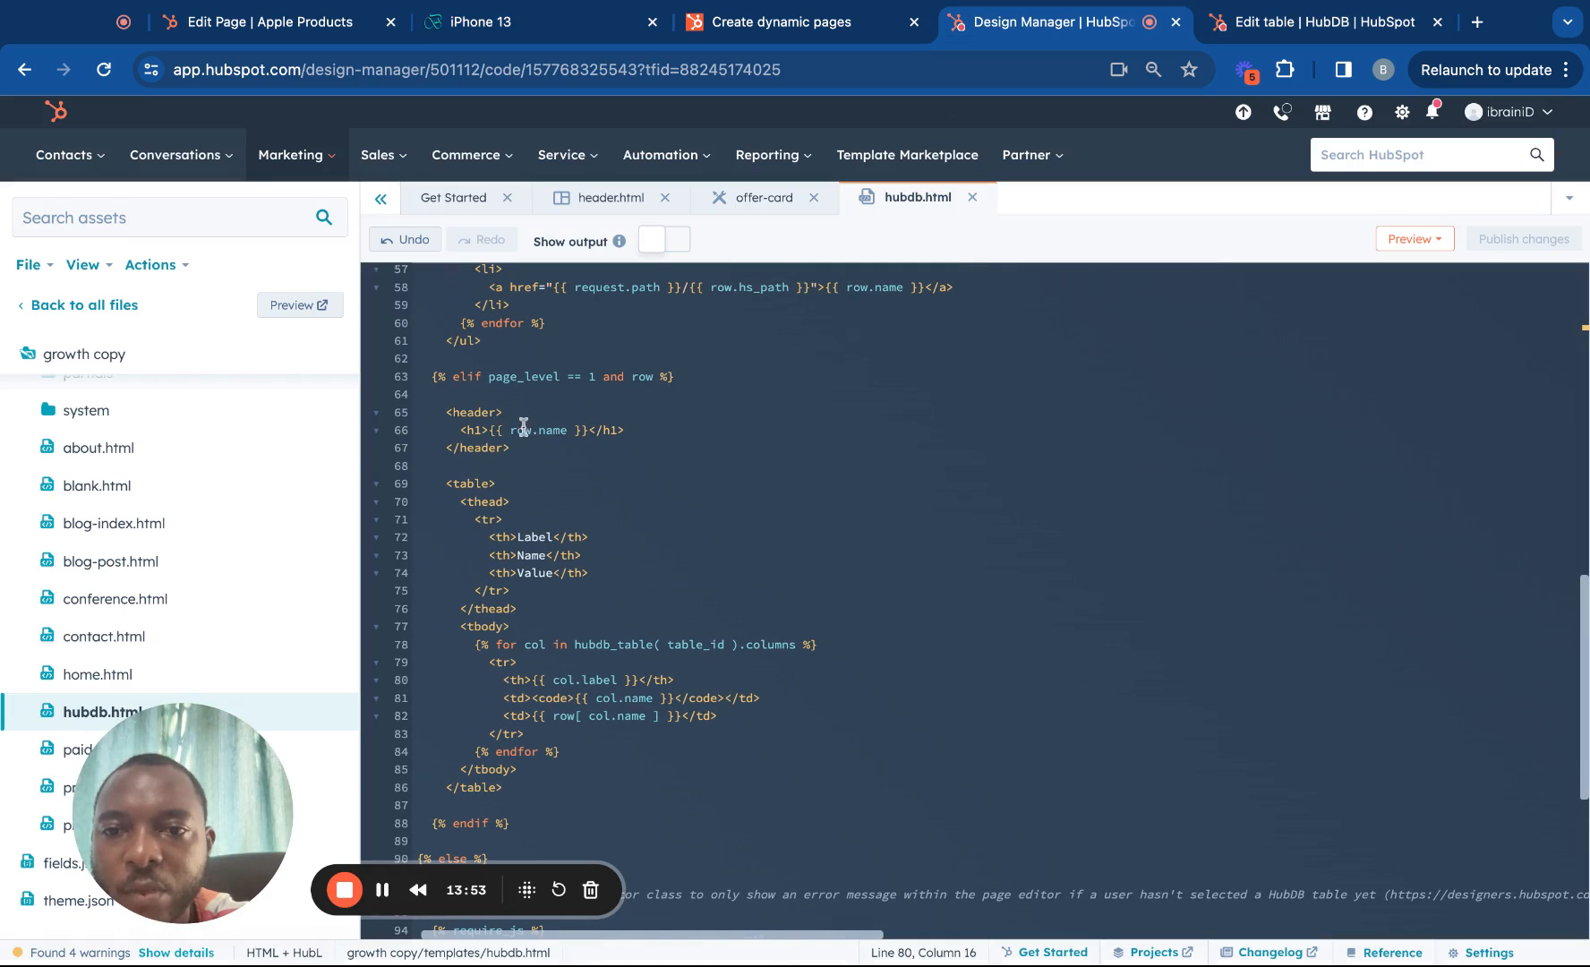
pyautogui.moveTo(651, 431); pyautogui.dragTo(452, 432)
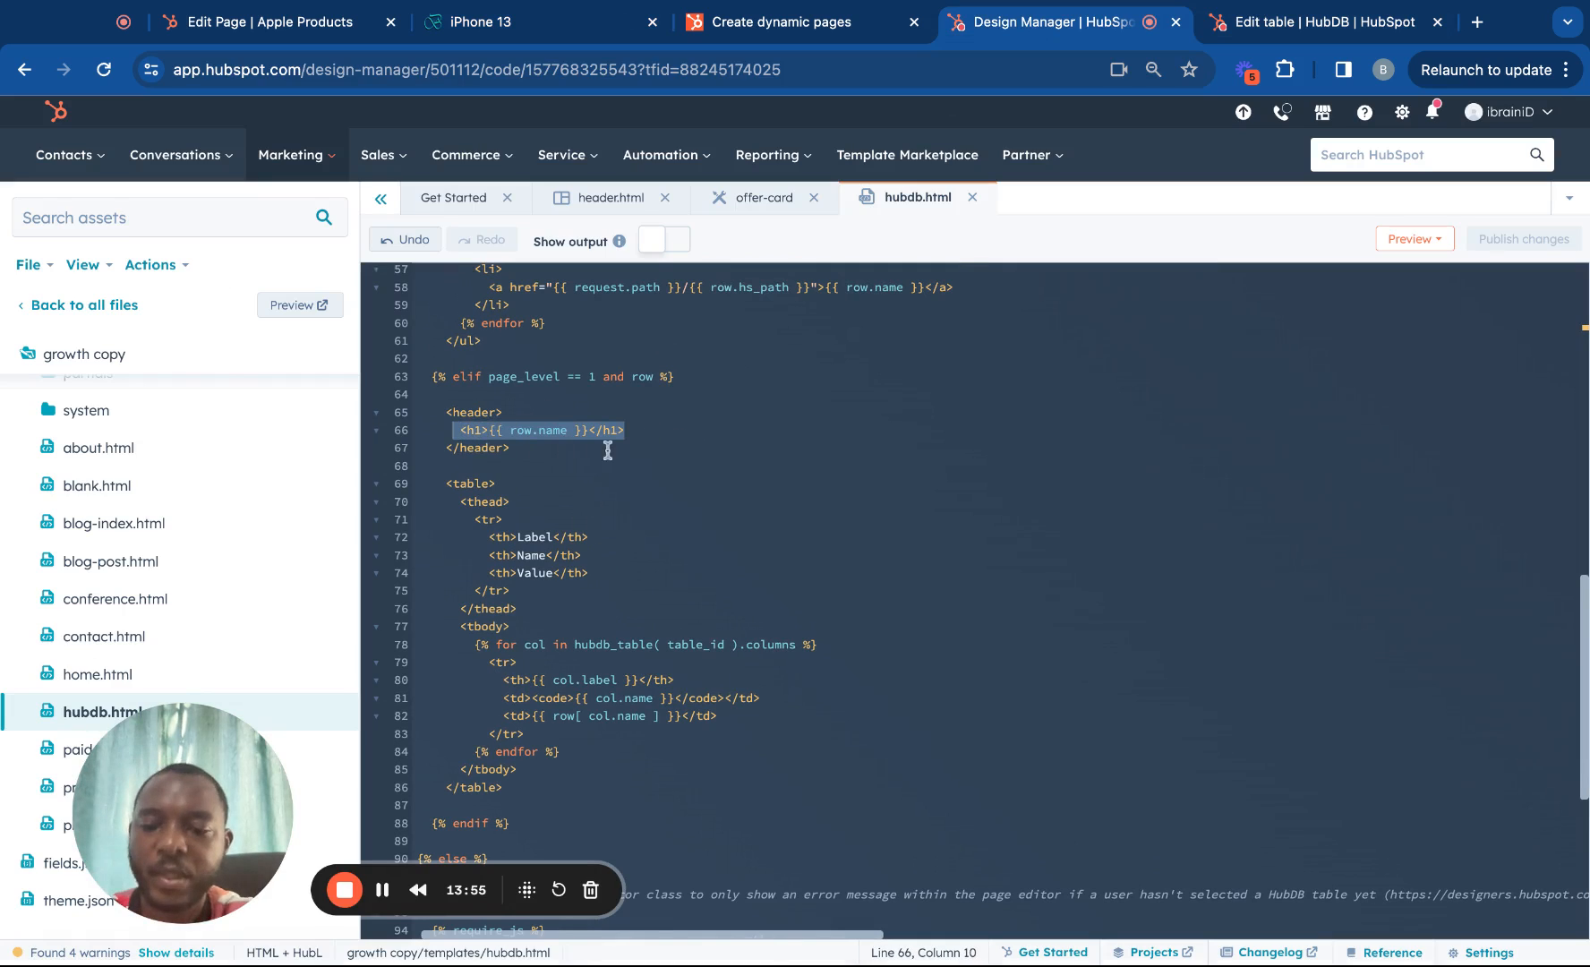
# Insert an empty <p> element with its closing tag below the row.name h1 in the dynamic page header.
pyautogui.click(656, 430)
pyautogui.press('Return')
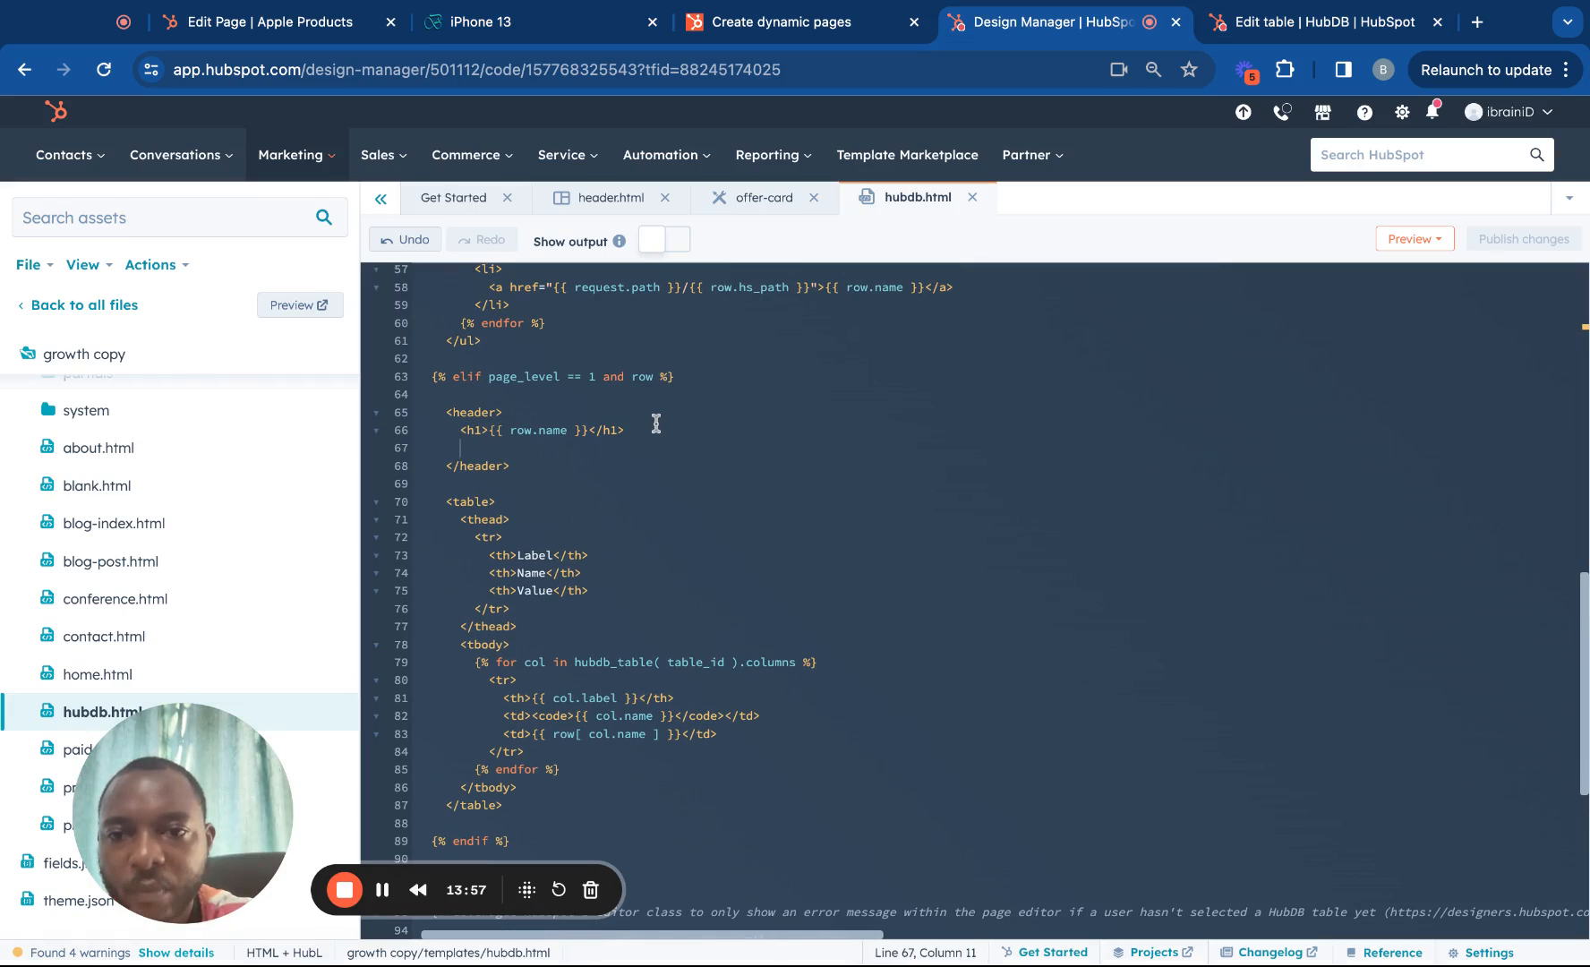
pyautogui.write('<')
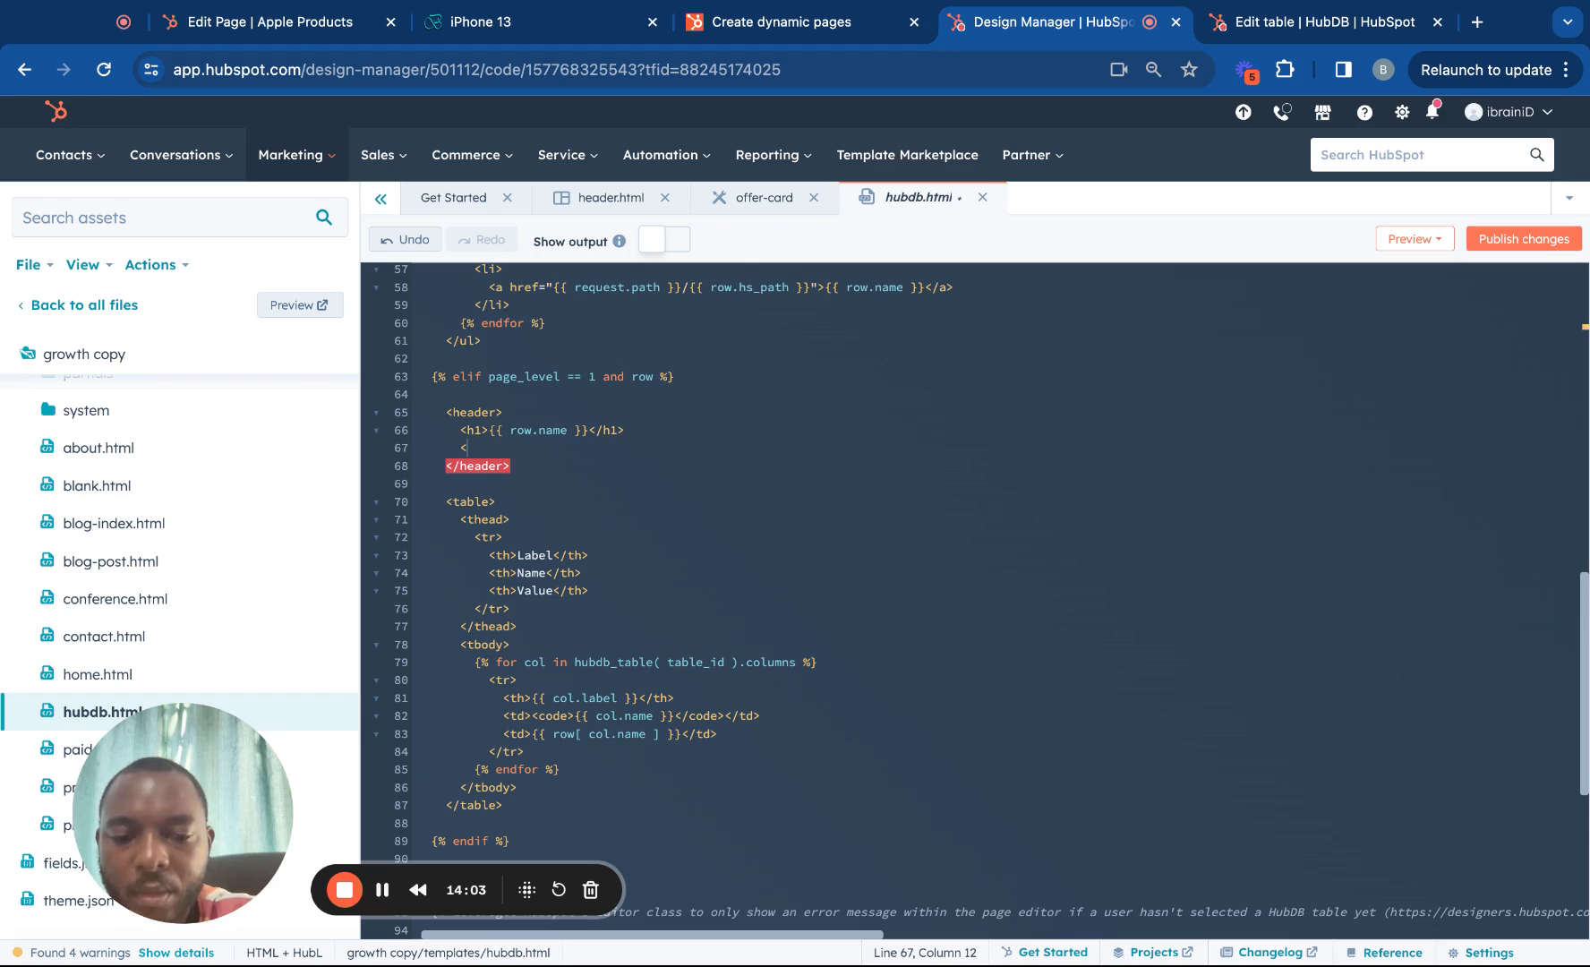
pyautogui.press('BackSpace')
pyautogui.press('BackSpace')
pyautogui.press('BackSpace')
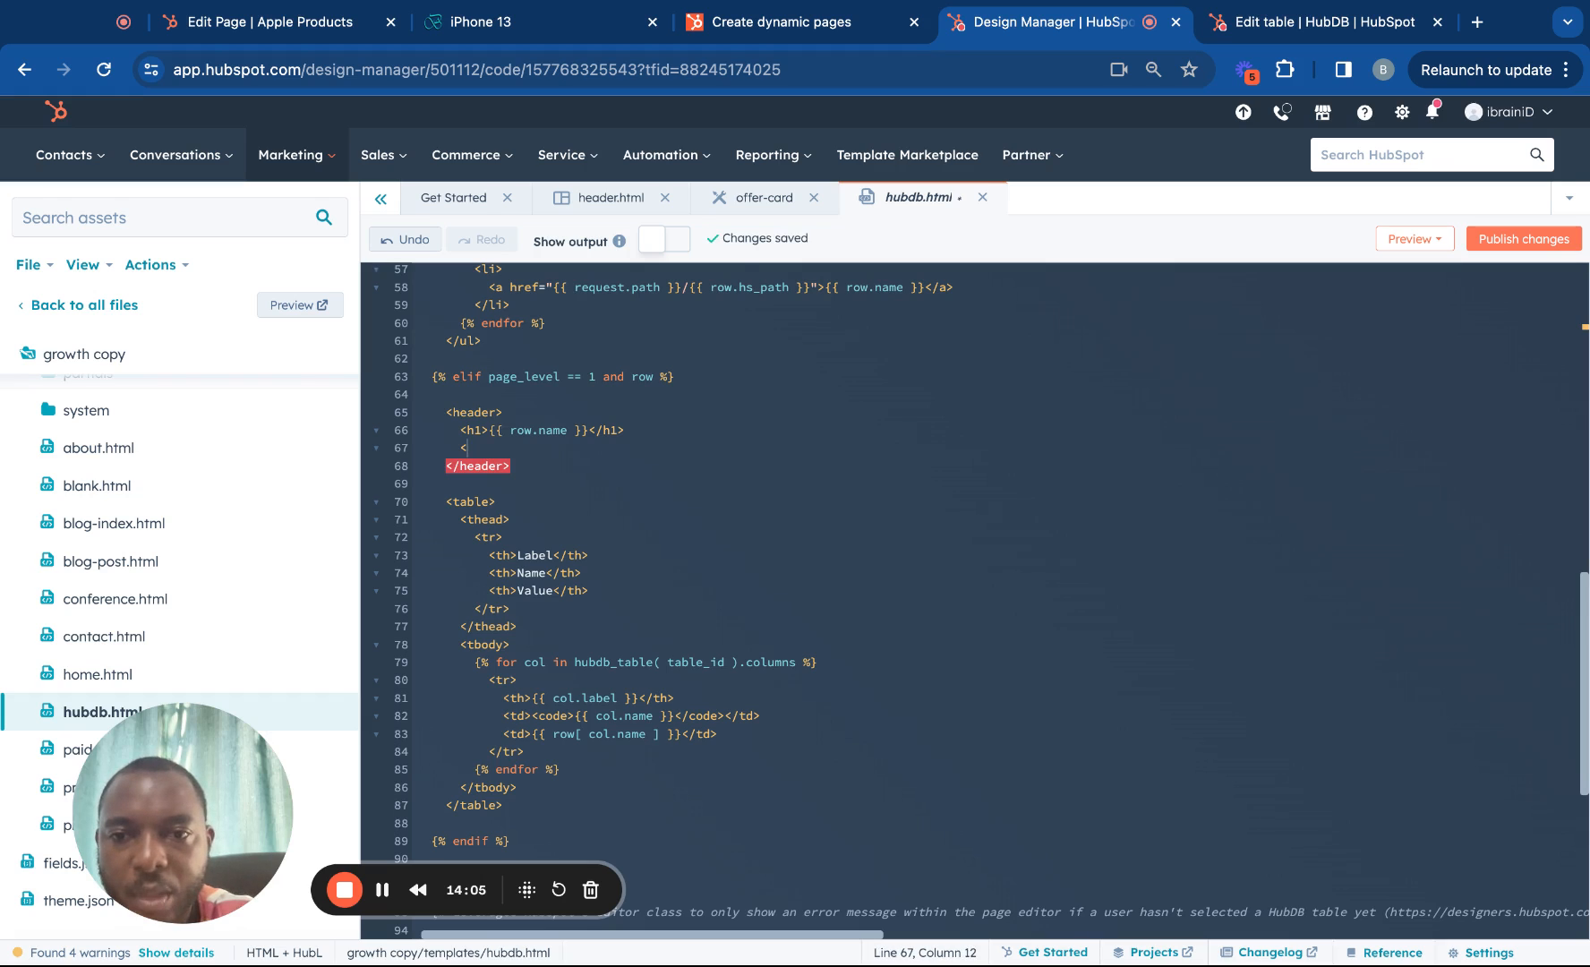
pyautogui.write('p>')
pyautogui.press('Return')
# Copy the {{ row.name }} expression from the h1 into the empty <p> element below it.
pyautogui.moveTo(615, 429); pyautogui.dragTo(530, 430)
pyautogui.hotkey('ctrl', 'c')
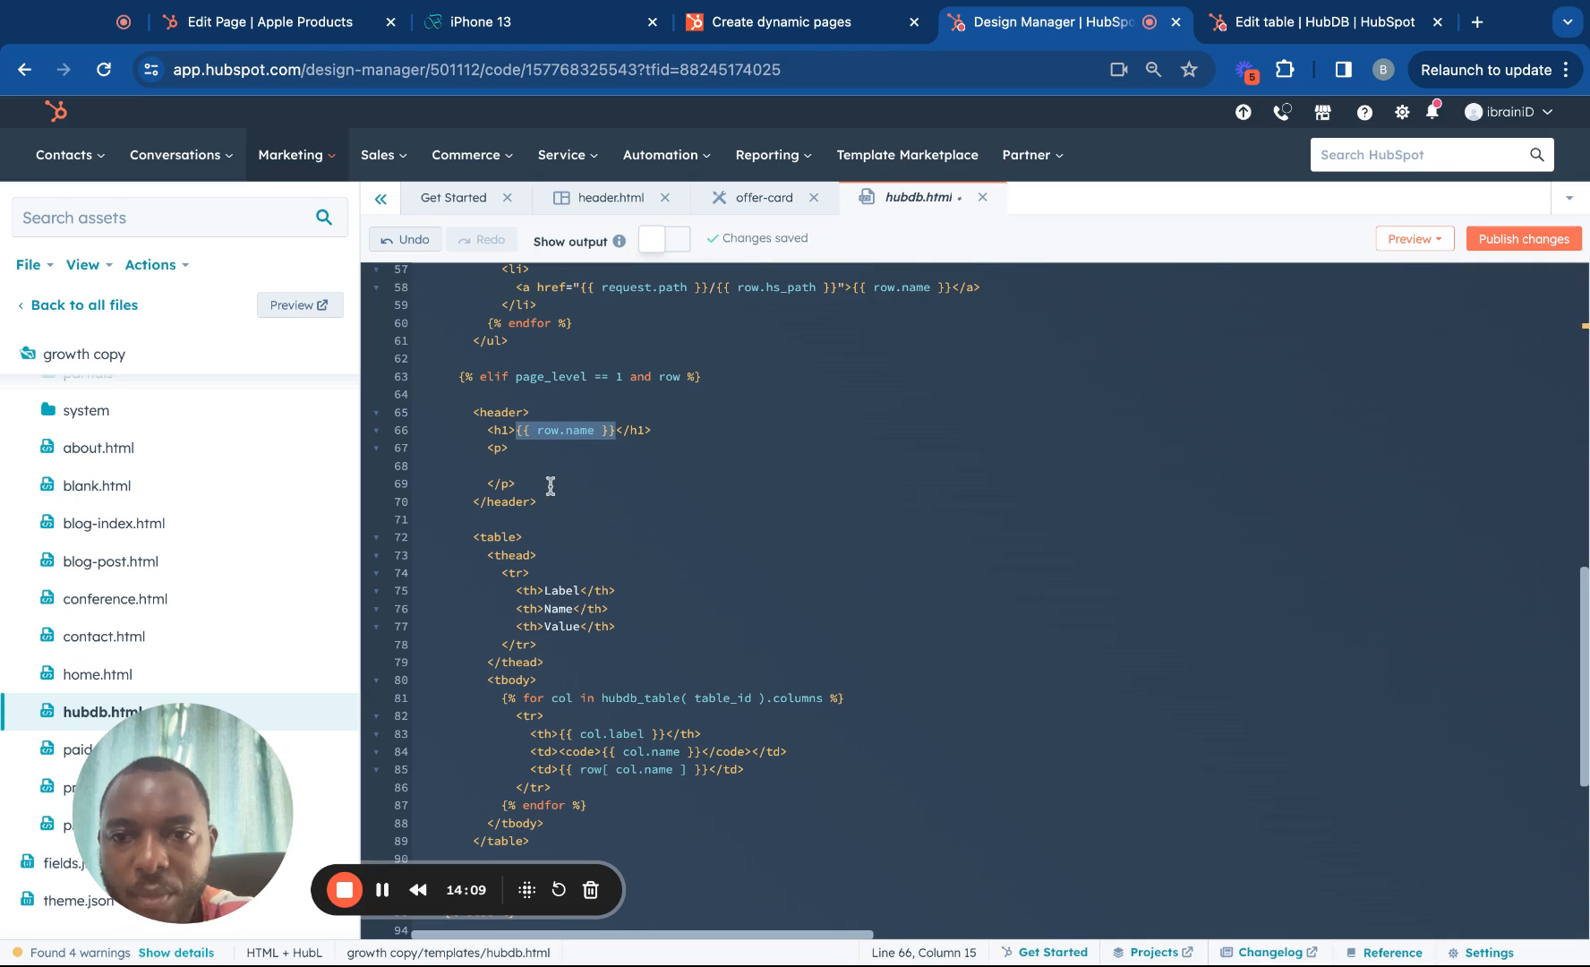
pyautogui.click(537, 465)
pyautogui.hotkey('ctrl', 'v')
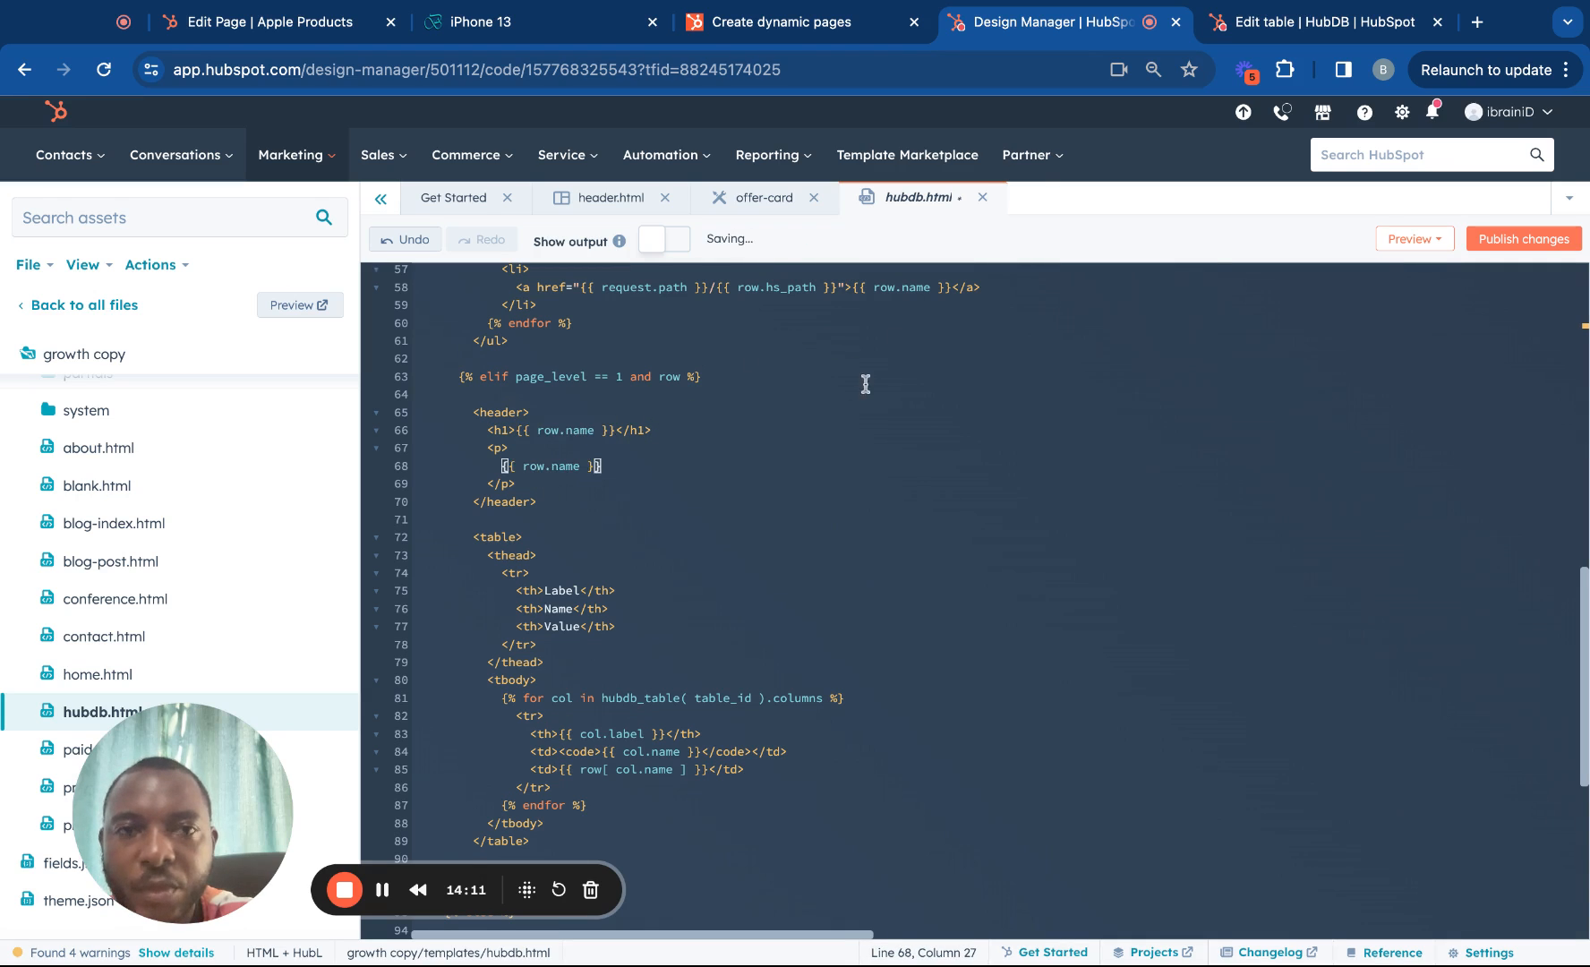
# Copy the column name product_info from the Product Info column's settings in the iPhone Apple Products HubDB table, leaving the column unedited.
pyautogui.click(1235, 26)
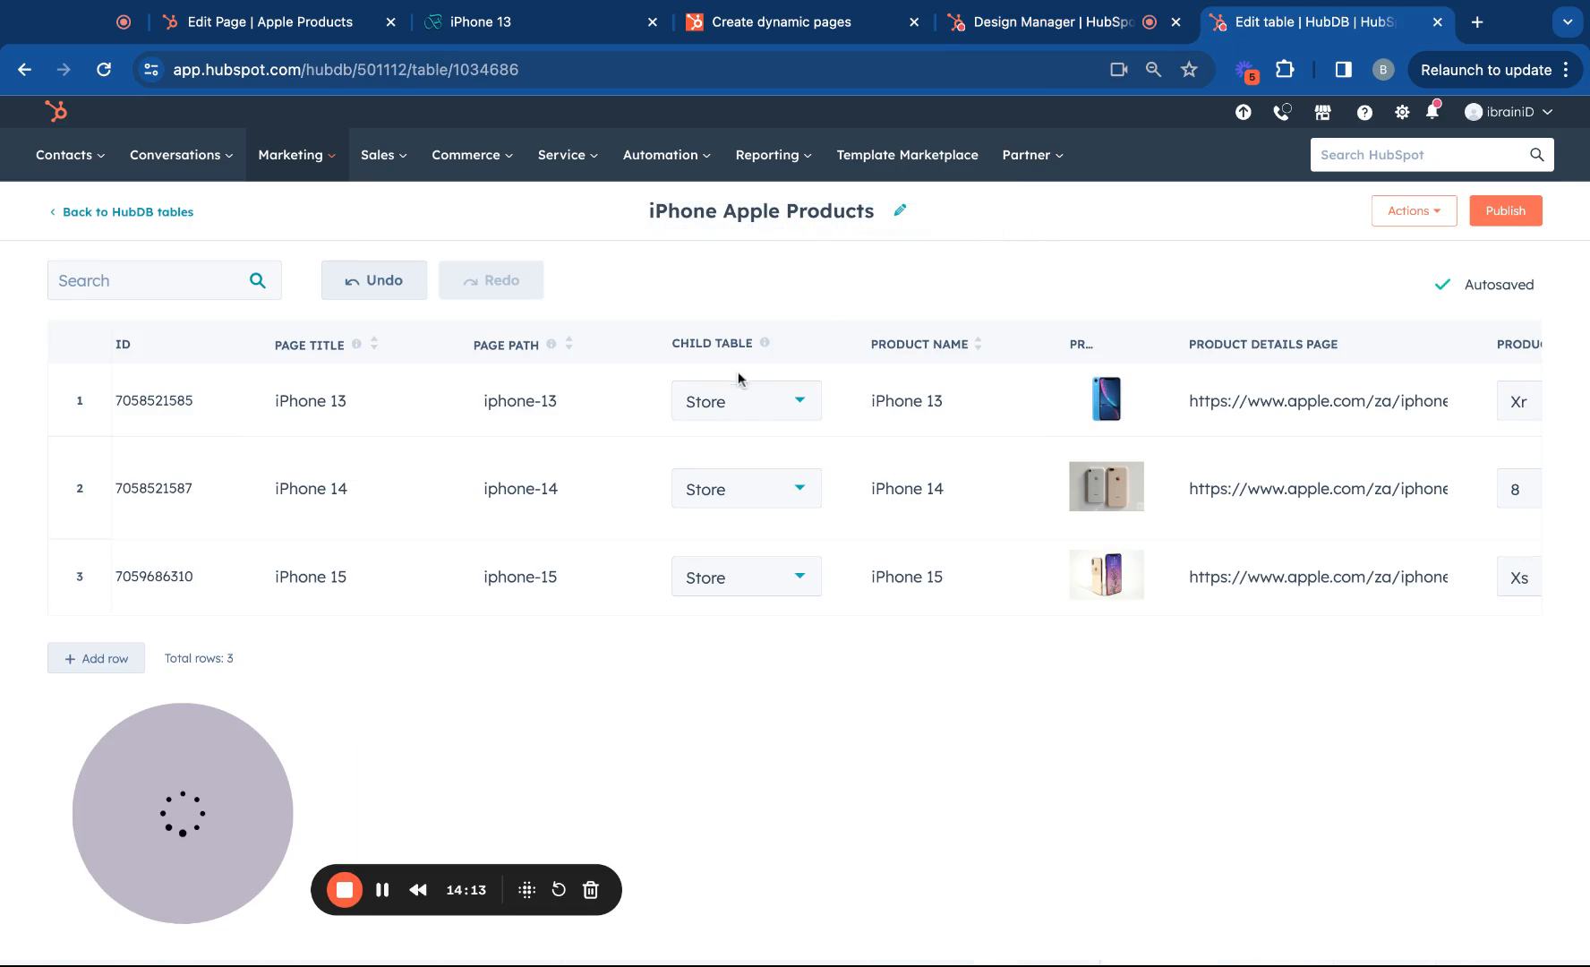
pyautogui.hscroll(5, 747, 394)
pyautogui.hscroll(2, 750, 417)
pyautogui.hscroll(1, 801, 413)
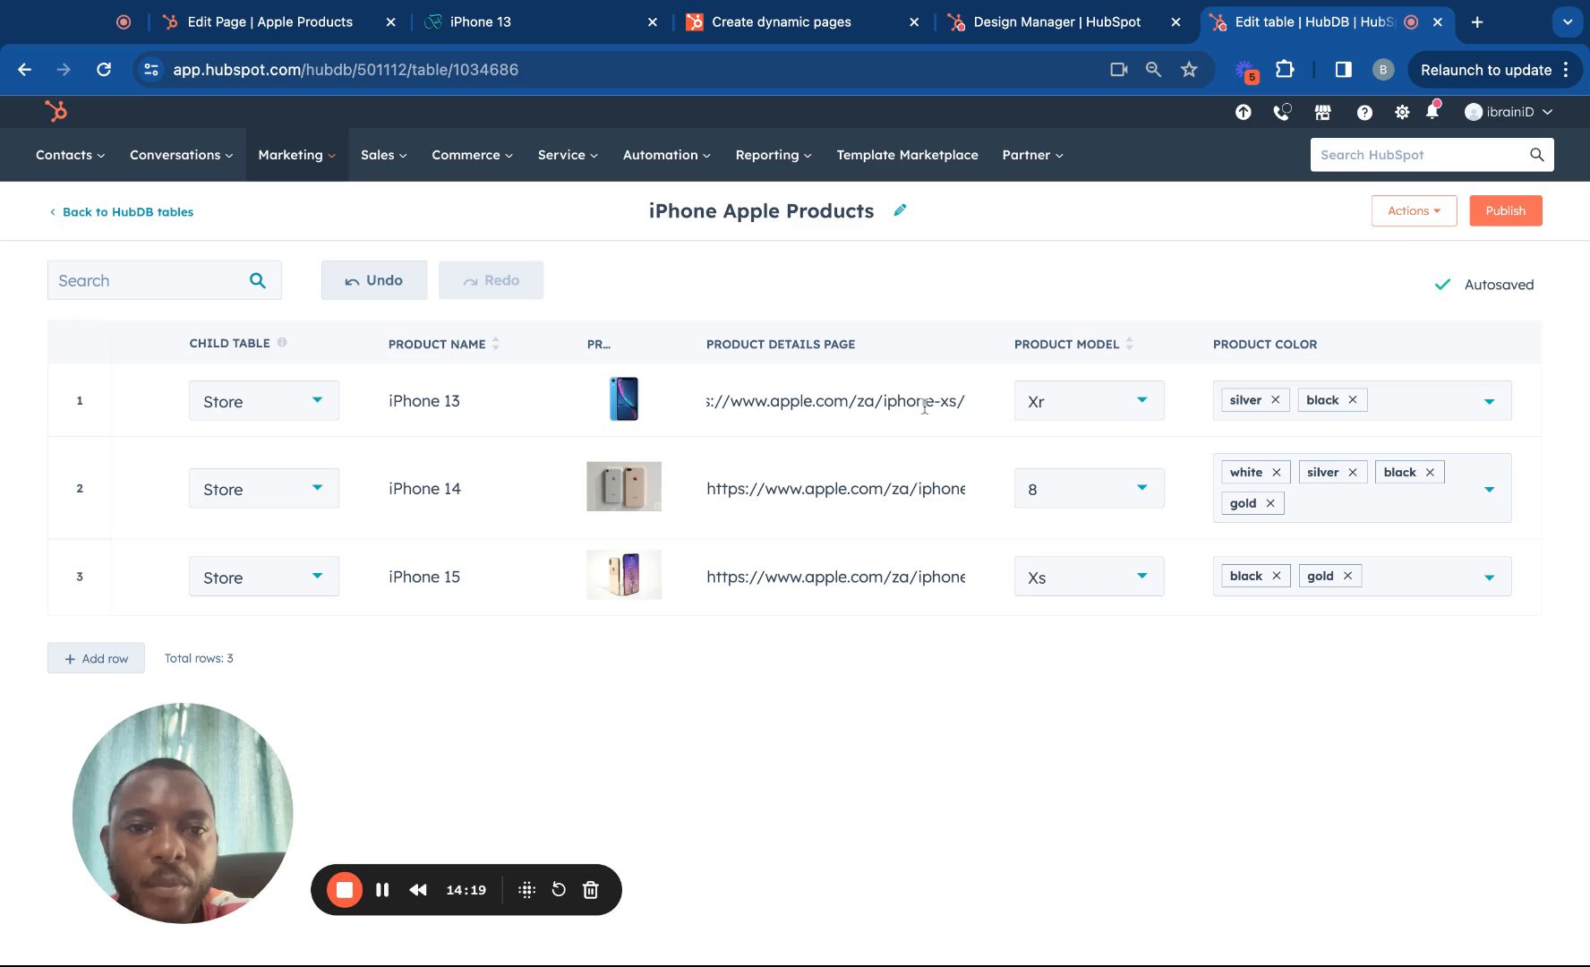
pyautogui.hscroll(15, 1137, 427)
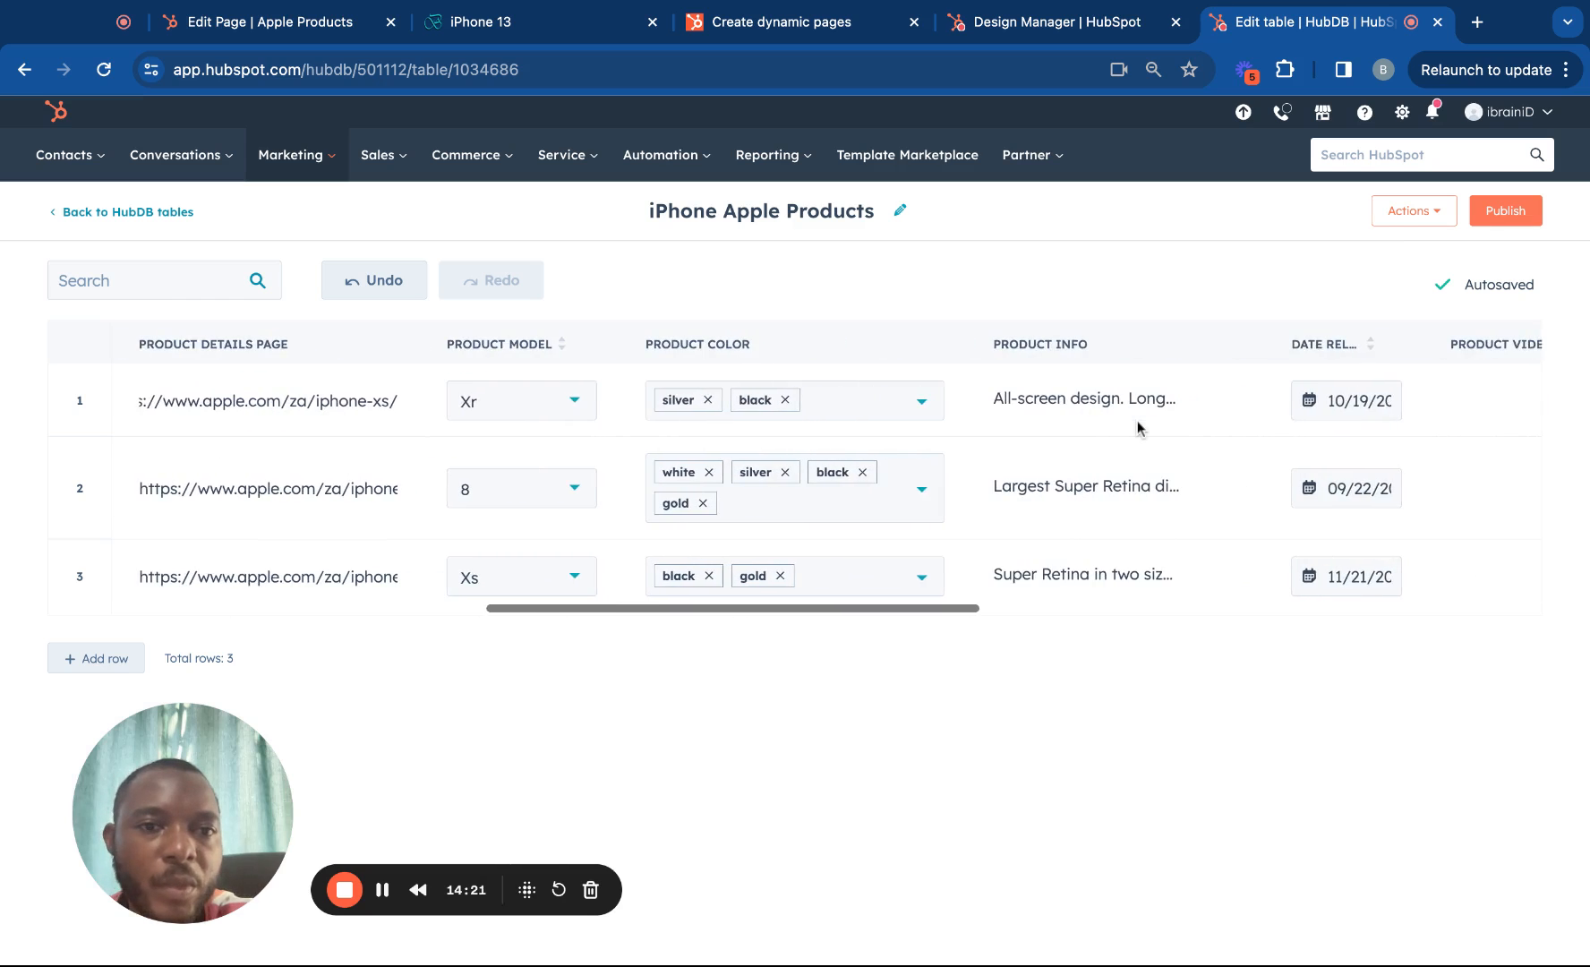
pyautogui.click(1164, 344)
pyautogui.click(1087, 389)
pyautogui.click(802, 416)
pyautogui.moveTo(802, 416); pyautogui.dragTo(563, 415)
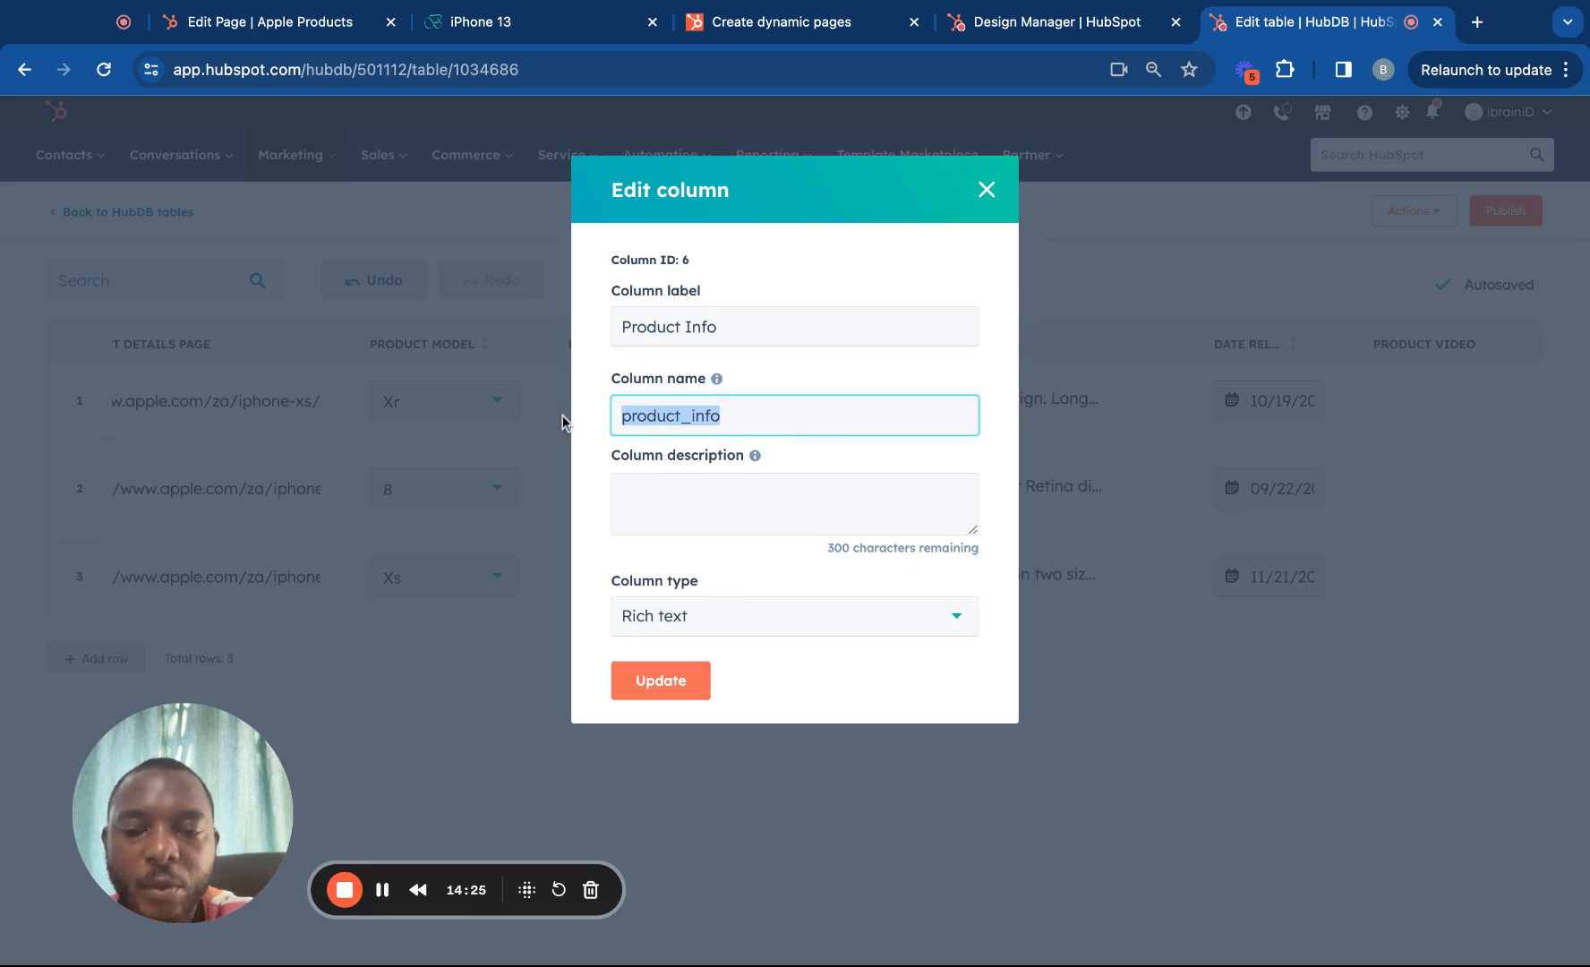
pyautogui.click(986, 188)
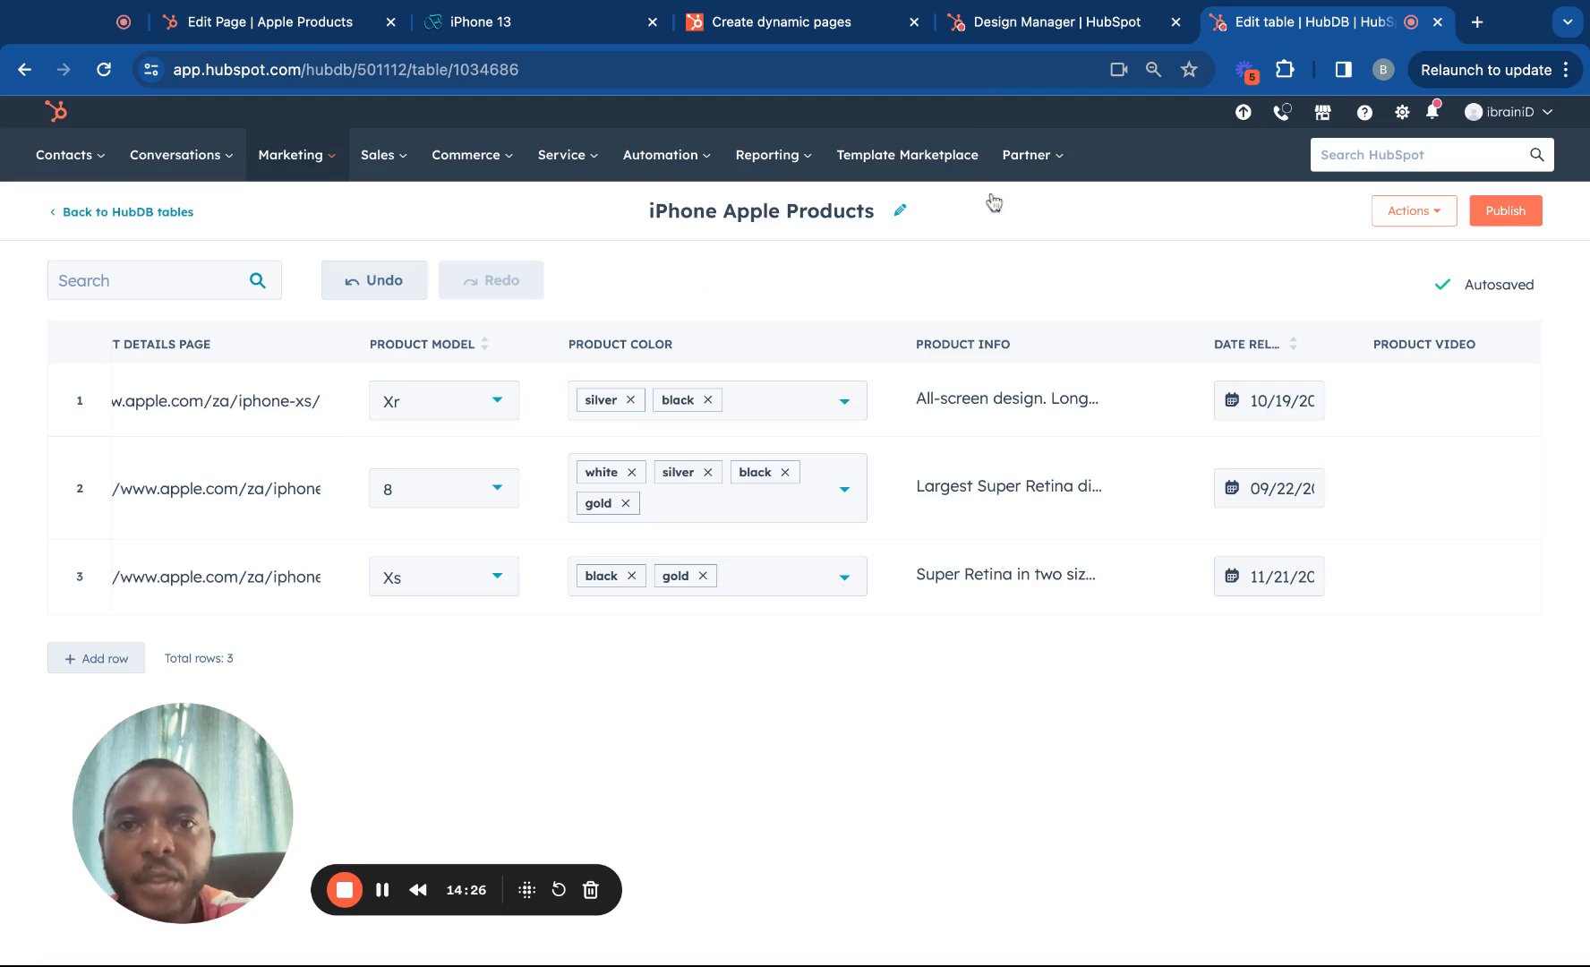
# Change the paragraph expression in hubdb.html to {{ row.product_info }} and publish the template changes.
pyautogui.click(1035, 24)
pyautogui.click(582, 463)
pyautogui.press('Delete')
pyautogui.press('BackSpace')
pyautogui.press('BackSpace')
pyautogui.press('BackSpace')
pyautogui.press('super+v')
pyautogui.write('.')
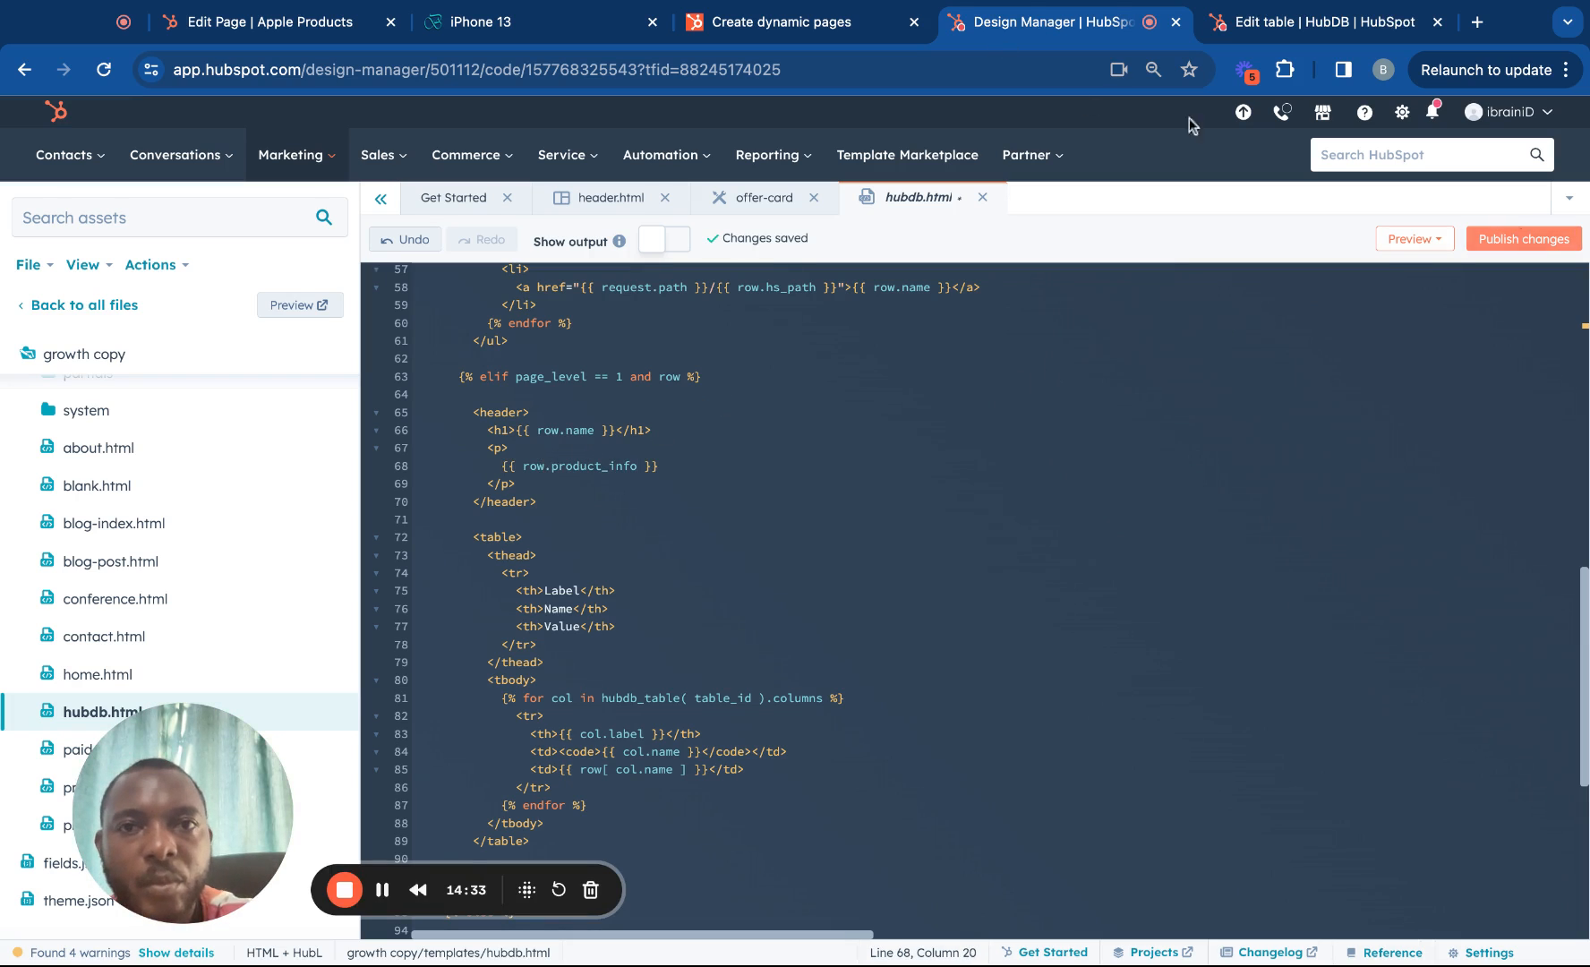
# Reload the live iPhone 13 page and compare the paragraph below its heading with the product_info row of the table.
pyautogui.click(546, 22)
pyautogui.click(107, 75)
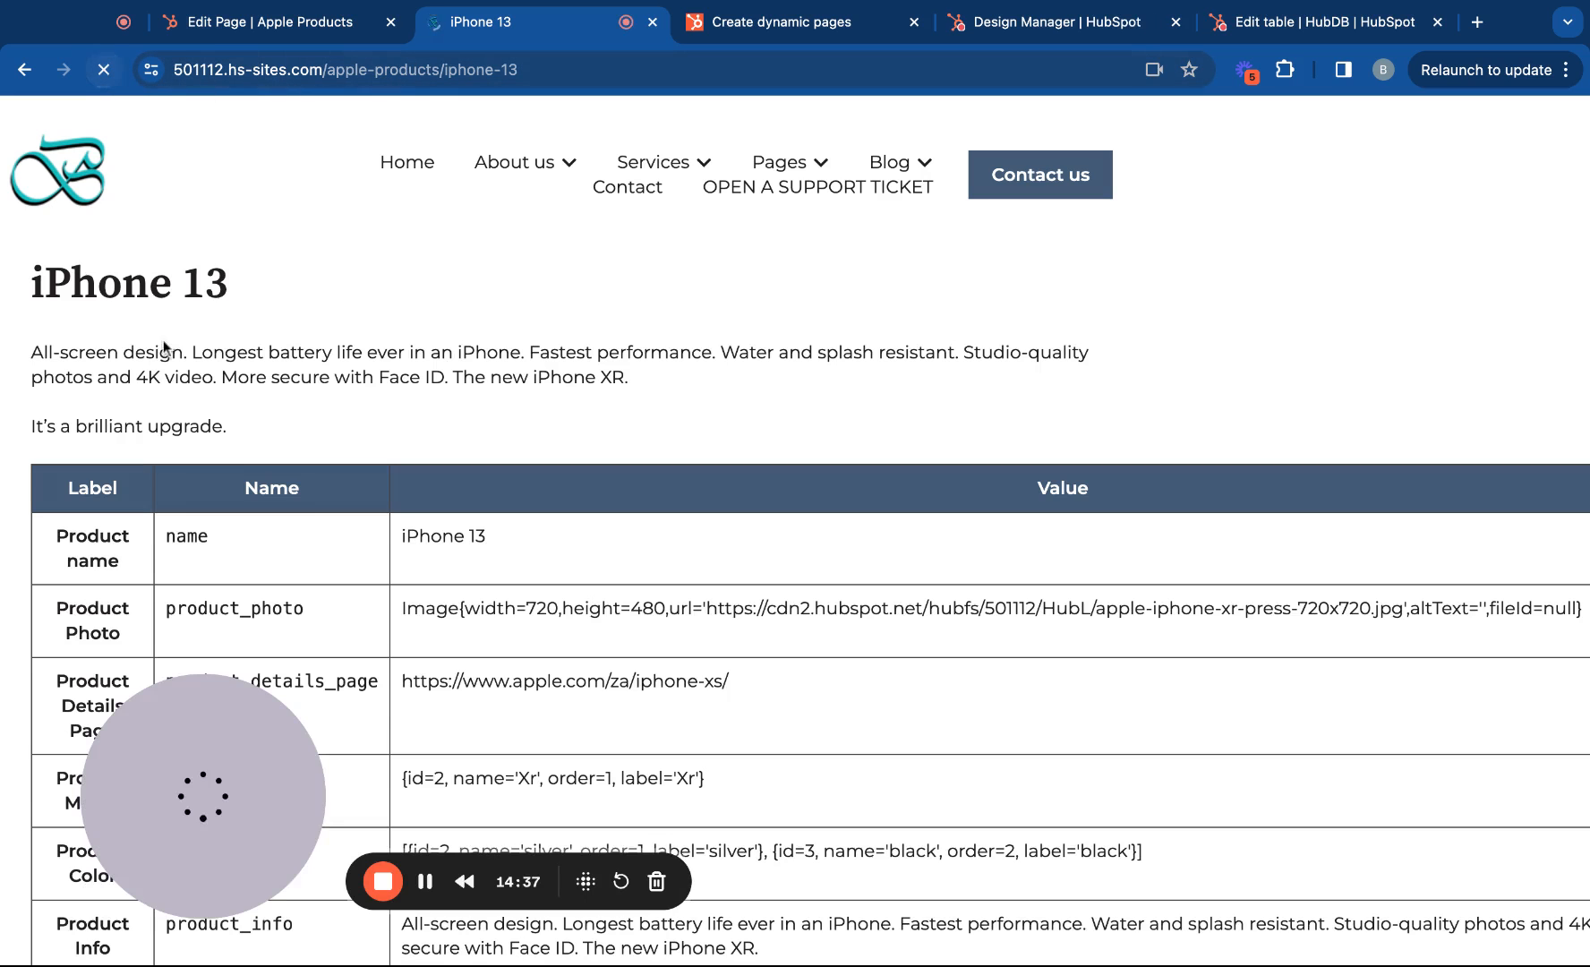
pyautogui.moveTo(233, 428); pyautogui.dragTo(32, 352)
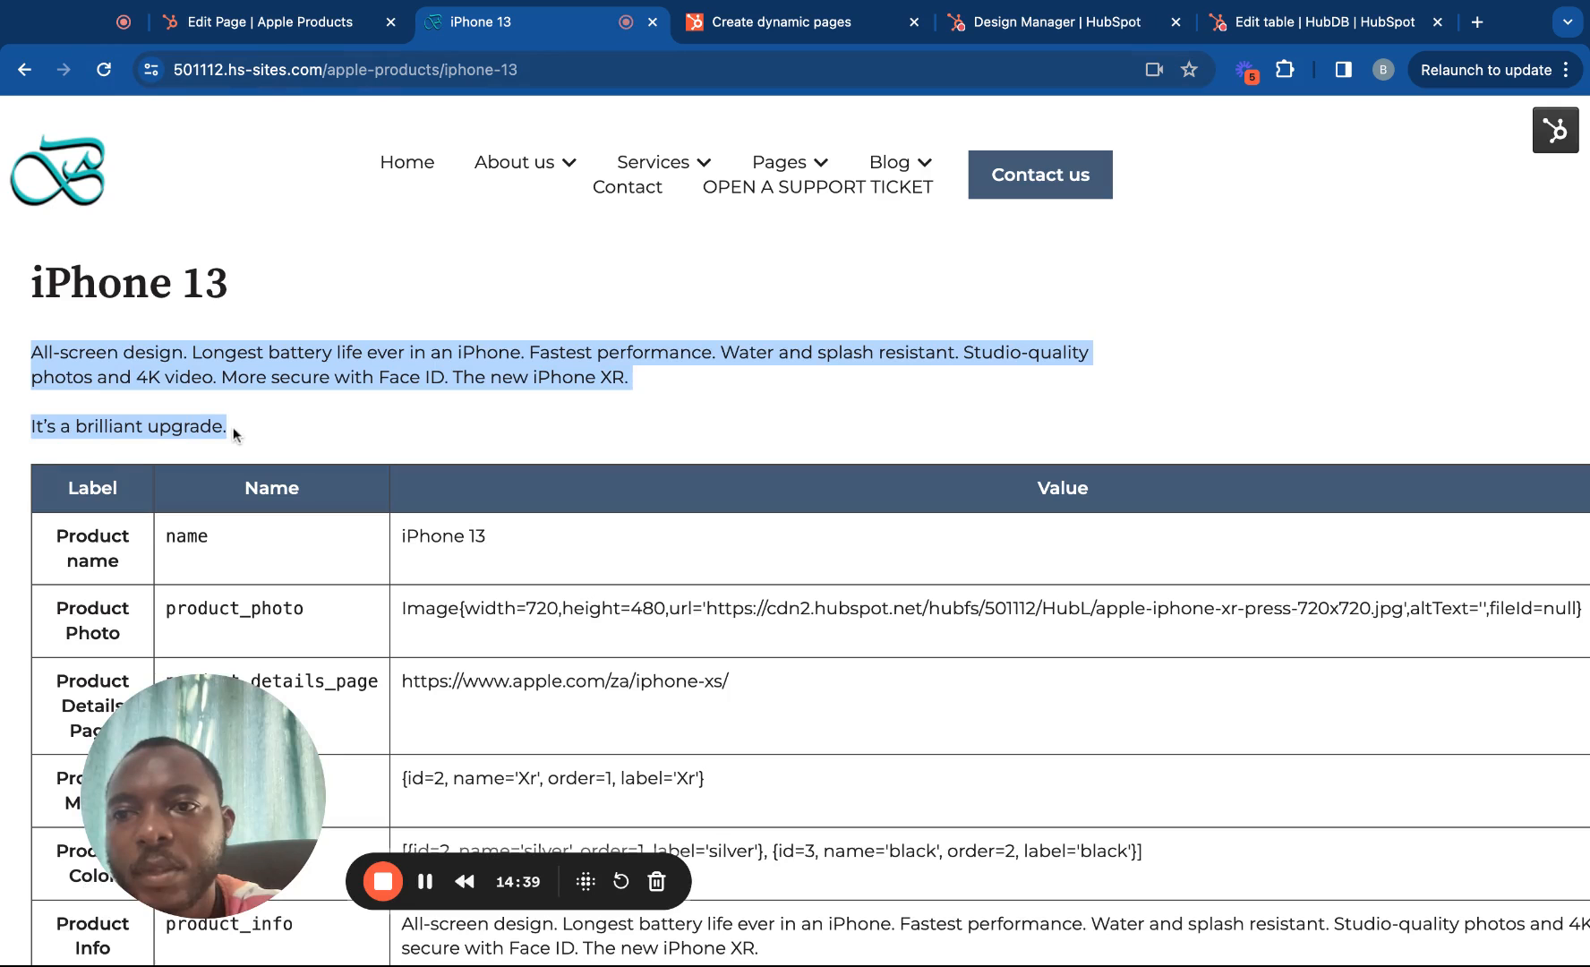
pyautogui.click(242, 416)
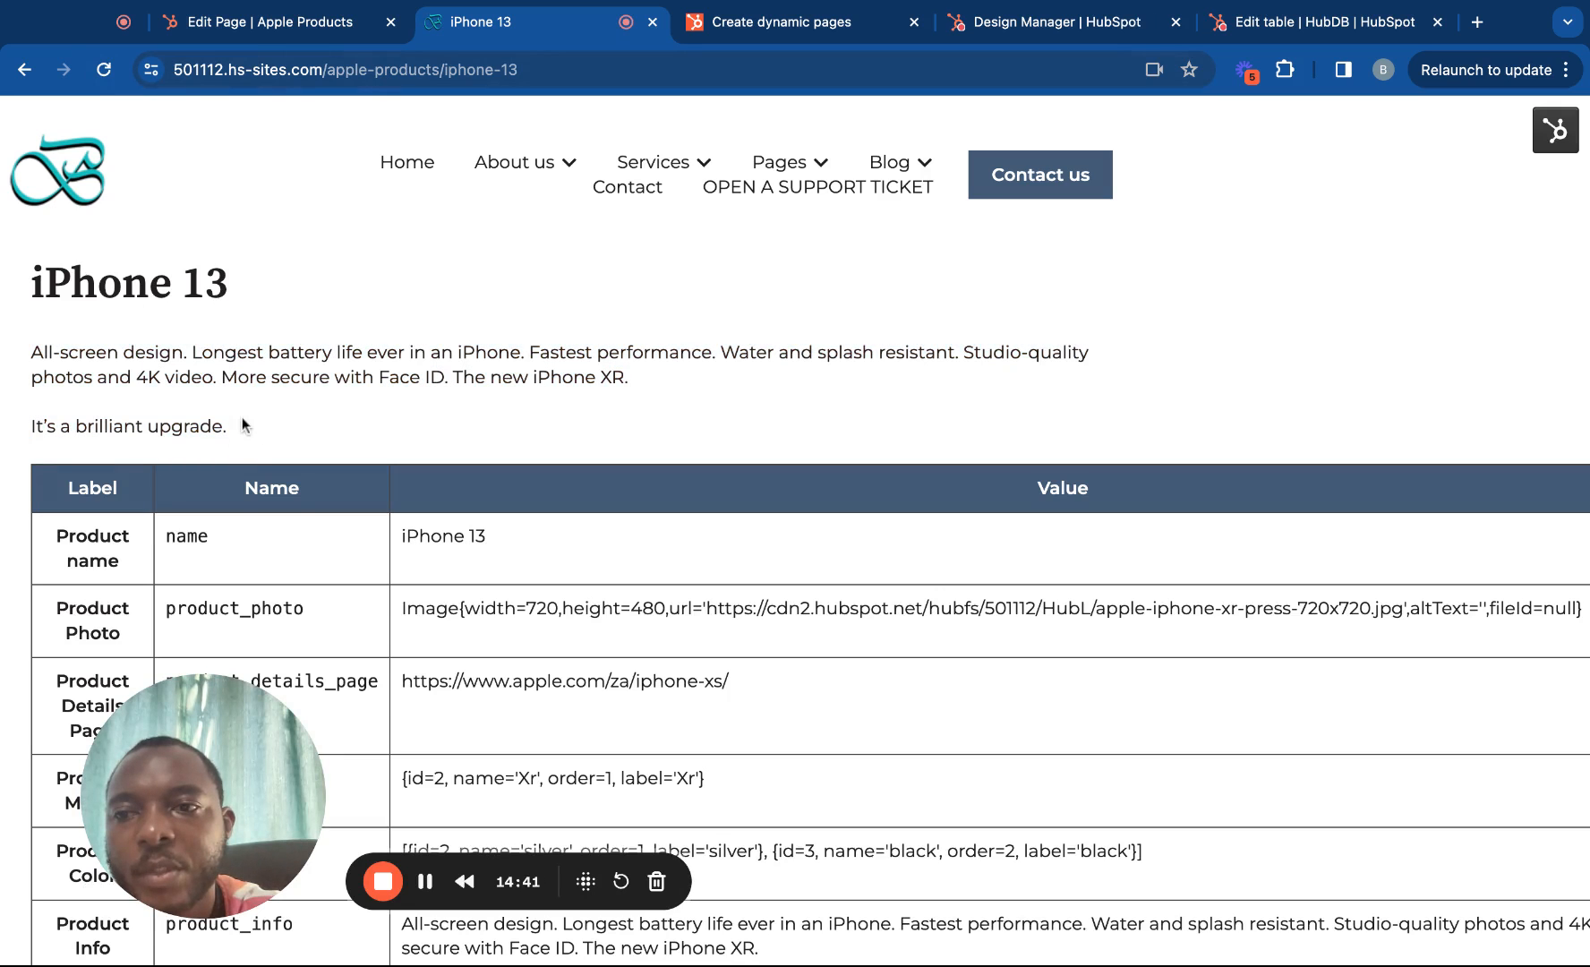
pyautogui.scroll(-1, 242, 416)
pyautogui.scroll(-8, 240, 430)
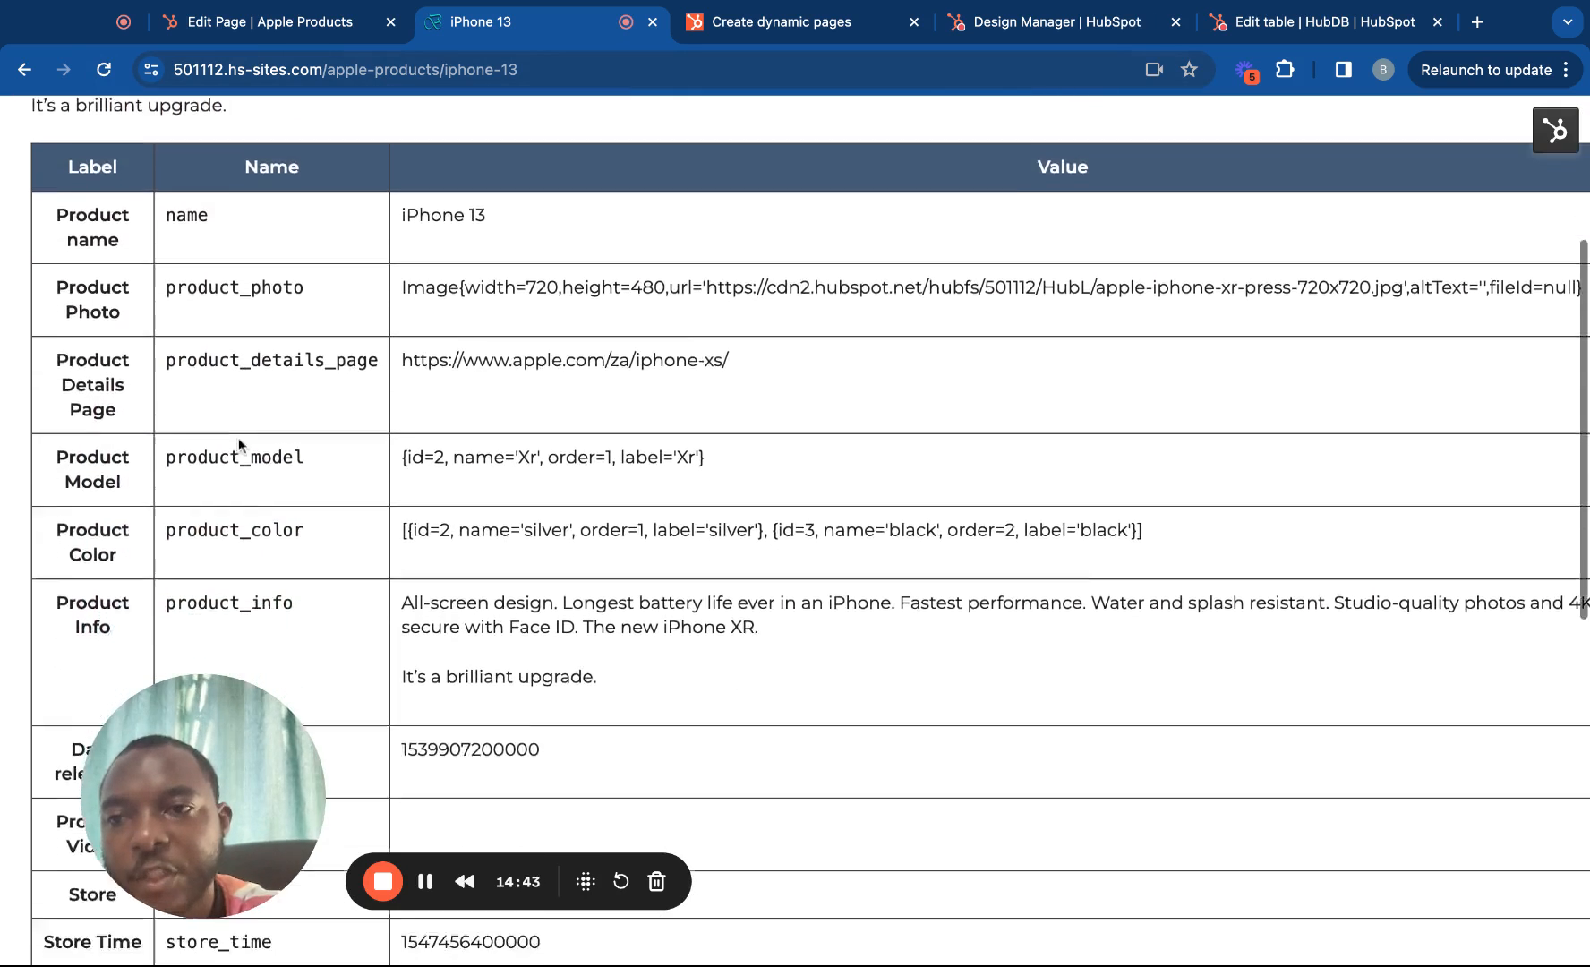
pyautogui.scroll(10, 240, 439)
pyautogui.tripleClick(235, 426)
pyautogui.moveTo(236, 420); pyautogui.dragTo(22, 332)
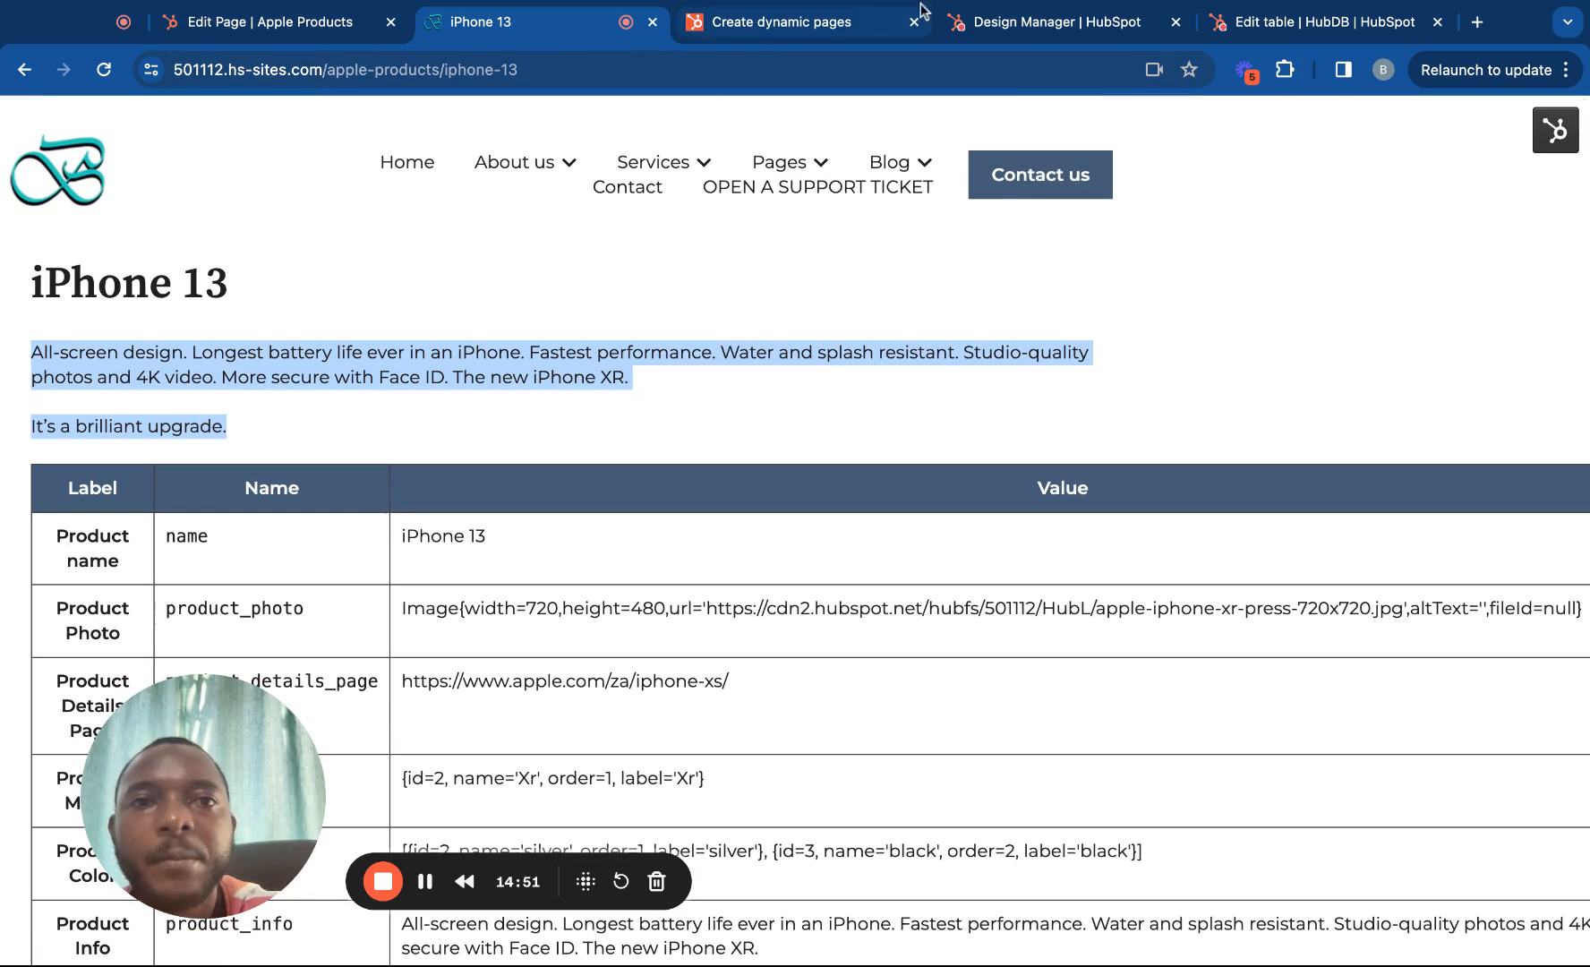
# Review the hubdb.html template code from the table and error script back up to the testing configuration.
pyautogui.click(1043, 25)
pyautogui.scroll(-10, 928, 421)
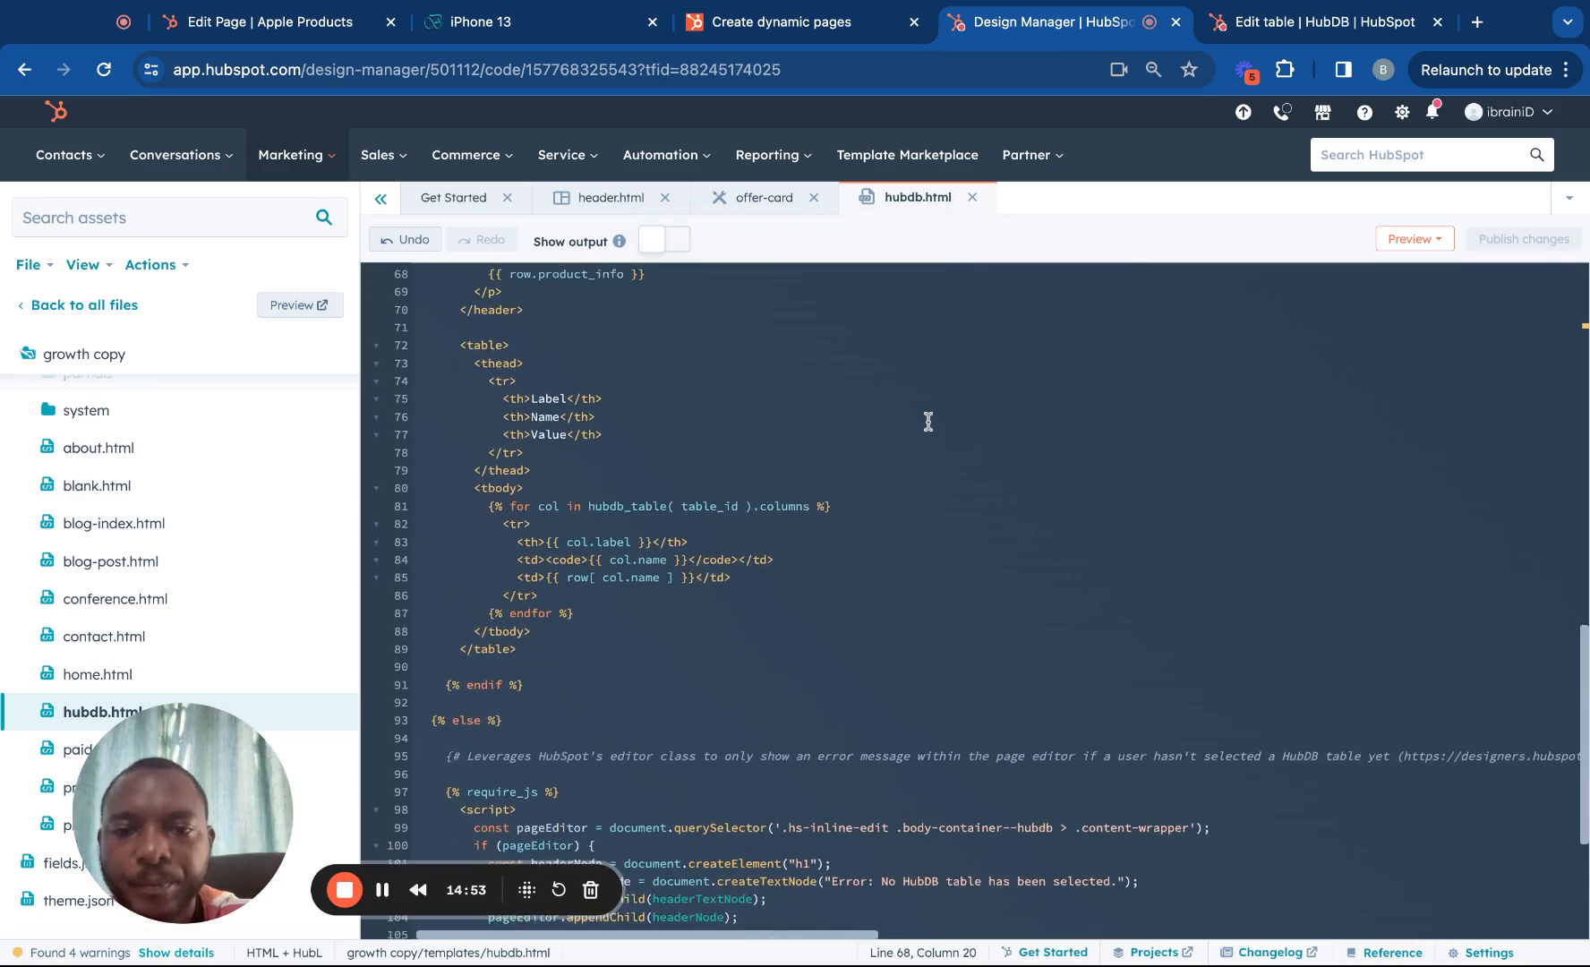
pyautogui.scroll(-2, 929, 422)
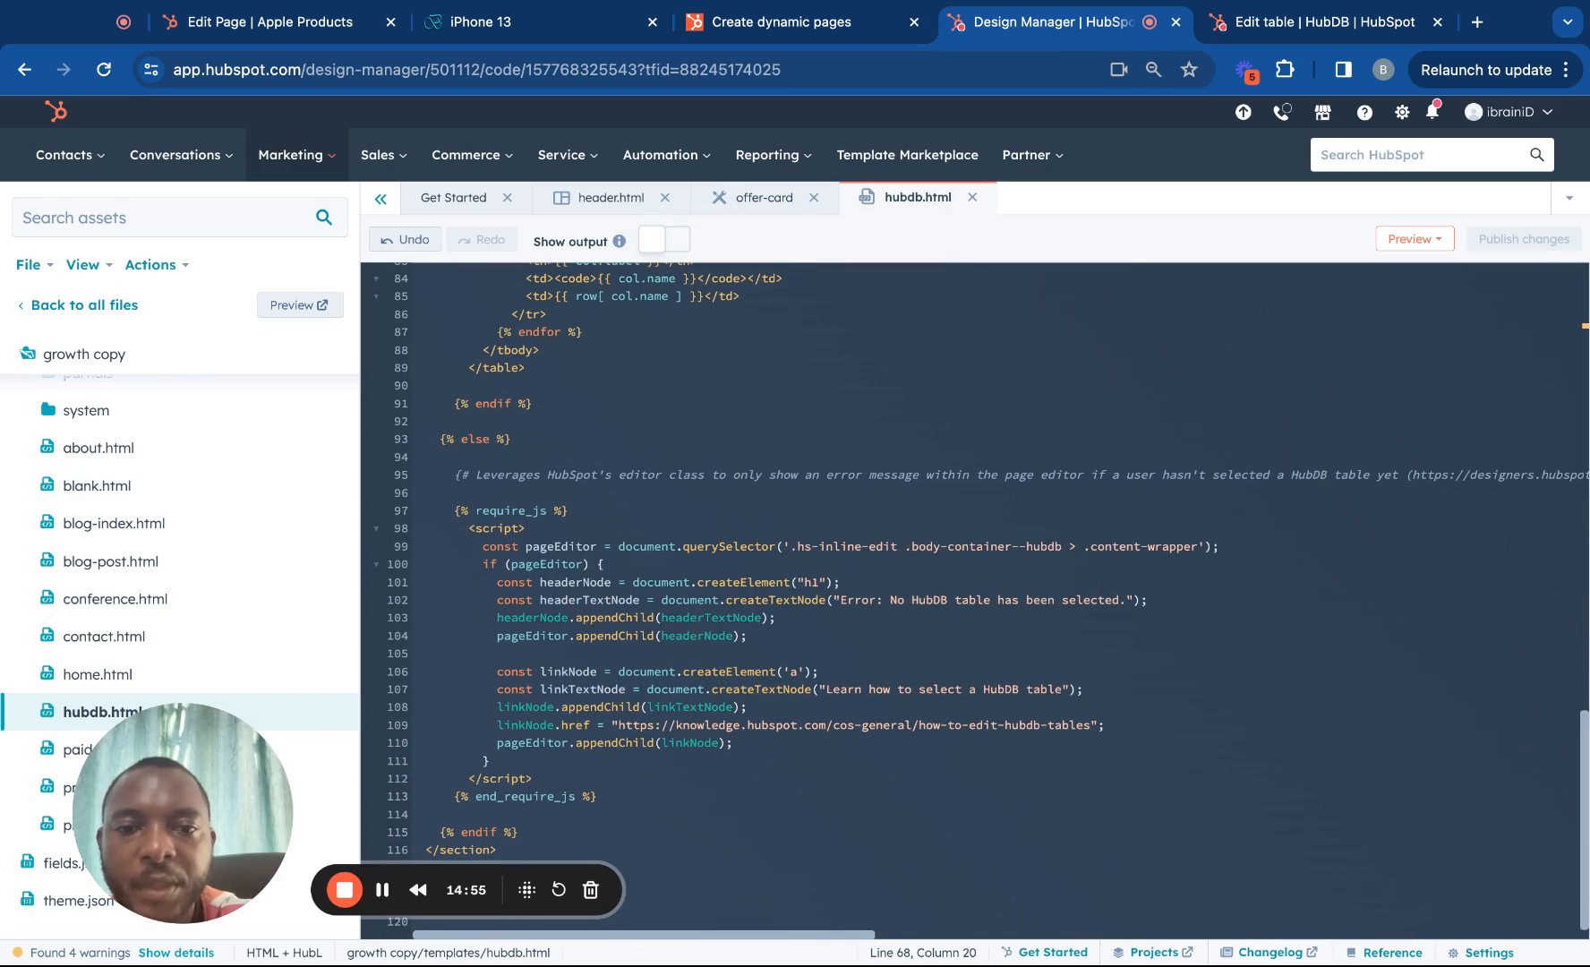
pyautogui.scroll(20, 906, 421)
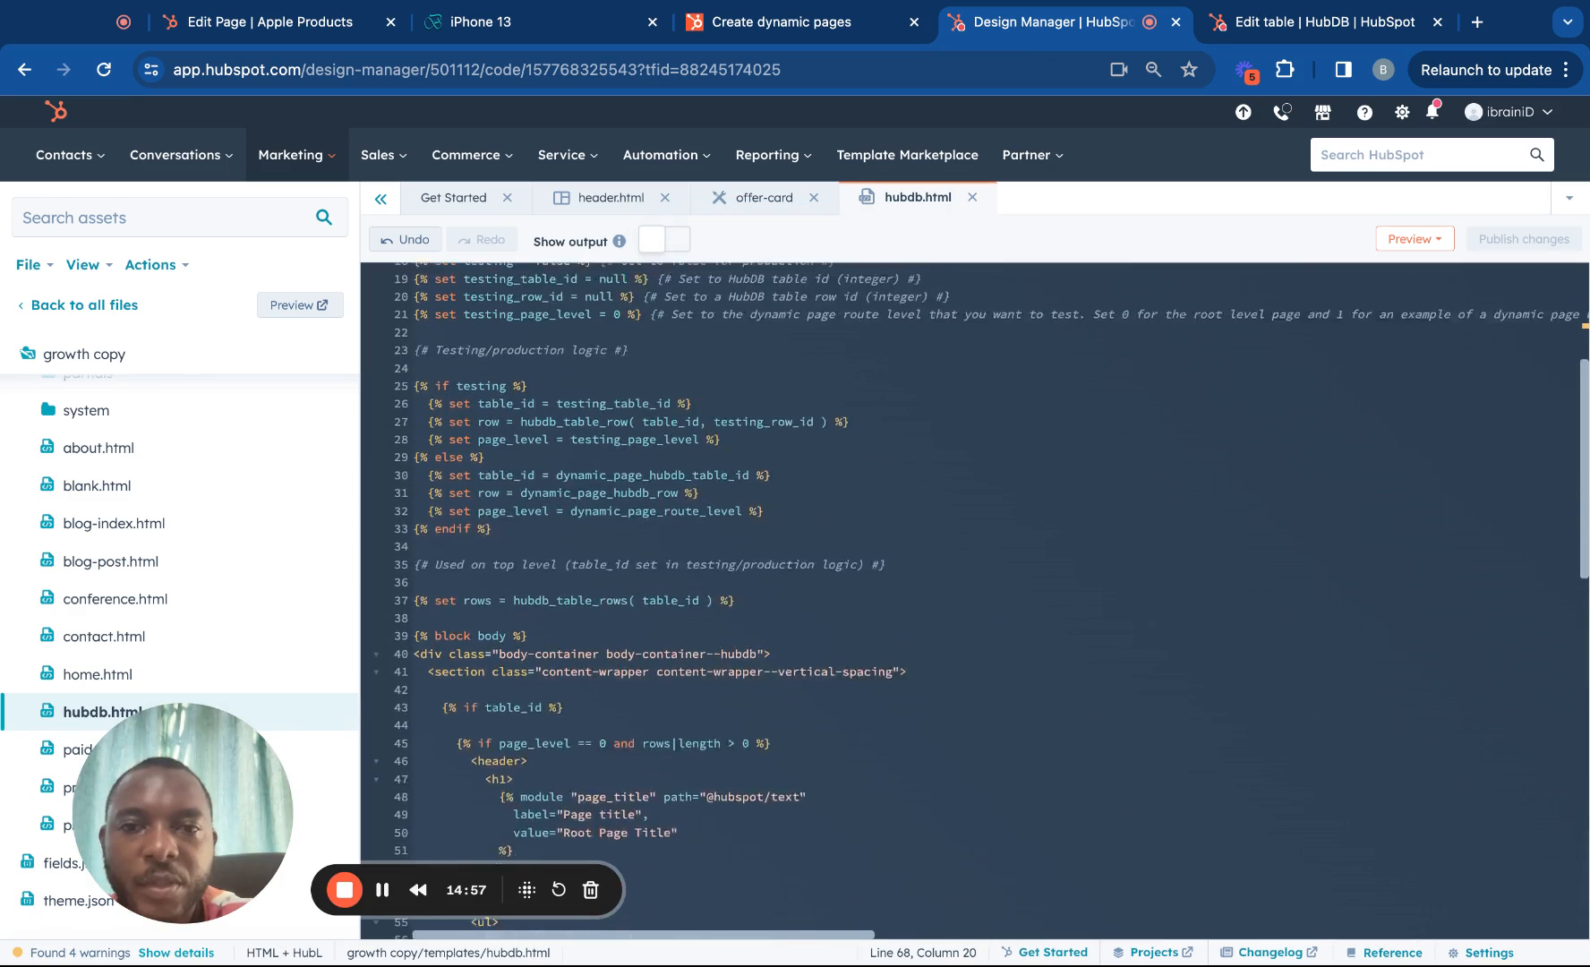
pyautogui.scroll(5, 906, 422)
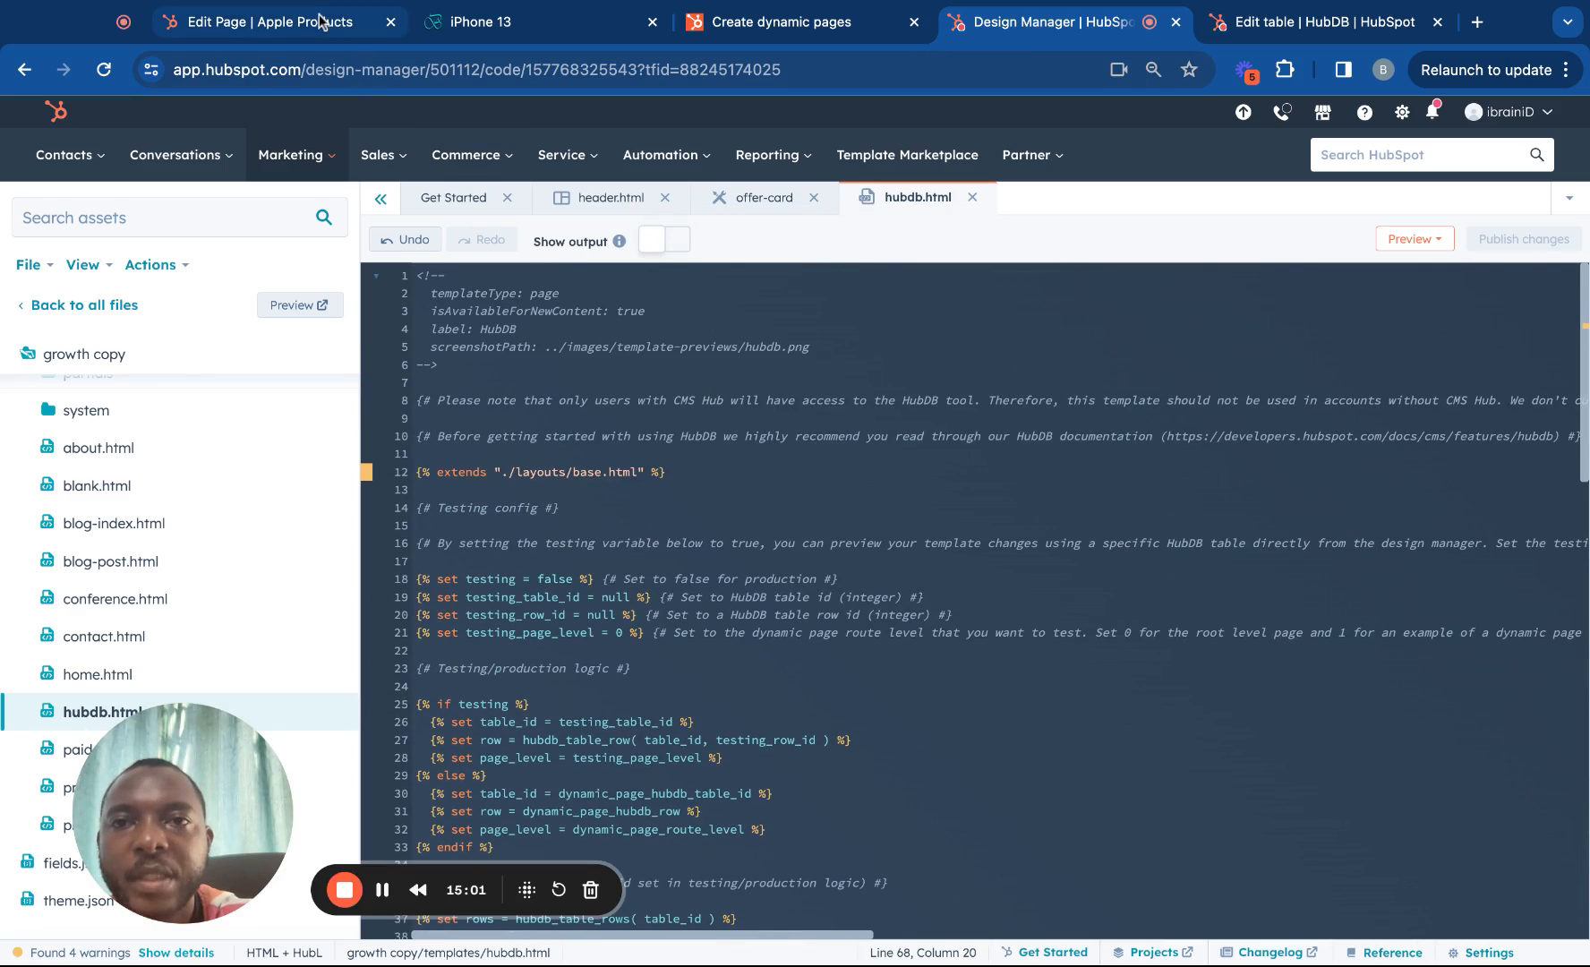
# Revisit the live iPhone 13 page, then check the dynamic pages data source in the Apple Products page's advanced settings.
pyautogui.click(530, 19)
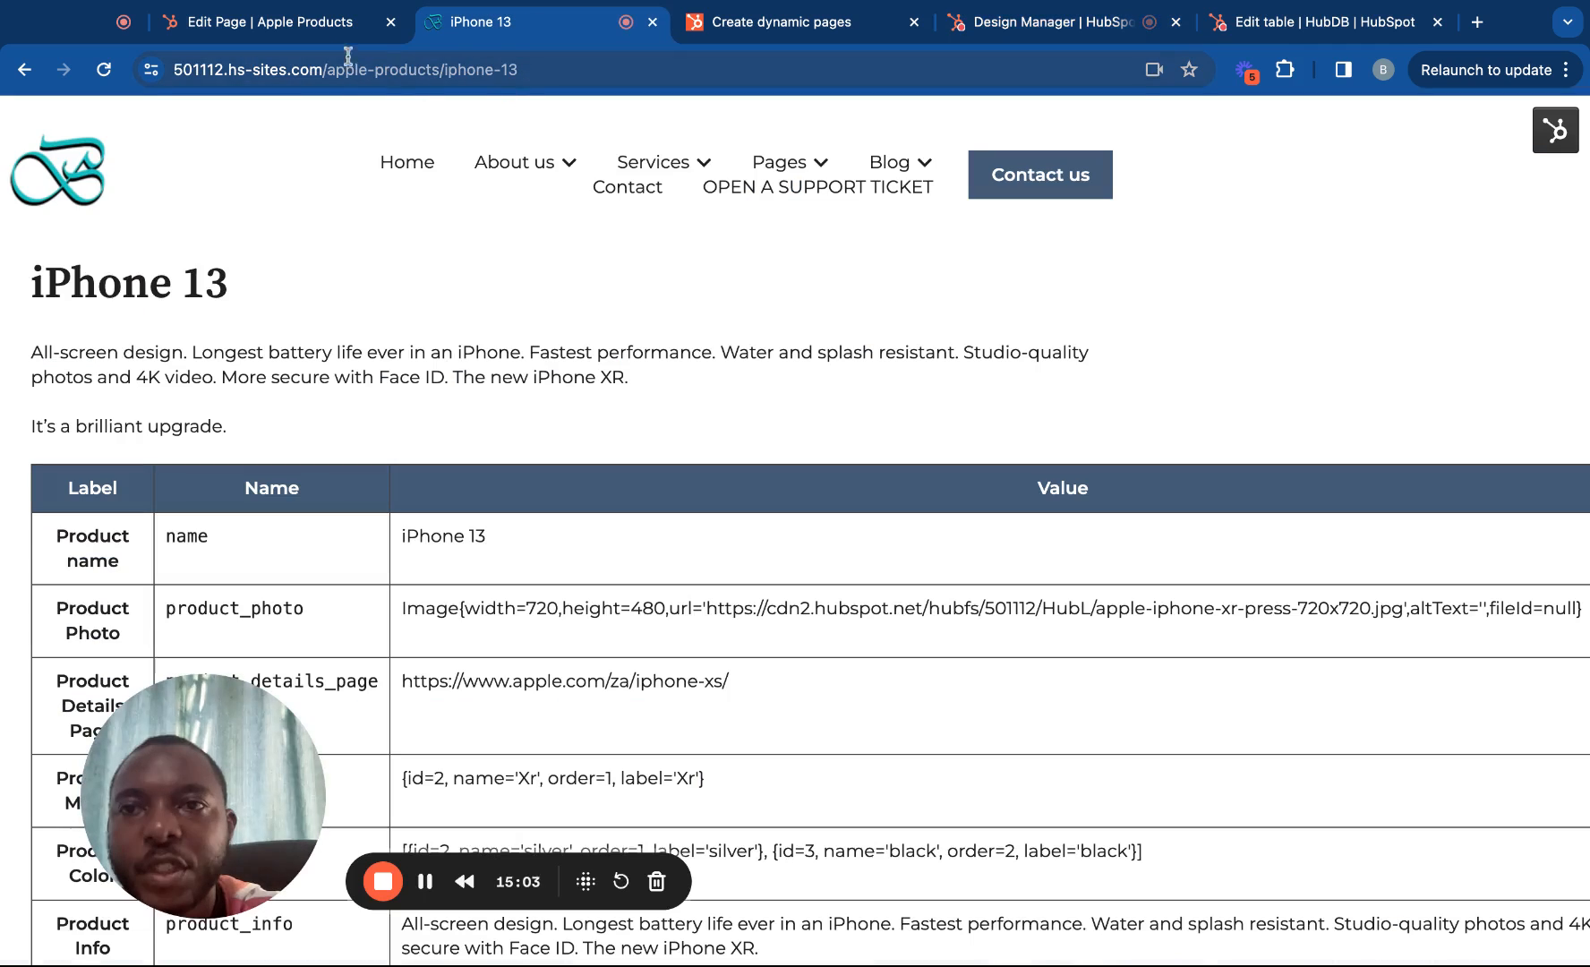
pyautogui.click(309, 27)
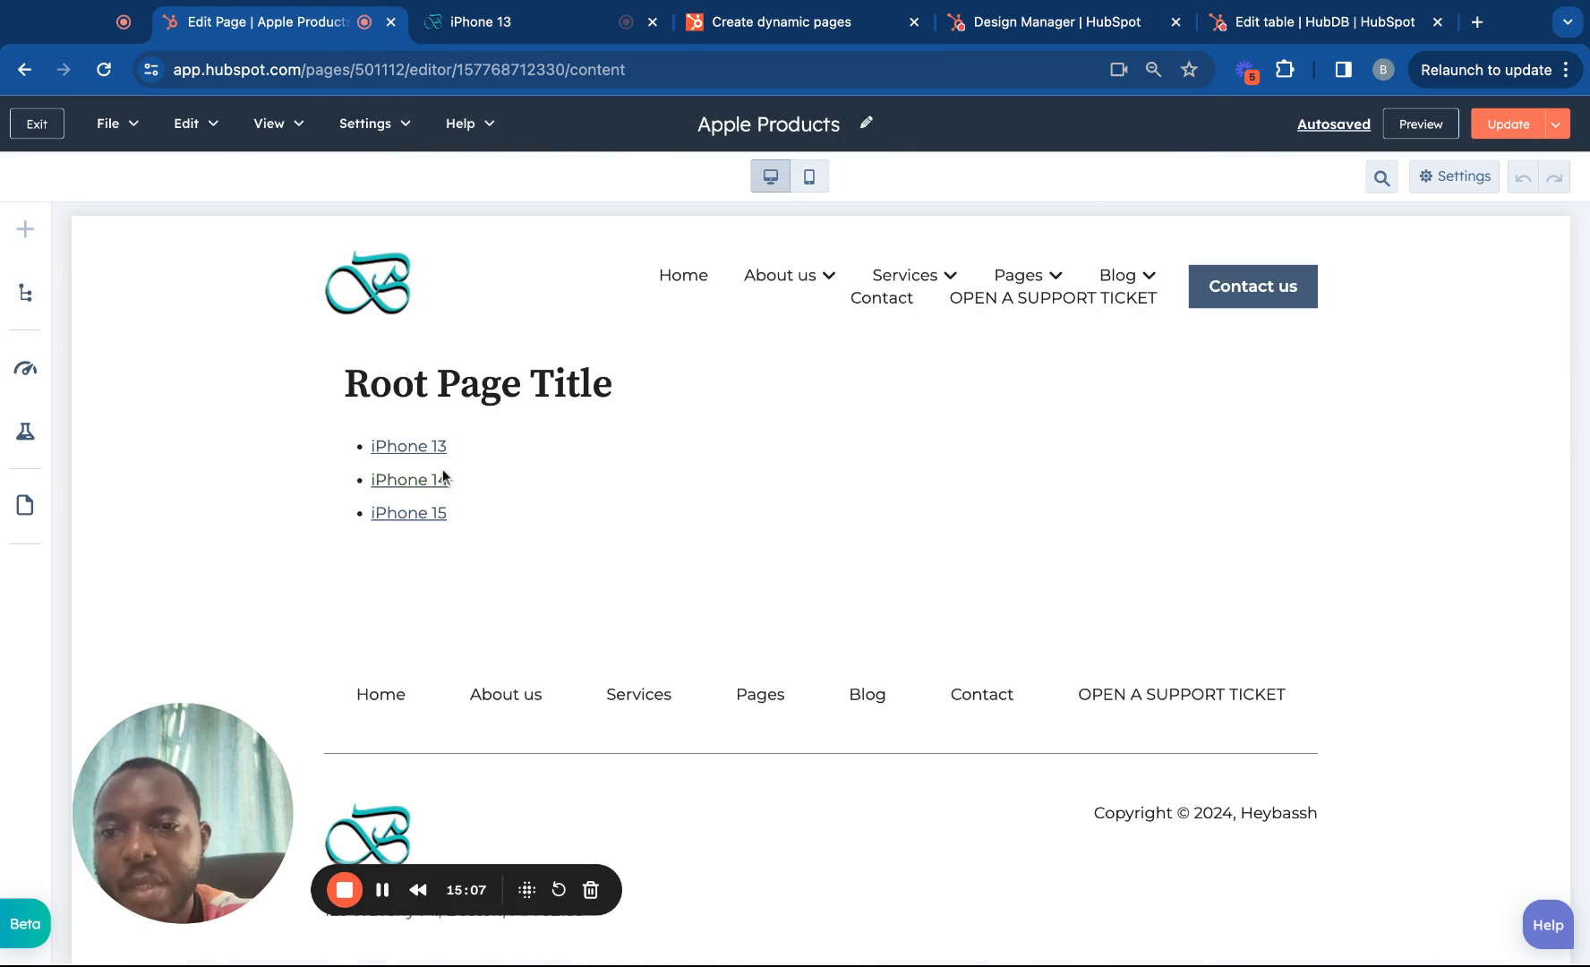
pyautogui.click(372, 134)
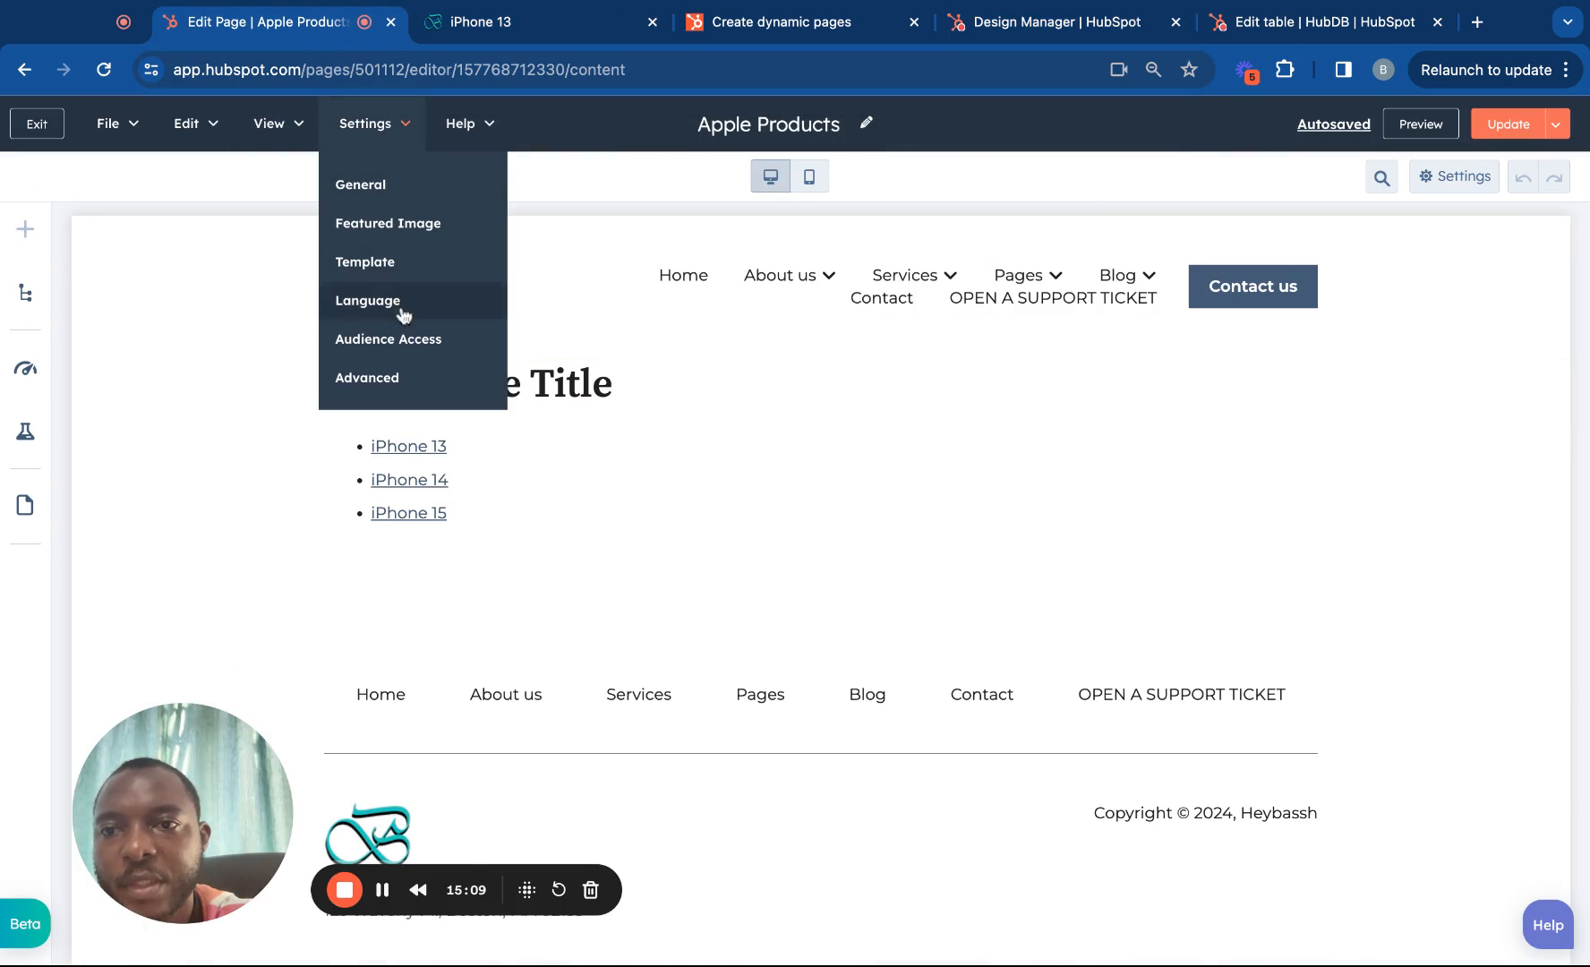
pyautogui.click(384, 263)
pyautogui.scroll(-5, 624, 468)
pyautogui.scroll(-6, 625, 468)
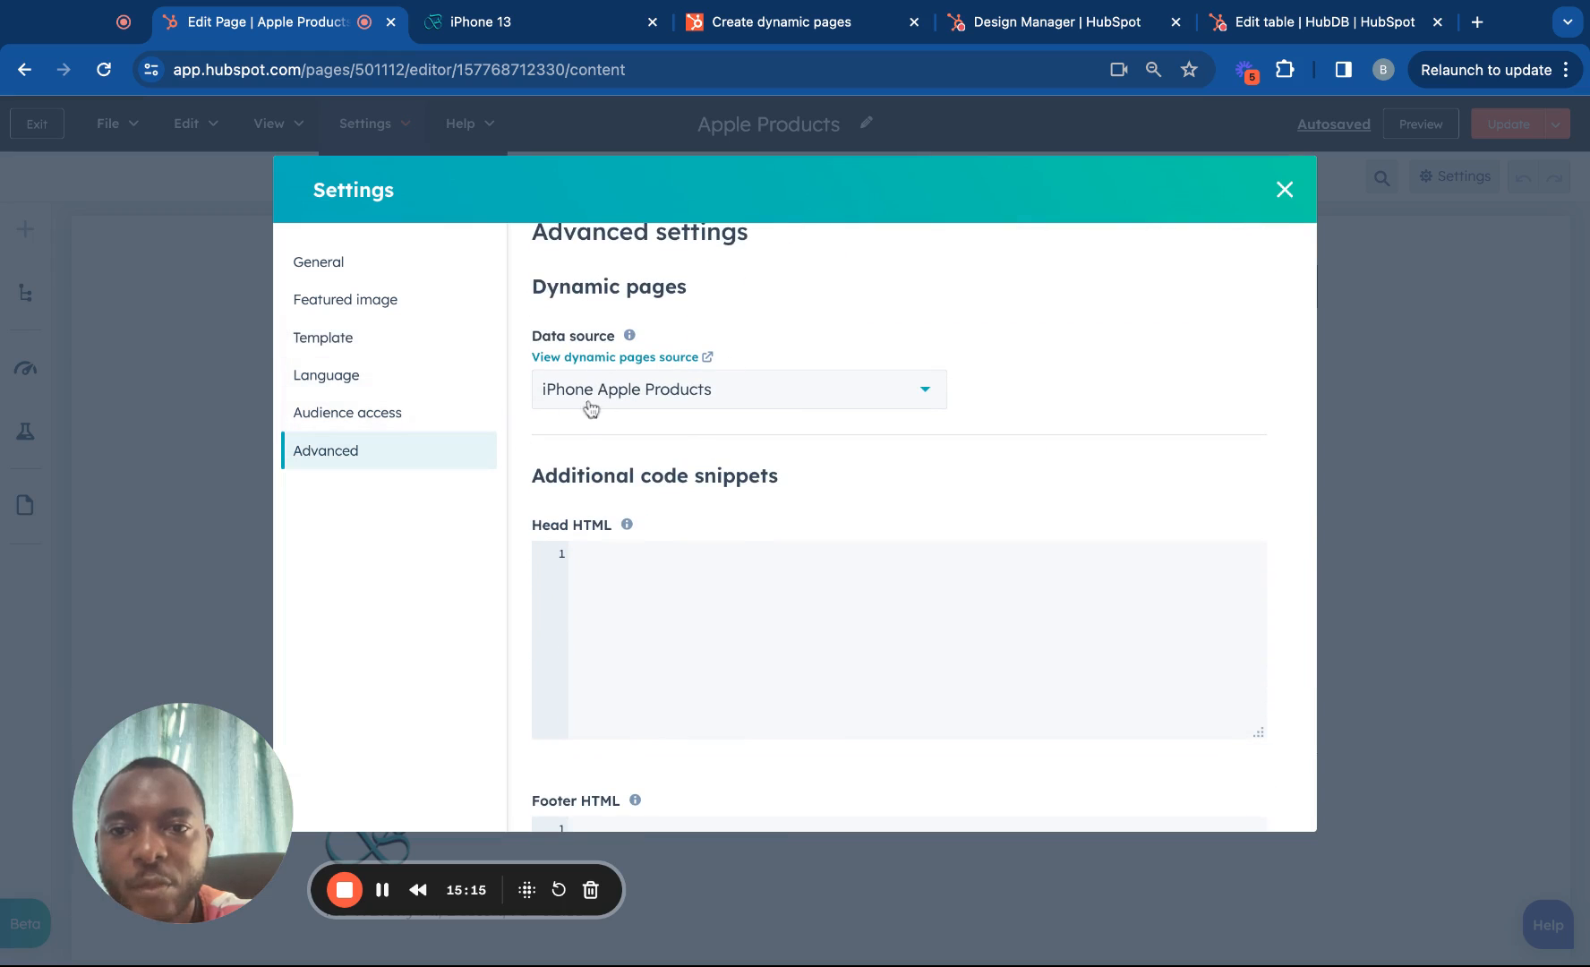
# Review the dynamic page, metadata and child table settings of the iPhone Apple Products HubDB table and close them unchanged.
pyautogui.click(1260, 25)
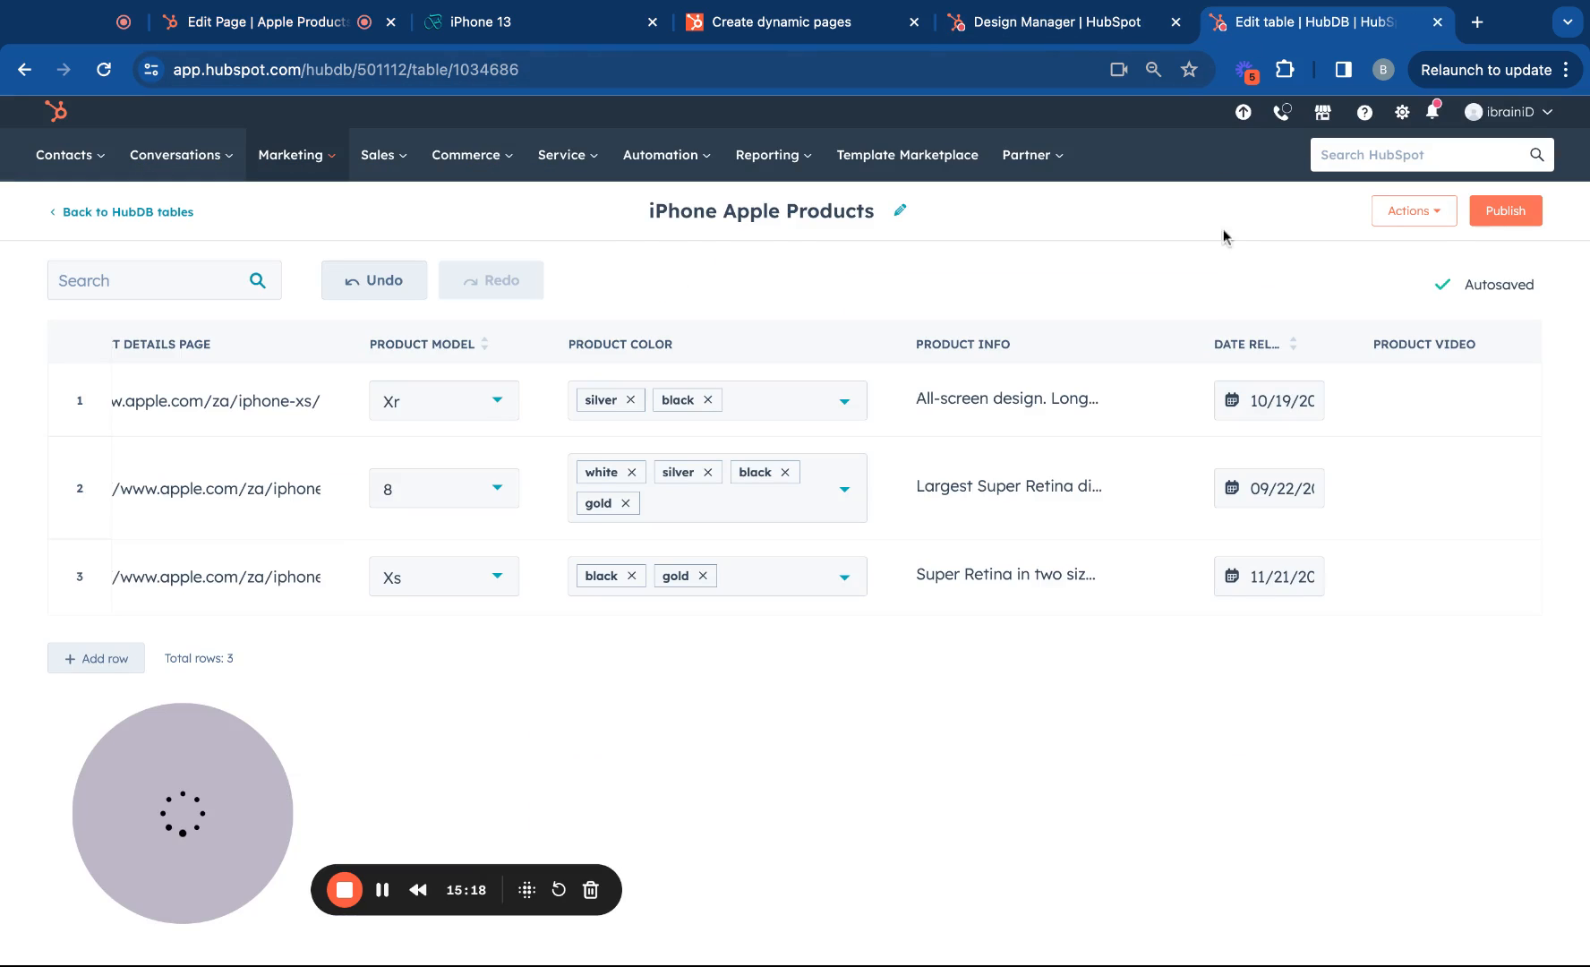
pyautogui.click(1423, 215)
pyautogui.click(1362, 456)
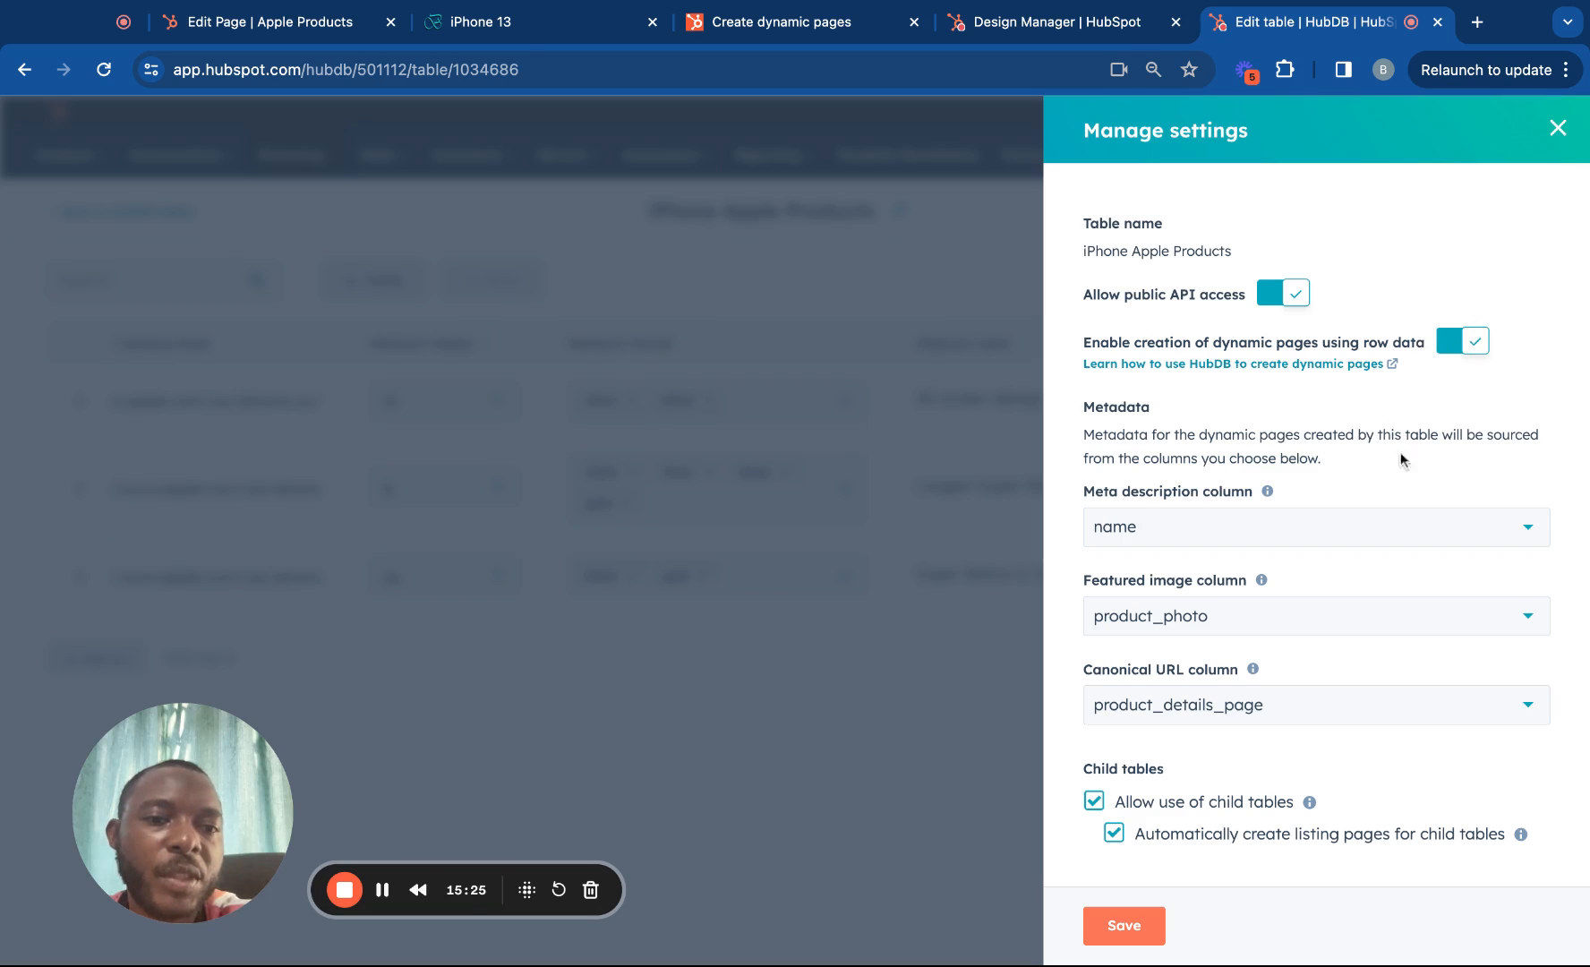
pyautogui.click(1557, 128)
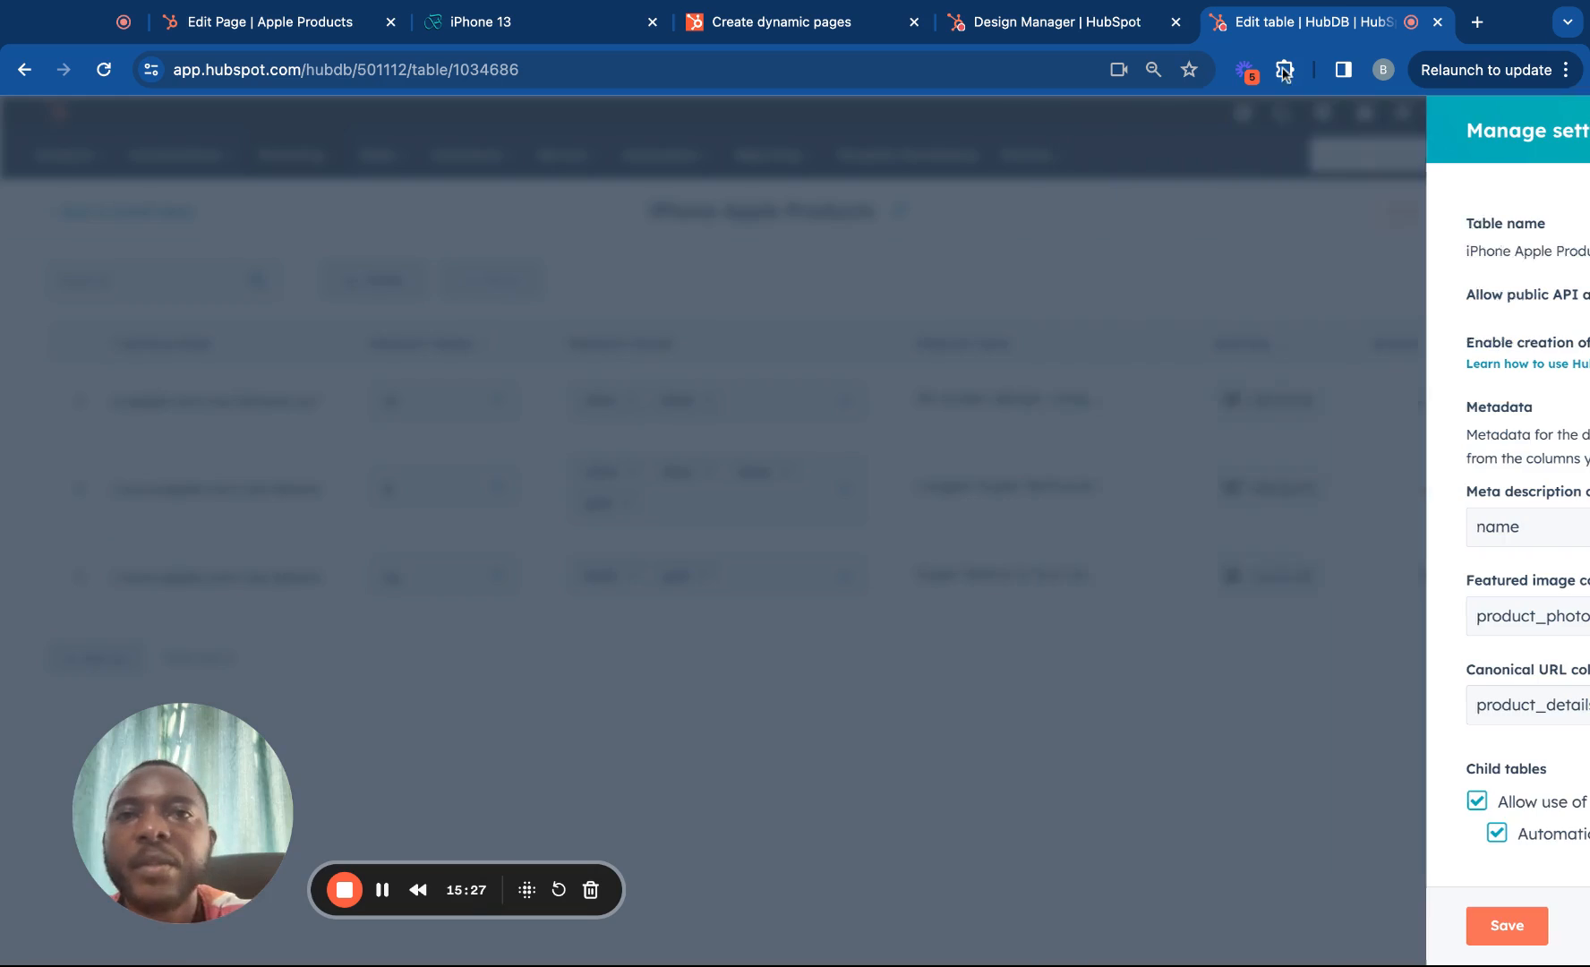